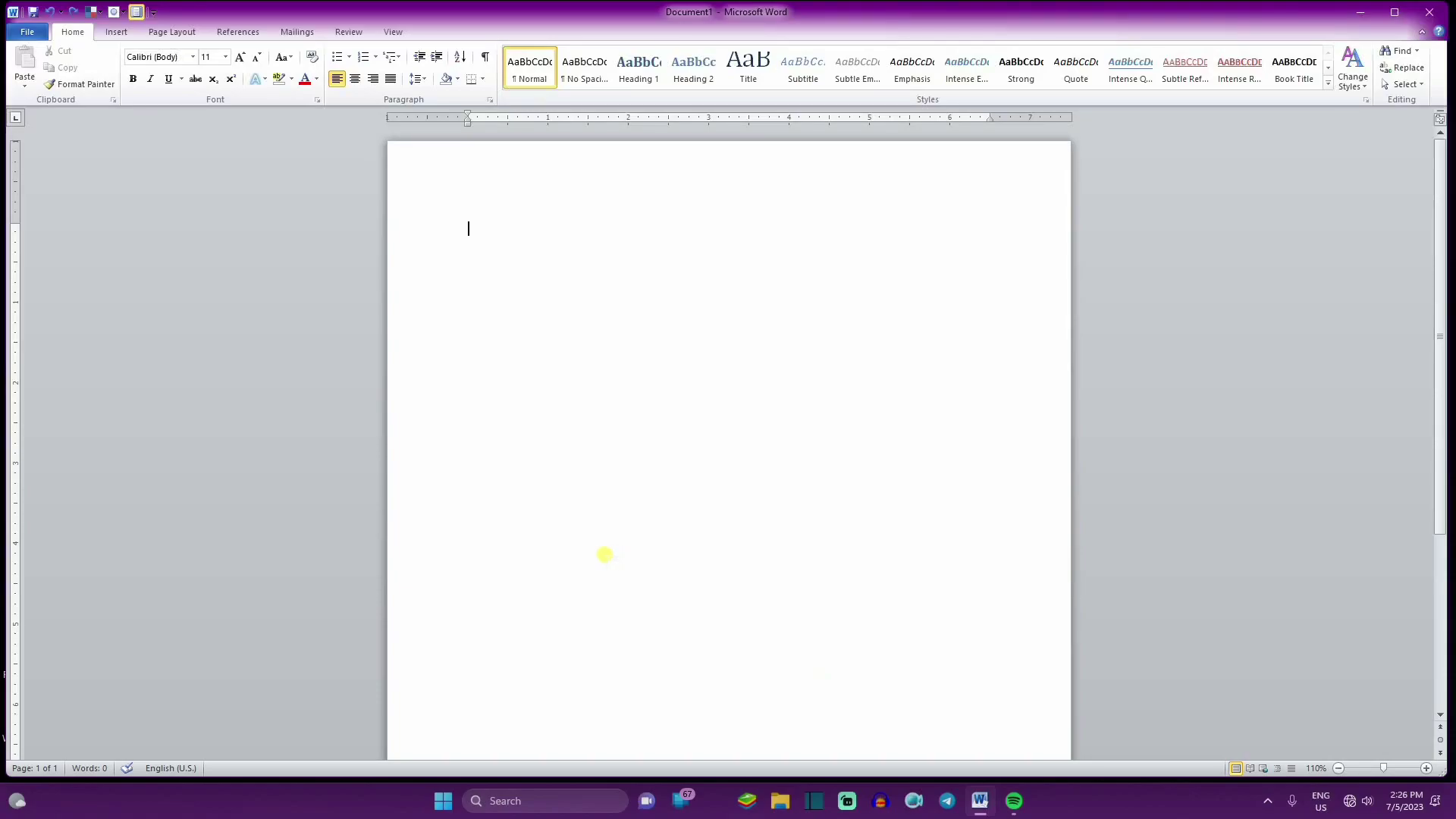
Step: Insert a 10-column, 6-row table from the Insert tab's table grid
{"action": "left_click", "coordinate": [116, 32]}
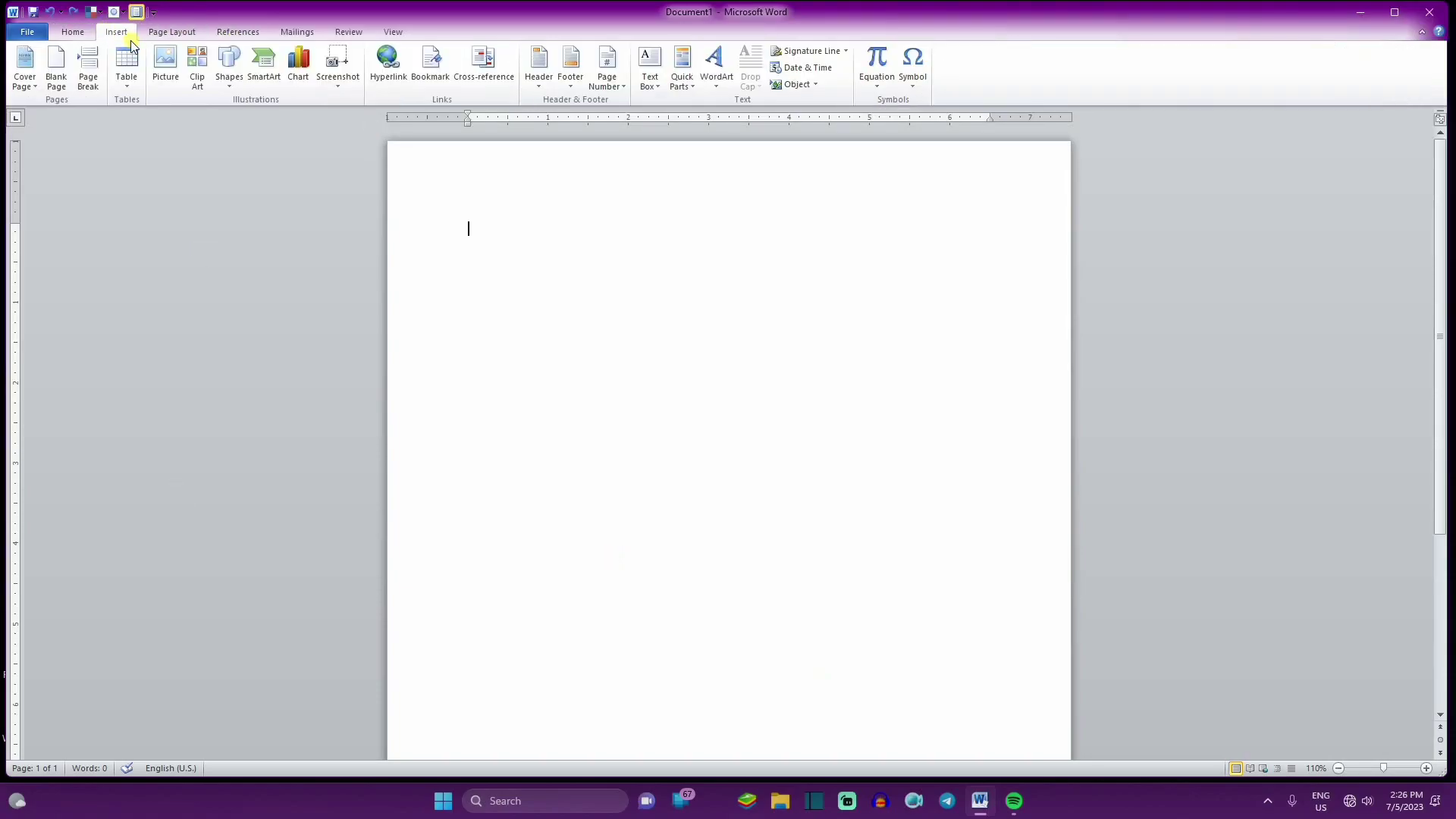
{"action": "left_click", "coordinate": [129, 82]}
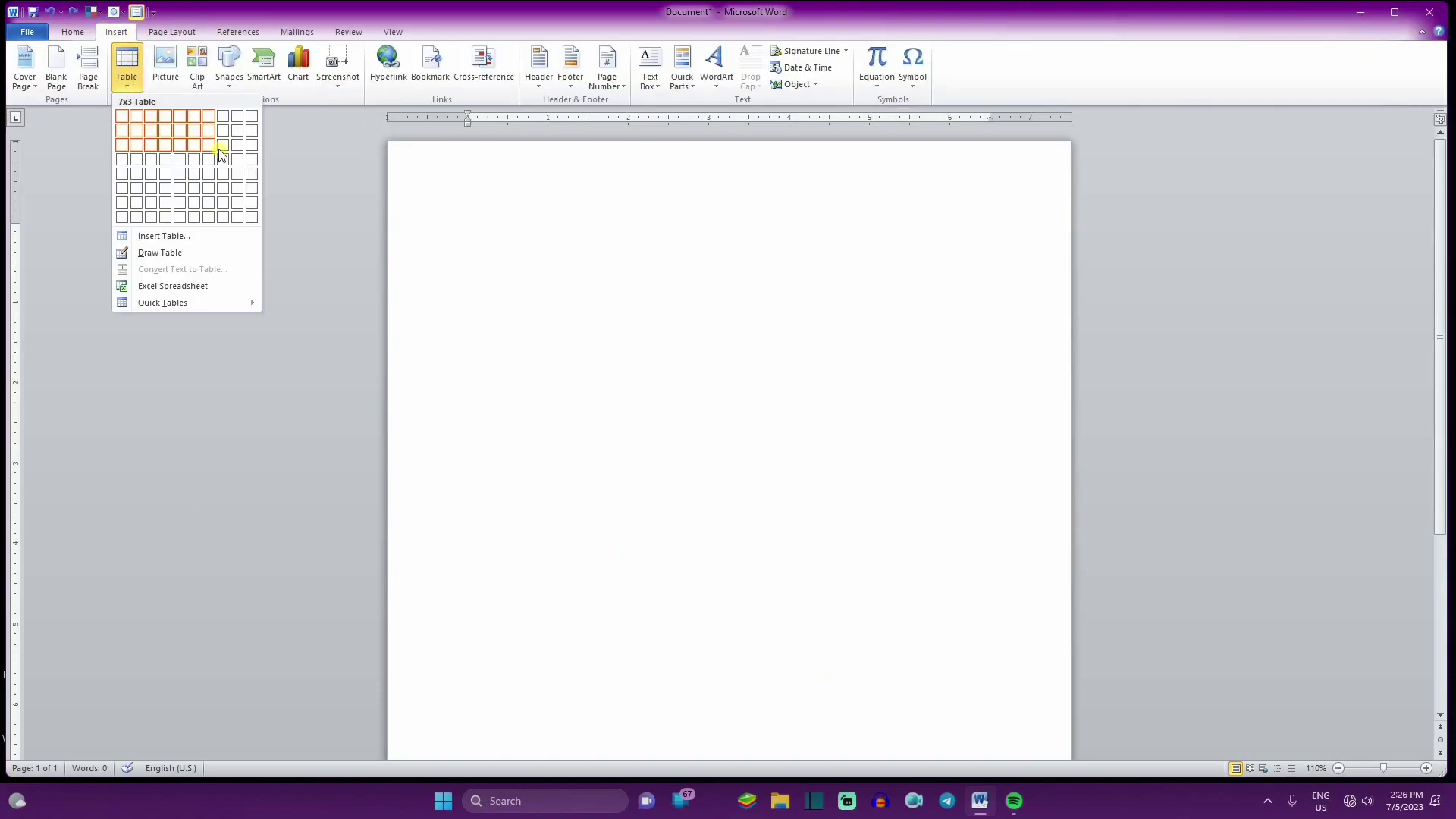
{"action": "left_click", "coordinate": [253, 189]}
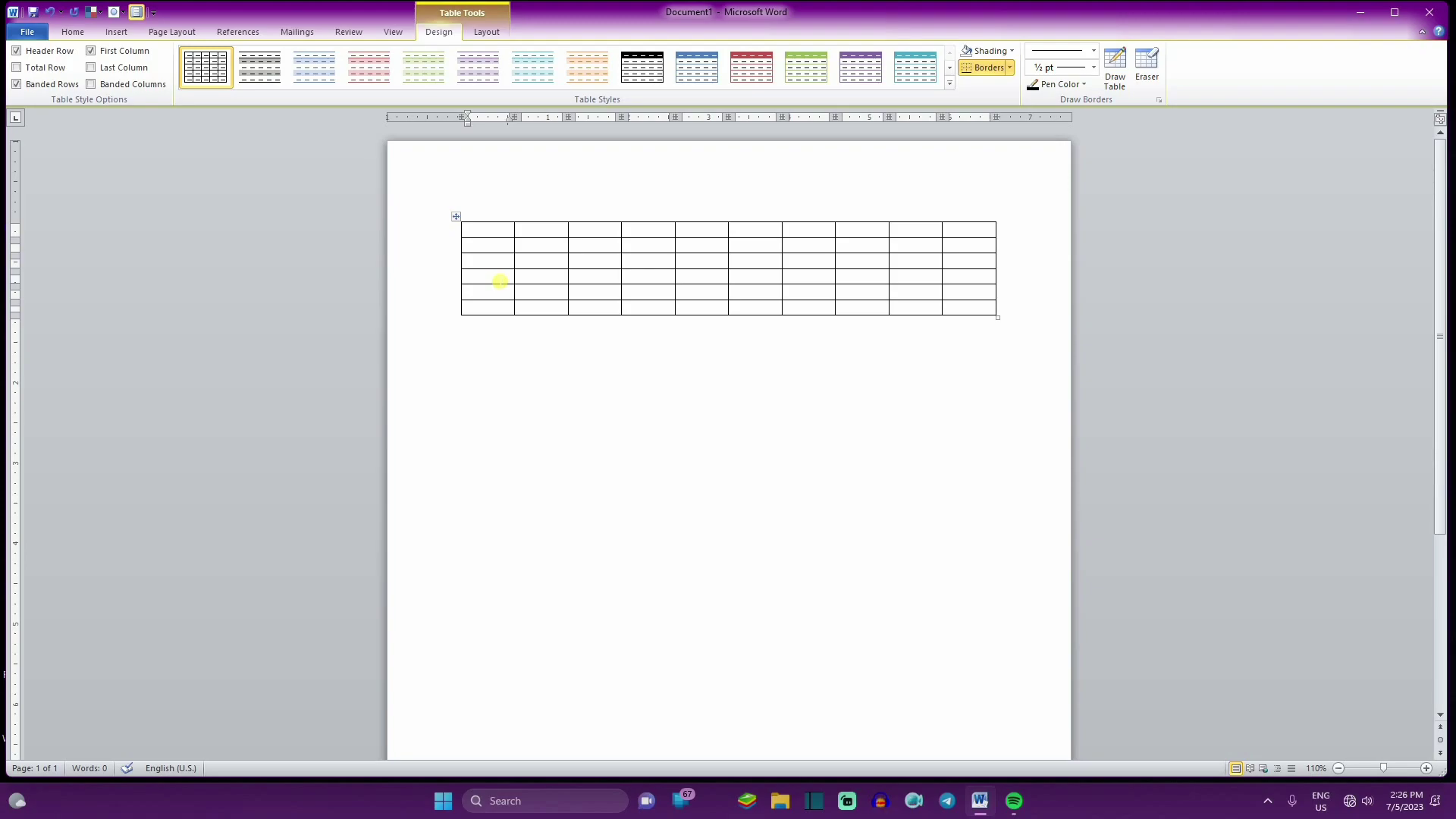
Step: Delete the 10x6 table and insert a 10-column, 8-row table instead
{"action": "left_click", "coordinate": [470, 229]}
{"action": "left_click", "coordinate": [116, 31]}
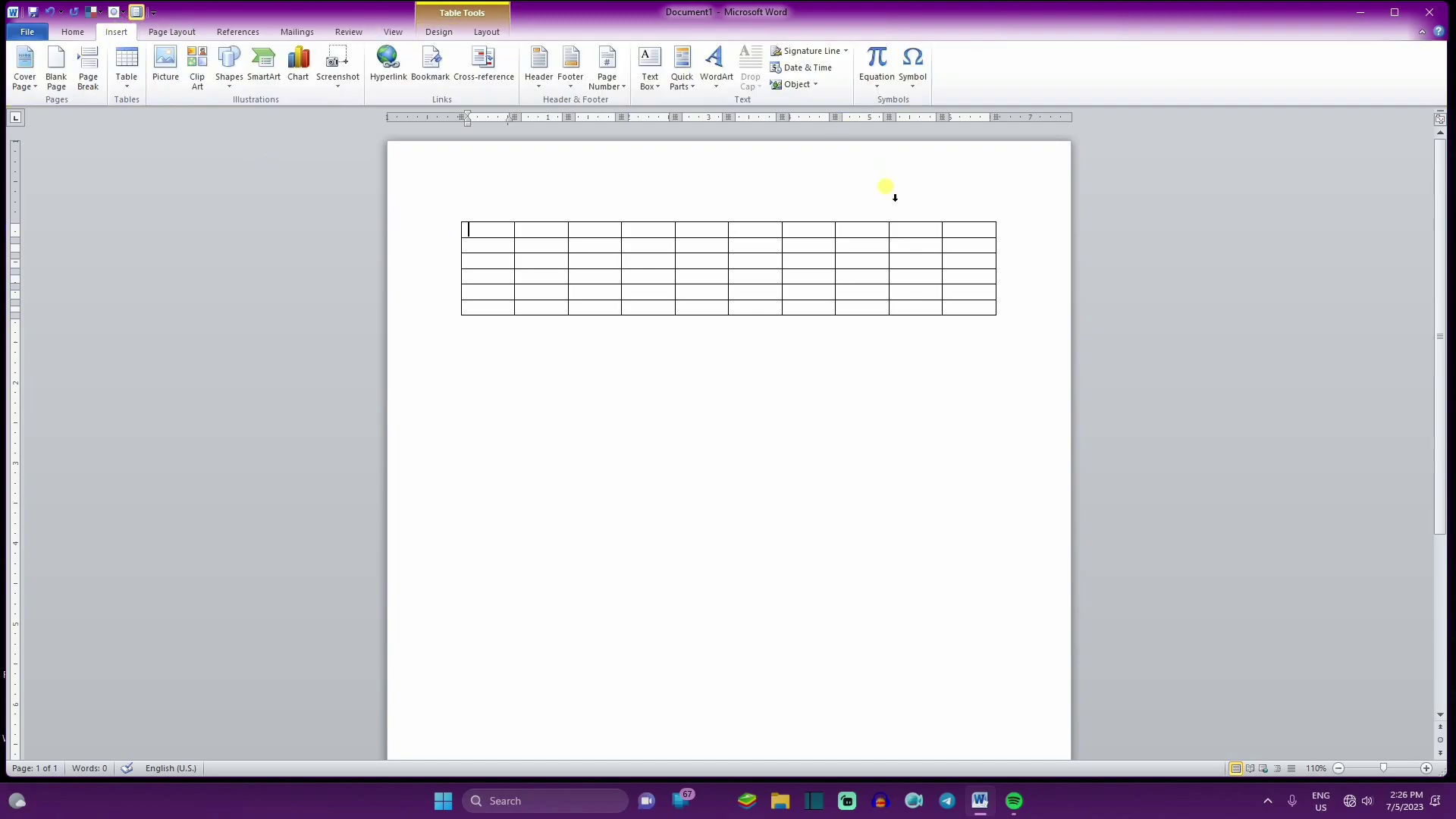
{"action": "left_click", "coordinate": [126, 92]}
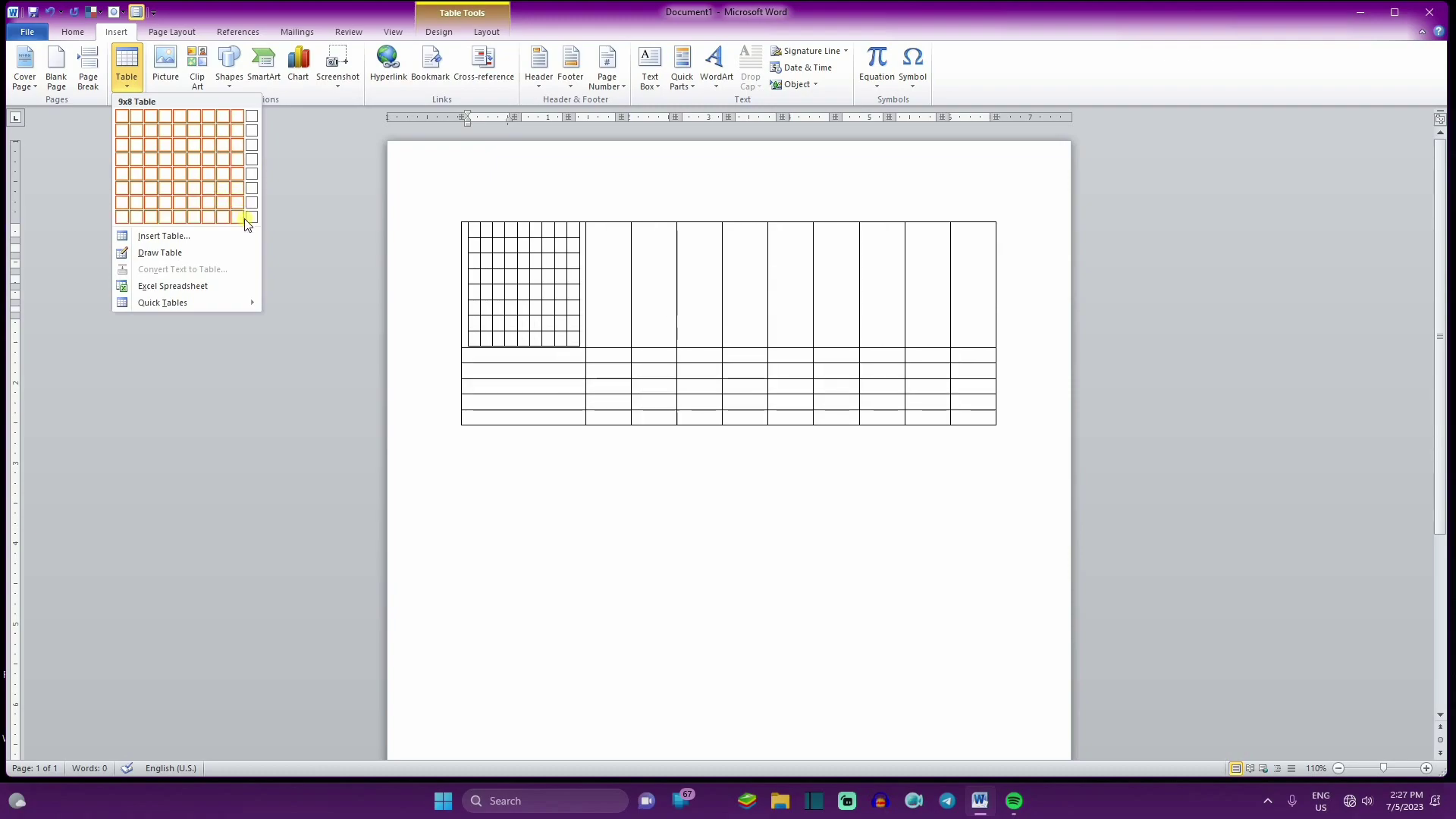
{"action": "left_click", "coordinate": [493, 234]}
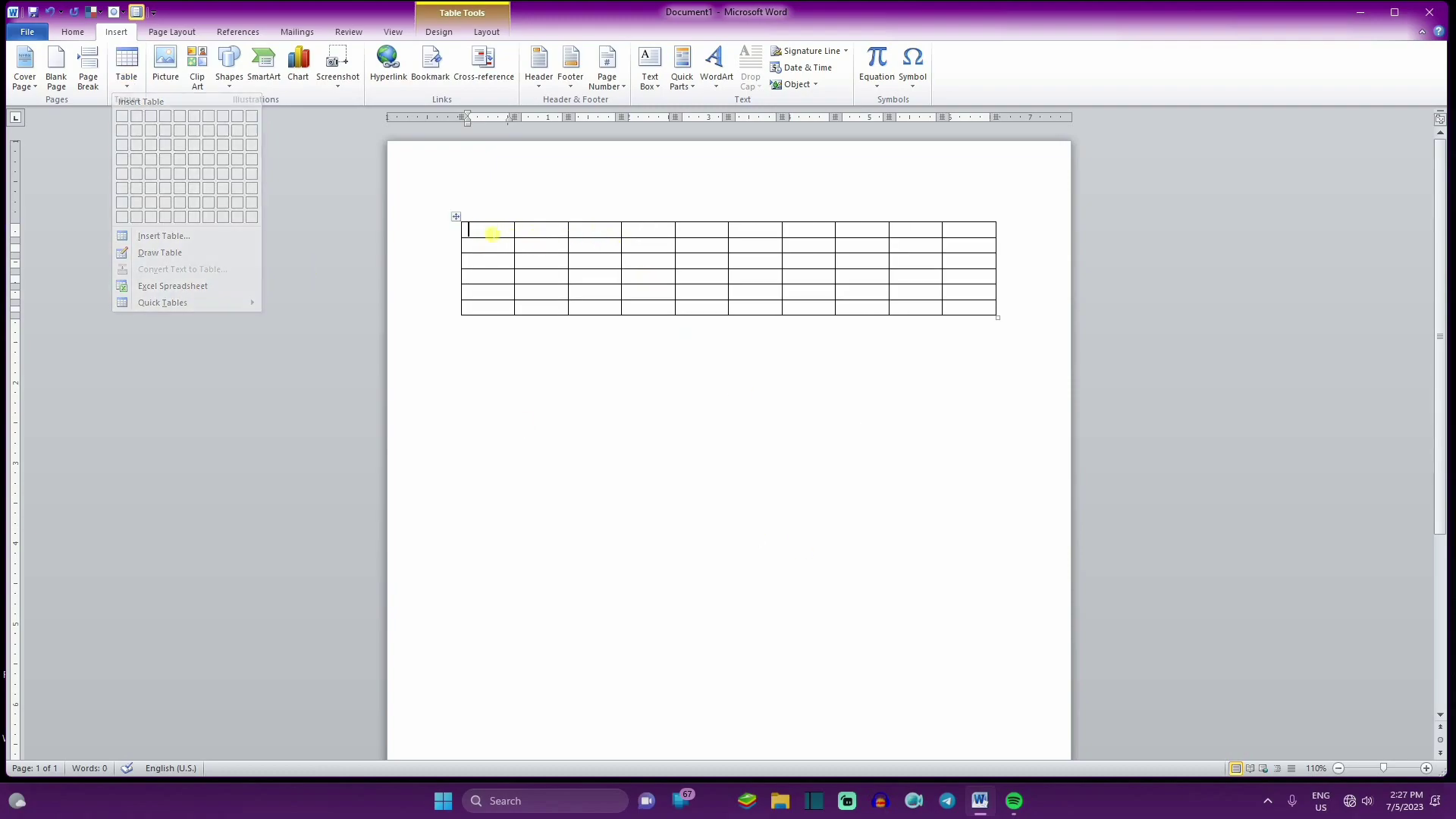
{"action": "left_click_drag", "start_coordinate": [493, 233], "coordinate": [971, 313]}
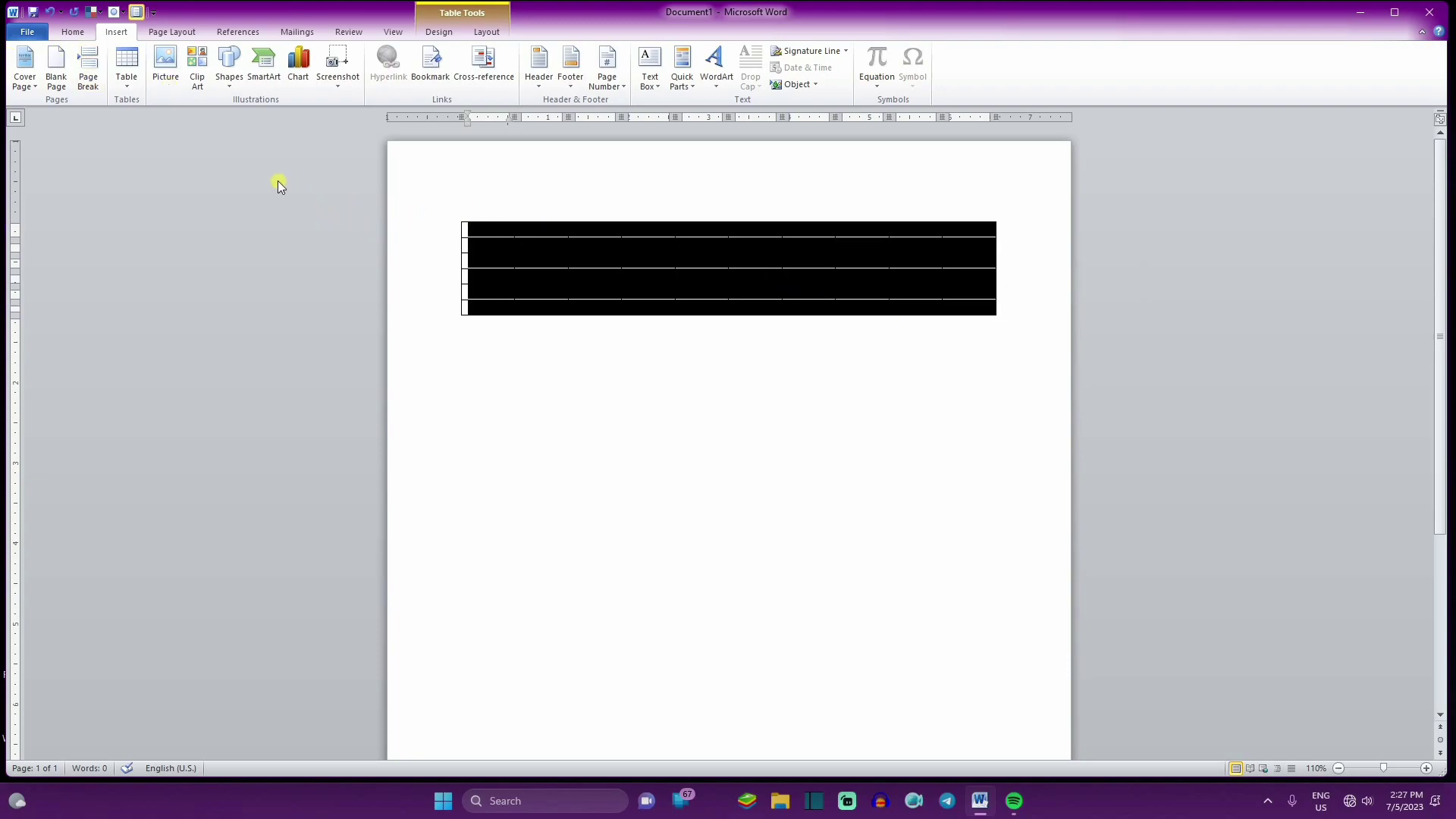
{"action": "key", "text": "BackSpace"}
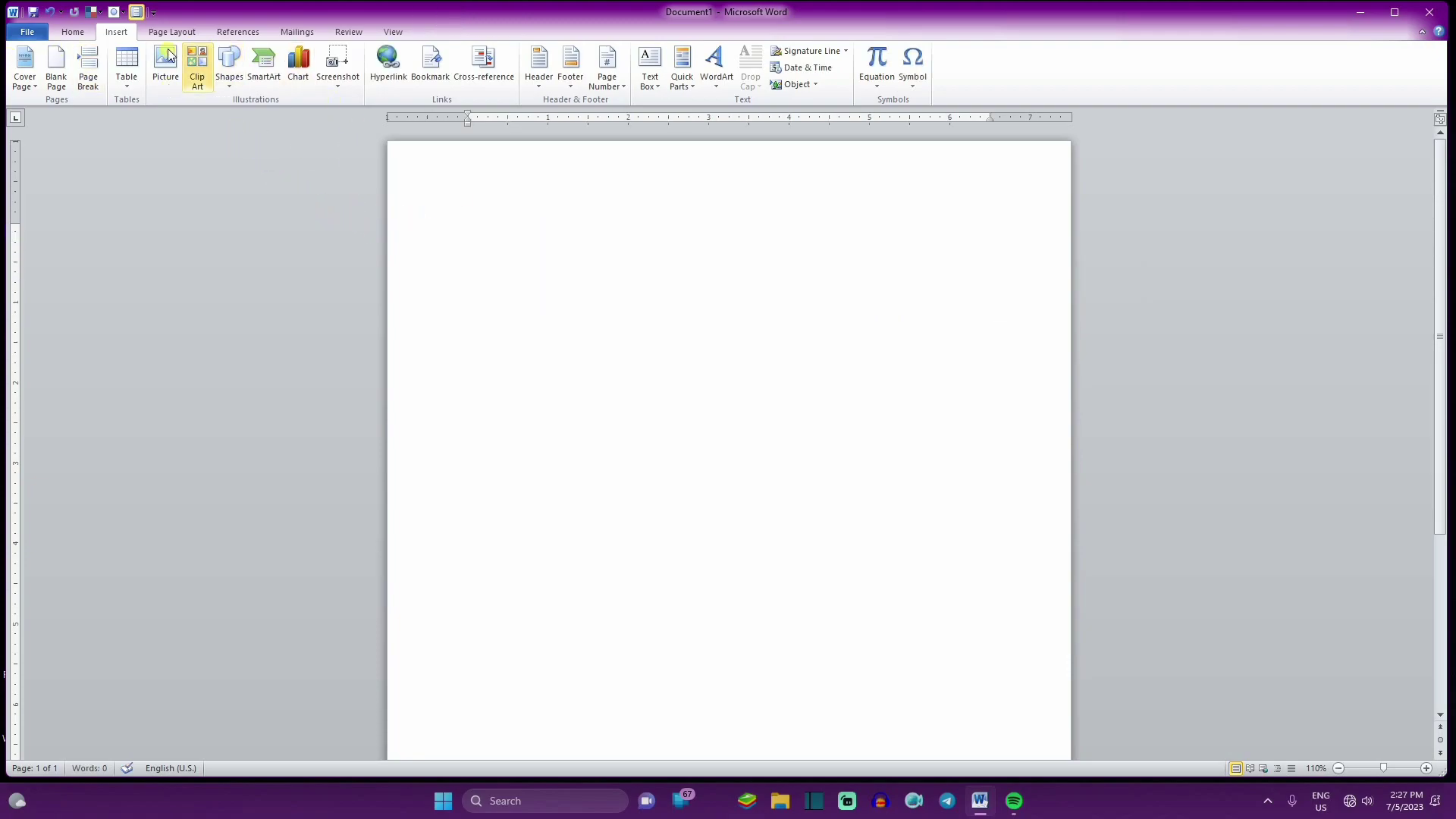
{"action": "left_click", "coordinate": [129, 89]}
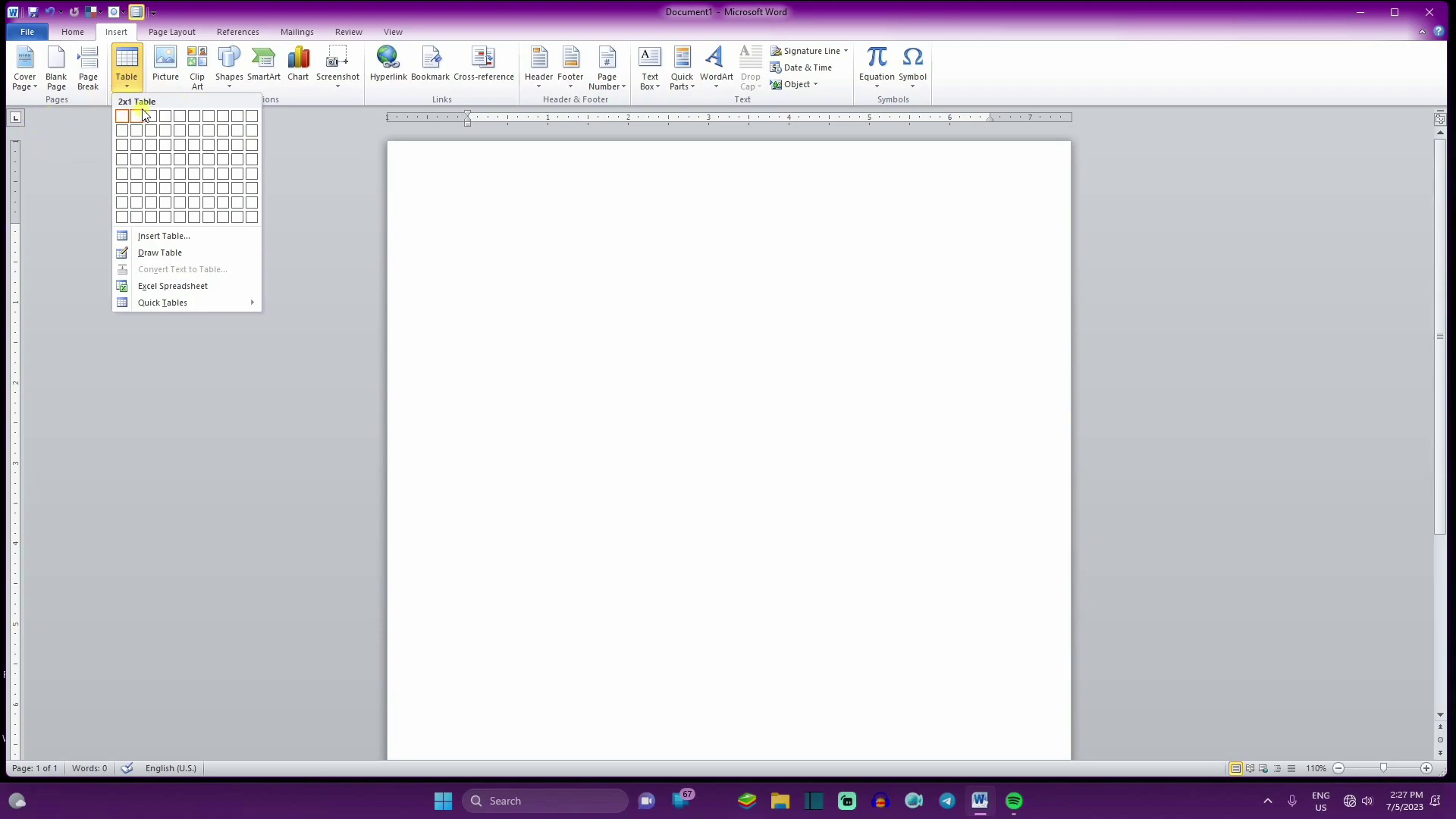
{"action": "left_click", "coordinate": [252, 221]}
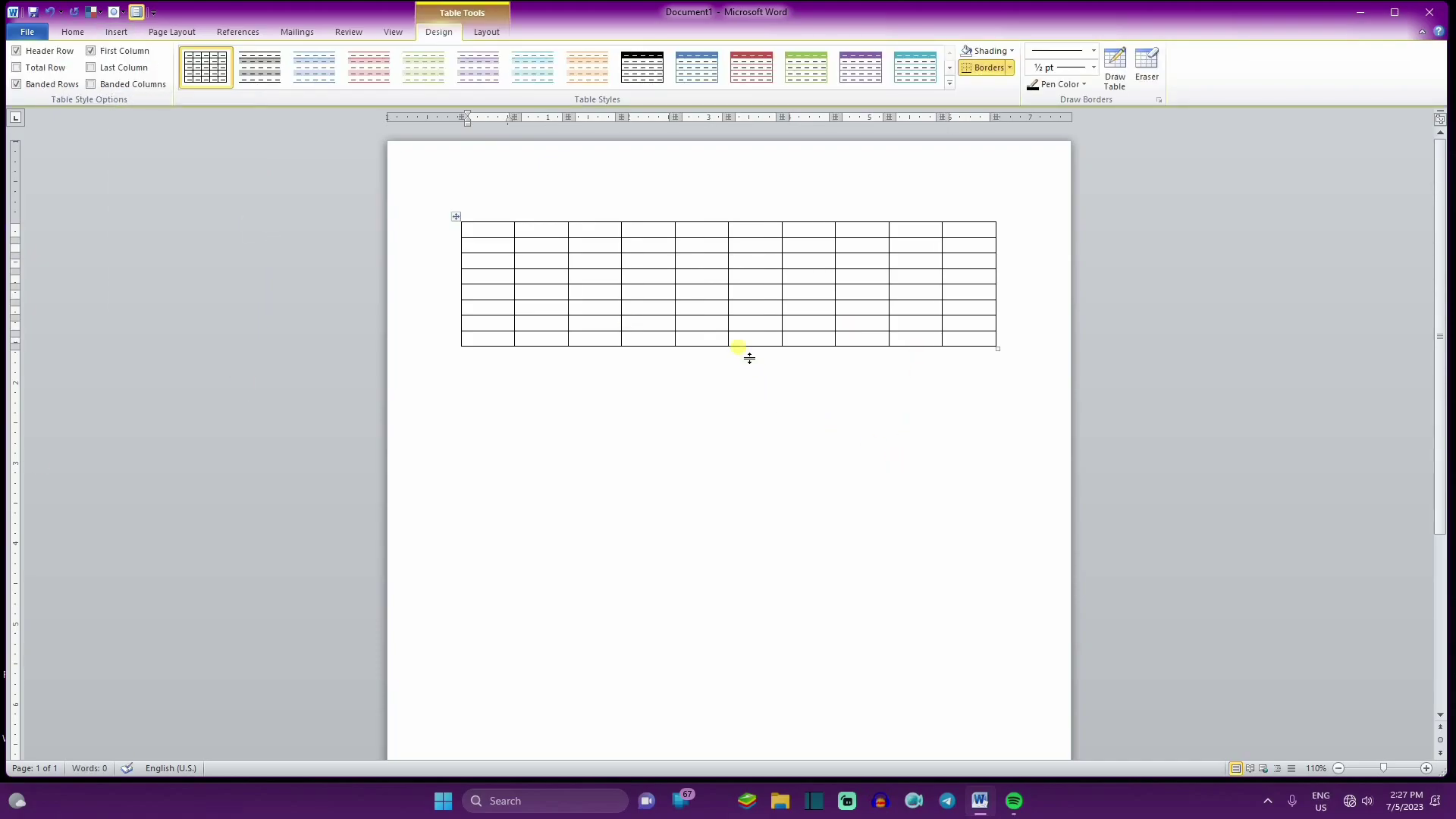
Step: Drag the last row, second-to-last row and a middle row taller
{"action": "left_click_drag", "start_coordinate": [749, 357], "coordinate": [757, 402]}
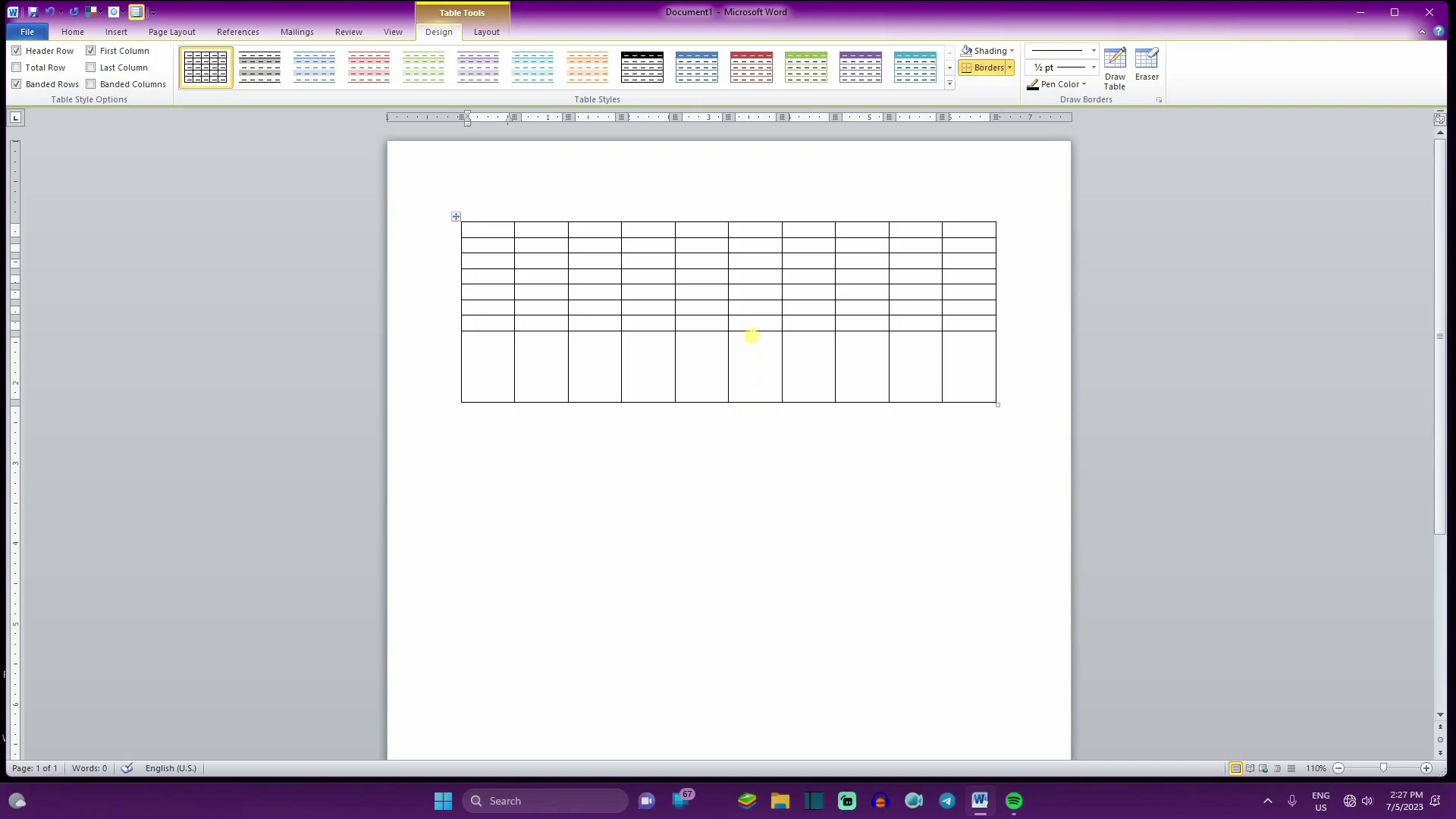
{"action": "left_click_drag", "start_coordinate": [756, 343], "coordinate": [758, 371]}
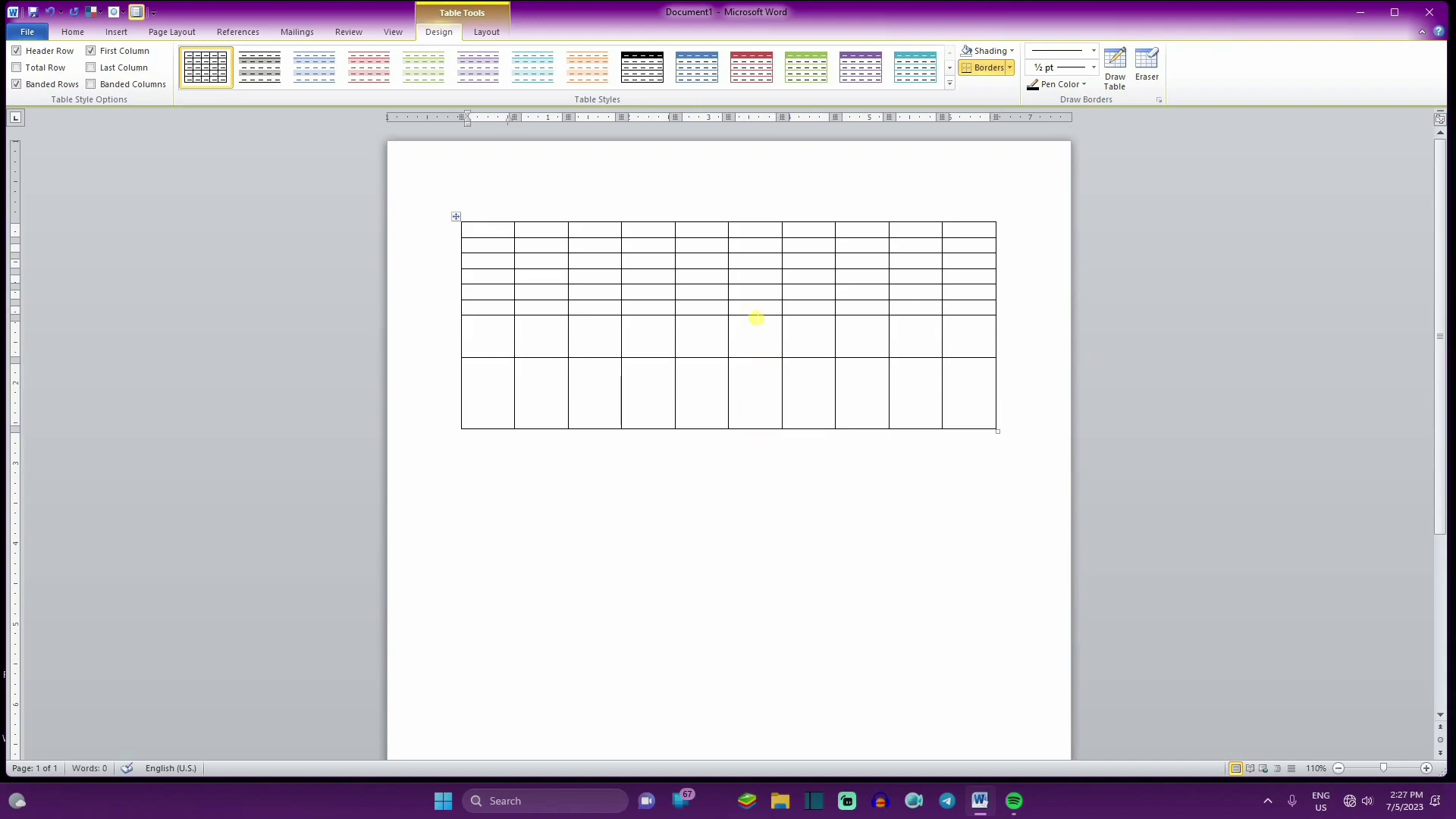
{"action": "mouse_move", "coordinate": [762, 314]}
{"action": "left_mouse_down"}
{"action": "mouse_move", "coordinate": [764, 343]}
{"action": "mouse_move", "coordinate": [757, 328]}
{"action": "left_mouse_up"}
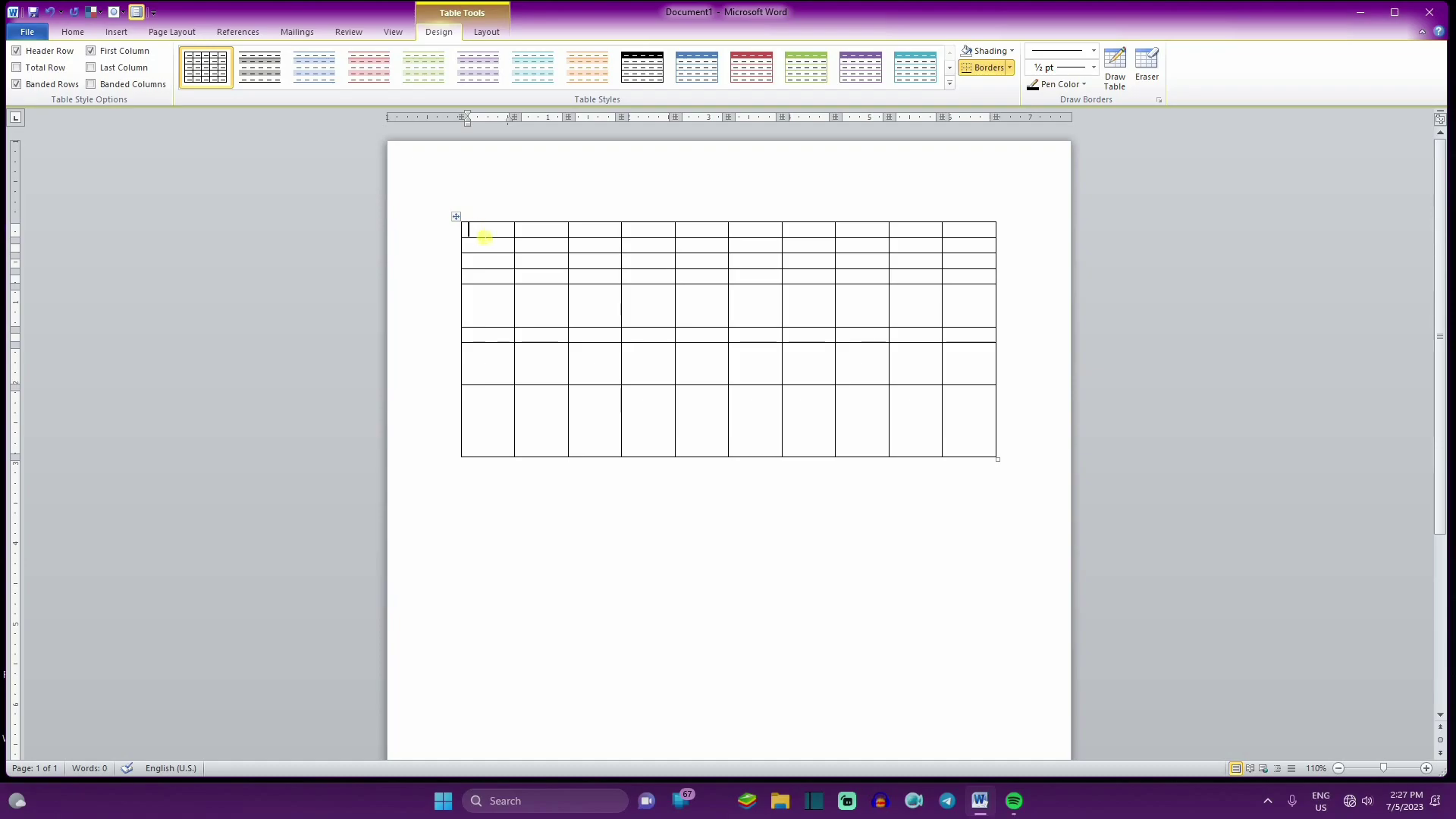
{"action": "left_click", "coordinate": [116, 32]}
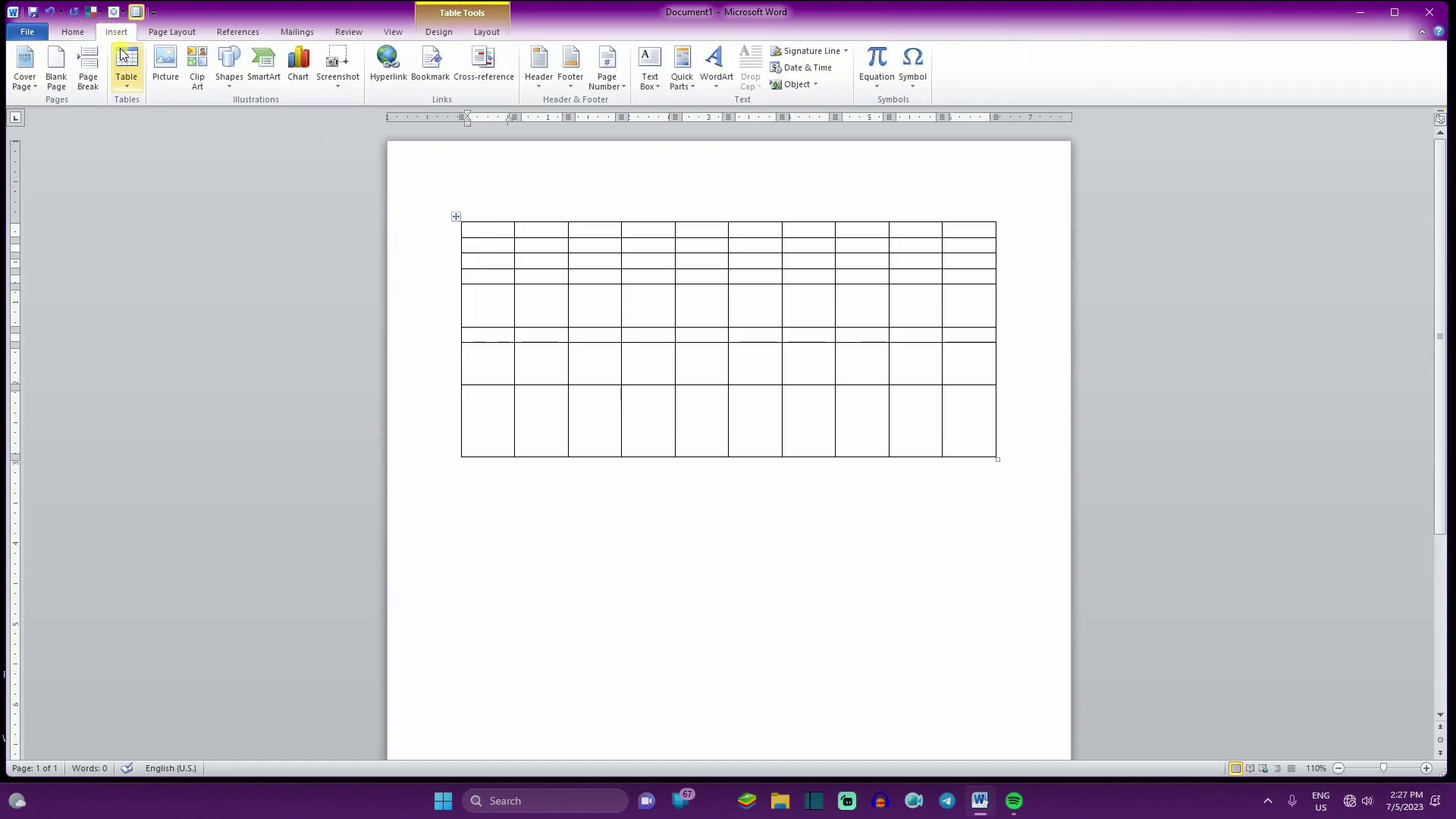
{"action": "left_click", "coordinate": [128, 76]}
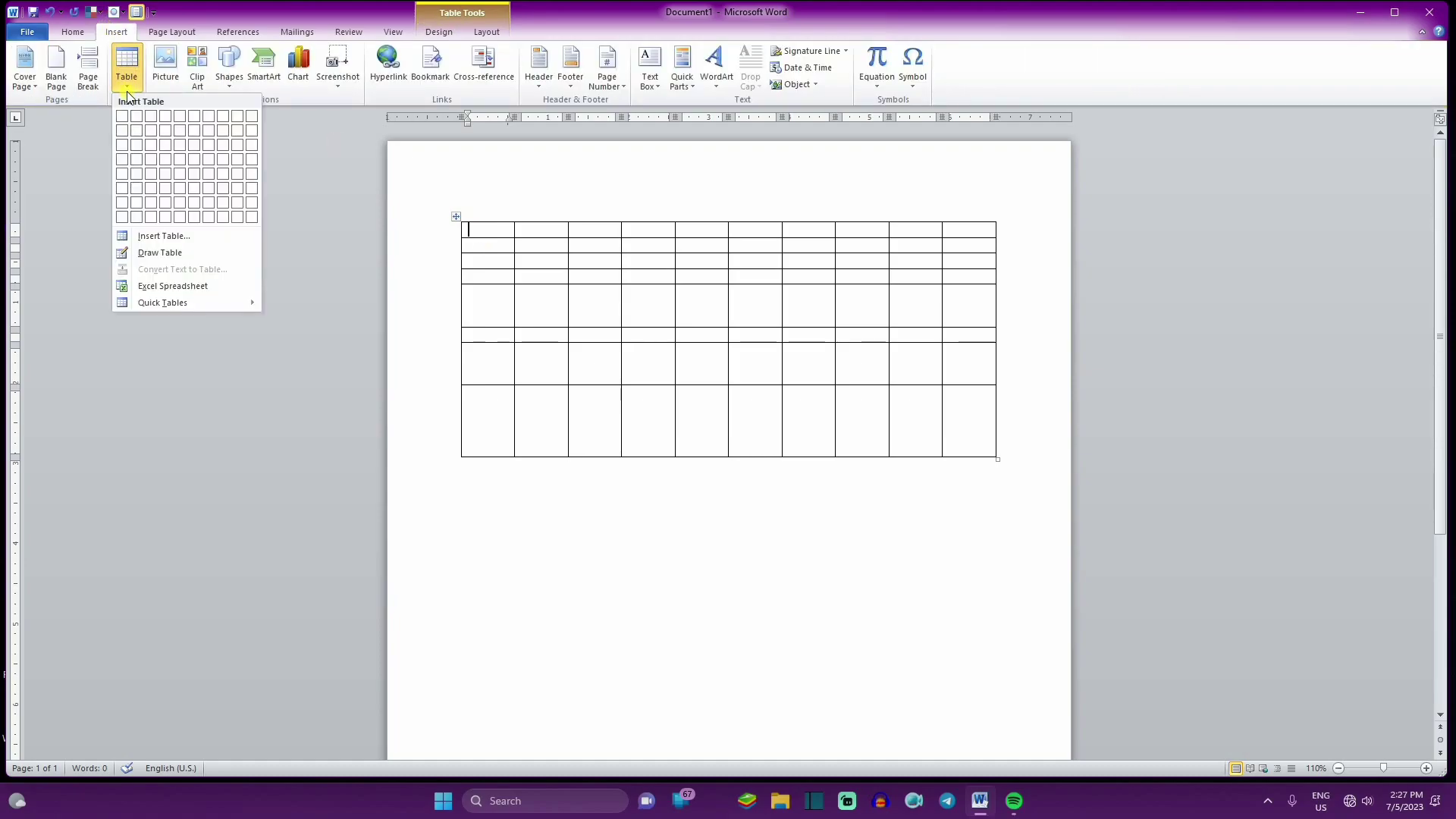
{"action": "left_click", "coordinate": [205, 253]}
{"action": "scroll", "coordinate": [559, 511], "scroll_direction": "down", "scroll_amount": 3}
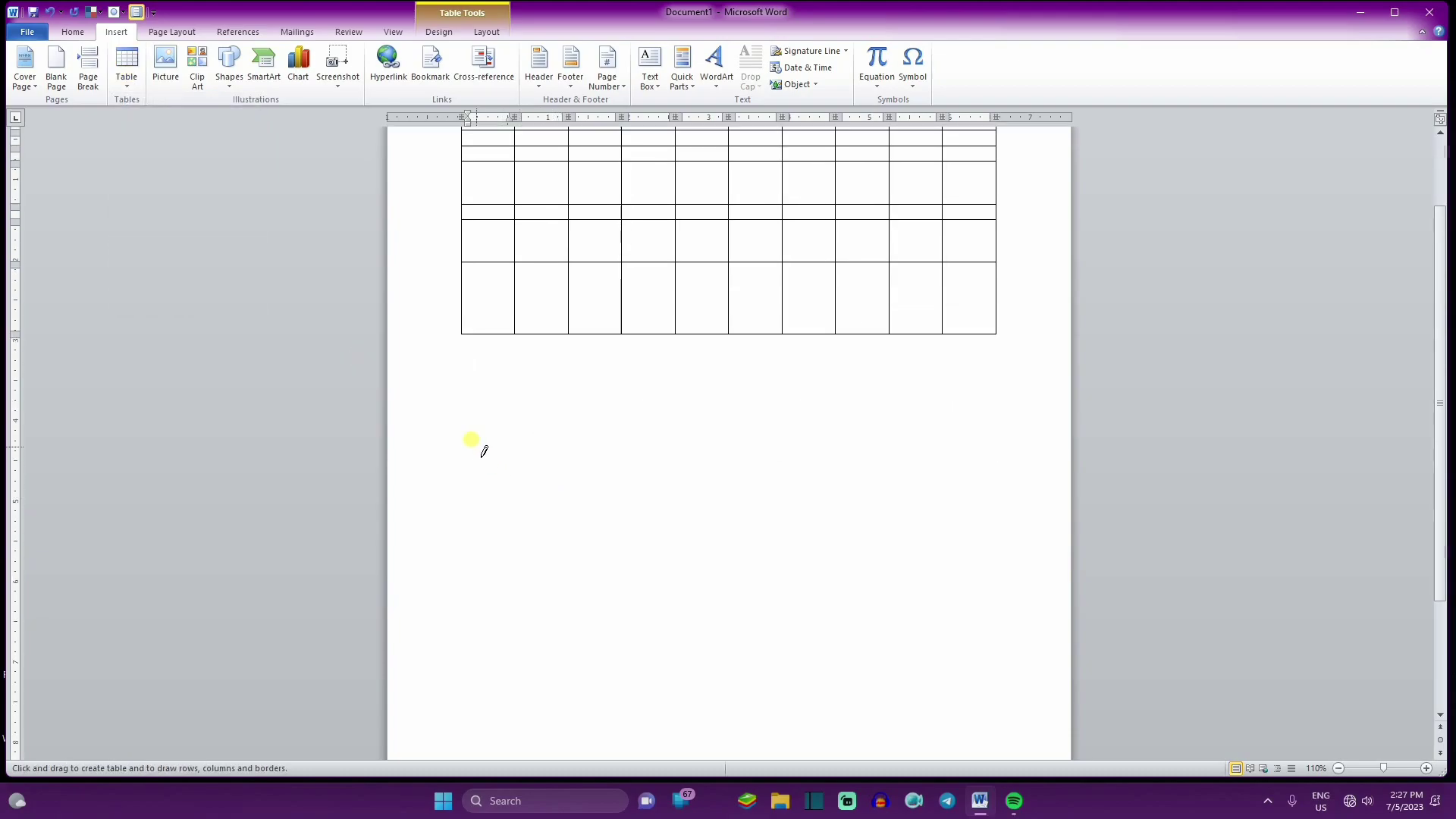
{"action": "mouse_move", "coordinate": [449, 396]}
{"action": "left_mouse_down"}
{"action": "mouse_move", "coordinate": [1017, 546]}
{"action": "mouse_move", "coordinate": [1006, 535]}
{"action": "left_mouse_up"}
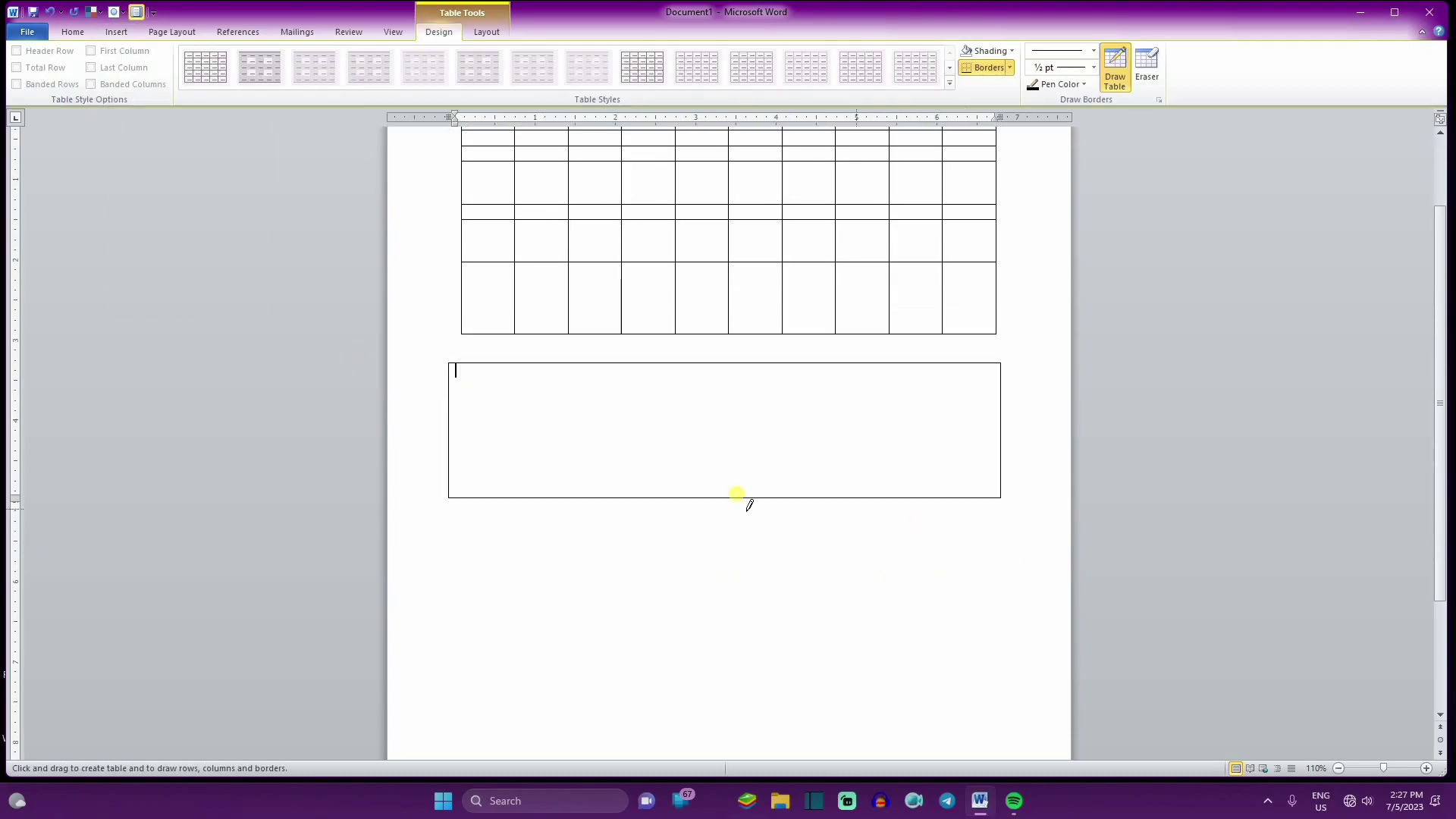
{"action": "left_click_drag", "start_coordinate": [552, 411], "coordinate": [920, 402]}
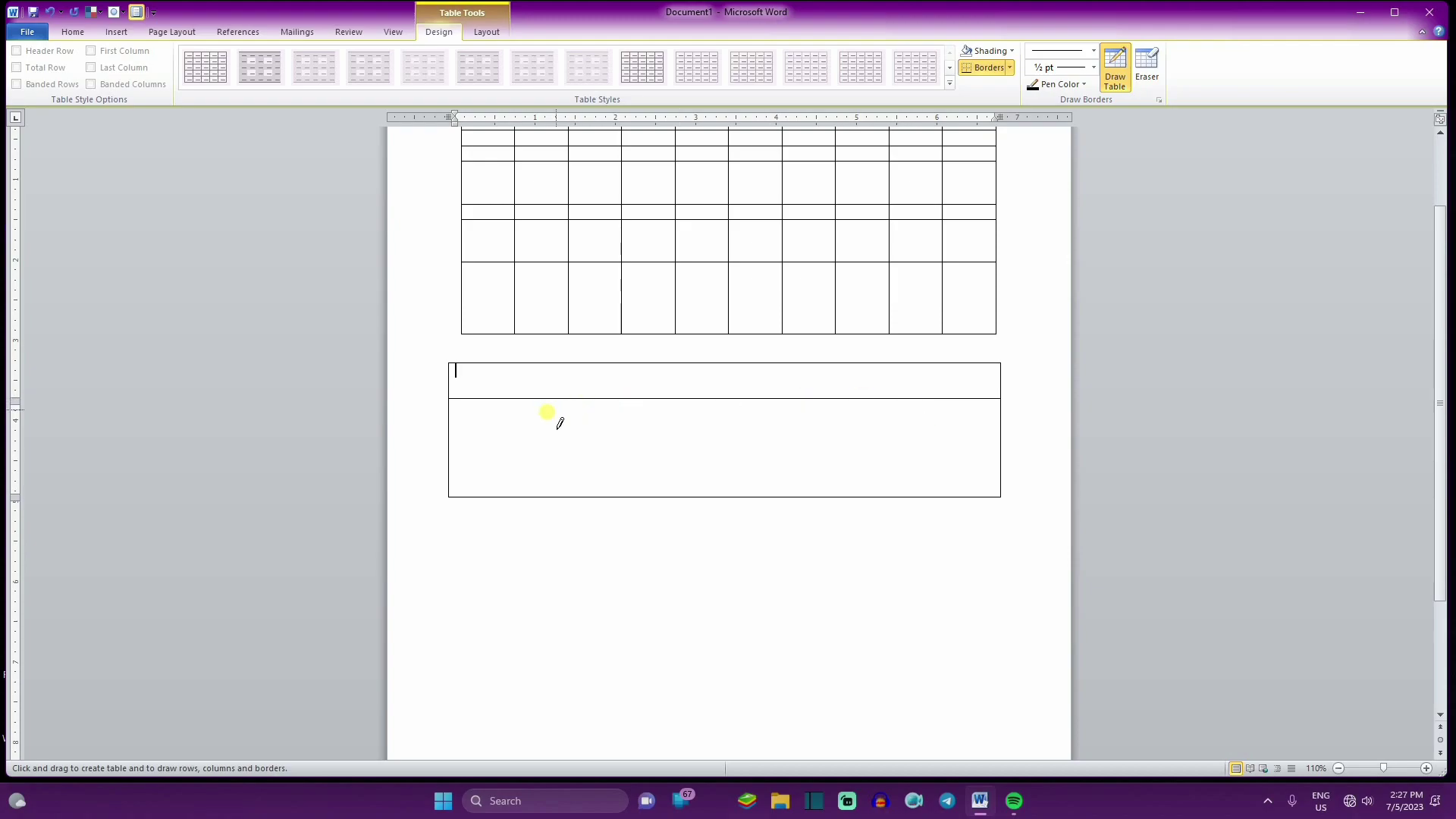
{"action": "left_click_drag", "start_coordinate": [455, 429], "coordinate": [920, 444]}
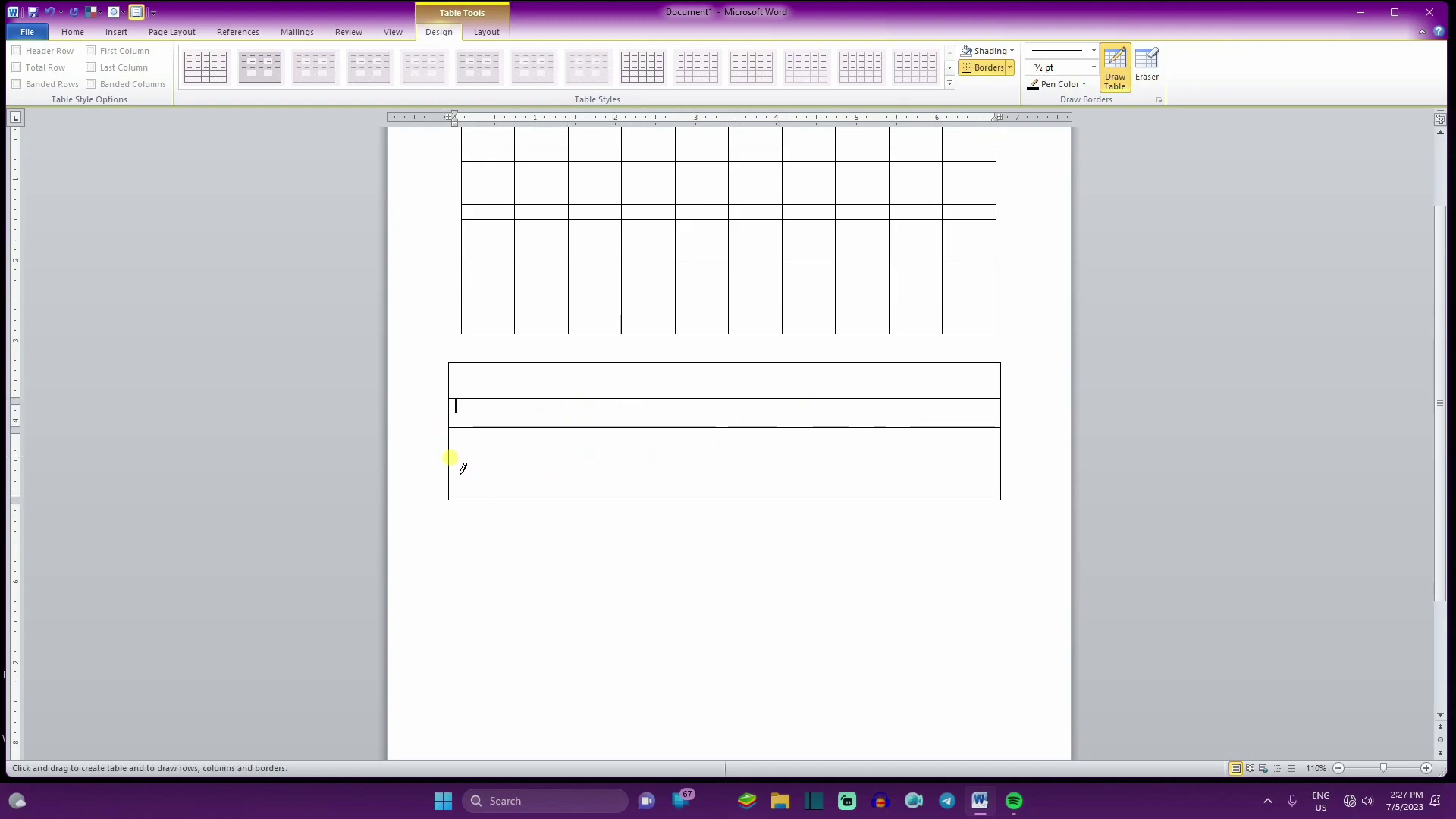
{"action": "left_click_drag", "start_coordinate": [458, 460], "coordinate": [978, 458]}
{"action": "left_click_drag", "start_coordinate": [533, 368], "coordinate": [526, 515]}
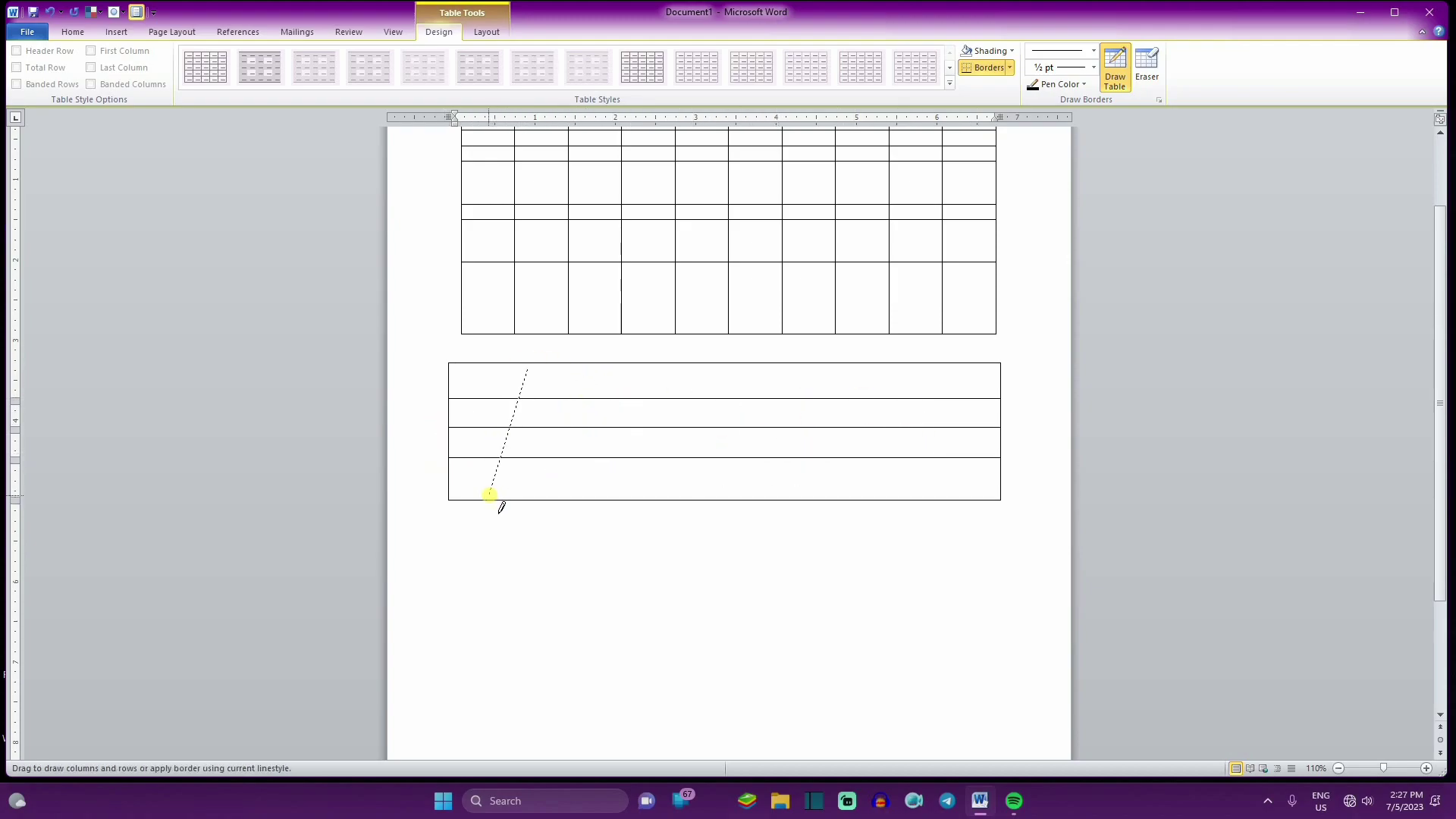
{"action": "mouse_move", "coordinate": [608, 374]}
{"action": "left_mouse_down"}
{"action": "mouse_move", "coordinate": [627, 415]}
{"action": "mouse_move", "coordinate": [599, 498]}
{"action": "left_mouse_up"}
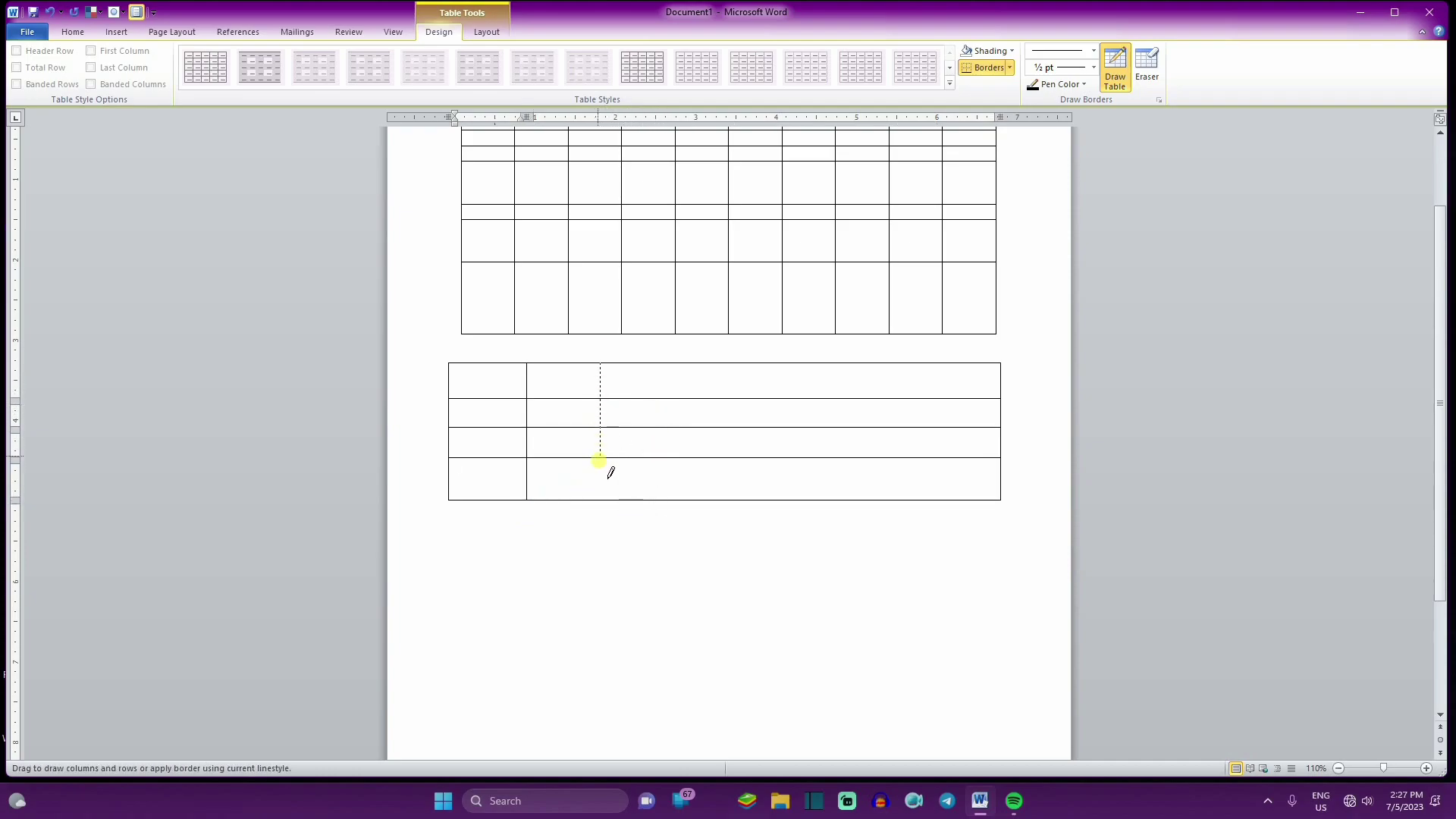
{"action": "left_click_drag", "start_coordinate": [687, 372], "coordinate": [686, 498]}
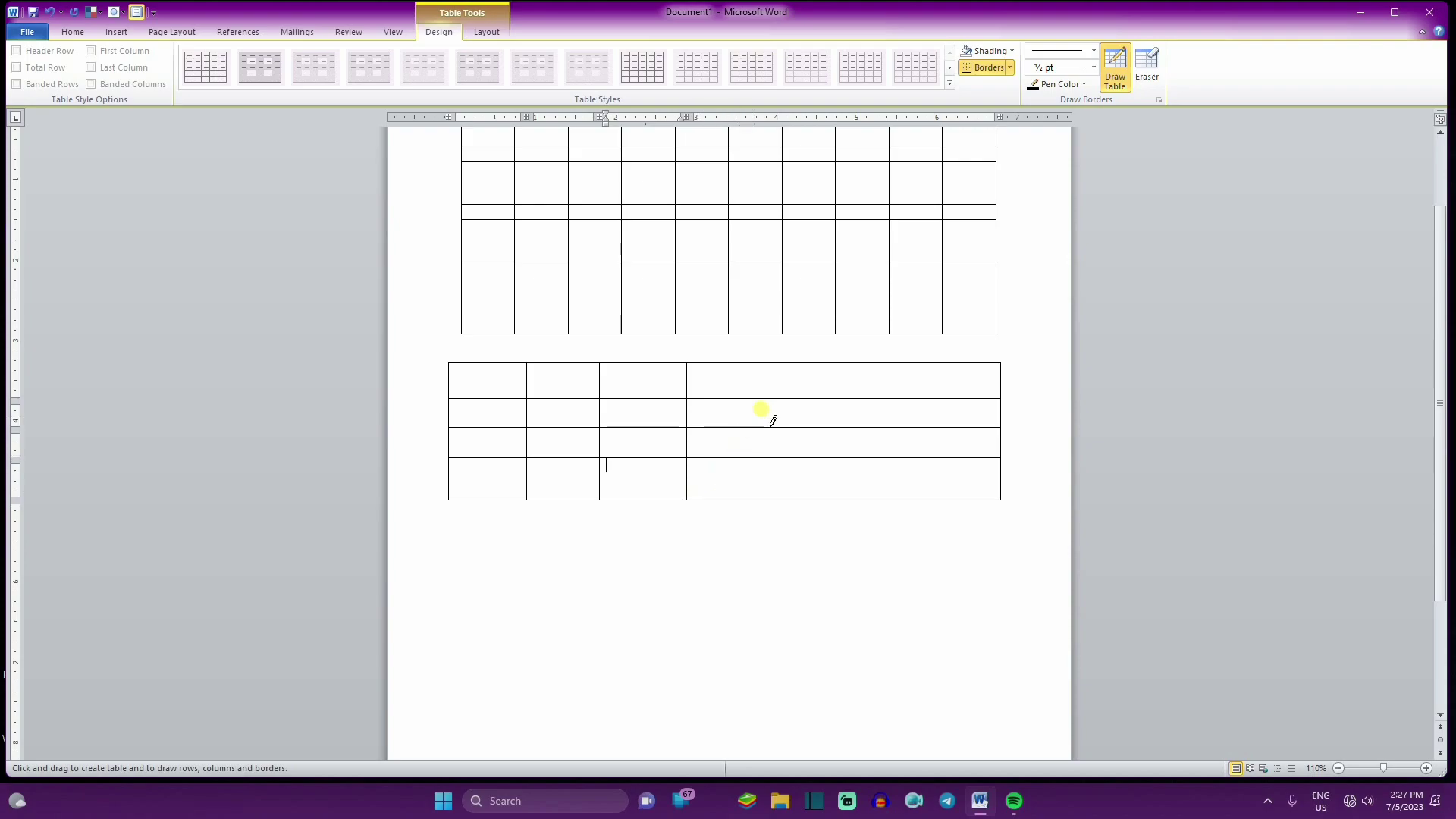
{"action": "left_click_drag", "start_coordinate": [774, 369], "coordinate": [774, 498]}
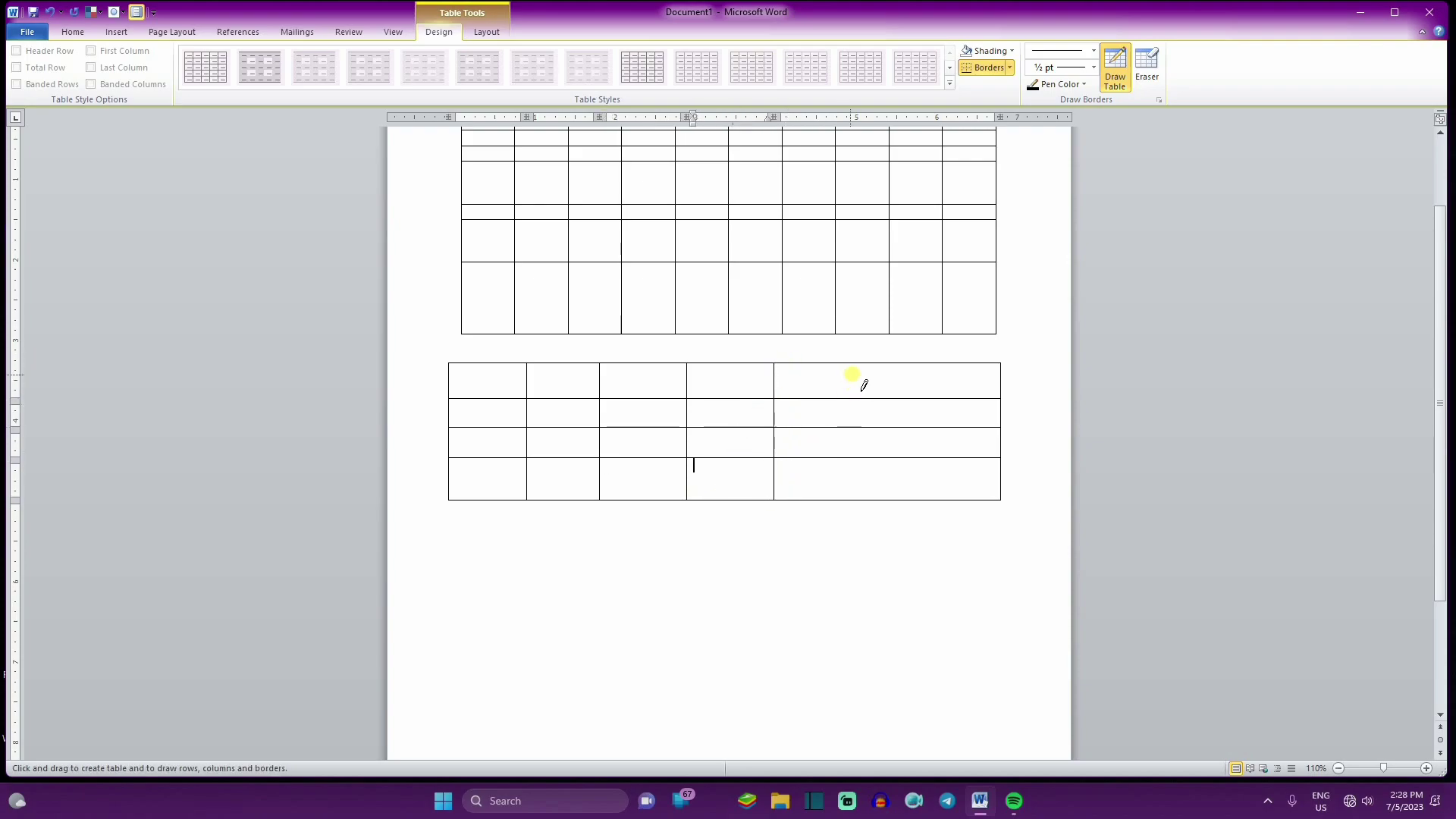
{"action": "left_click_drag", "start_coordinate": [862, 372], "coordinate": [865, 485]}
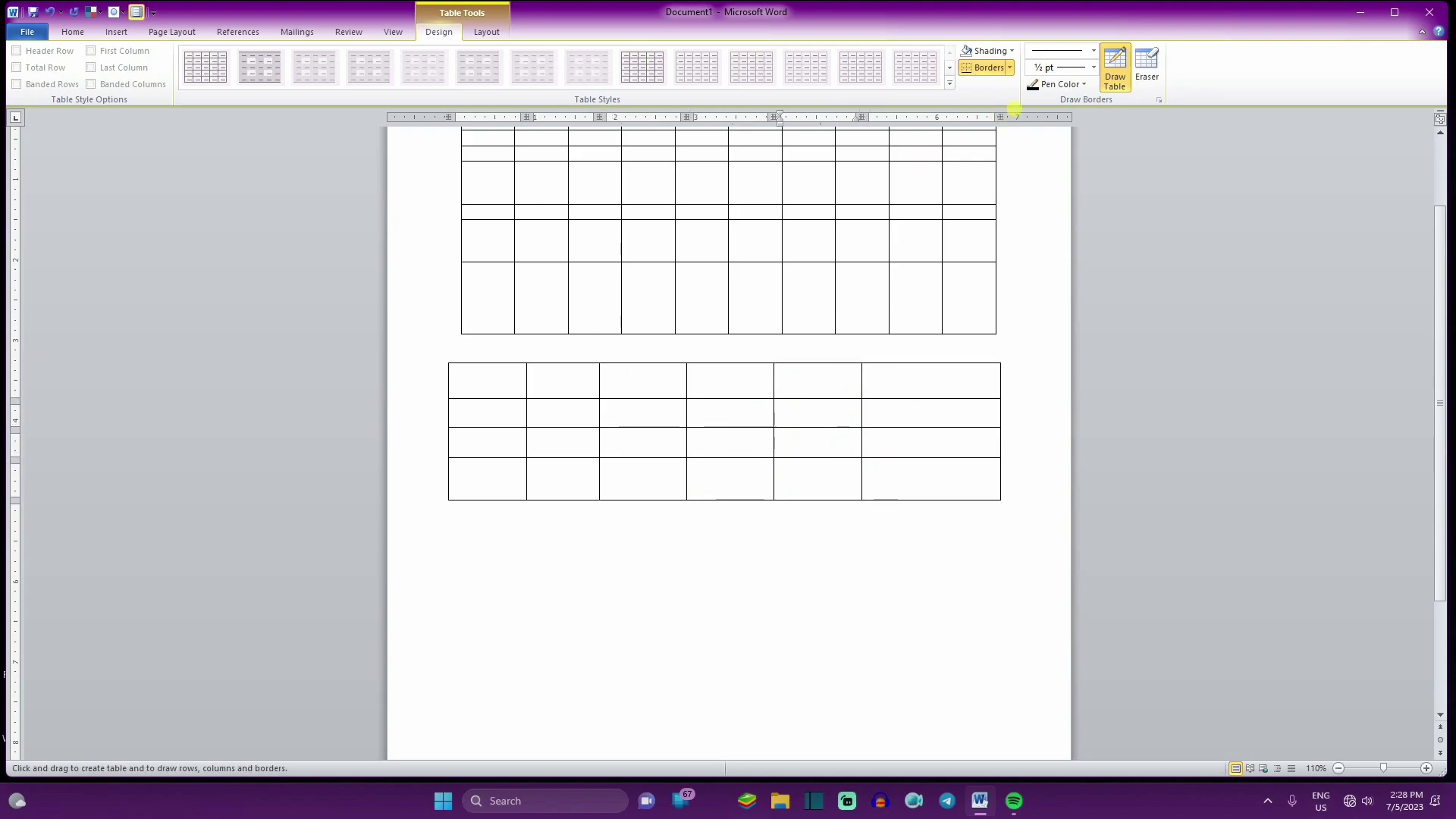
{"action": "left_click", "coordinate": [1115, 68]}
{"action": "left_click_drag", "start_coordinate": [492, 375], "coordinate": [972, 471]}
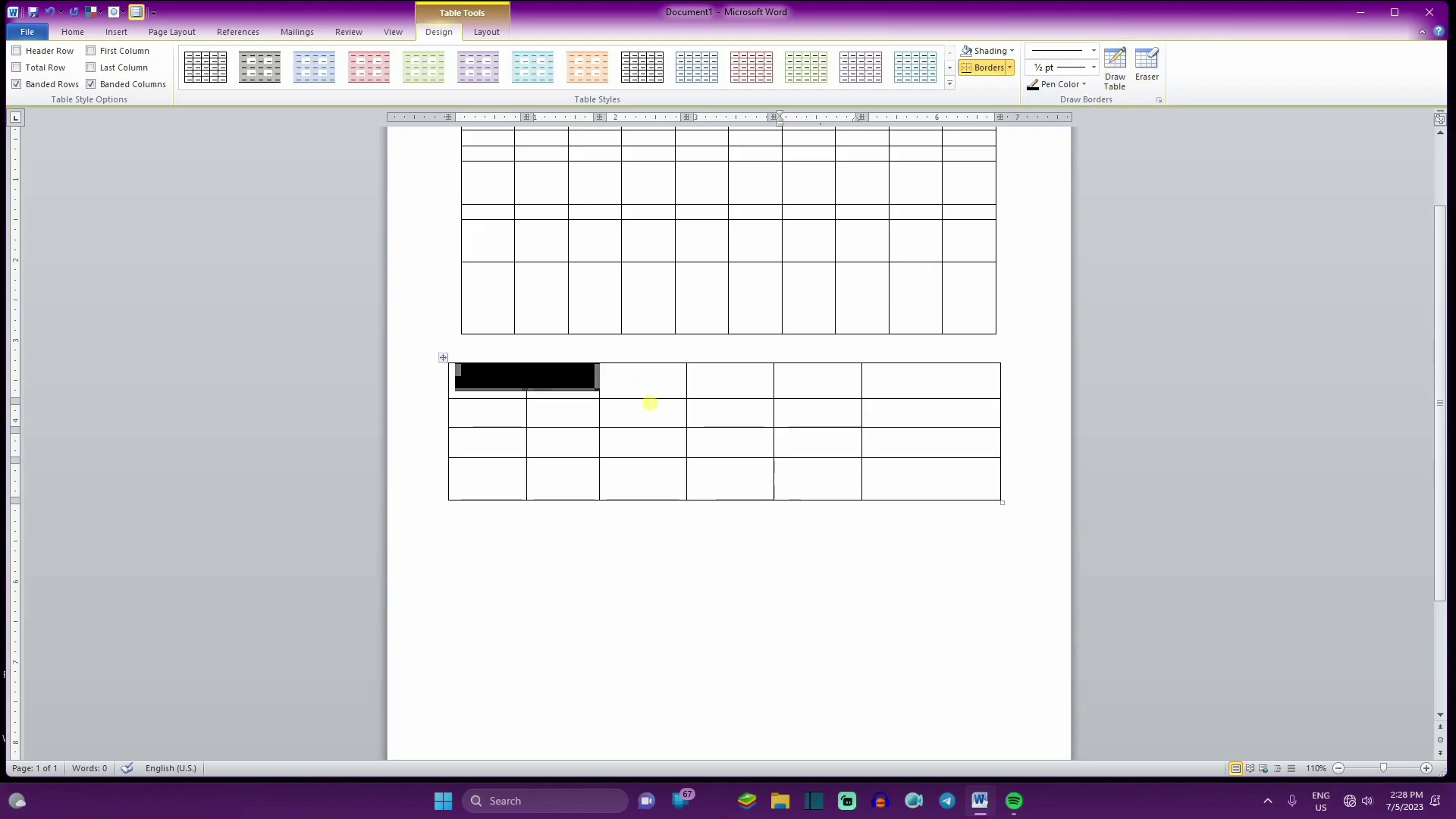
Step: Delete the drawn table and the resized table, leaving an empty page
{"action": "key", "text": "BackSpace"}
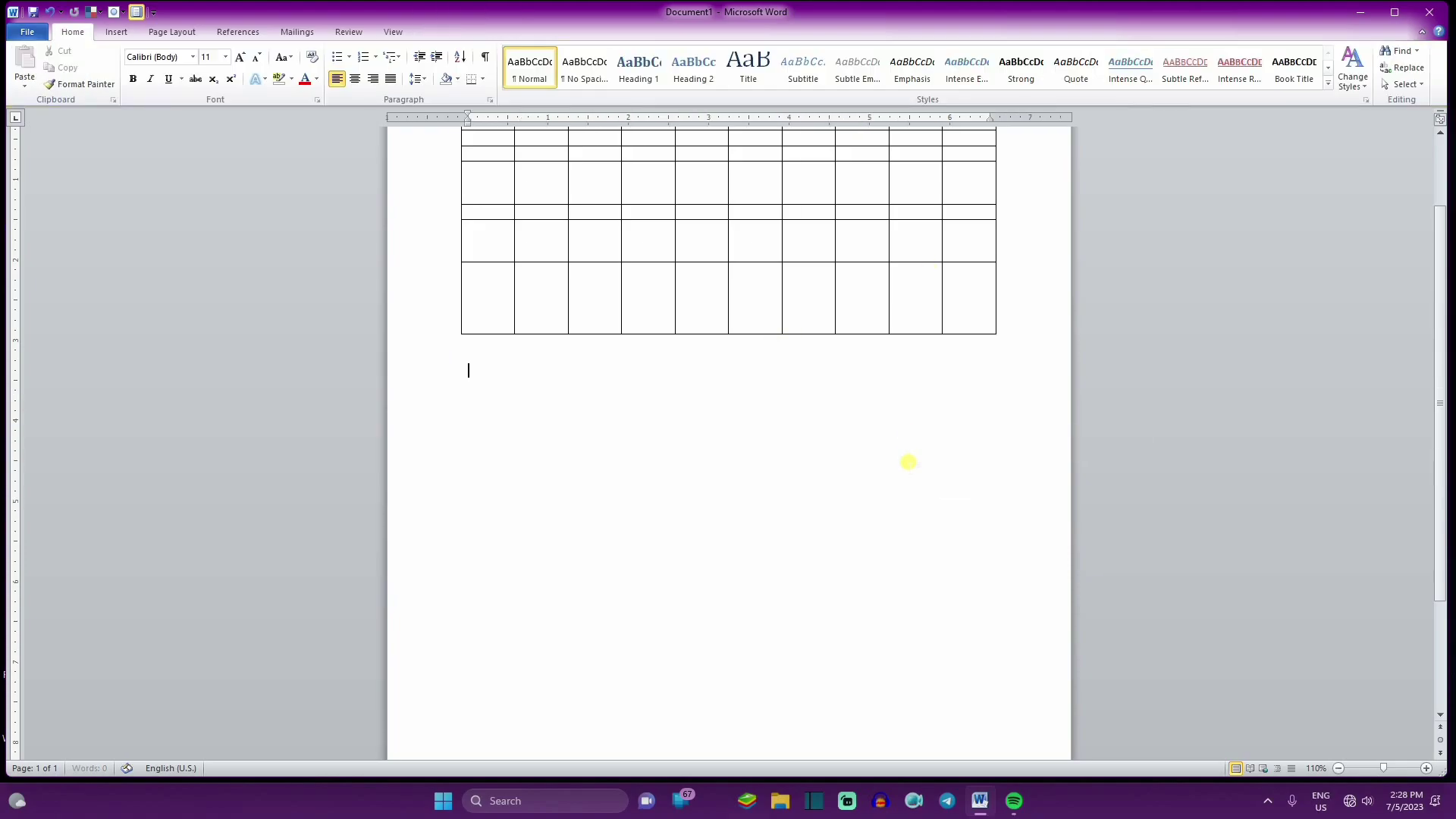
{"action": "scroll", "coordinate": [830, 427], "scroll_direction": "up", "scroll_amount": 3}
{"action": "left_click_drag", "start_coordinate": [949, 424], "coordinate": [455, 221]}
{"action": "key", "text": "BackSpace"}
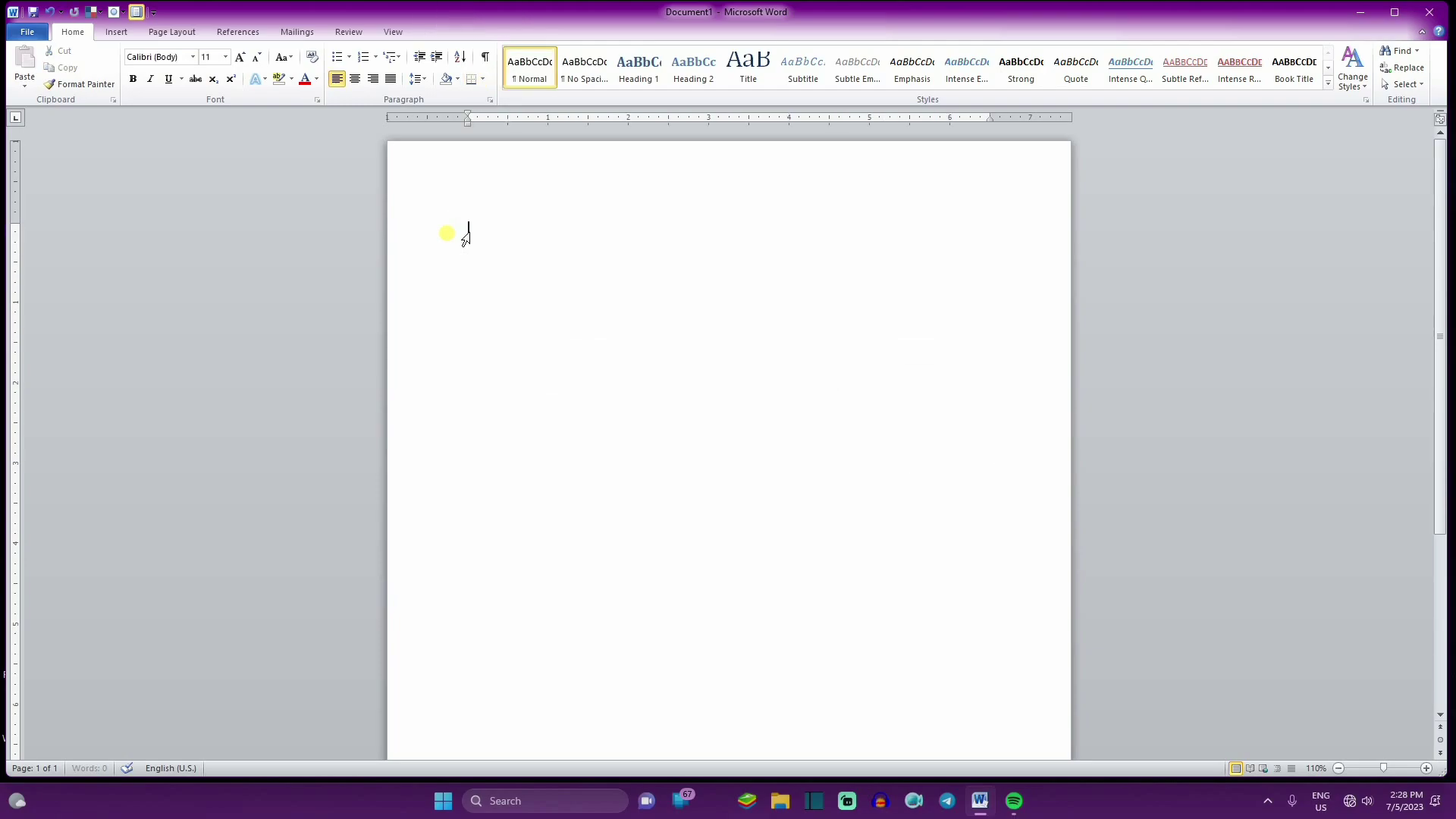
Step: Bring up the Table insertion menu, dismissing the Quick Tables gallery
{"action": "left_click", "coordinate": [116, 31]}
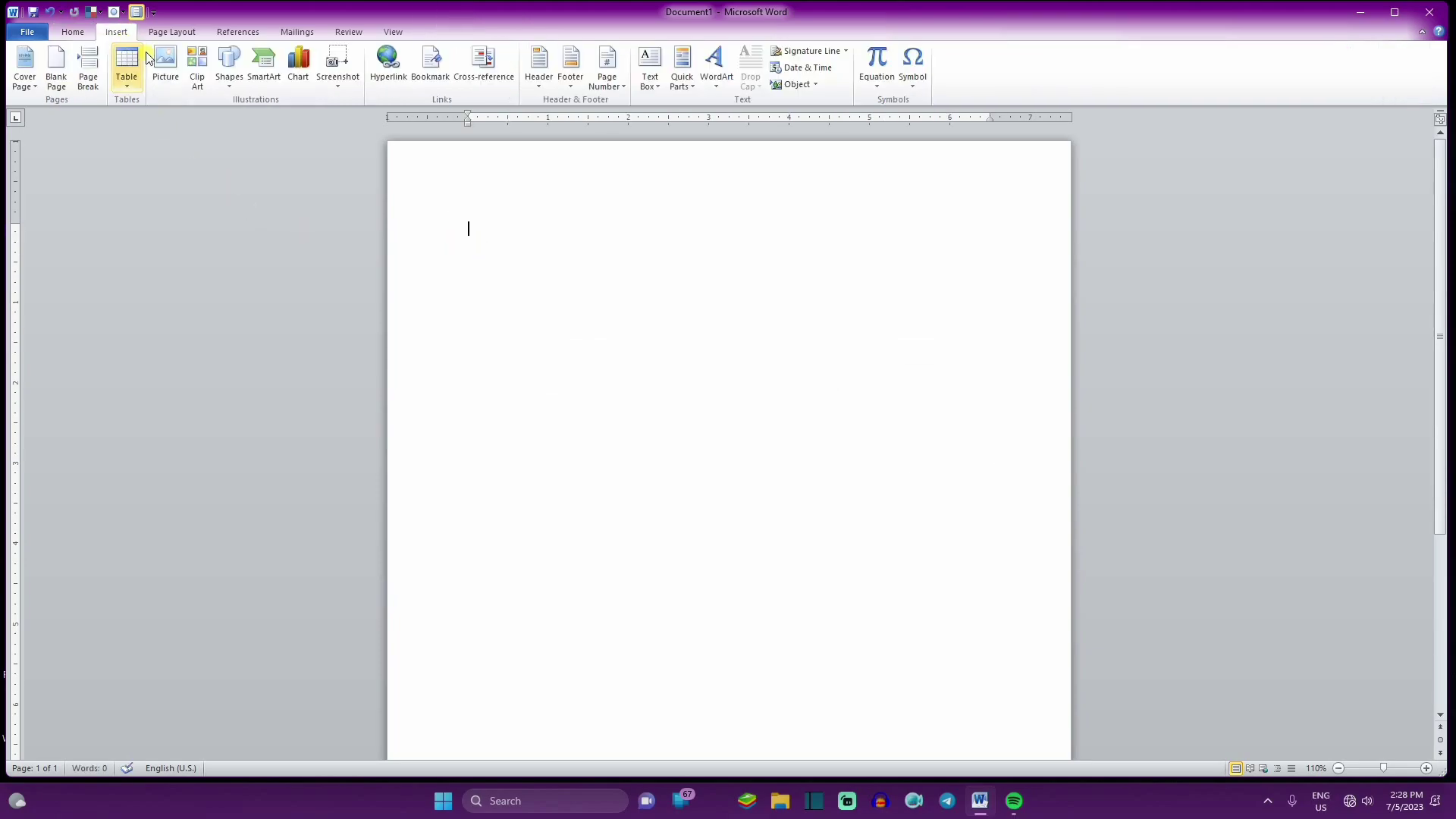
{"action": "left_click", "coordinate": [127, 85]}
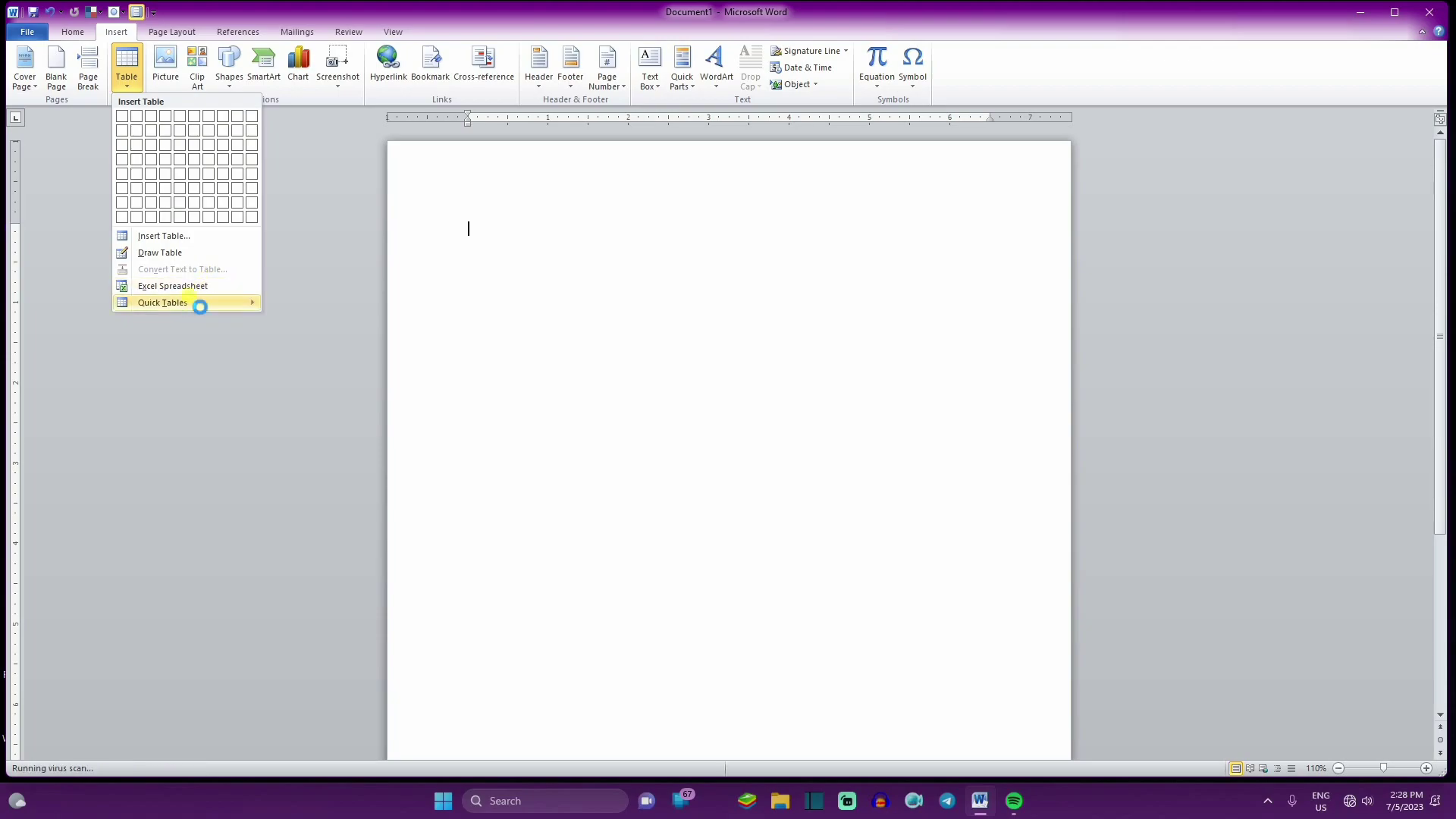
{"action": "mouse_move", "coordinate": [163, 303]}
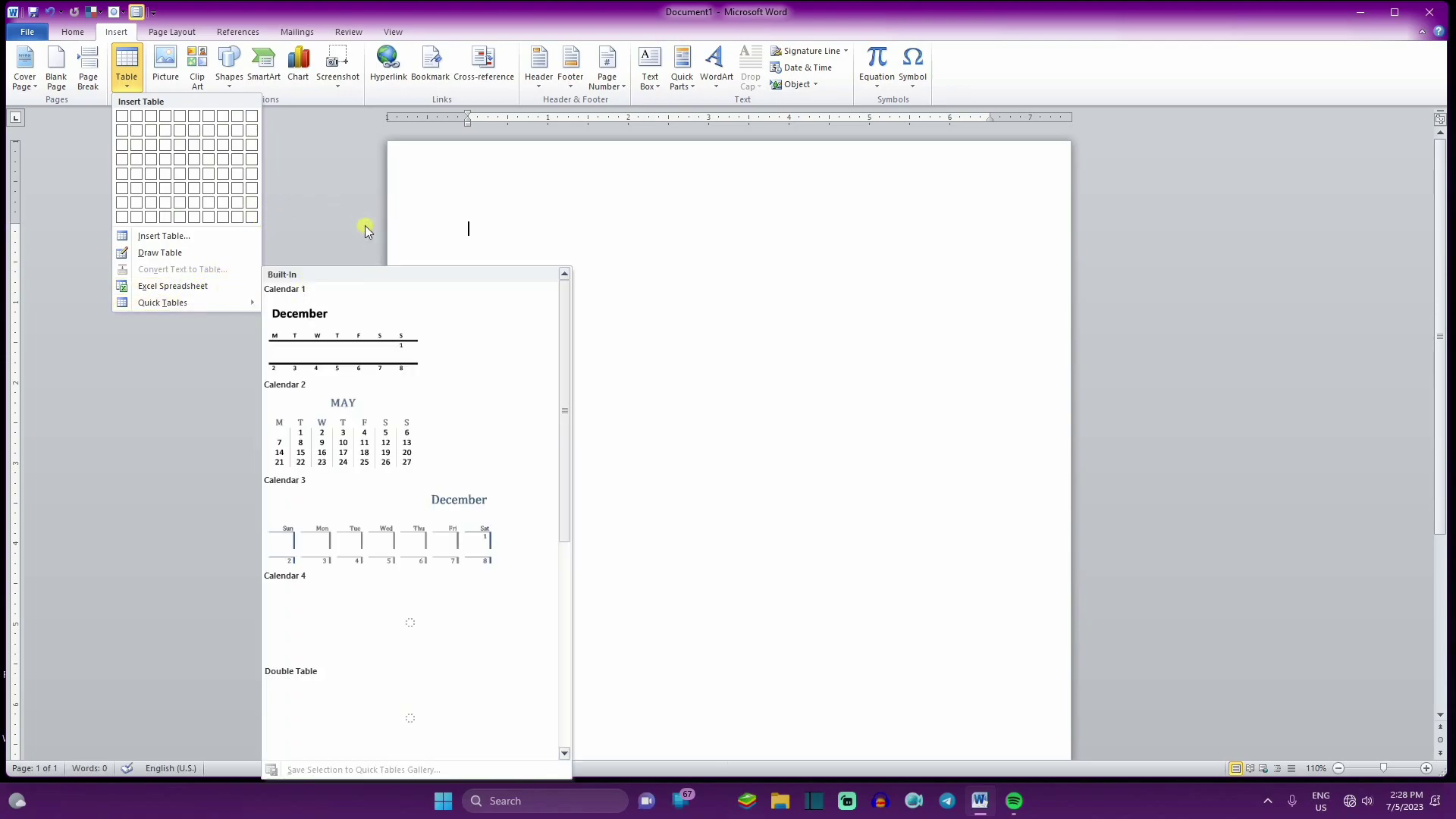
{"action": "left_click", "coordinate": [472, 263]}
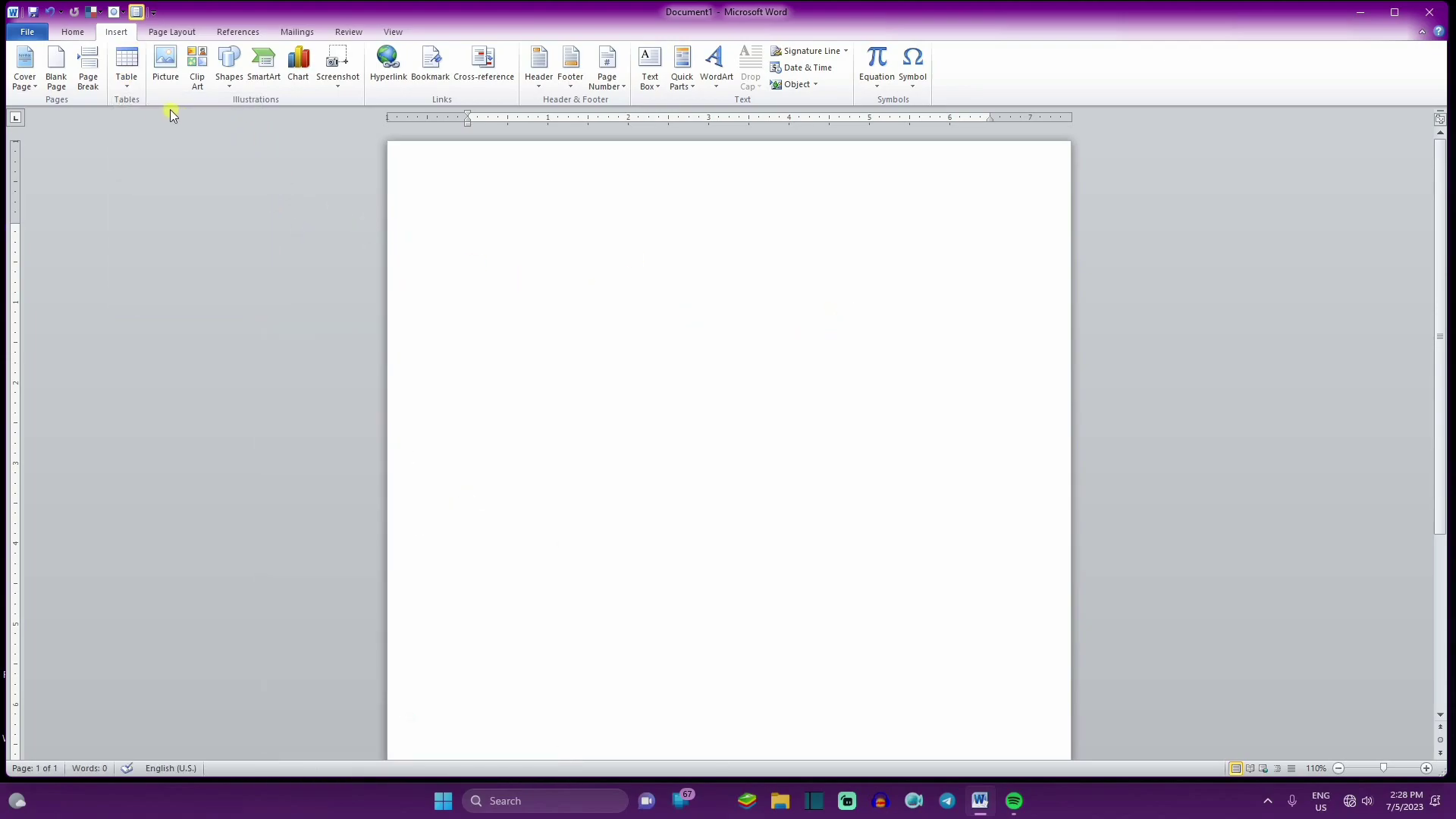
{"action": "left_click", "coordinate": [133, 92]}
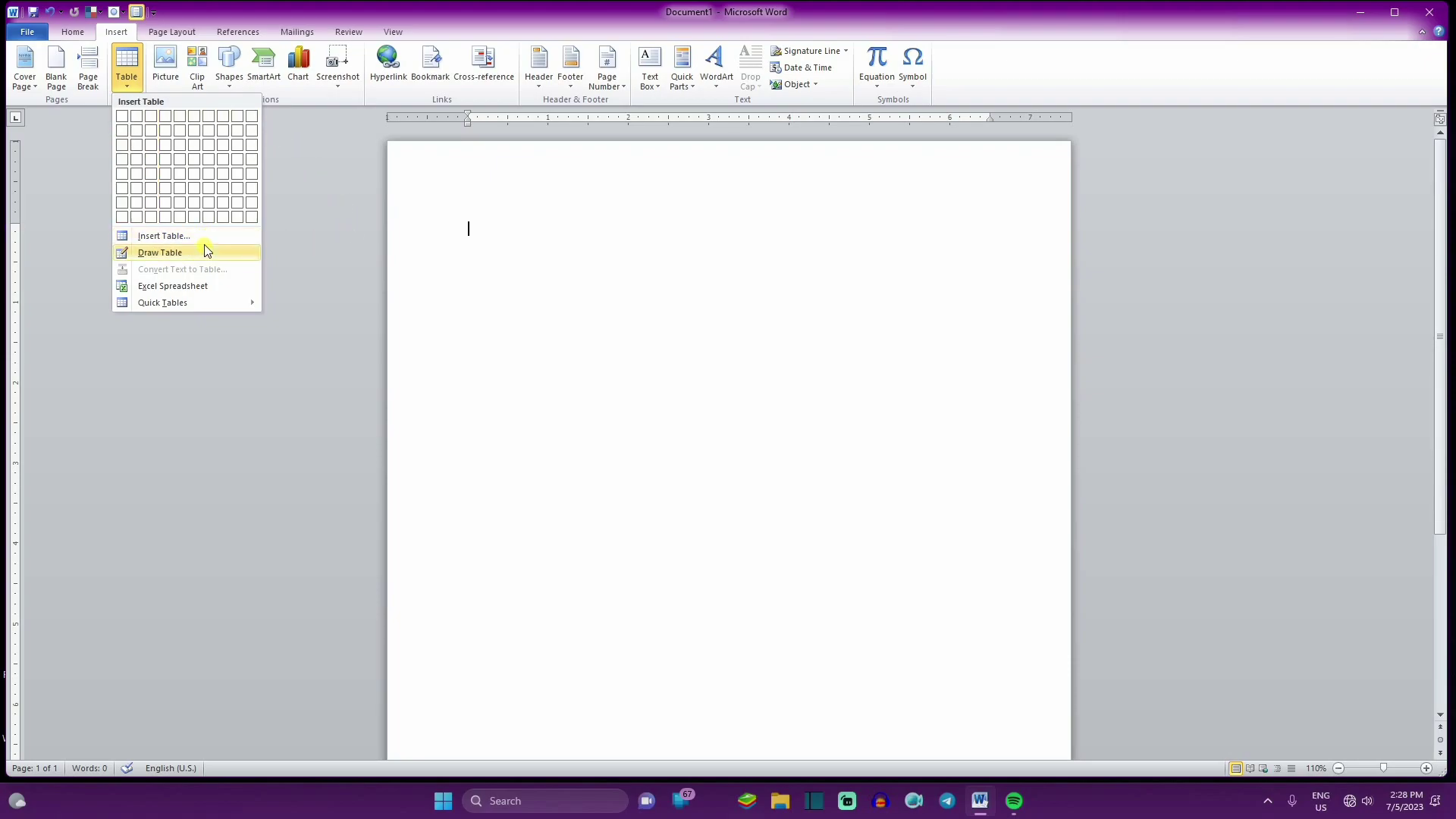
{"action": "left_click", "coordinate": [252, 219]}
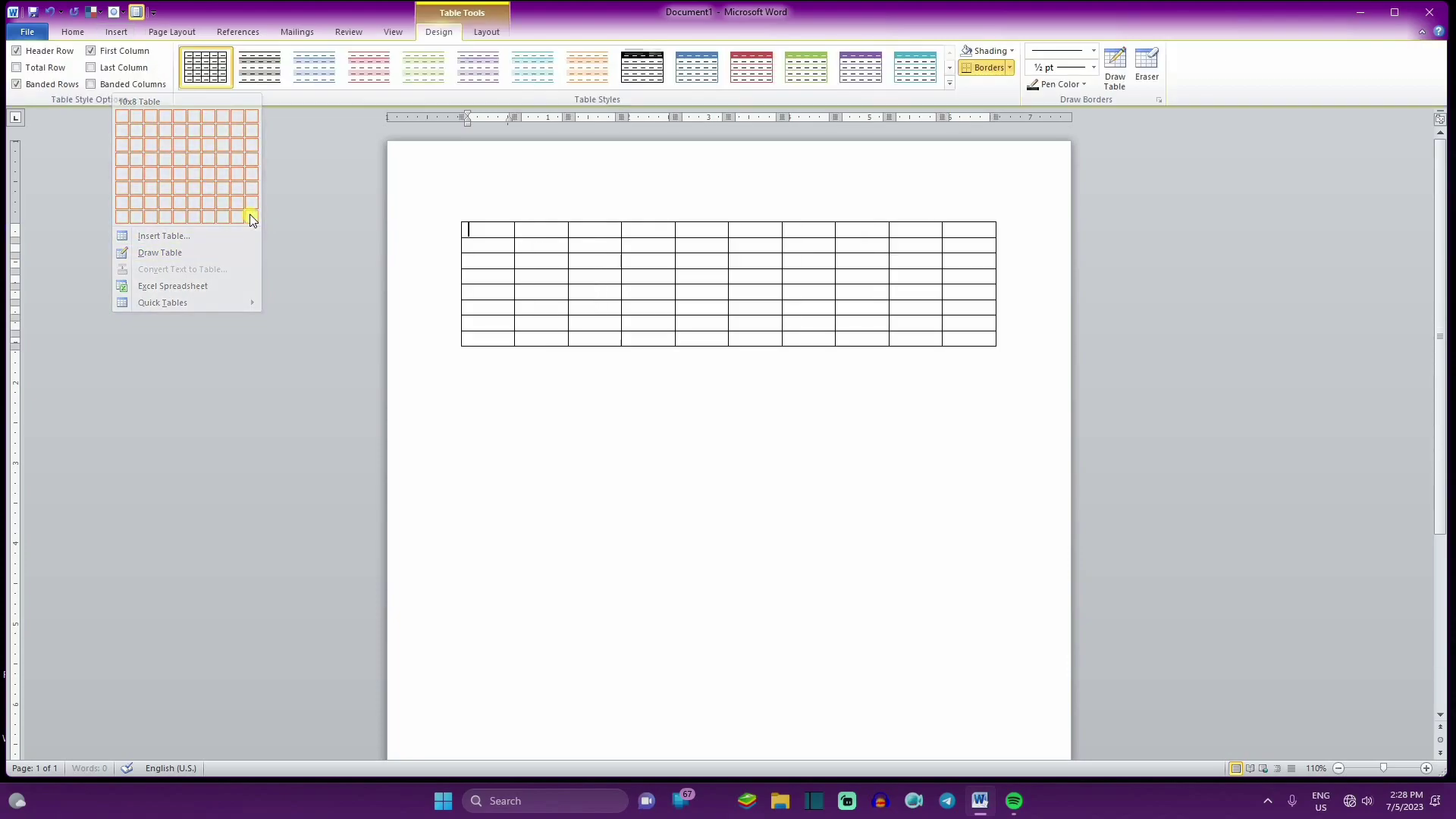
{"action": "mouse_move", "coordinate": [516, 236]}
{"action": "left_mouse_down"}
{"action": "mouse_move", "coordinate": [903, 308]}
{"action": "mouse_move", "coordinate": [899, 369]}
{"action": "left_mouse_up"}
{"action": "left_click", "coordinate": [900, 369]}
{"action": "left_click", "coordinate": [493, 258]}
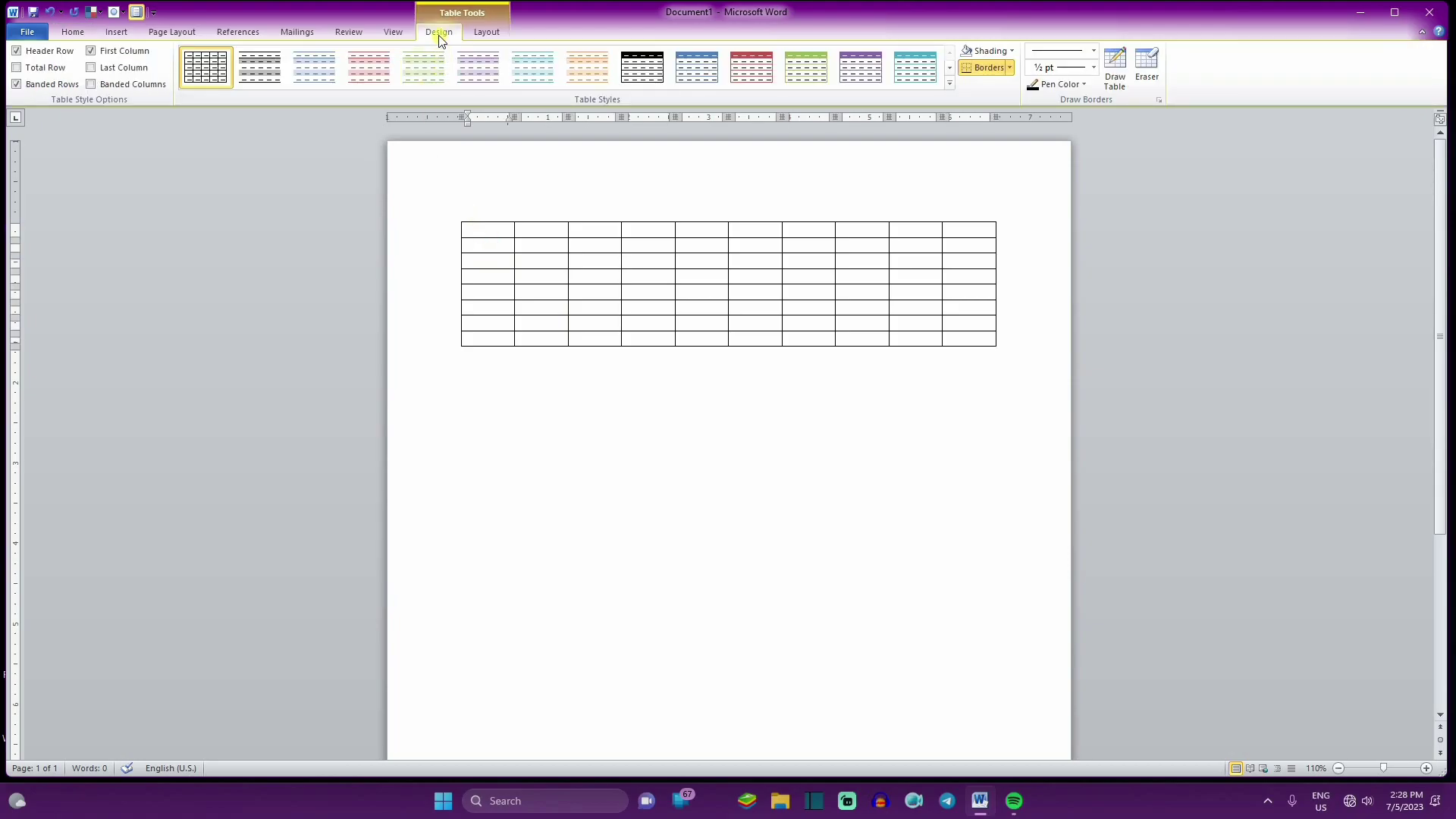
{"action": "left_click", "coordinate": [487, 33]}
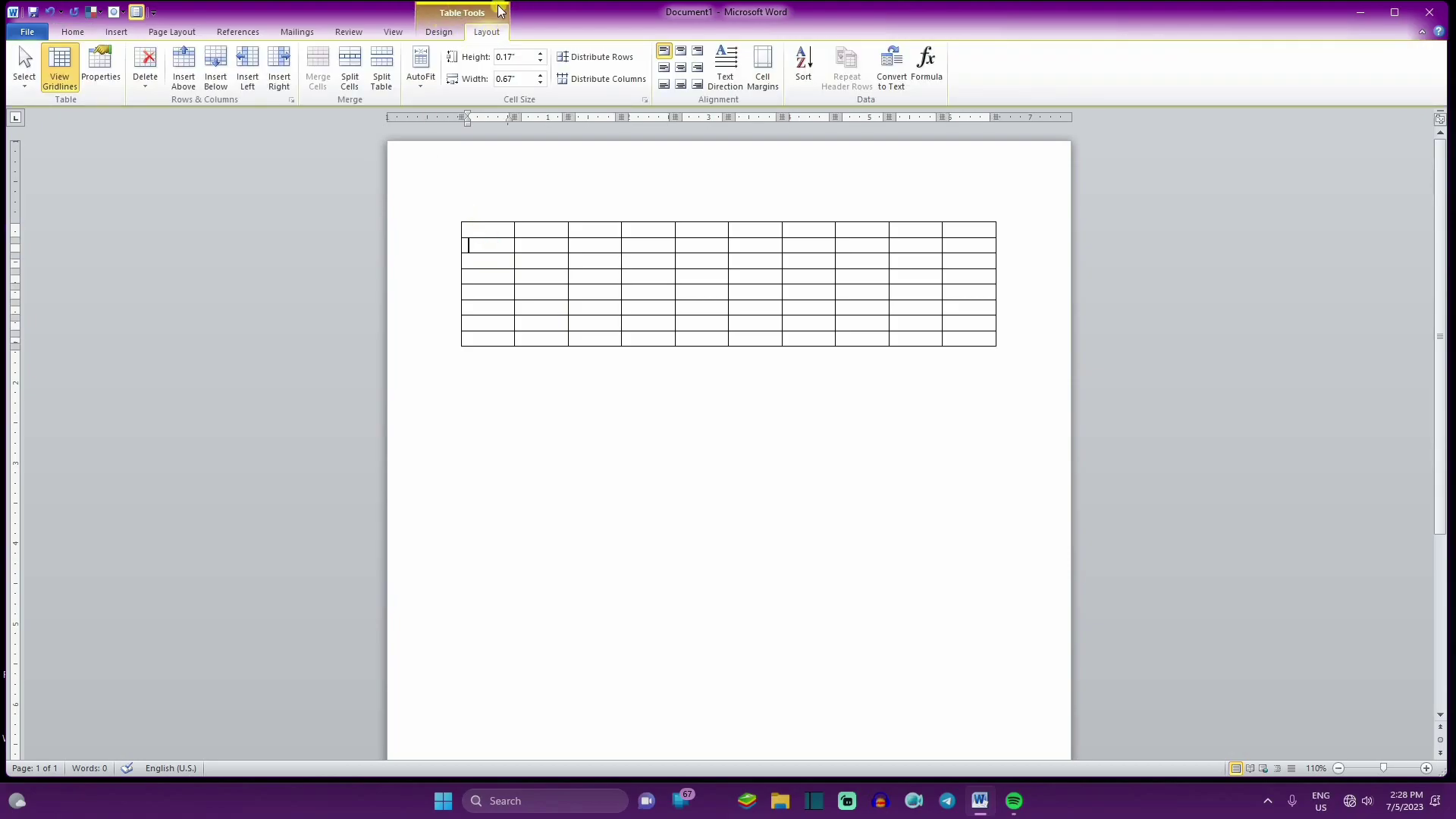
{"action": "left_click", "coordinate": [443, 32]}
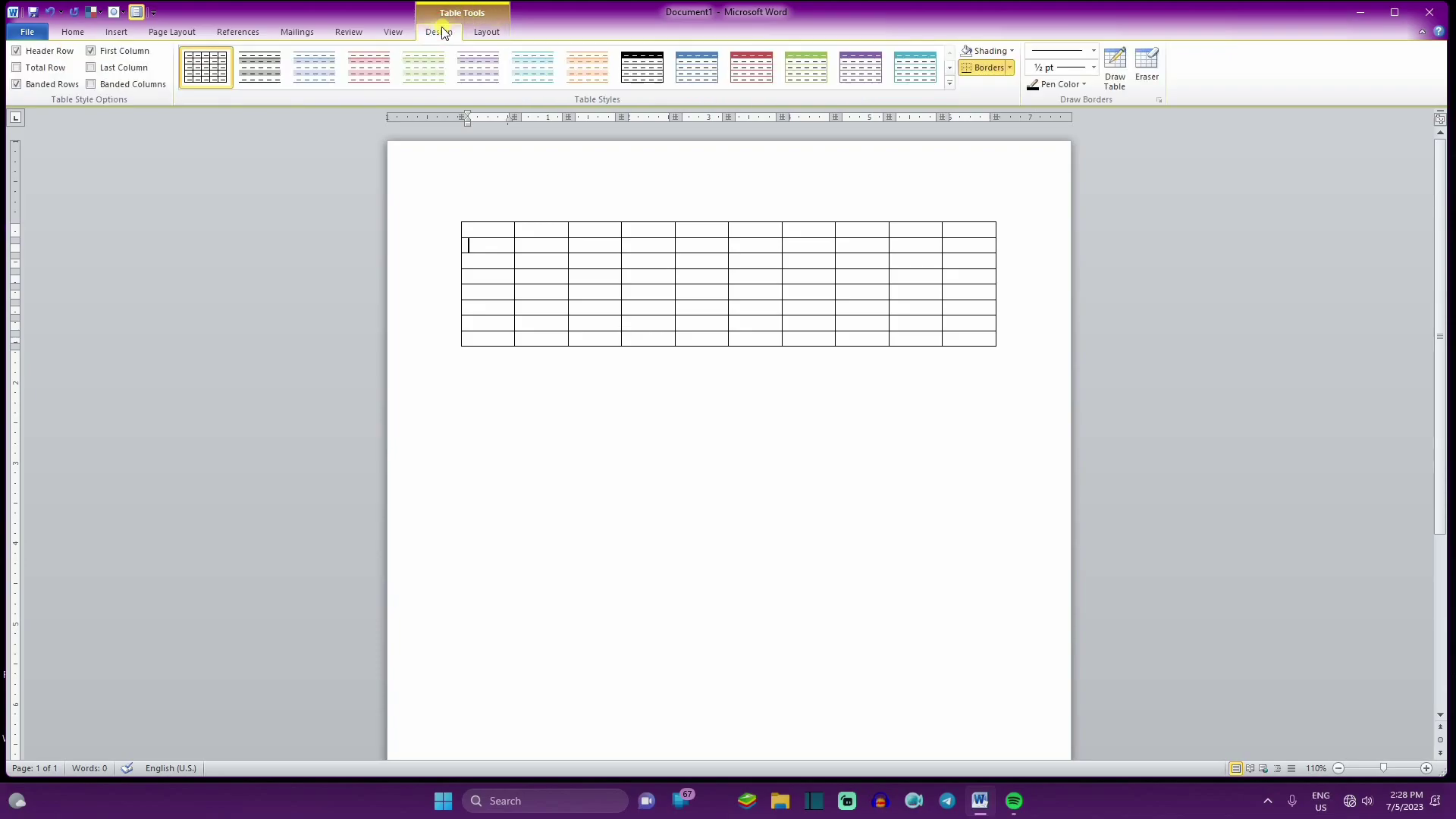
{"action": "left_click", "coordinate": [482, 32]}
{"action": "left_click", "coordinate": [447, 33]}
{"action": "left_click", "coordinate": [482, 31]}
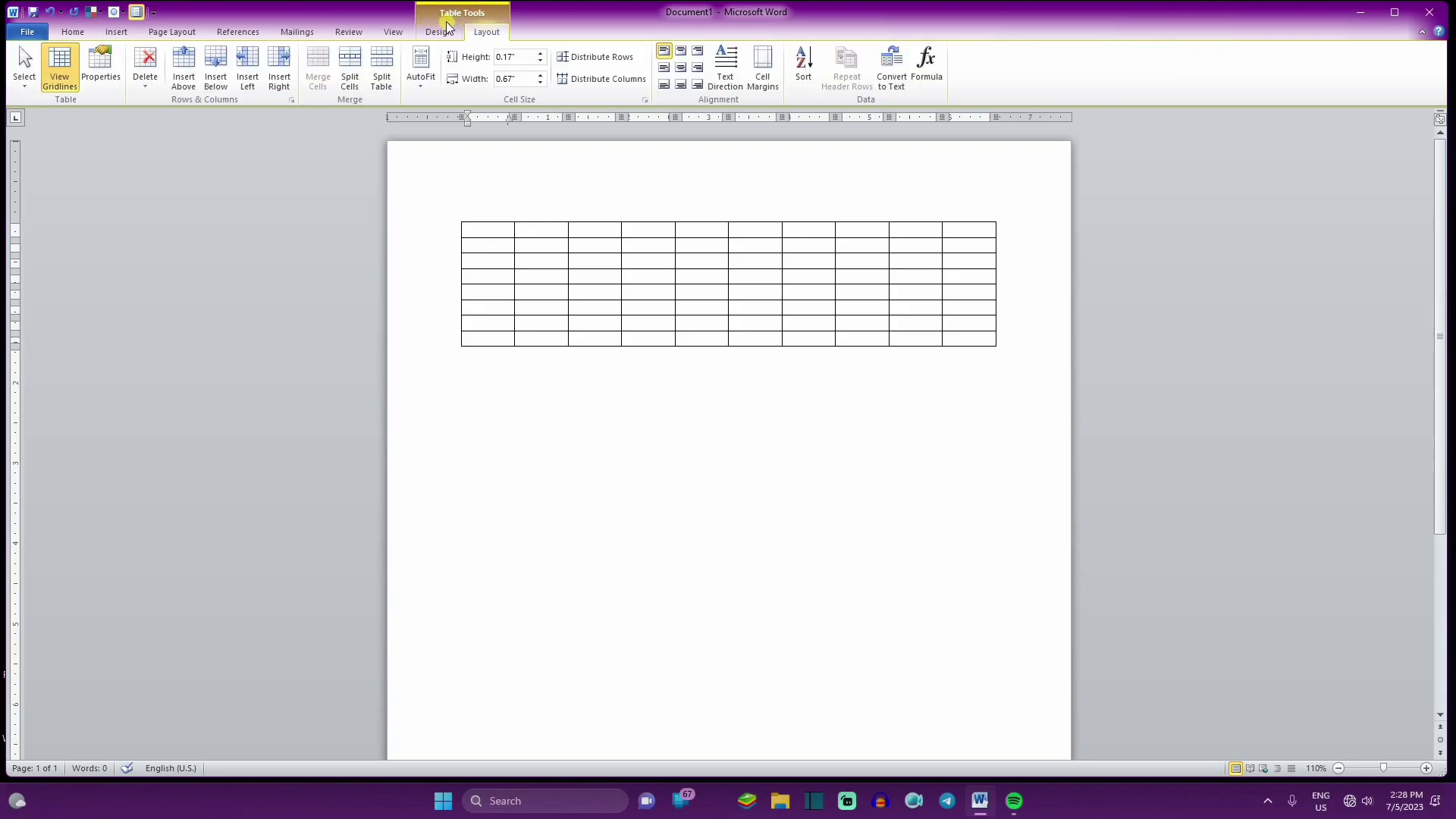
{"action": "left_click", "coordinate": [455, 33]}
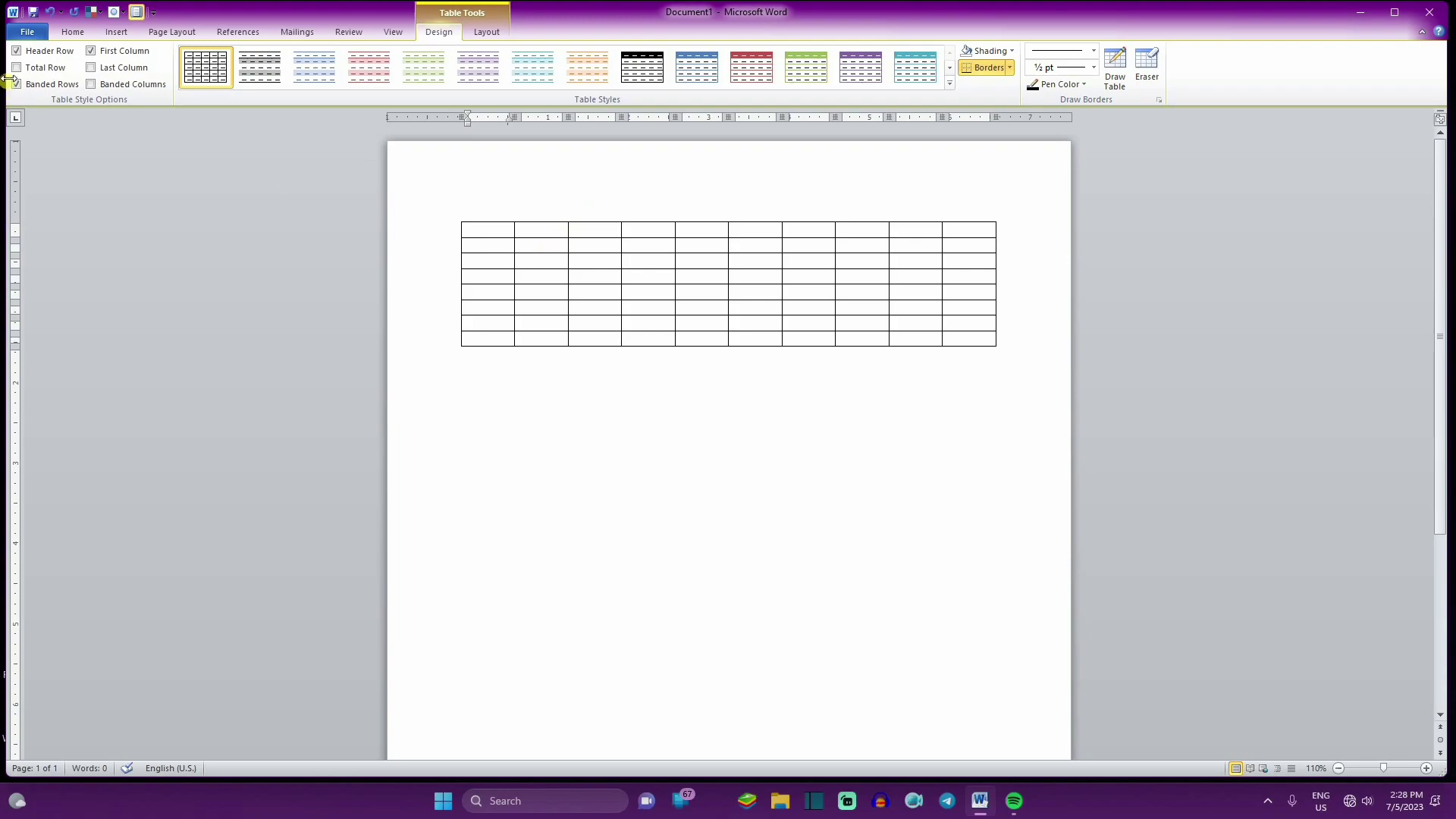
{"action": "left_click", "coordinate": [16, 52]}
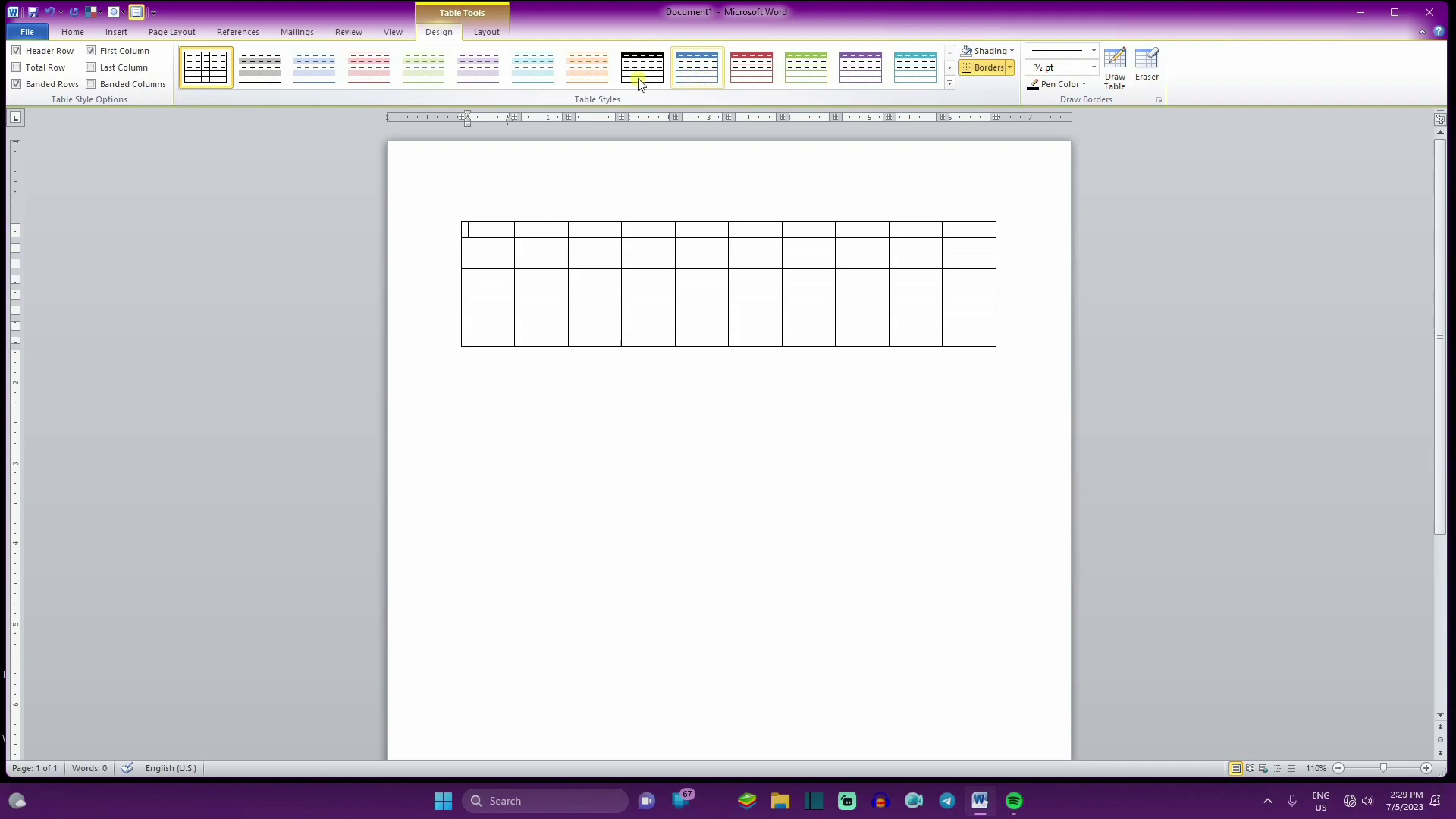
Step: Apply the light purple Light Shading - Accent 4 style to the table
{"action": "left_click", "coordinate": [479, 67]}
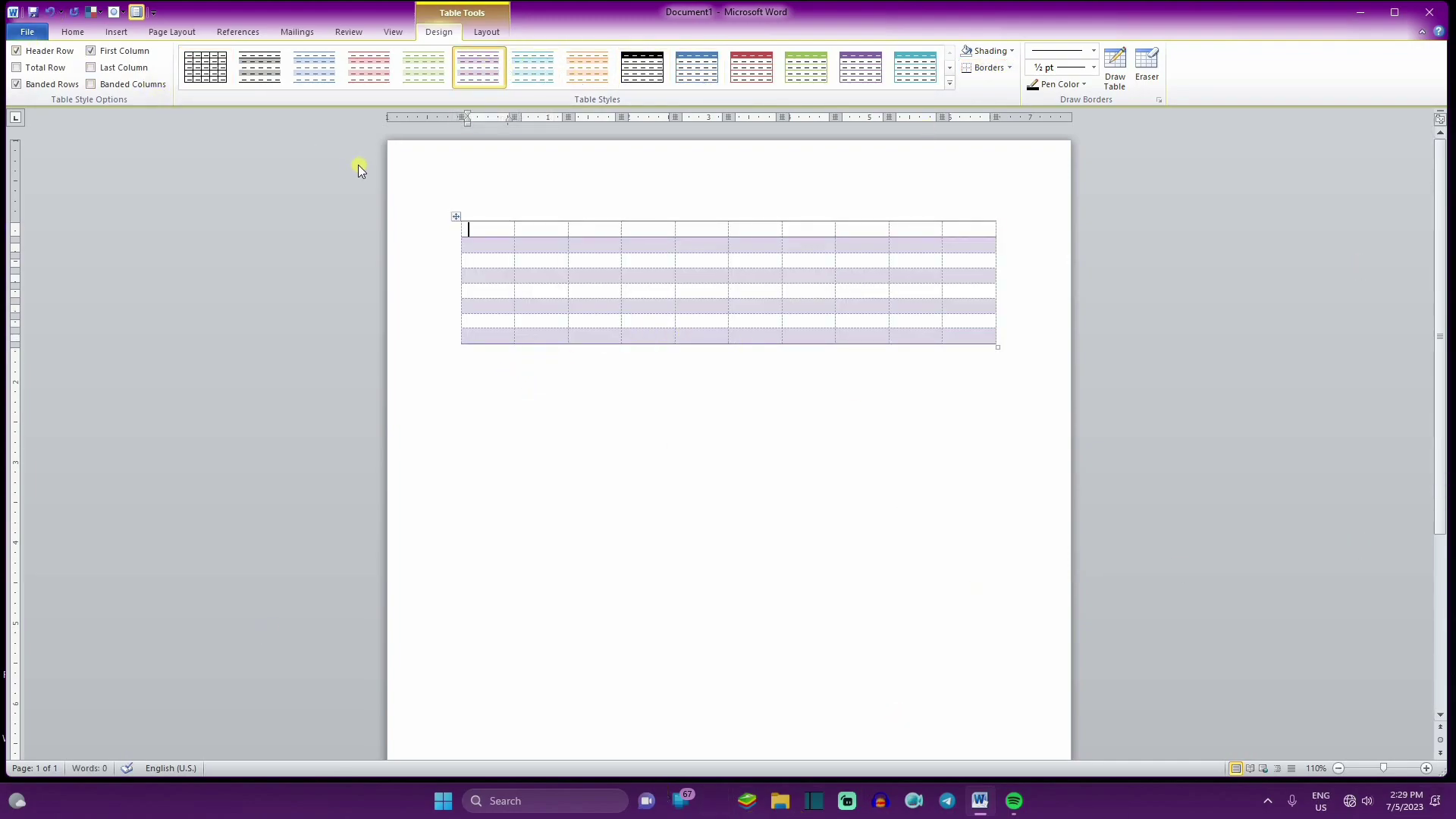
{"action": "left_click_drag", "start_coordinate": [480, 236], "coordinate": [702, 259]}
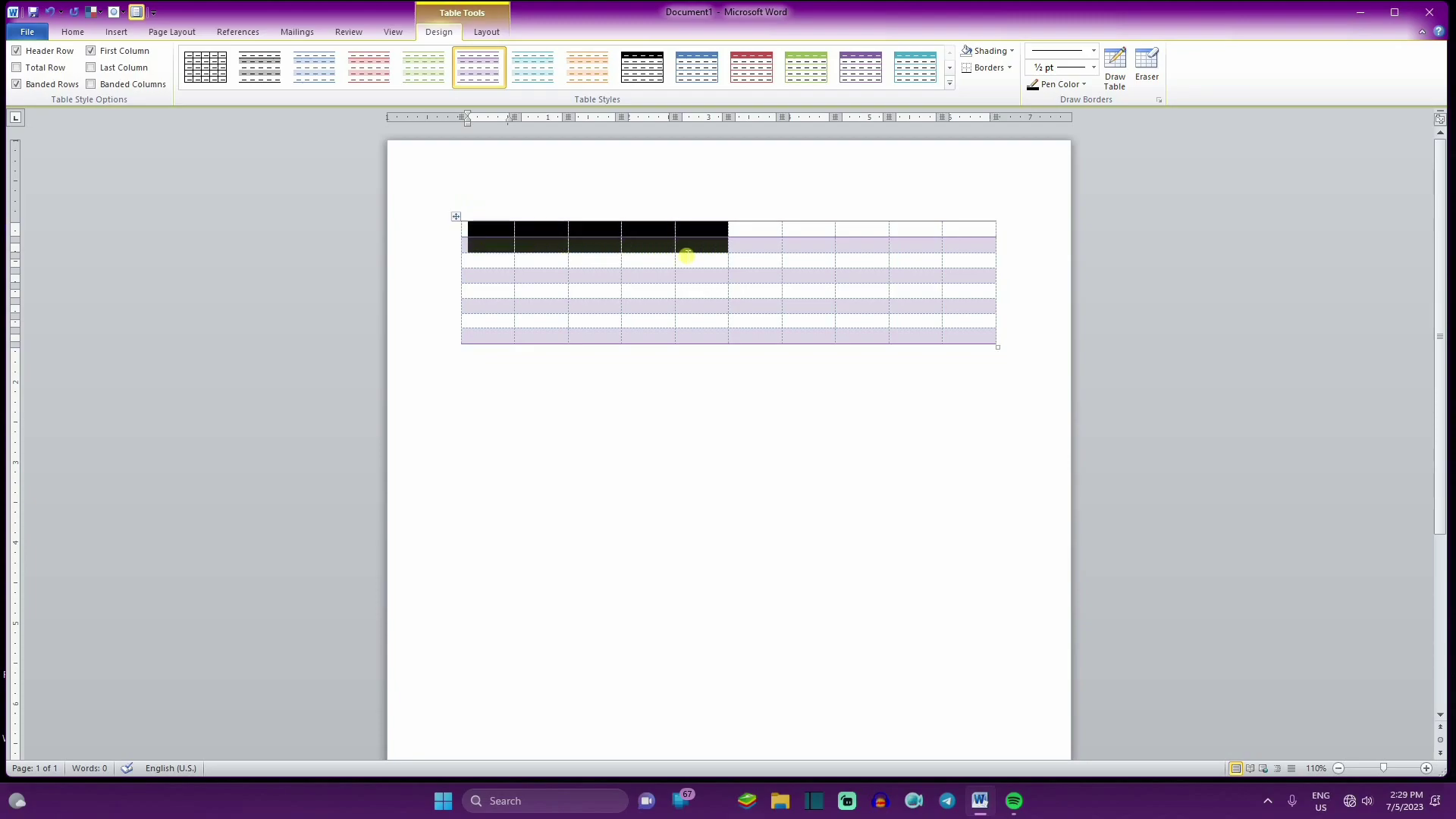
{"action": "left_click", "coordinate": [478, 231]}
{"action": "mouse_move", "coordinate": [481, 227]}
{"action": "left_mouse_down"}
{"action": "mouse_move", "coordinate": [799, 245]}
{"action": "mouse_move", "coordinate": [995, 229]}
{"action": "left_mouse_up"}
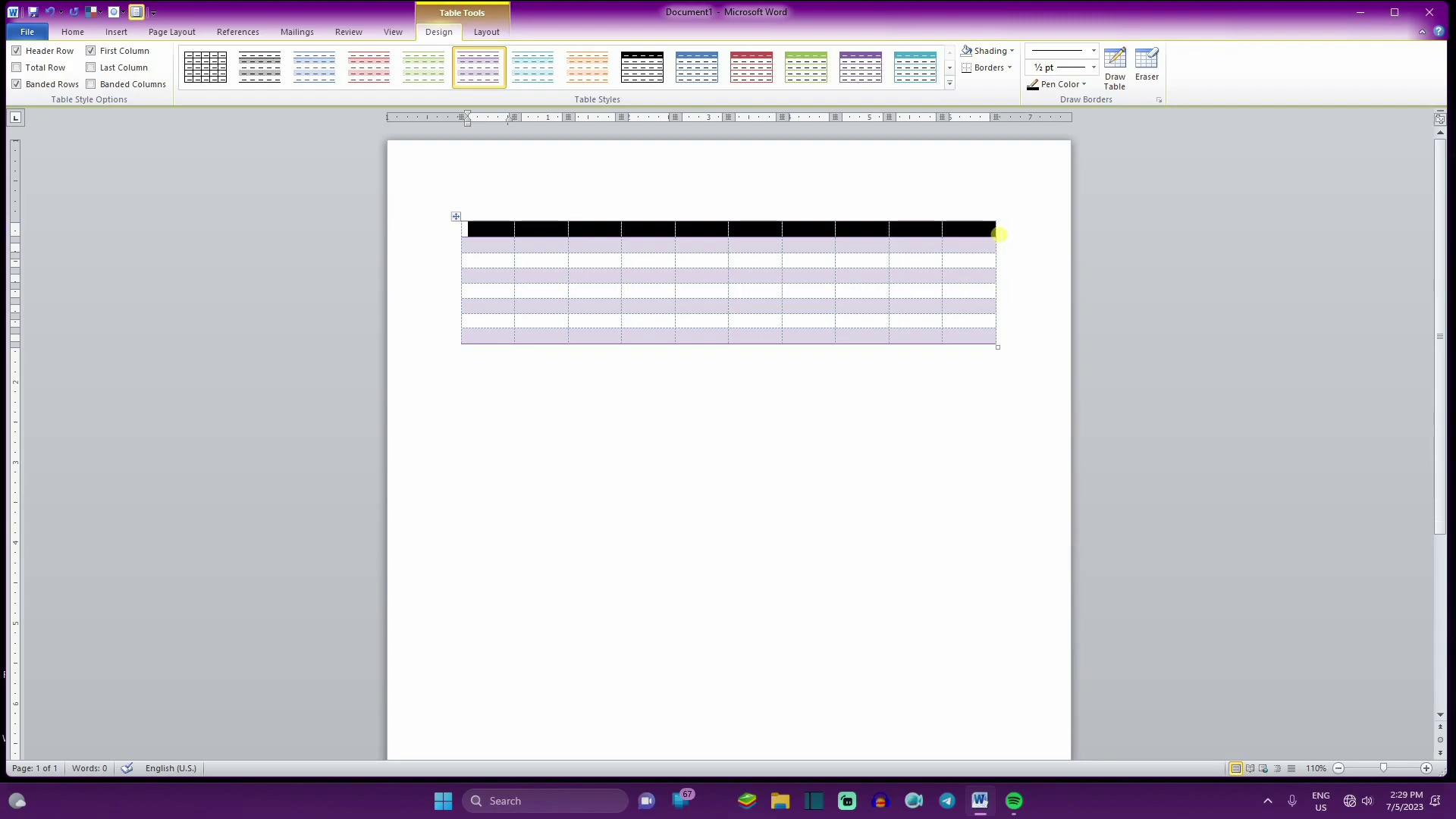
{"action": "left_click", "coordinate": [950, 233]}
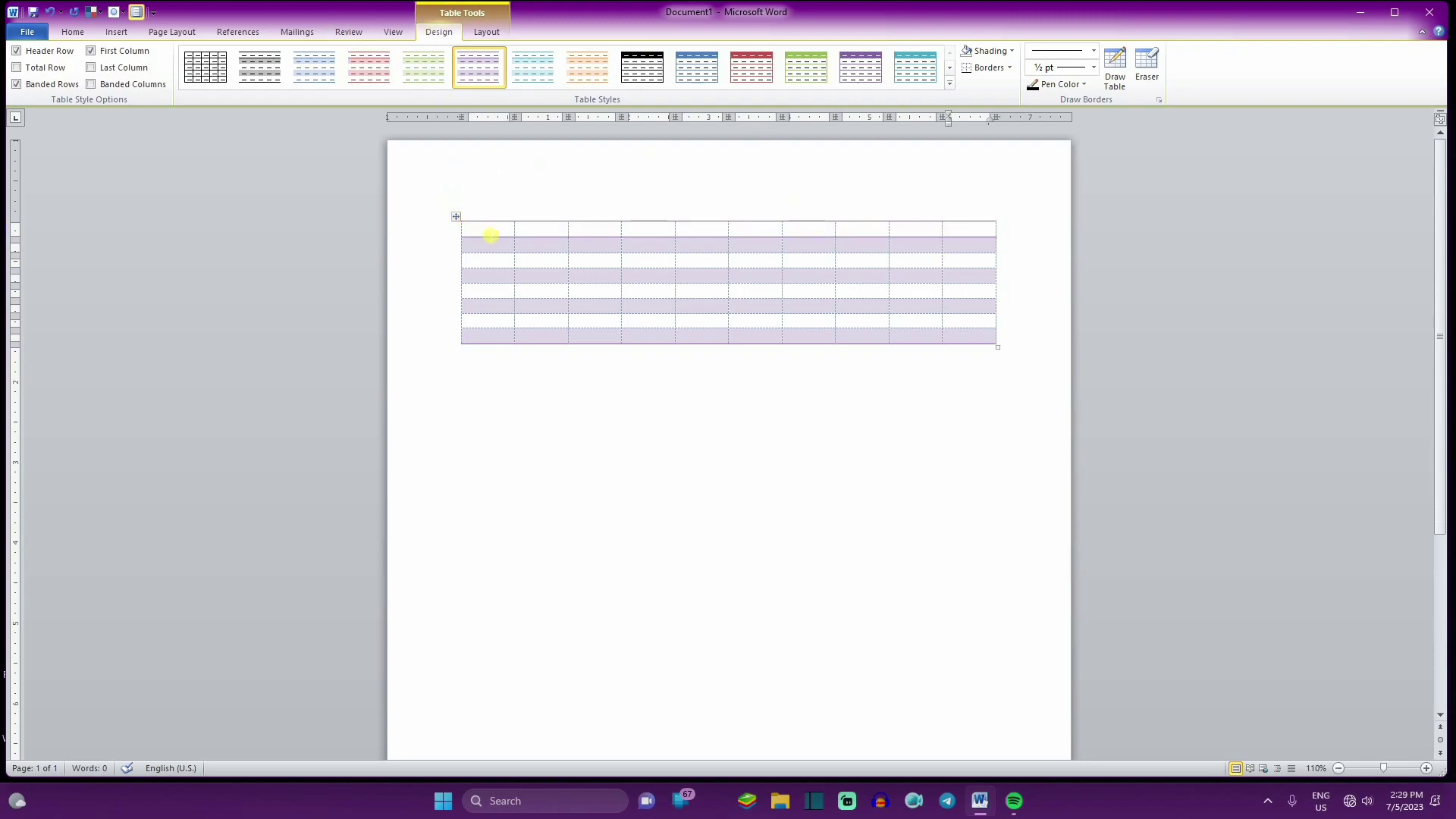
Step: Try the Header Row, Total Row and Banded Rows options, ending with Total Row off
{"action": "left_click", "coordinate": [16, 52]}
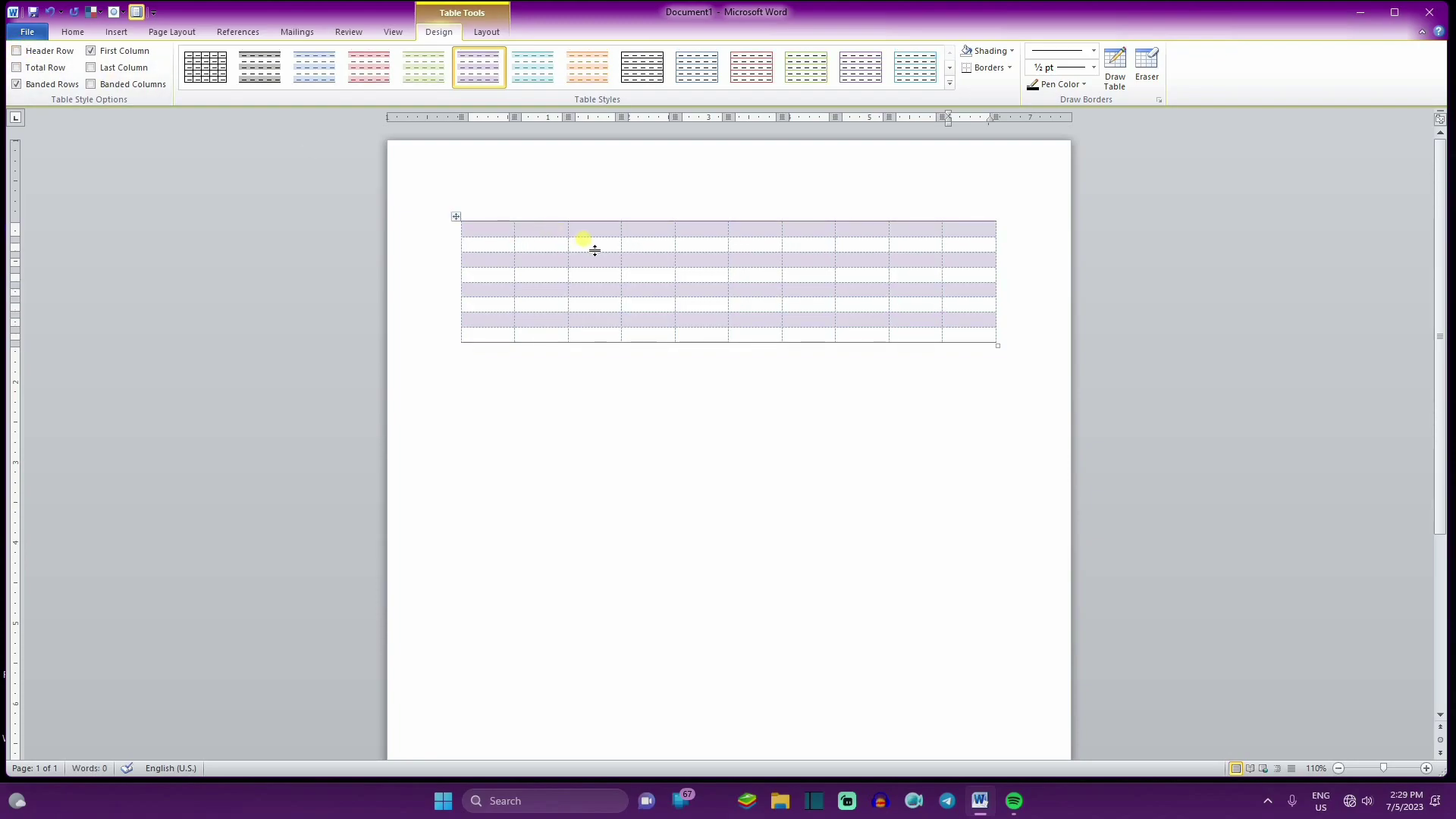
{"action": "left_click", "coordinate": [16, 51]}
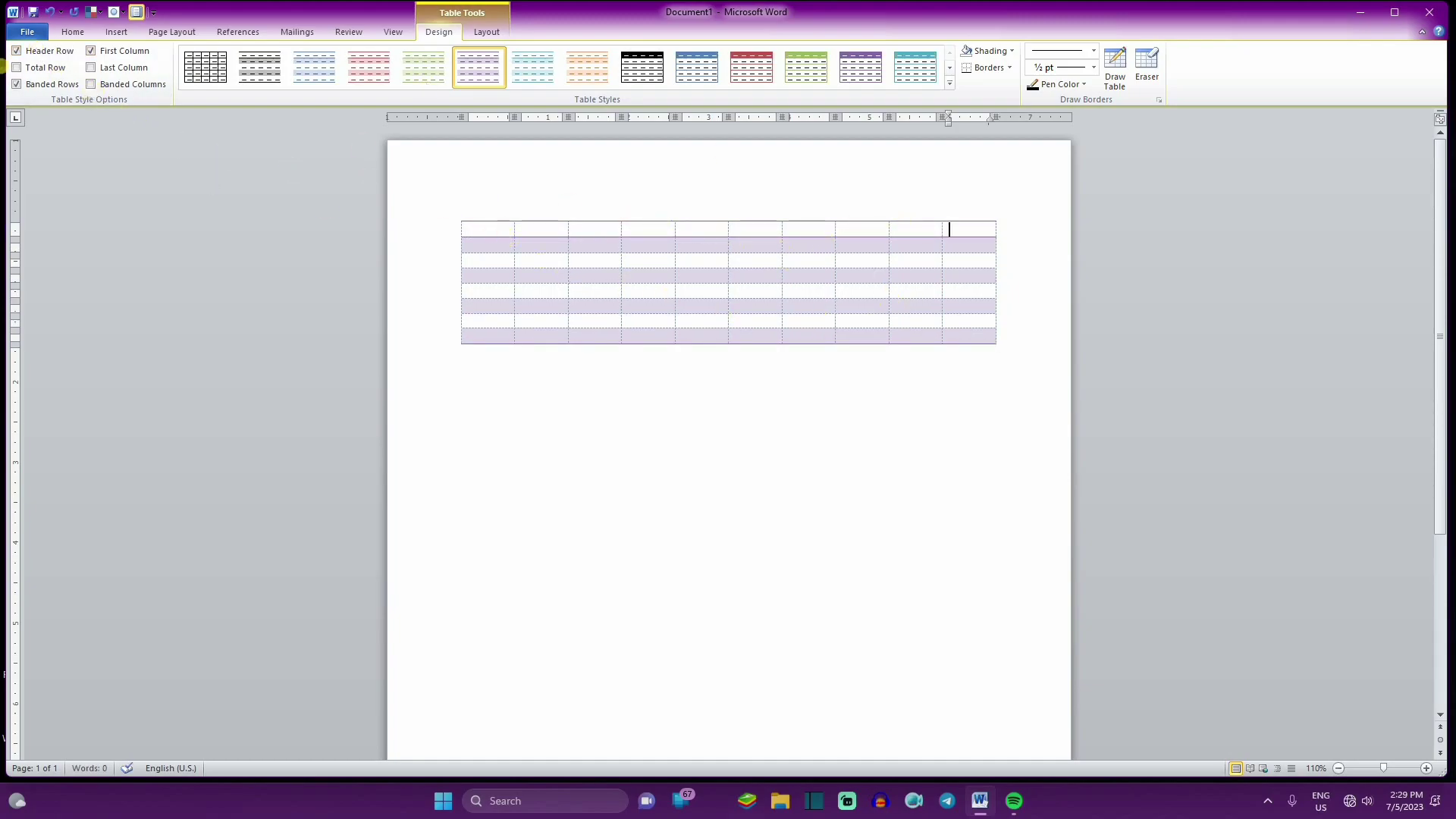
{"action": "left_click", "coordinate": [22, 69]}
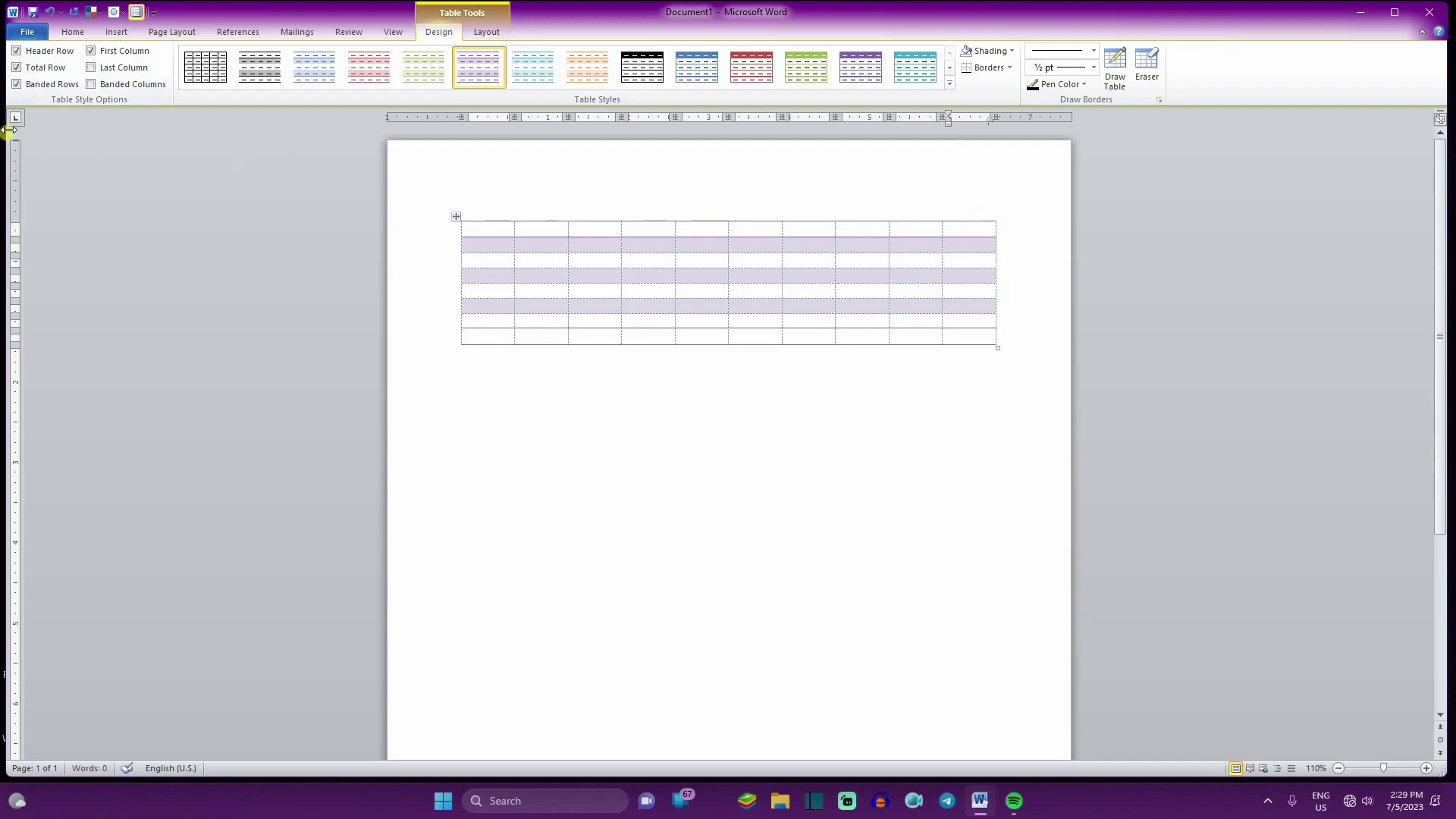
{"action": "left_click", "coordinate": [16, 84]}
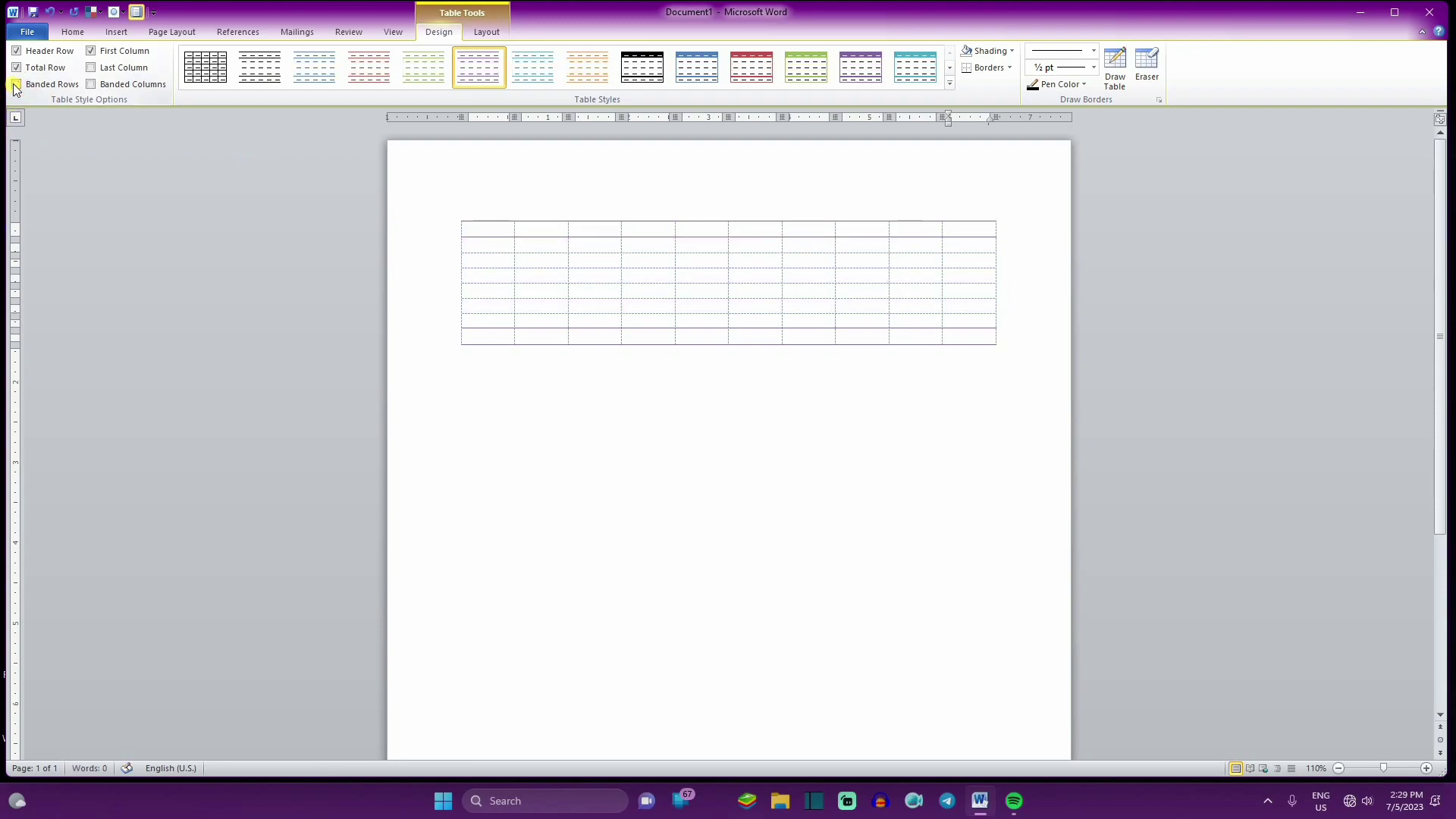
{"action": "left_click", "coordinate": [16, 84]}
{"action": "left_click", "coordinate": [16, 85]}
{"action": "left_click", "coordinate": [32, 70]}
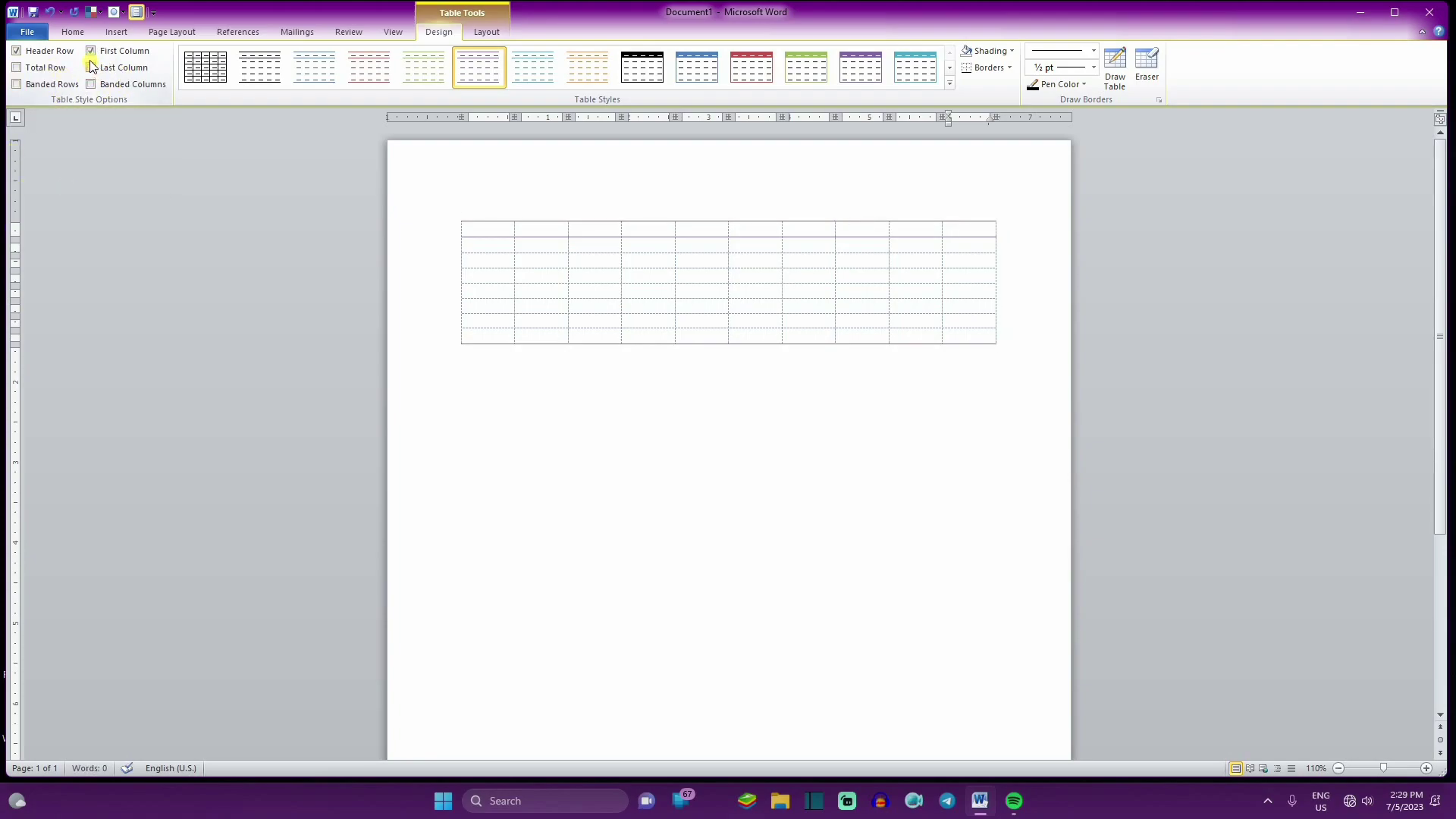
{"action": "mouse_move", "coordinate": [478, 253]}
{"action": "left_click", "coordinate": [17, 84]}
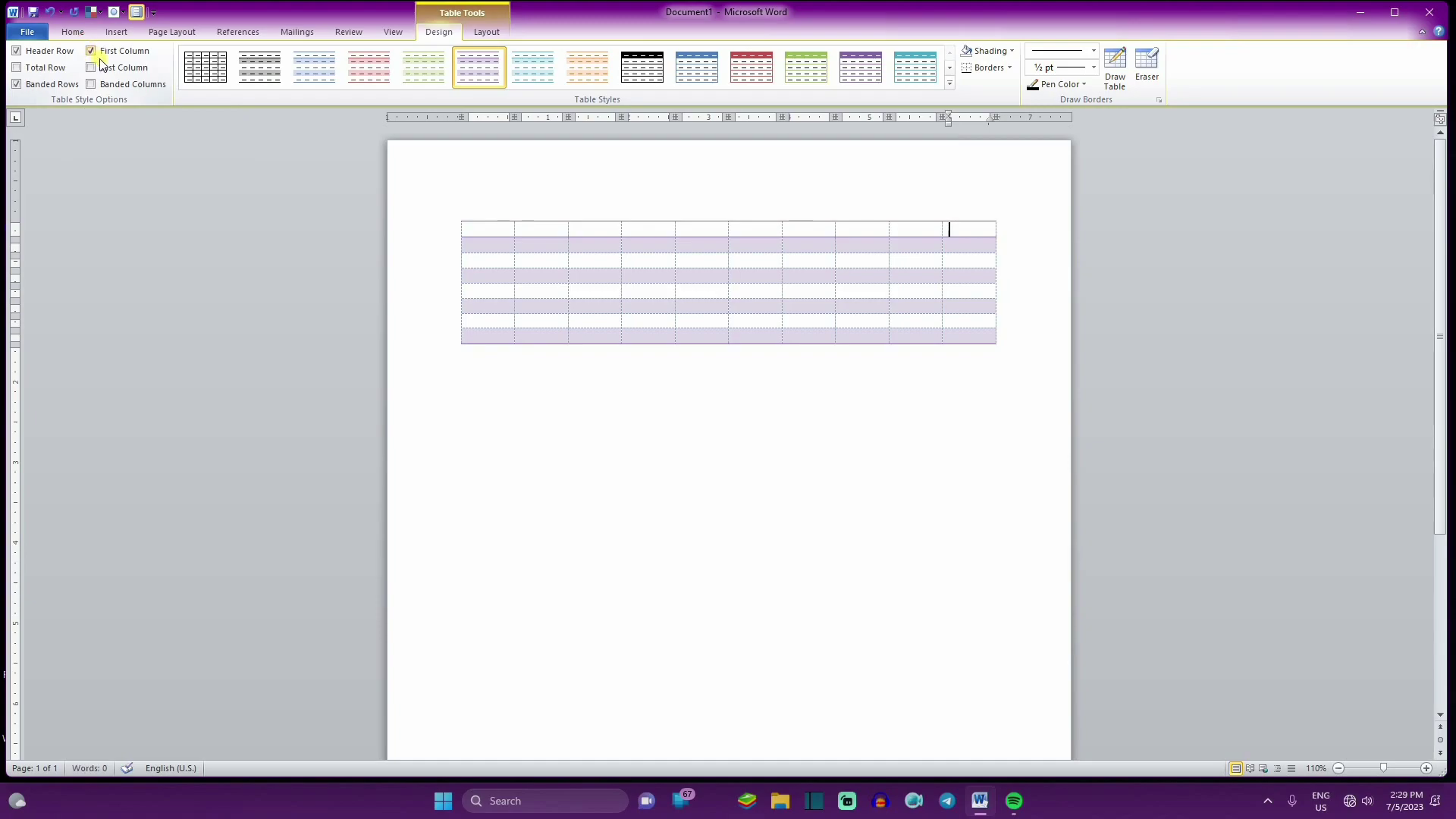
Step: Switch to Banded Columns instead of Banded Rows and turn on First Column, leaving Last Column off
{"action": "left_click", "coordinate": [92, 84]}
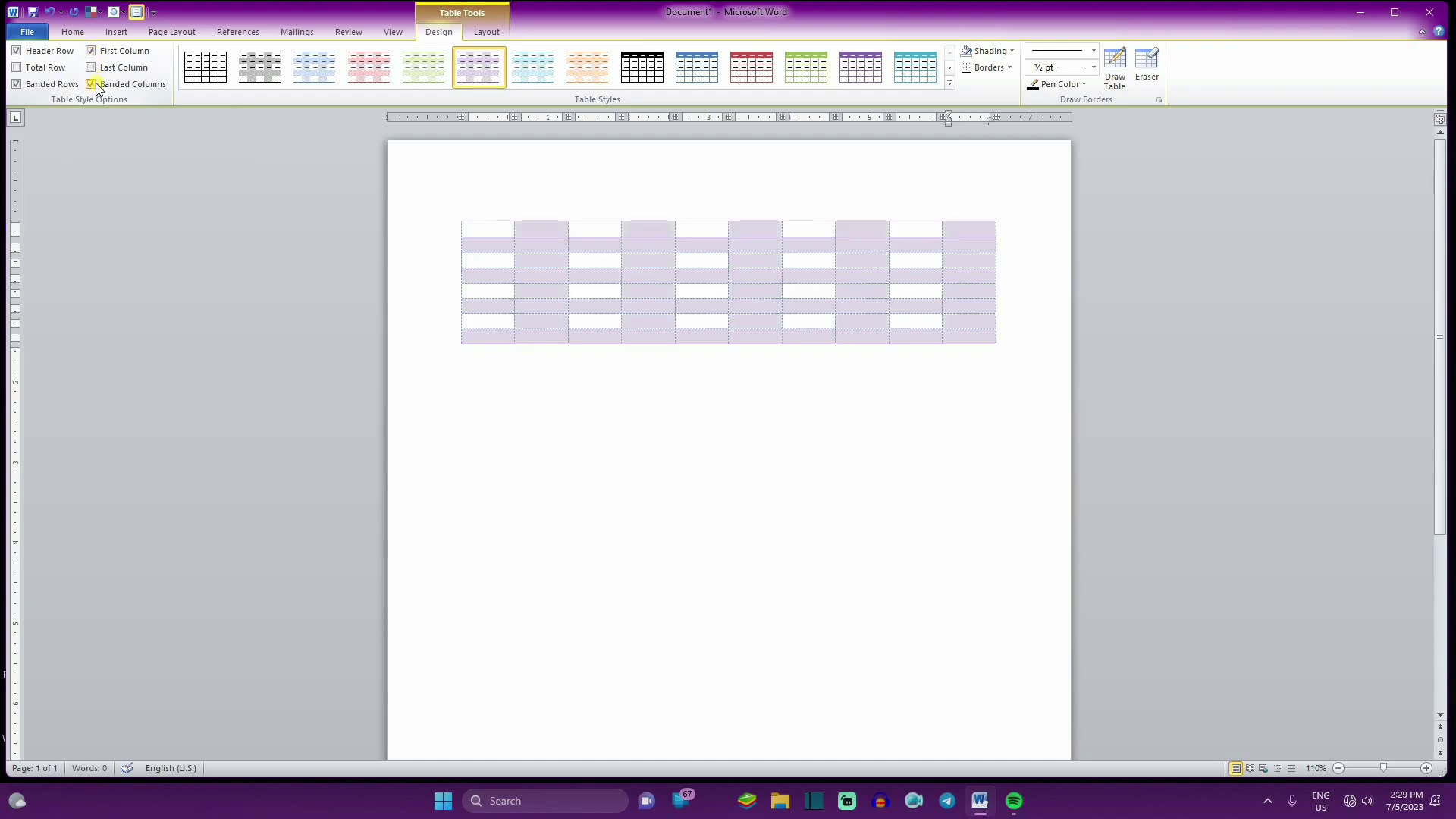
{"action": "left_click", "coordinate": [16, 84]}
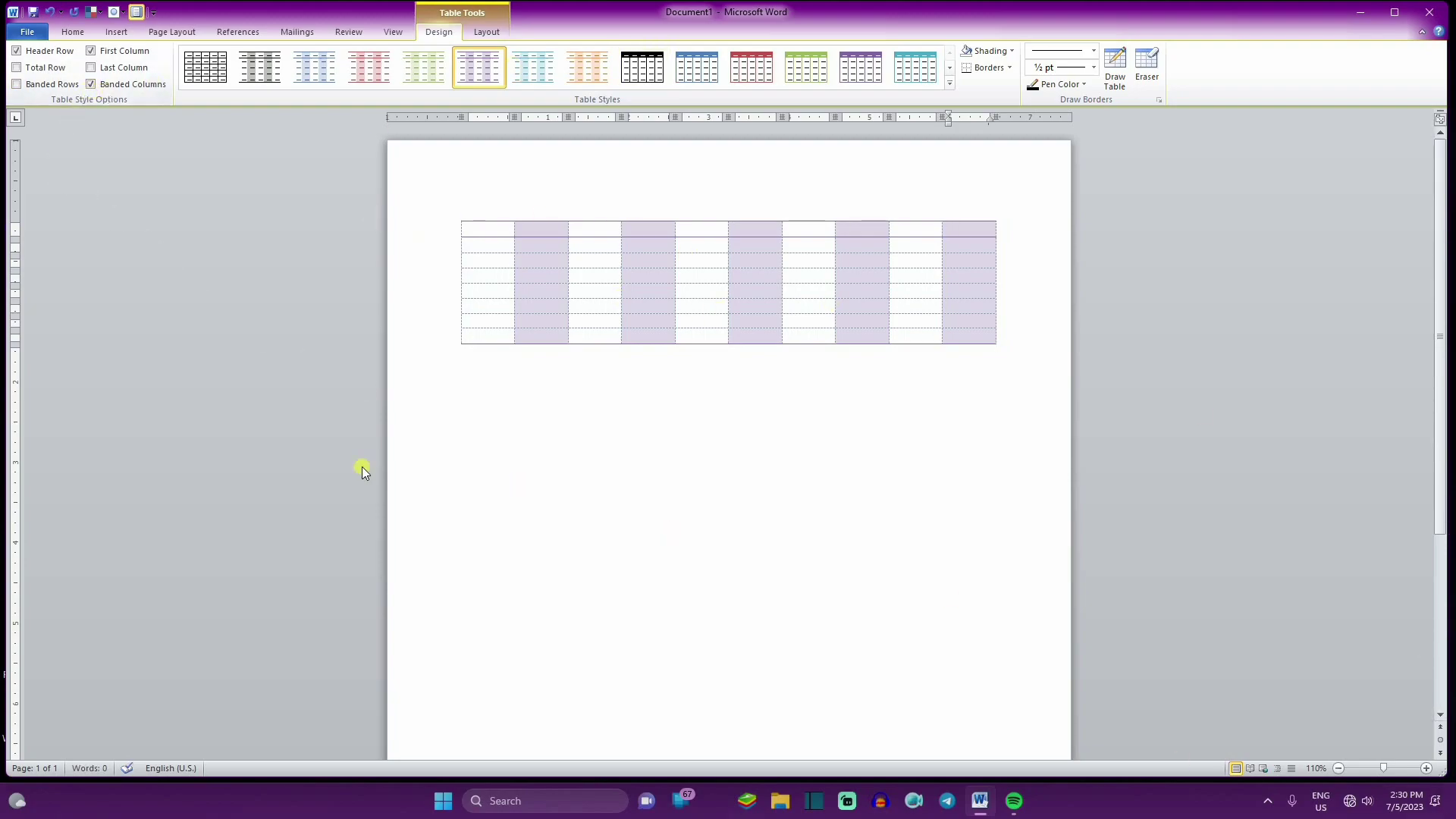
{"action": "left_click", "coordinate": [91, 51]}
{"action": "left_click", "coordinate": [91, 51]}
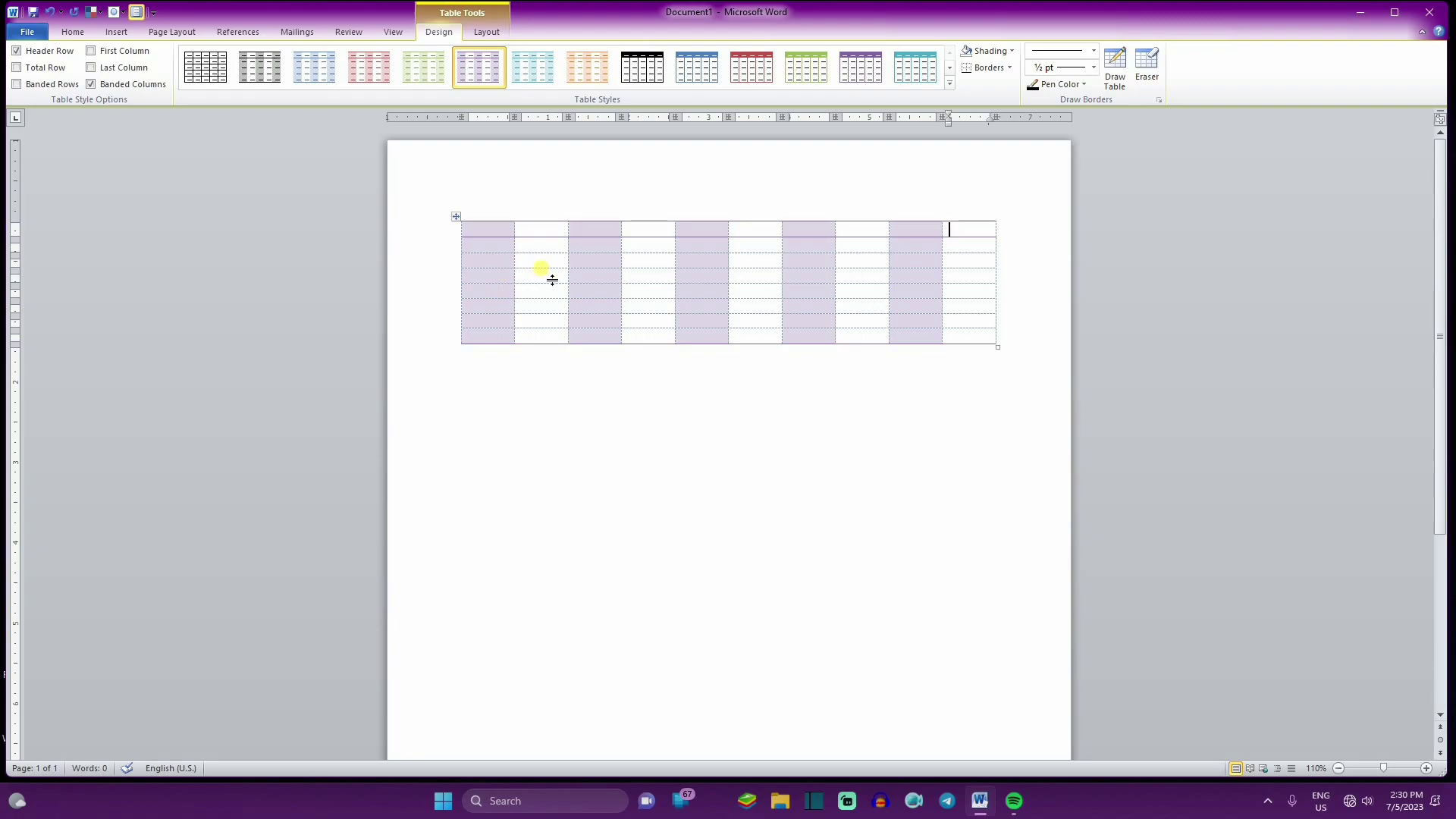
{"action": "mouse_move", "coordinate": [487, 242]}
{"action": "left_click", "coordinate": [91, 51]}
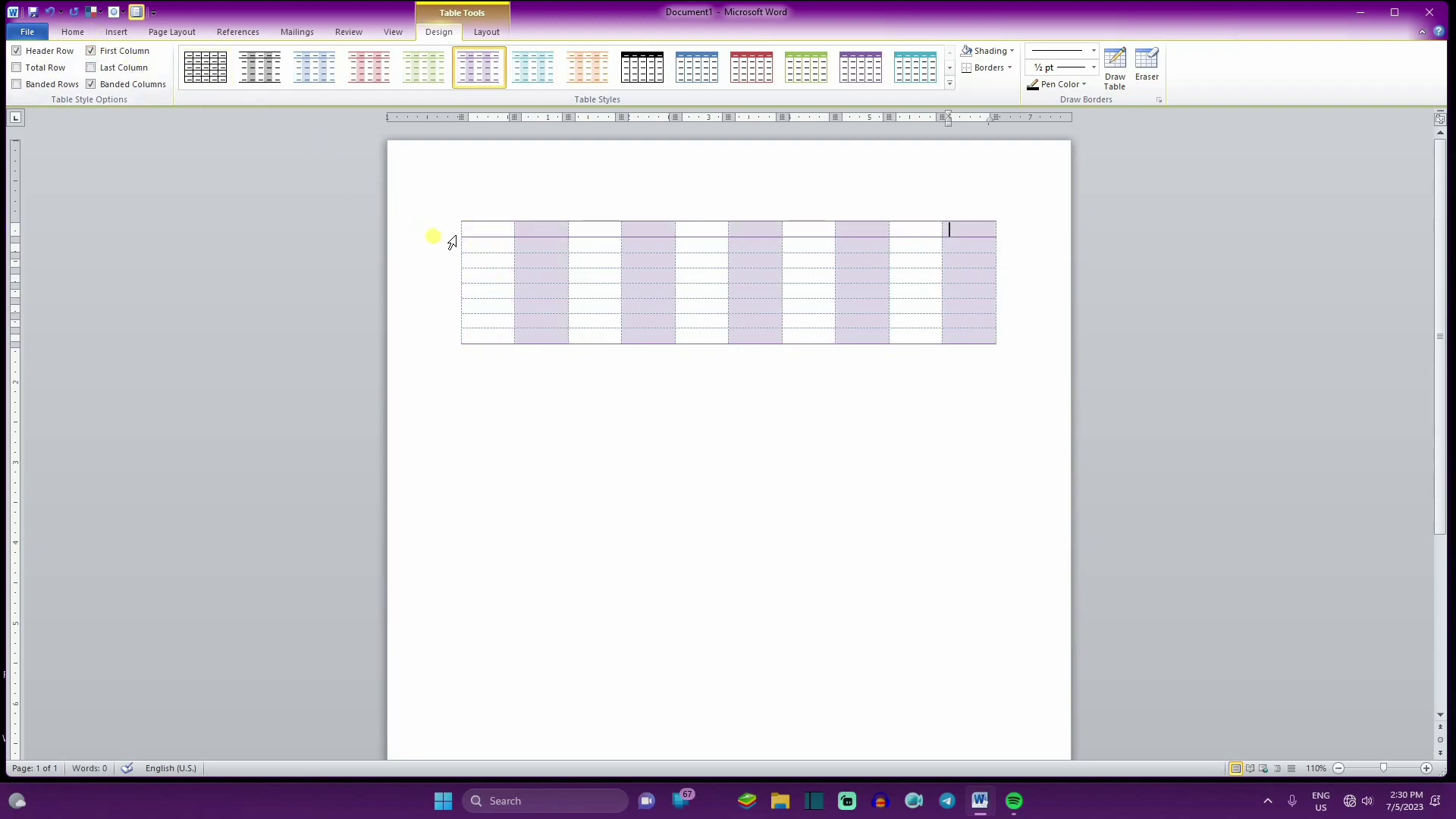
{"action": "left_click", "coordinate": [90, 50]}
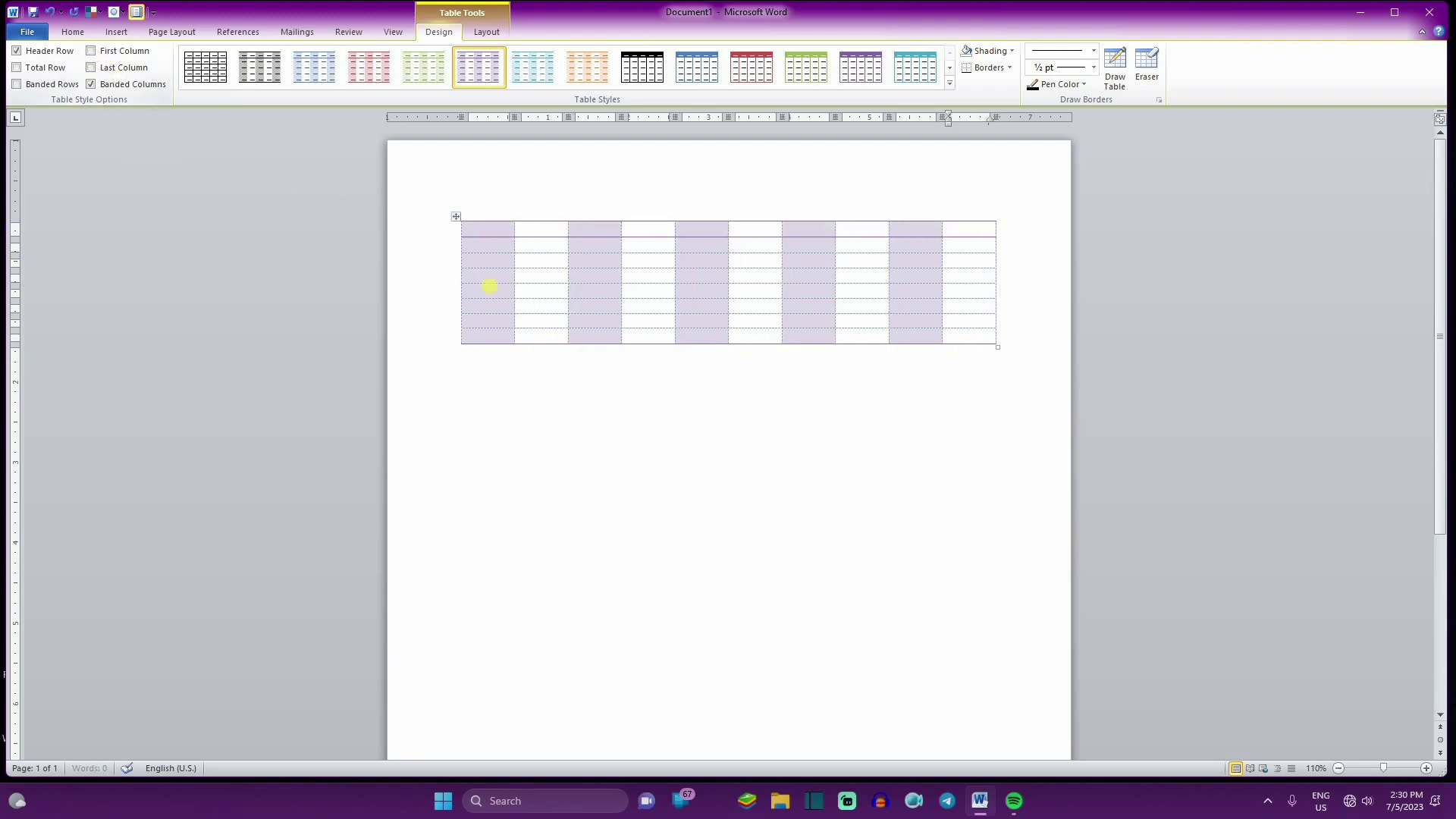
{"action": "left_click", "coordinate": [91, 51]}
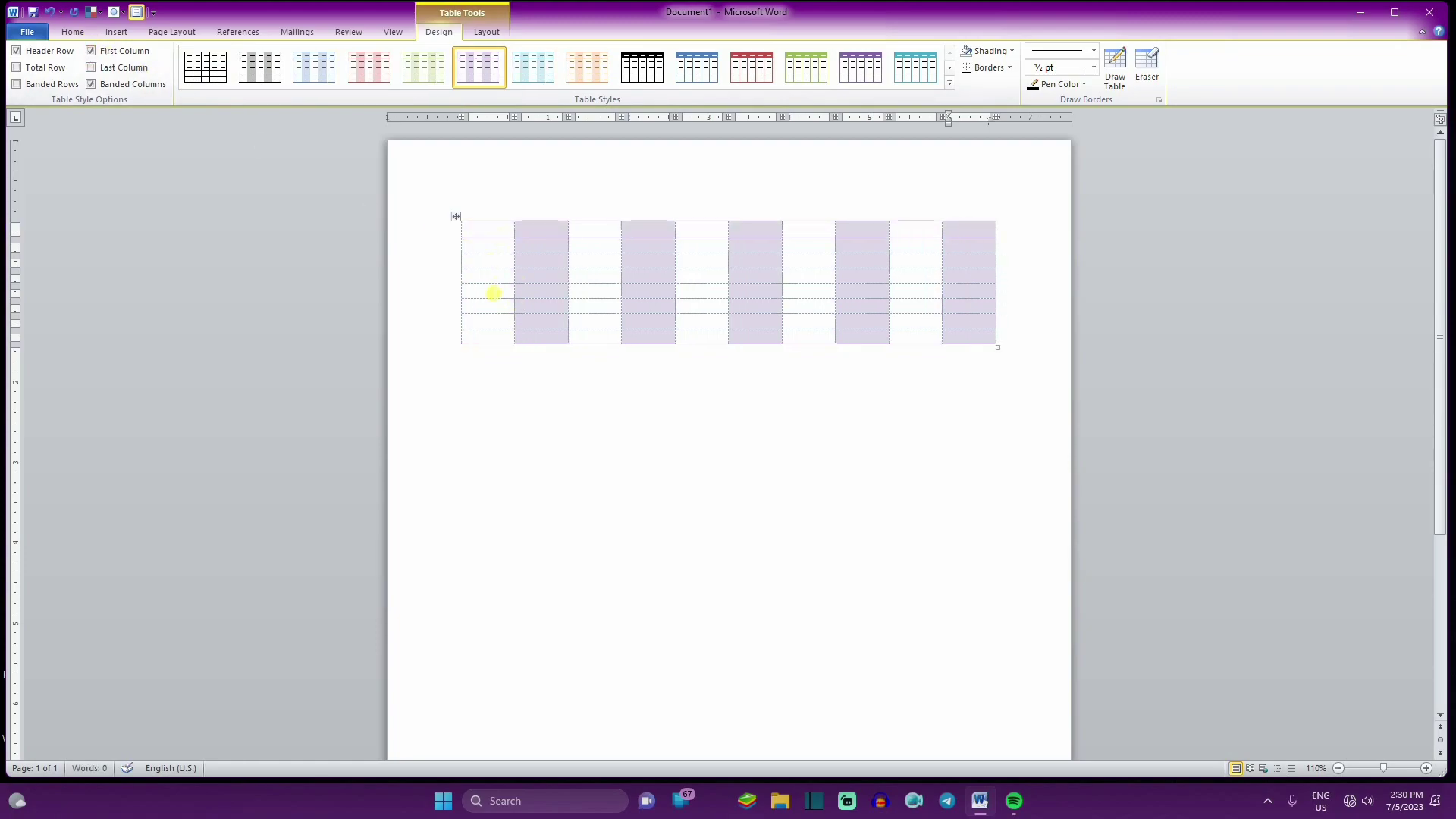
{"action": "left_click", "coordinate": [91, 68]}
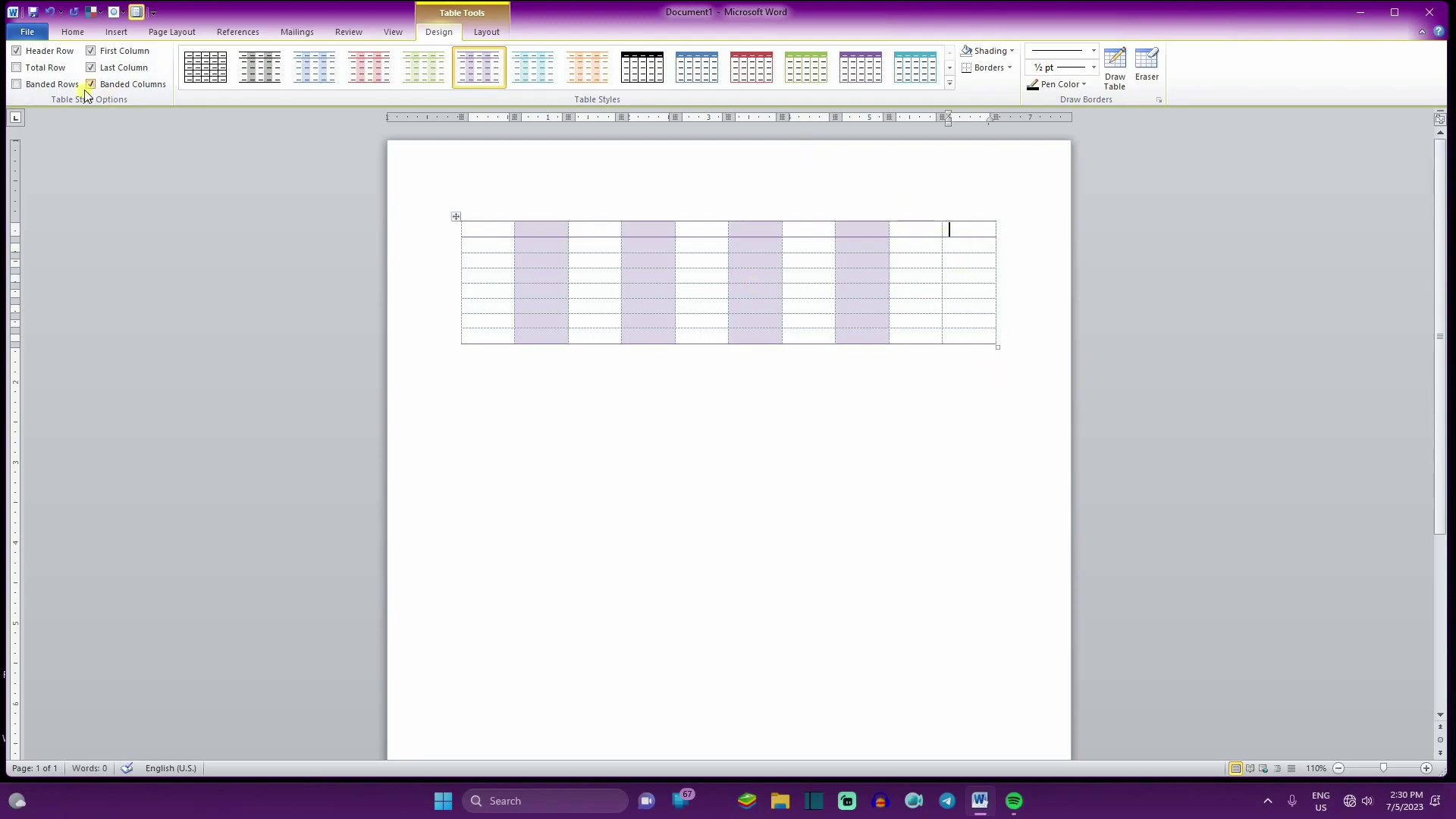
{"action": "left_click", "coordinate": [96, 69]}
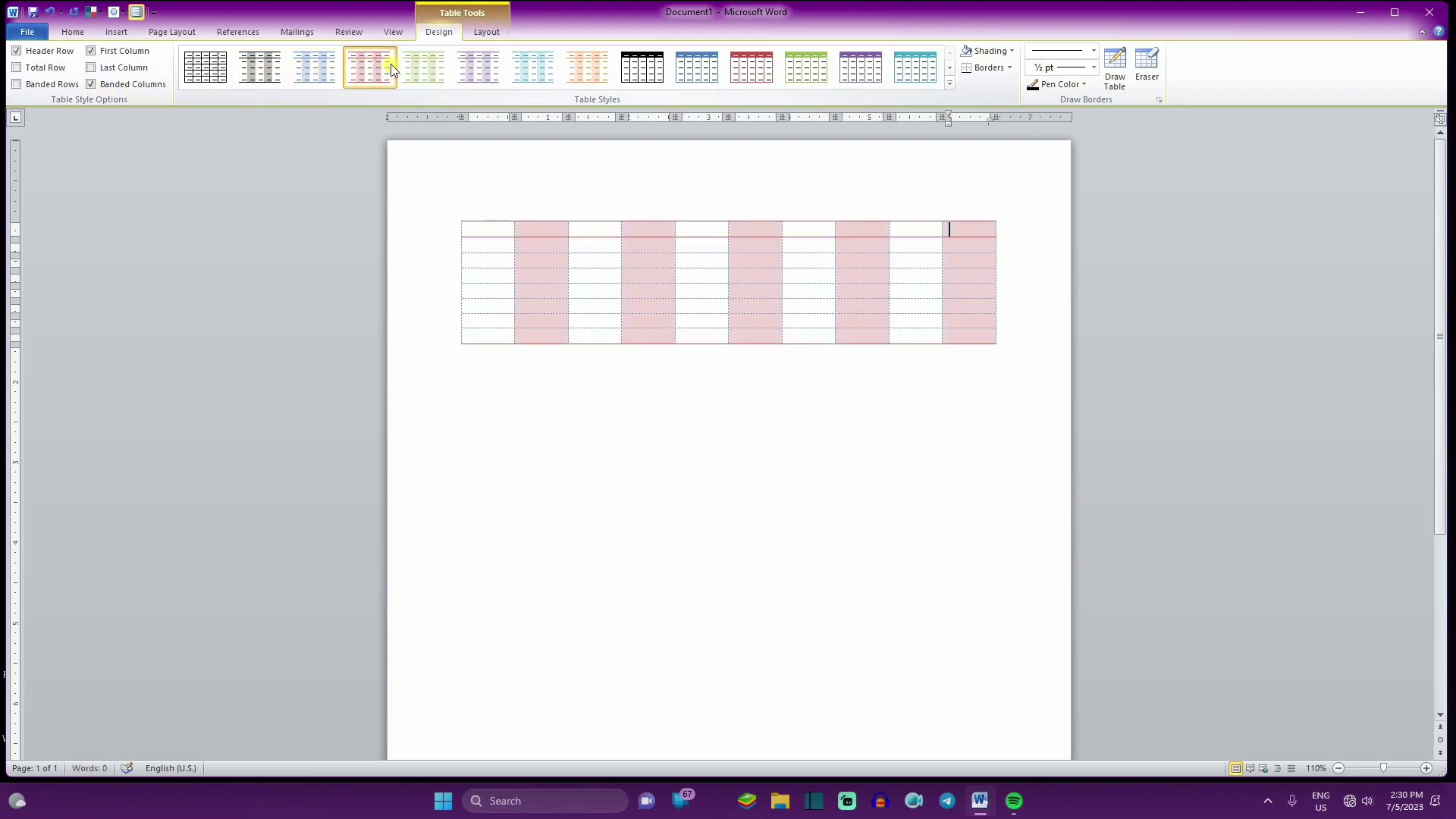
Step: Try the black-header and purple-header table styles, toggling the header row off and on
{"action": "left_click", "coordinate": [629, 66]}
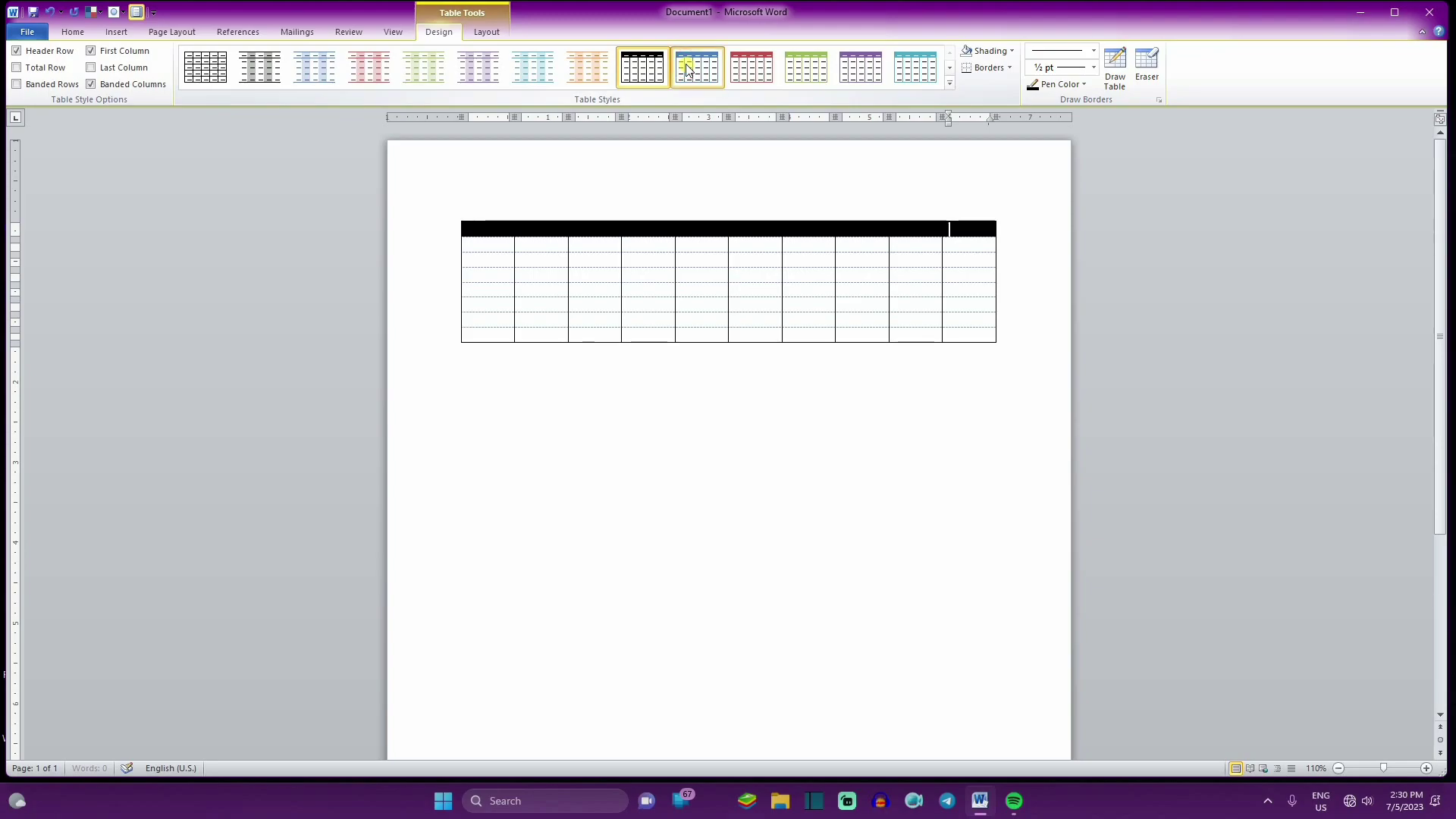
{"action": "left_click", "coordinate": [863, 66]}
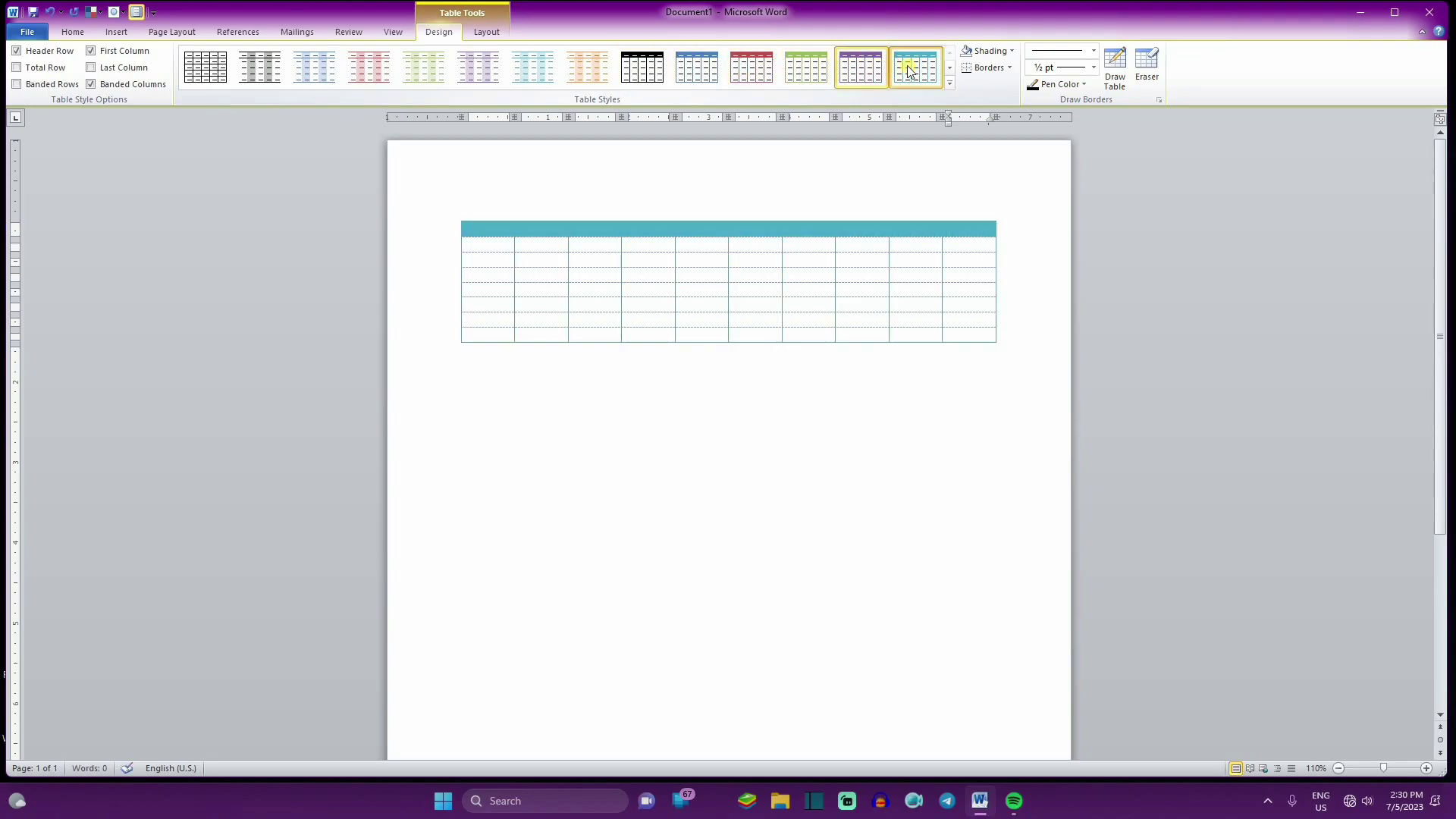
{"action": "left_click", "coordinate": [15, 51]}
{"action": "left_click", "coordinate": [15, 50]}
{"action": "left_click", "coordinate": [15, 51]}
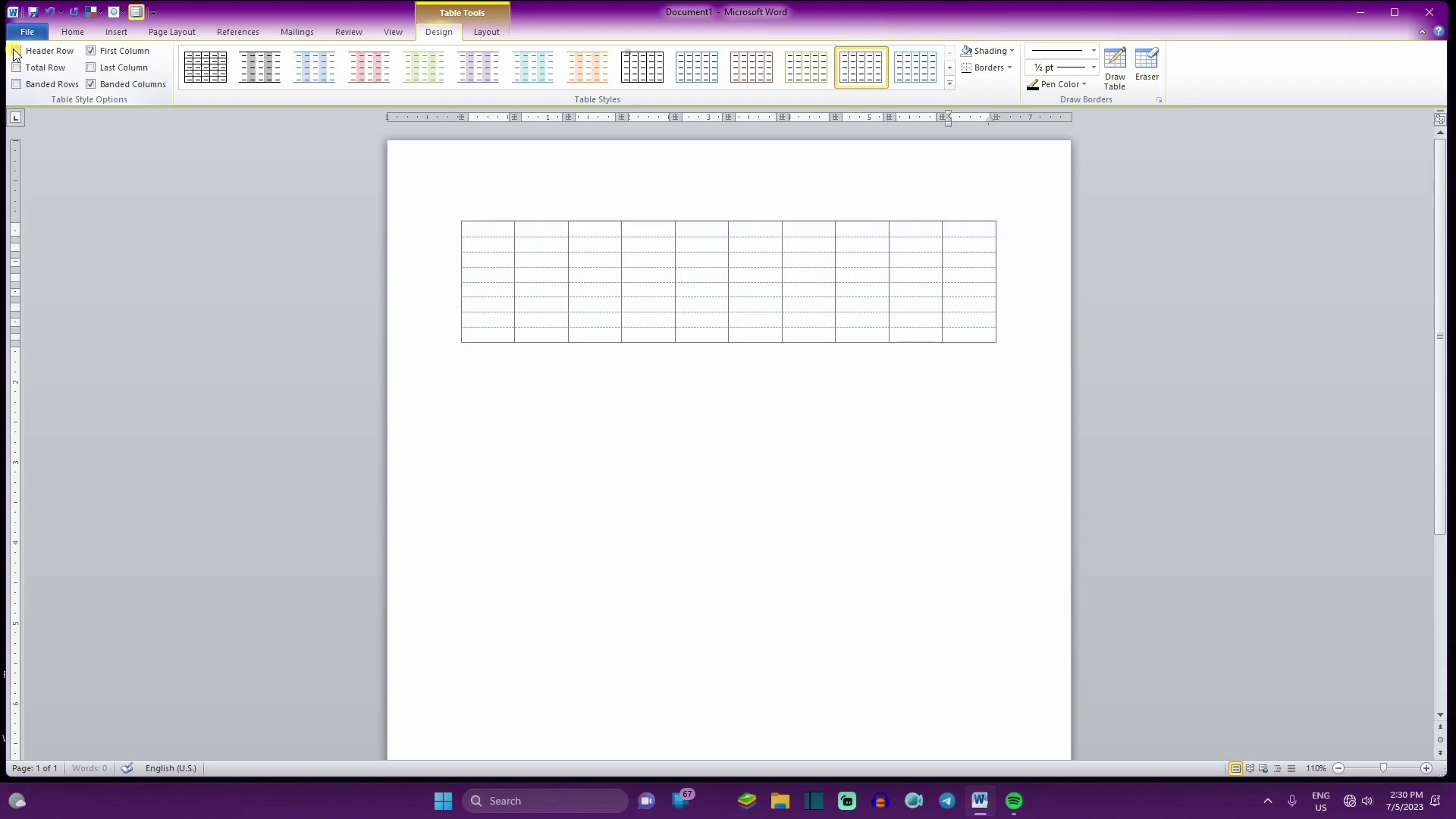
{"action": "left_click", "coordinate": [15, 50]}
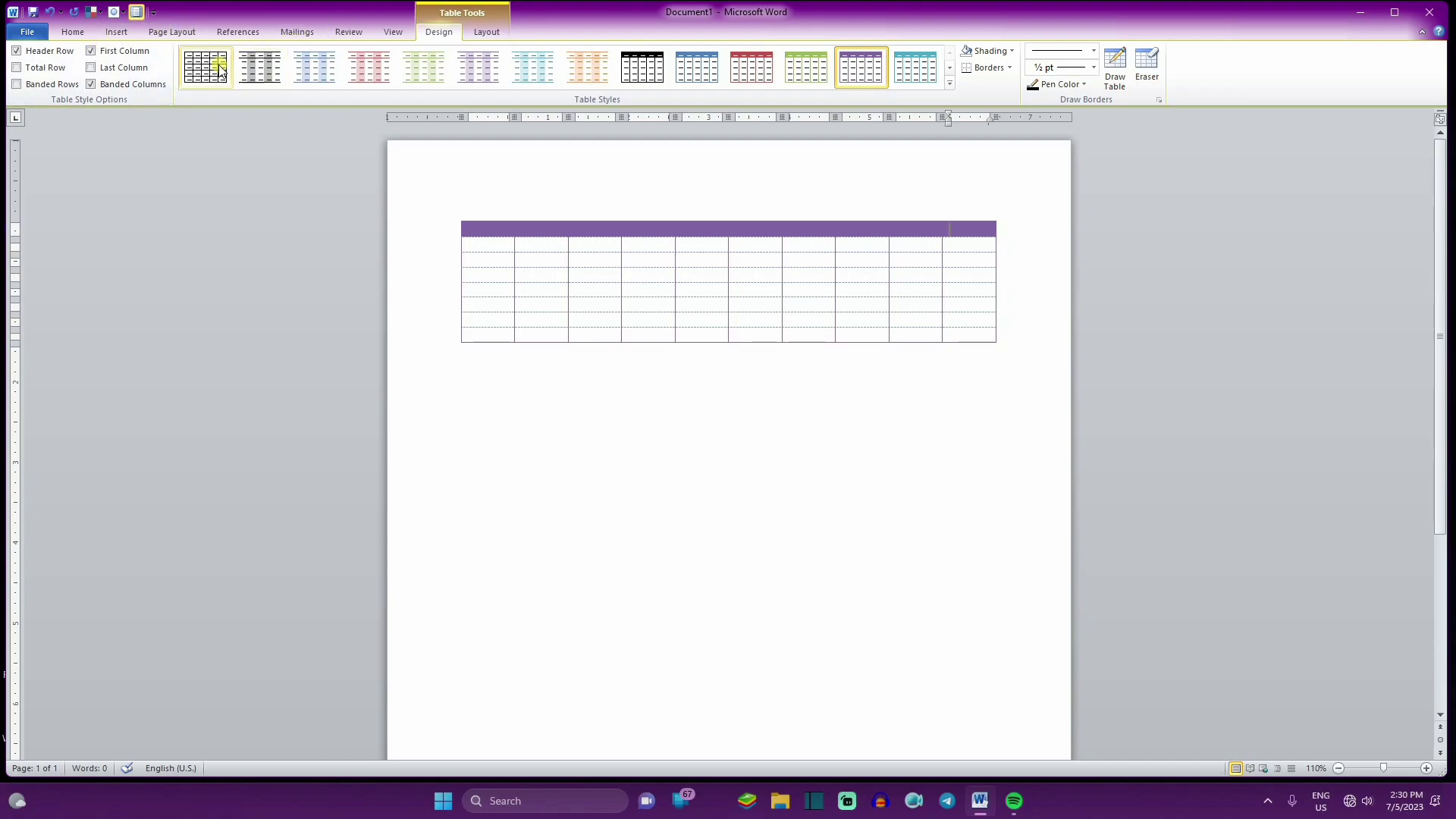
Step: Apply the plain Table Grid style to the table
{"action": "mouse_move", "coordinate": [516, 239]}
{"action": "left_click_drag", "start_coordinate": [517, 239], "coordinate": [946, 324]}
{"action": "left_click", "coordinate": [947, 324]}
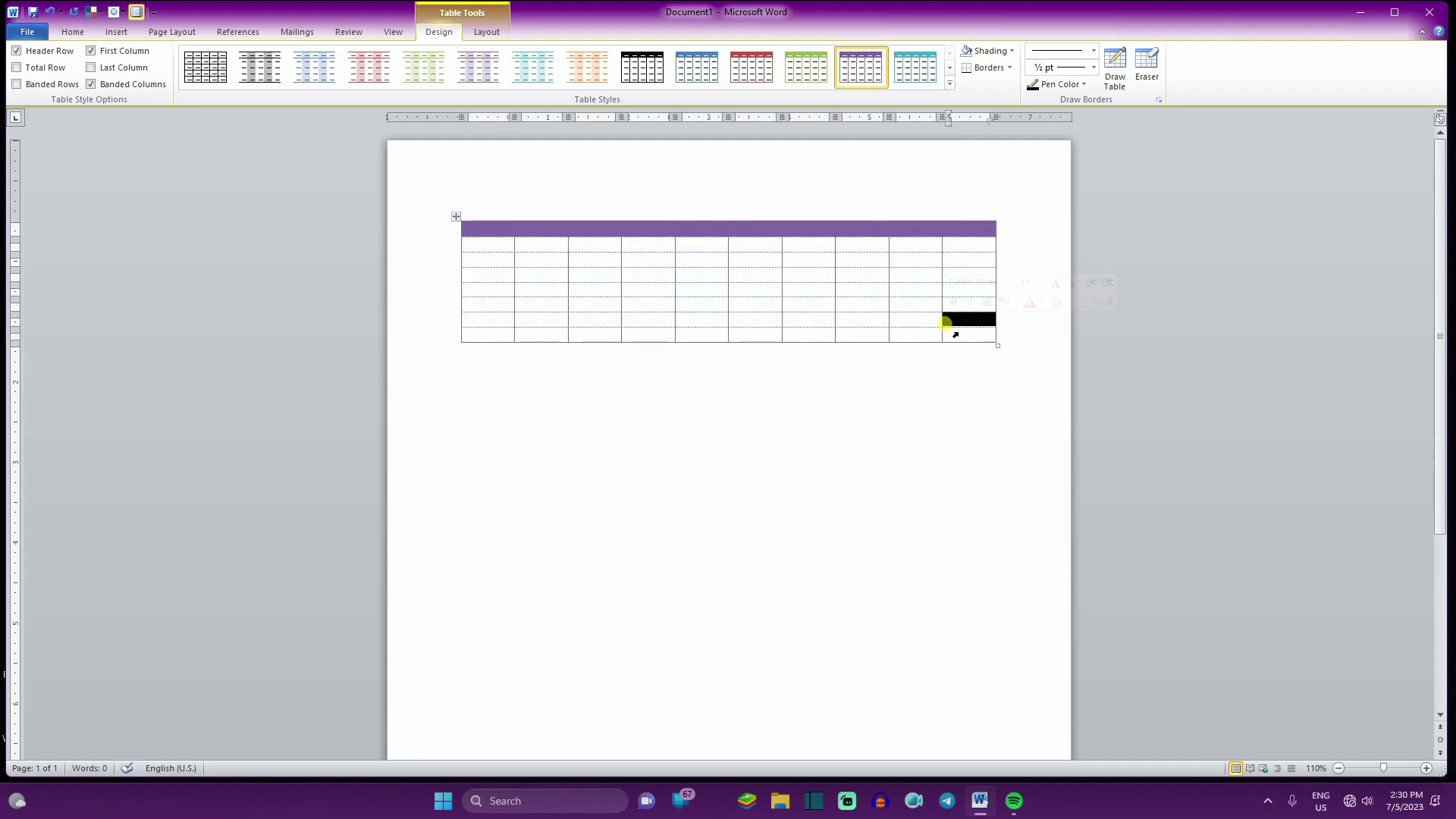
{"action": "left_click", "coordinate": [206, 66]}
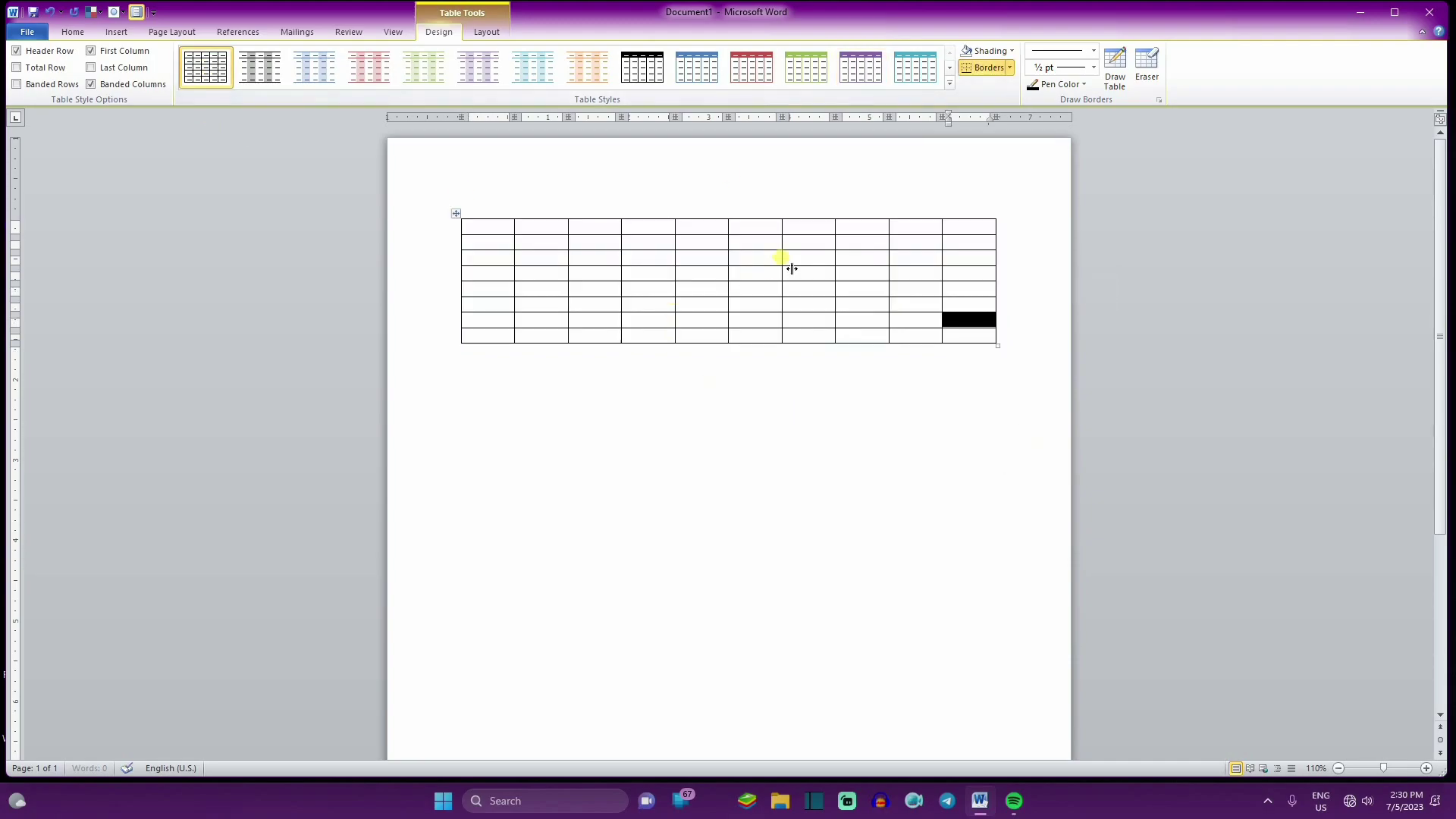
{"action": "left_click", "coordinate": [949, 336]}
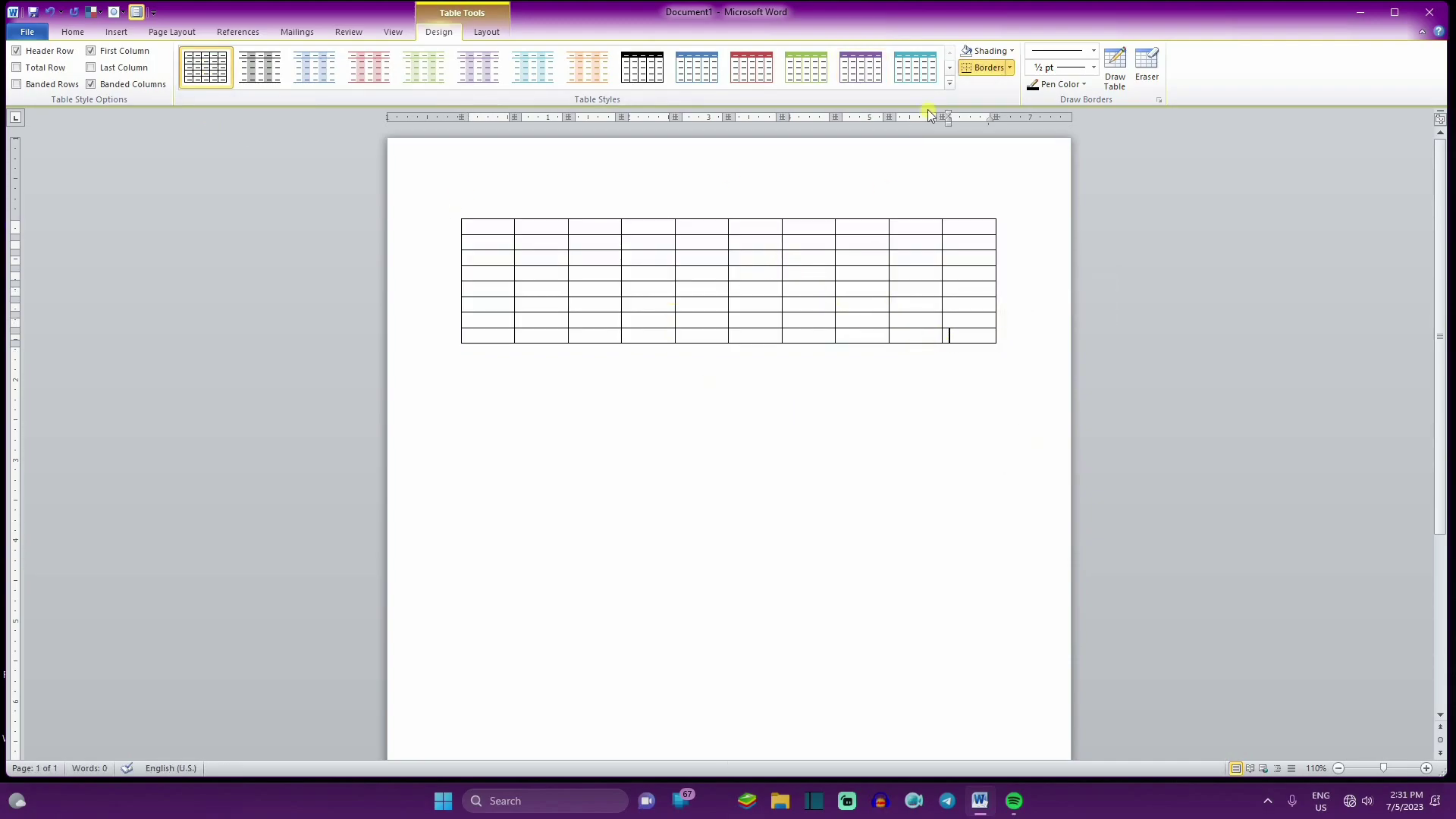
{"action": "left_click", "coordinate": [1012, 51]}
Step: Shade the row 5, column 5 cell olive
{"action": "left_click", "coordinate": [724, 267]}
{"action": "left_click_drag", "start_coordinate": [977, 339], "coordinate": [436, 260]}
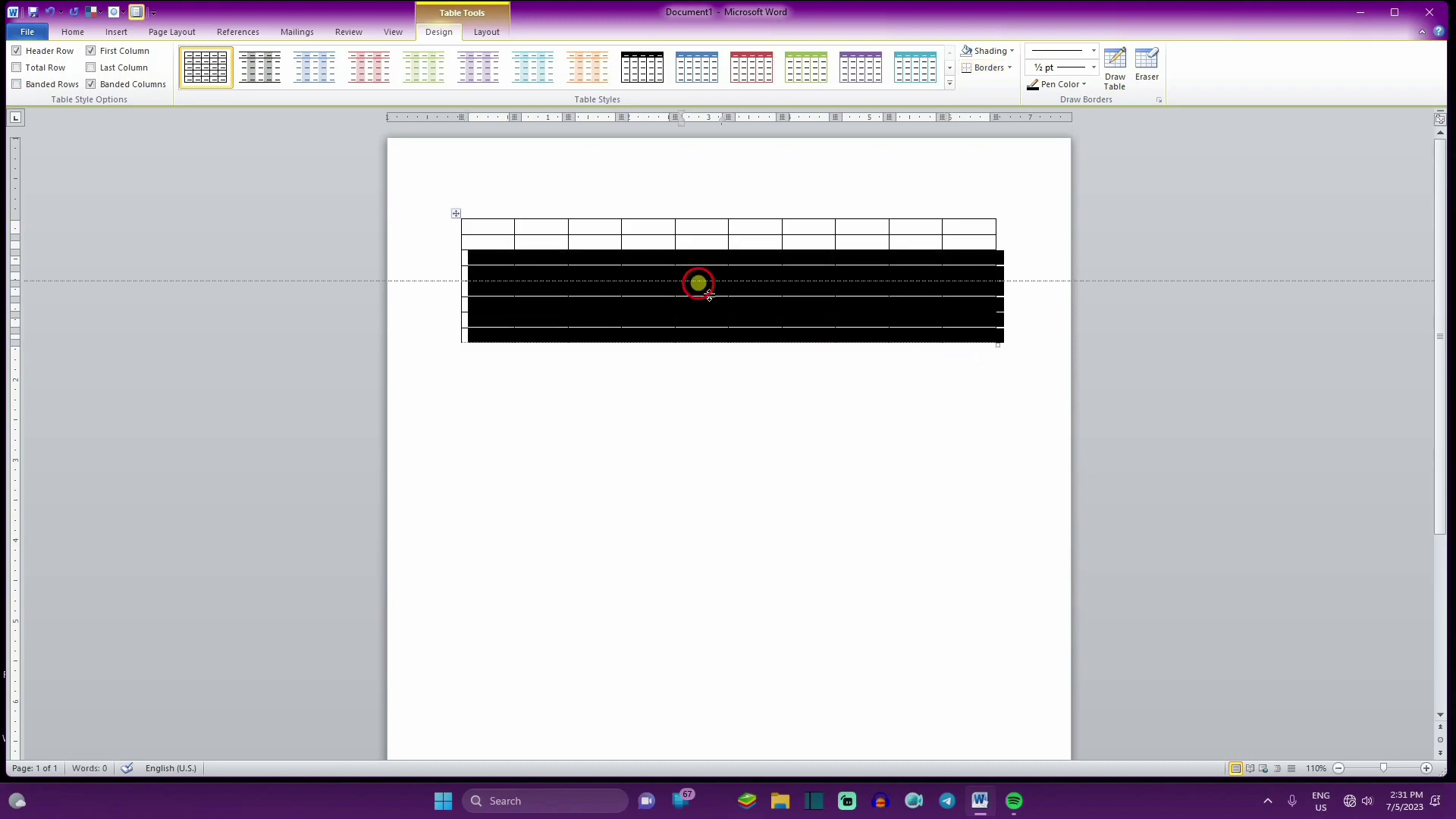
{"action": "left_click", "coordinate": [744, 385]}
{"action": "left_click", "coordinate": [698, 297]}
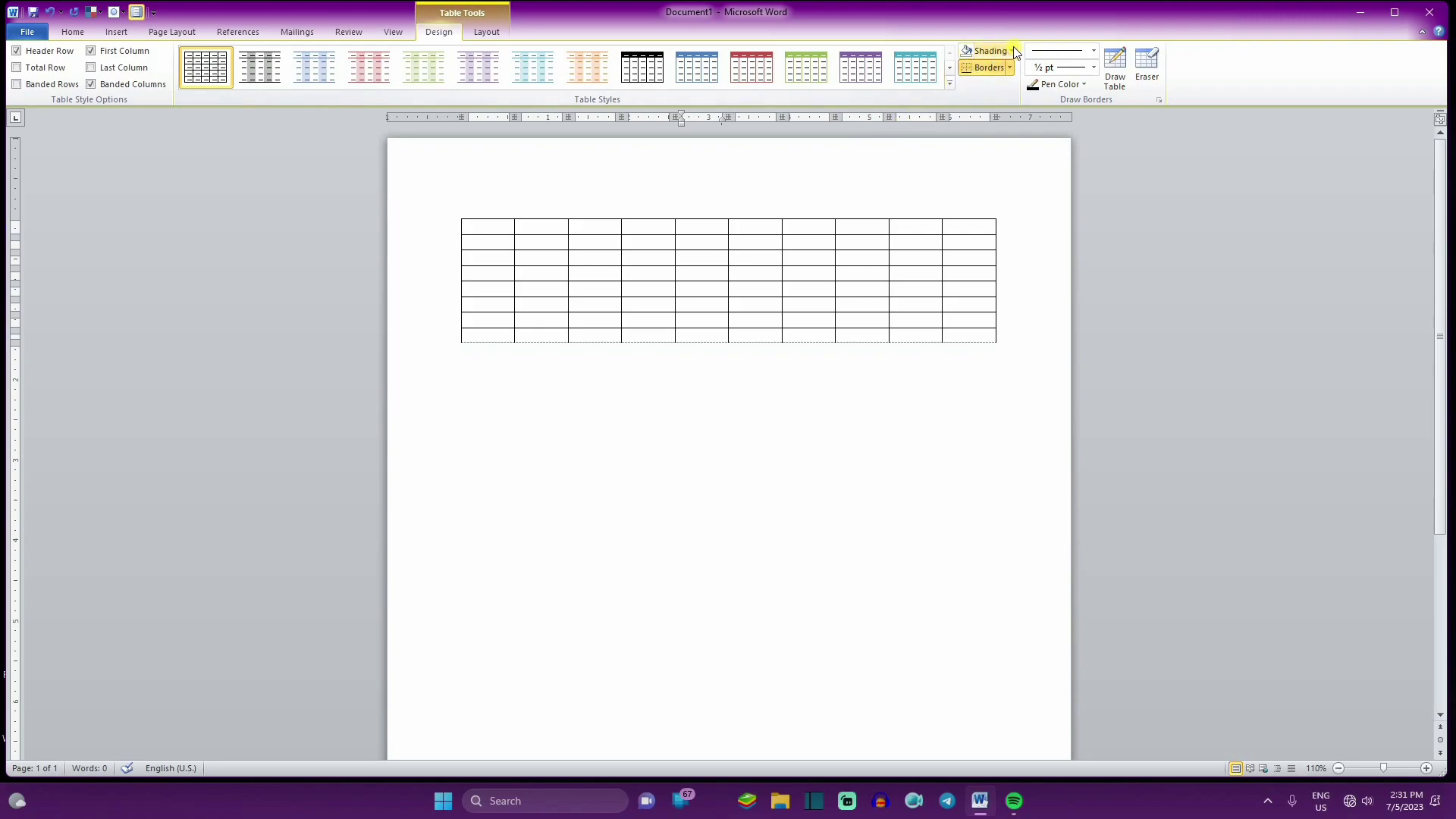
{"action": "left_click", "coordinate": [1014, 50]}
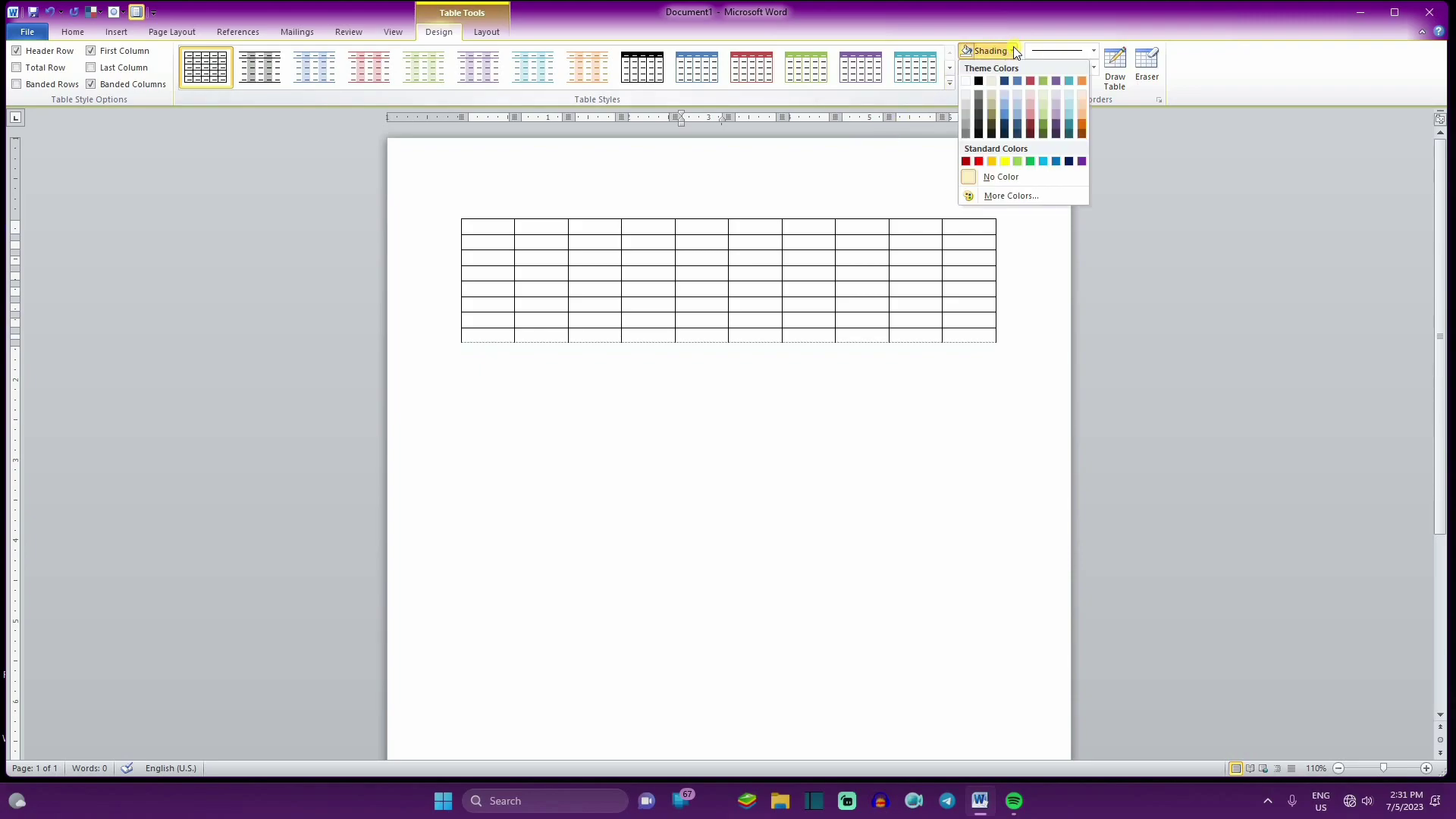
{"action": "left_click", "coordinate": [990, 117]}
Step: Shade the row 3, column 6 cell, trying light tan and then blue
{"action": "left_click", "coordinate": [779, 261]}
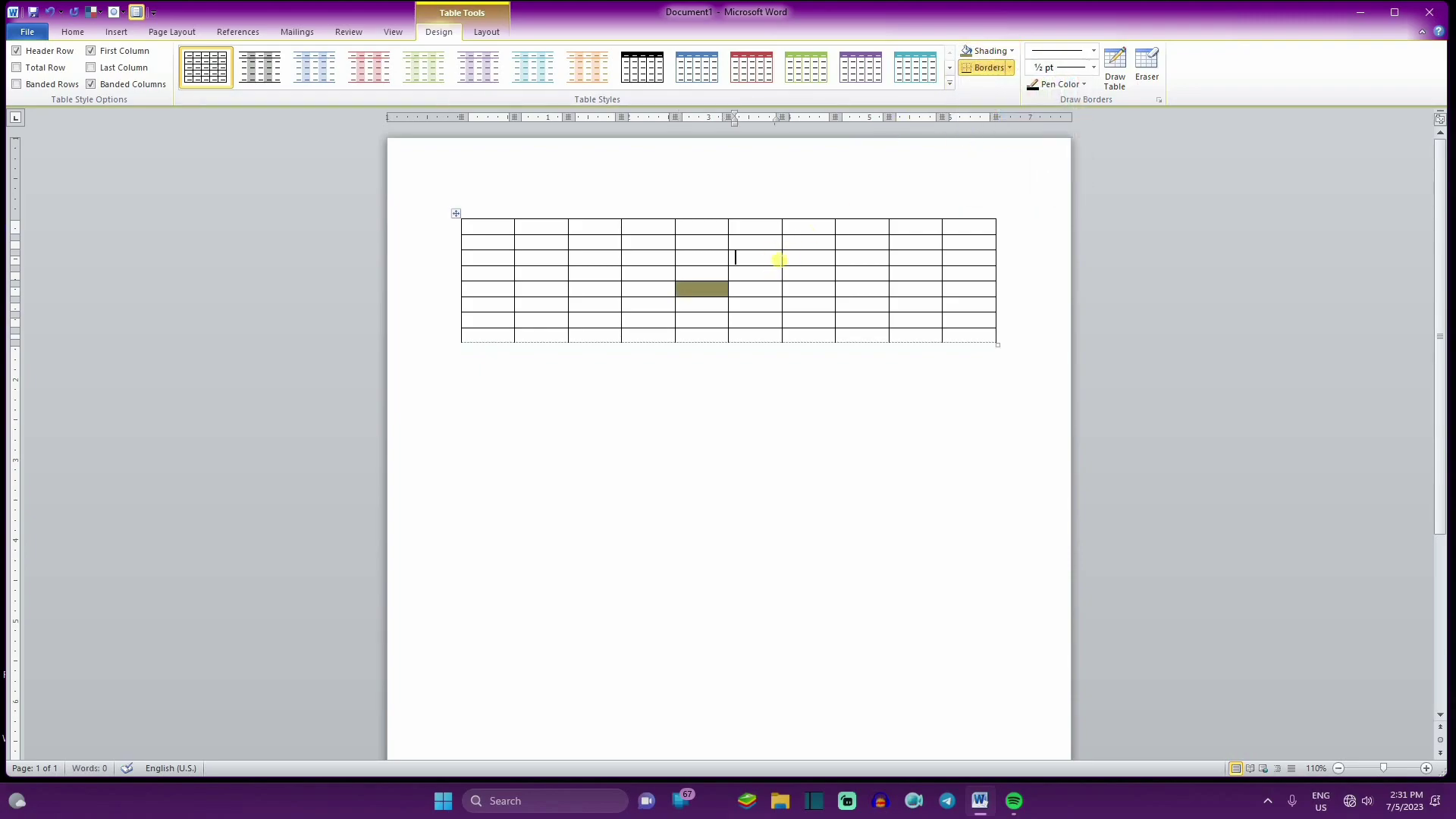
{"action": "left_click", "coordinate": [1013, 51]}
{"action": "left_click", "coordinate": [989, 99]}
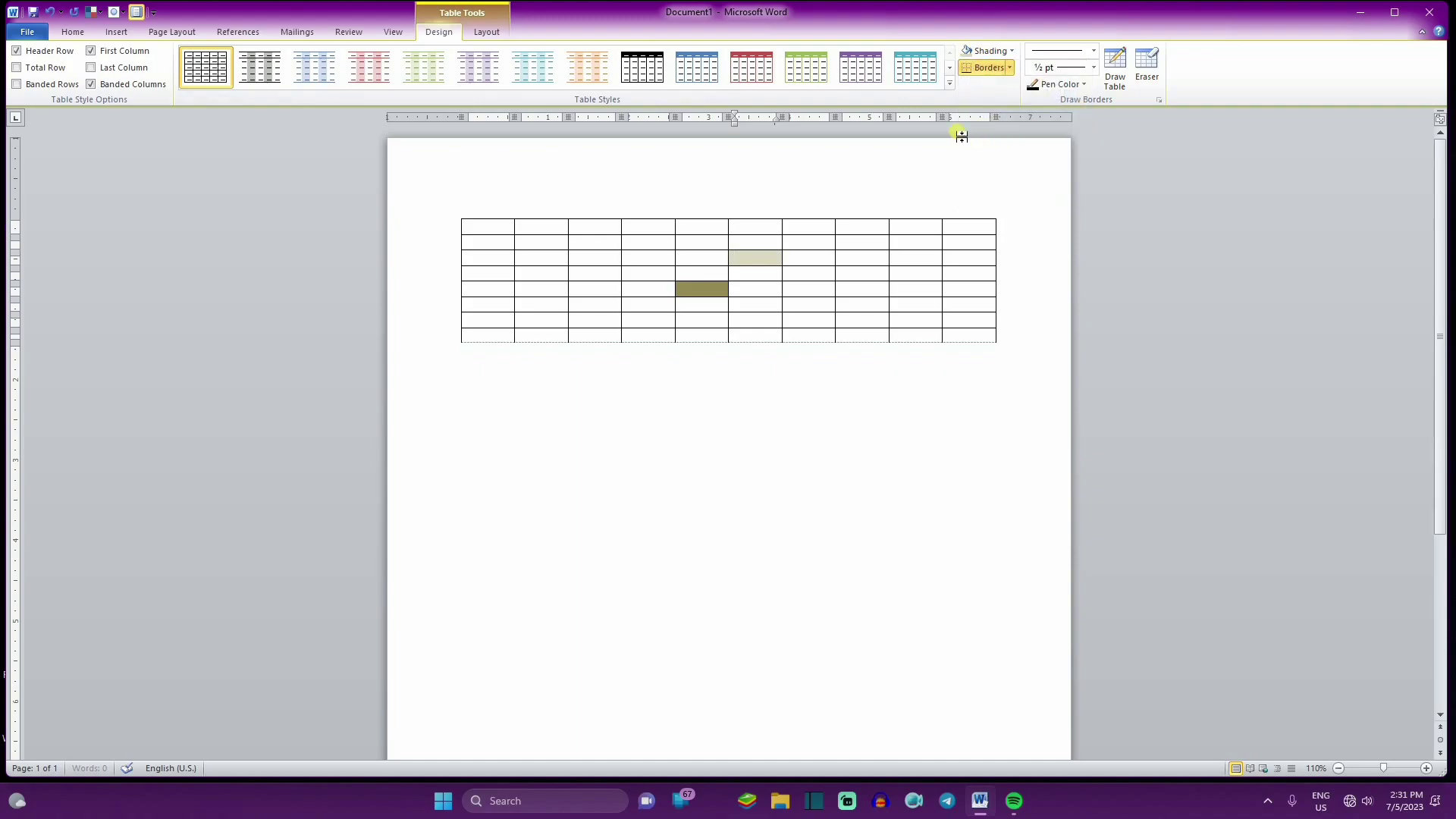
{"action": "left_click", "coordinate": [1012, 51]}
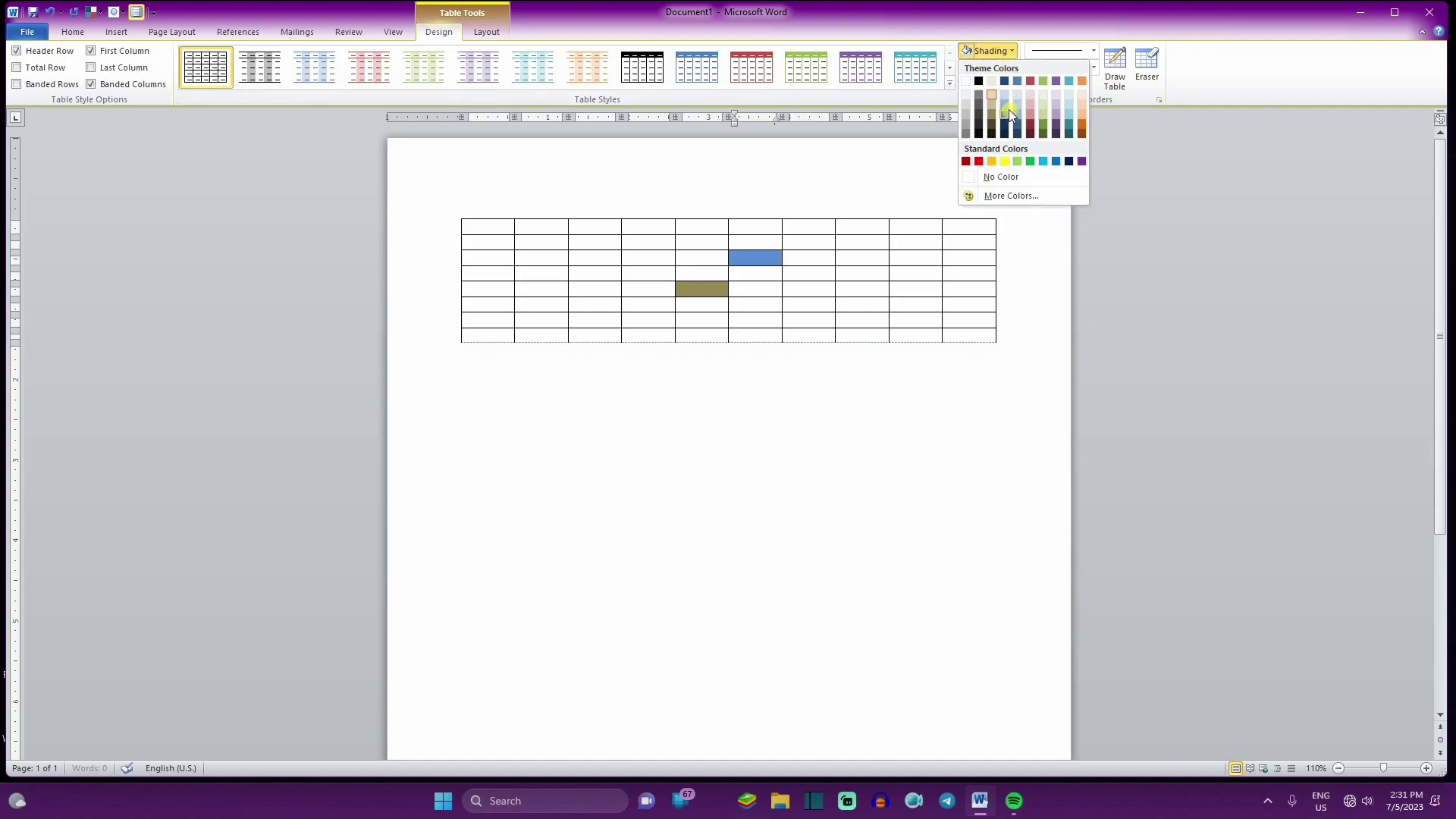
{"action": "left_click", "coordinate": [1009, 109]}
{"action": "left_click", "coordinate": [1000, 54]}
Step: Give the row 3, column 6 cell a custom grey shading of RGB 148, 148, 148
{"action": "left_click", "coordinate": [1020, 196]}
{"action": "mouse_move", "coordinate": [699, 356]}
{"action": "left_mouse_down"}
{"action": "mouse_move", "coordinate": [624, 305]}
{"action": "mouse_move", "coordinate": [626, 329]}
{"action": "left_mouse_up"}
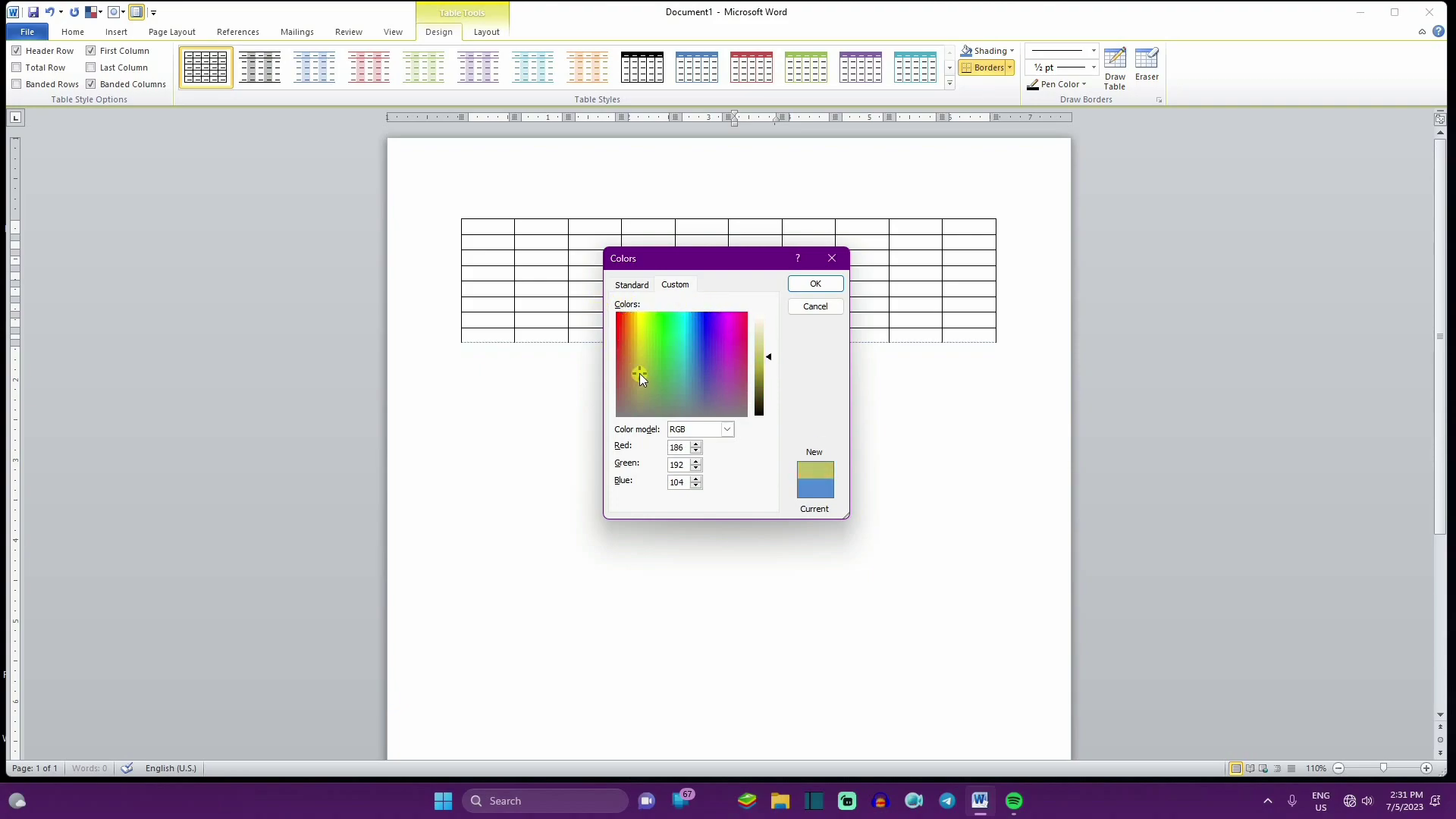
{"action": "mouse_move", "coordinate": [625, 323]}
{"action": "left_mouse_down"}
{"action": "mouse_move", "coordinate": [701, 422]}
{"action": "mouse_move", "coordinate": [744, 416]}
{"action": "left_mouse_up"}
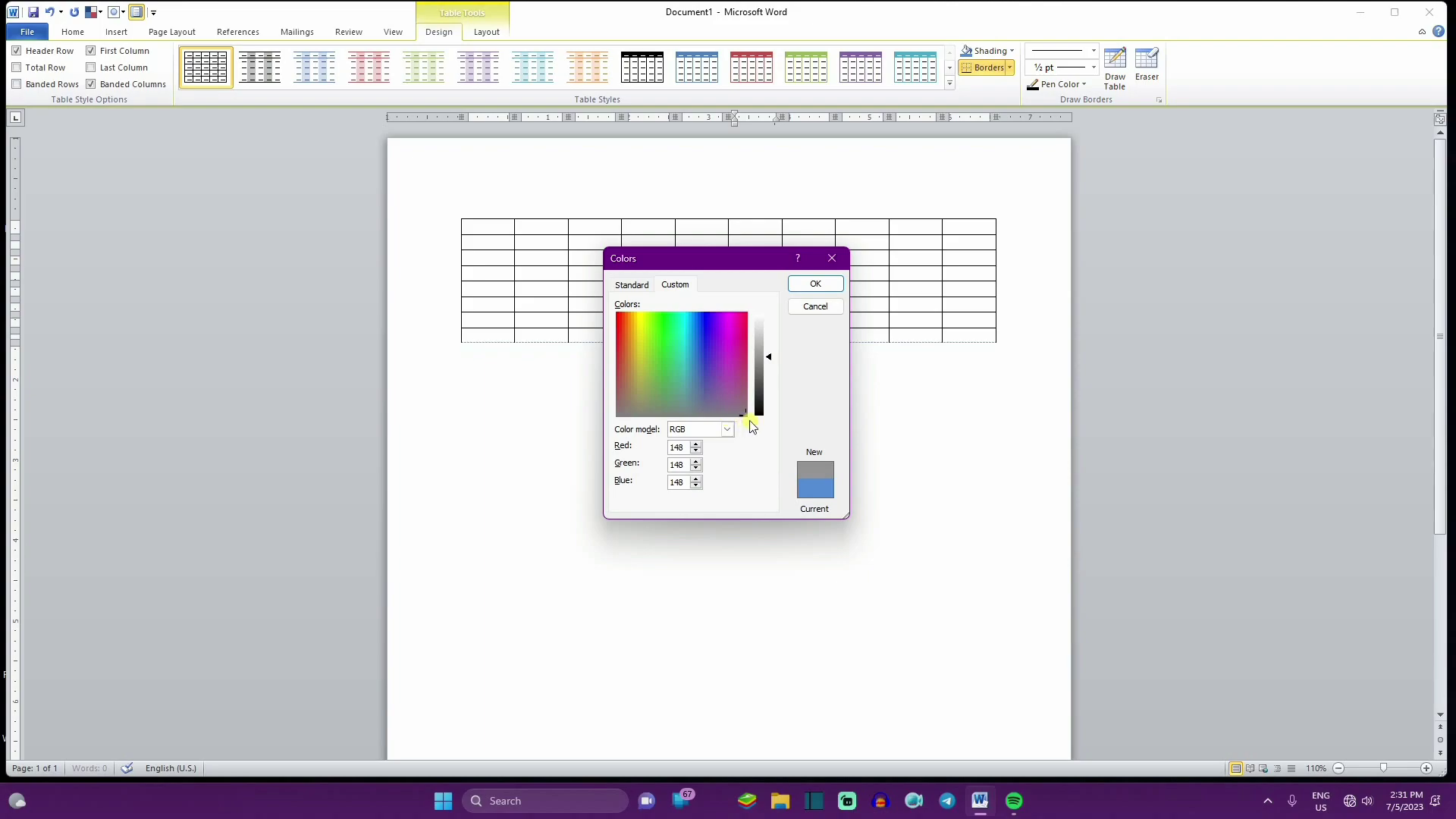
{"action": "left_click", "coordinate": [815, 284]}
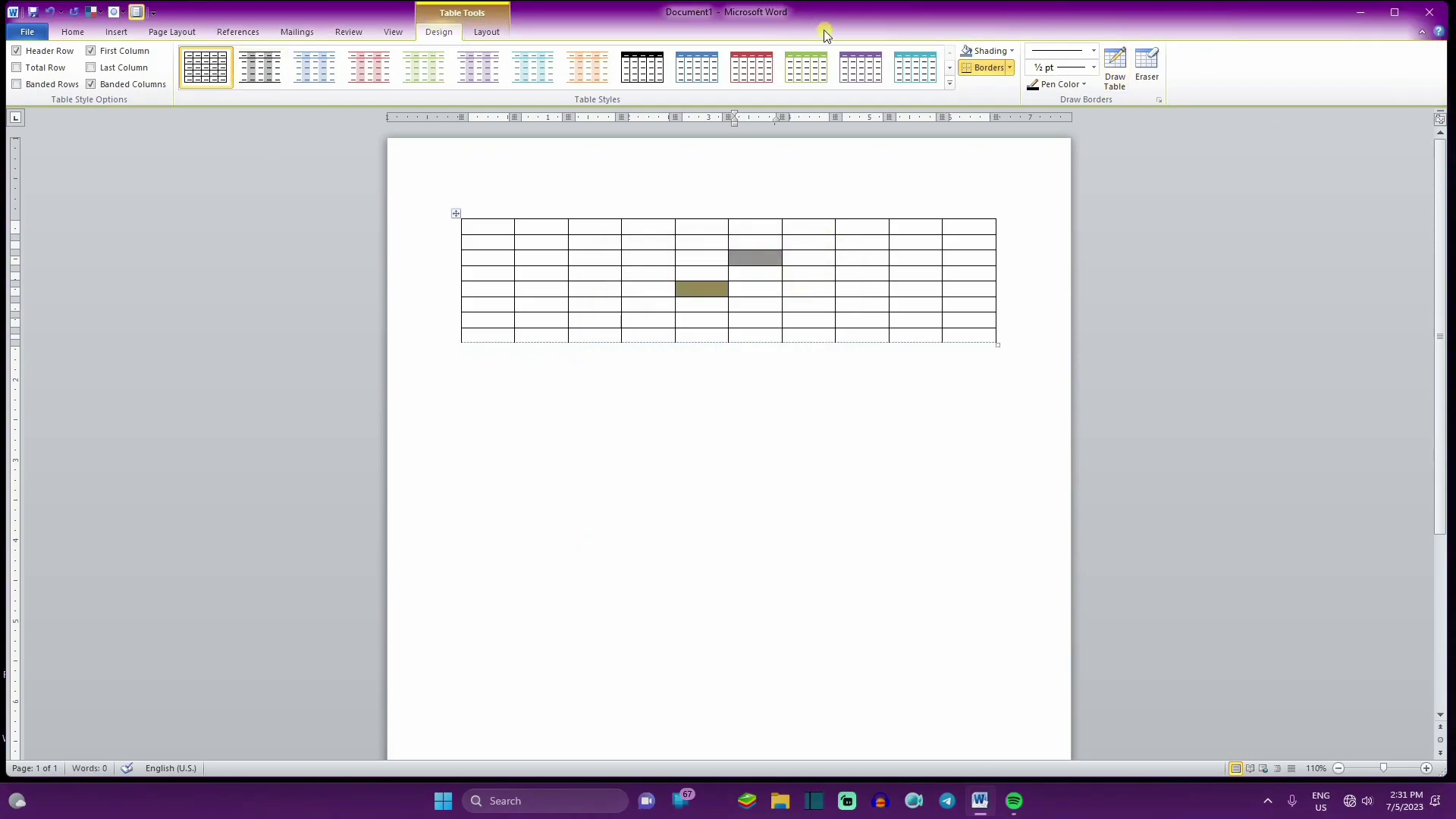
{"action": "left_click", "coordinate": [1009, 68]}
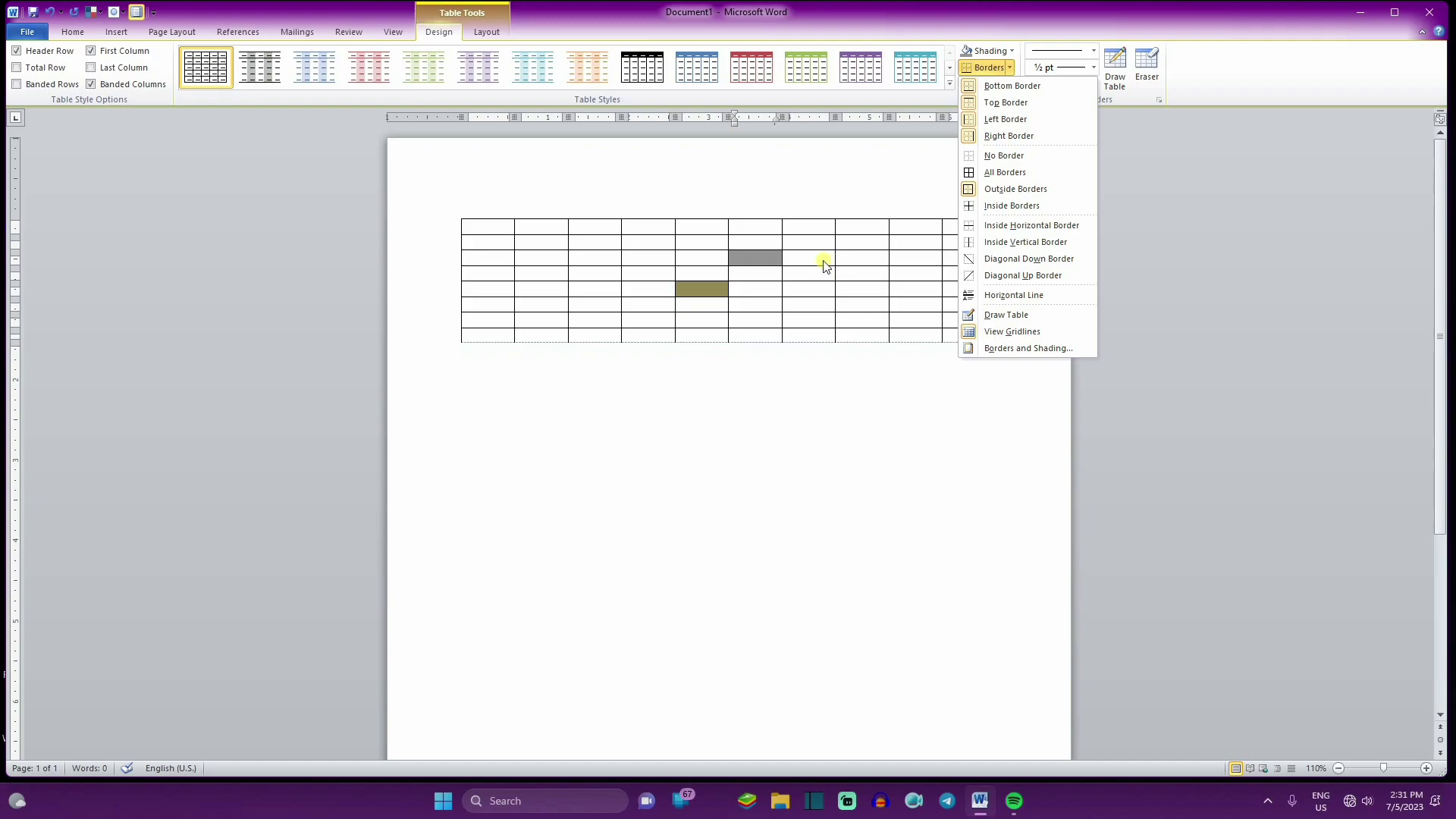
Step: Remove the grey cell's borders, then restore borders on all its sides
{"action": "left_click", "coordinate": [759, 264]}
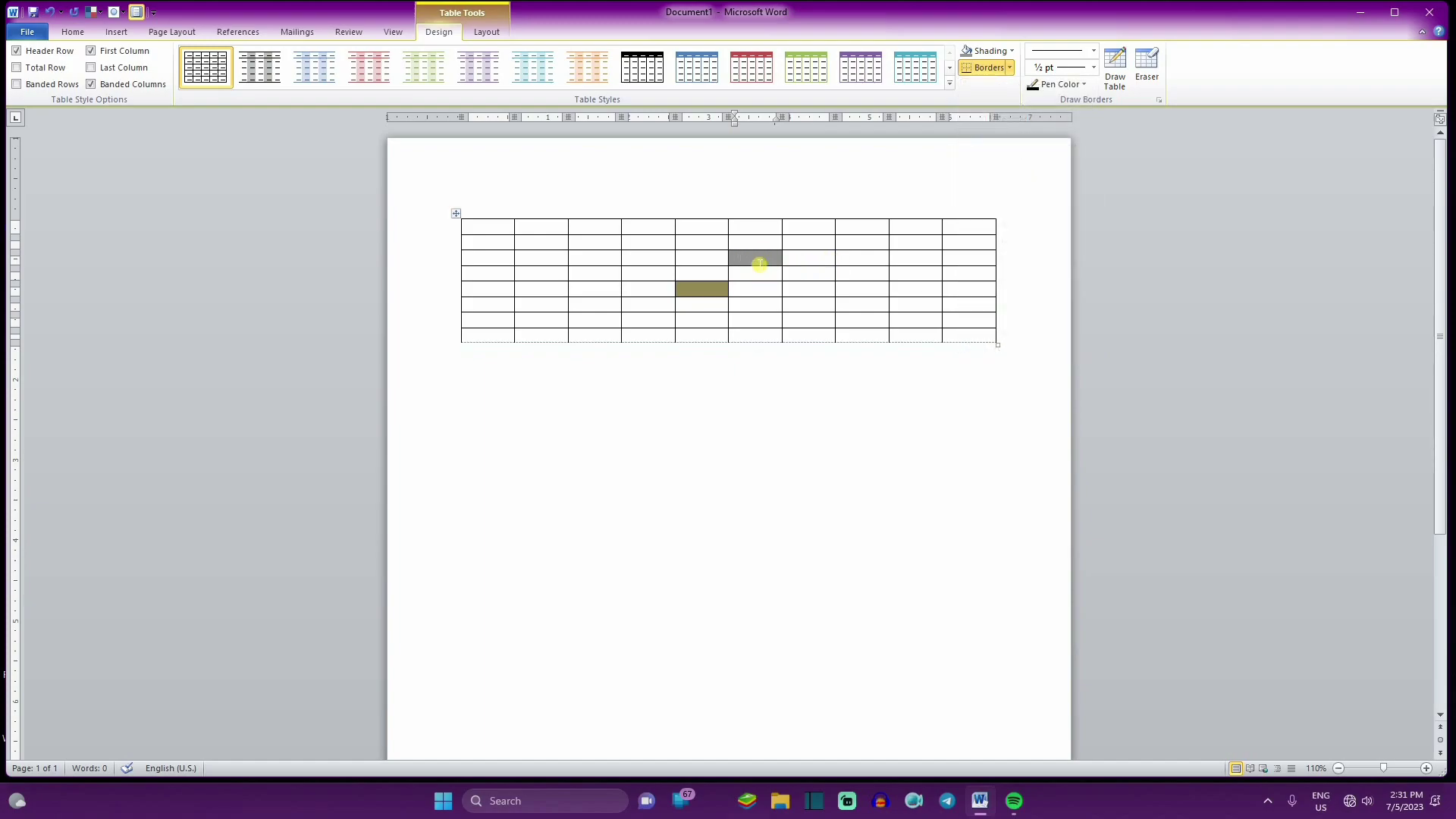
{"action": "left_click", "coordinate": [1010, 67]}
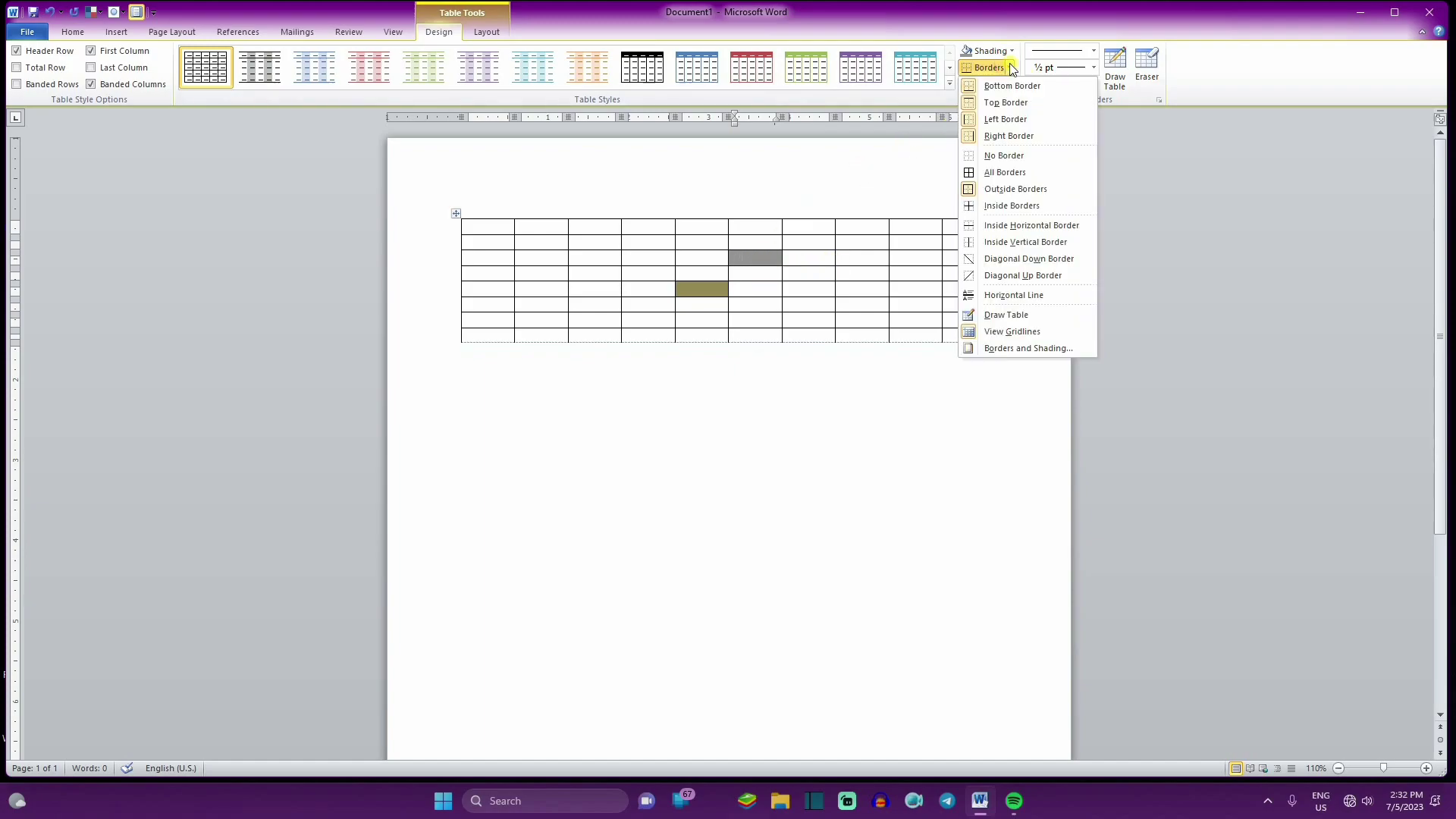
{"action": "left_click", "coordinate": [1015, 157]}
{"action": "left_click", "coordinate": [822, 247]}
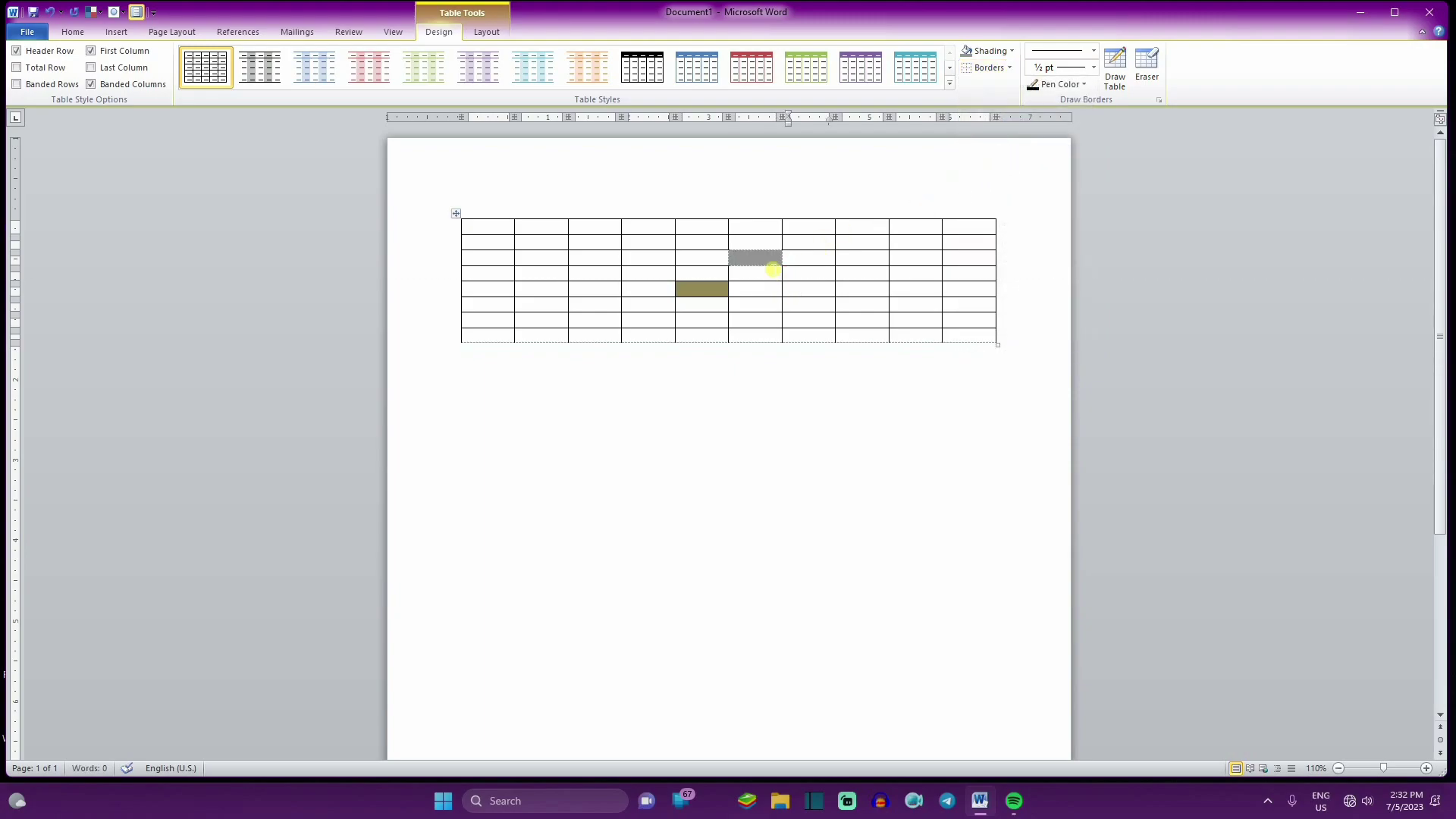
{"action": "left_click", "coordinate": [765, 260]}
{"action": "left_click", "coordinate": [1012, 67]}
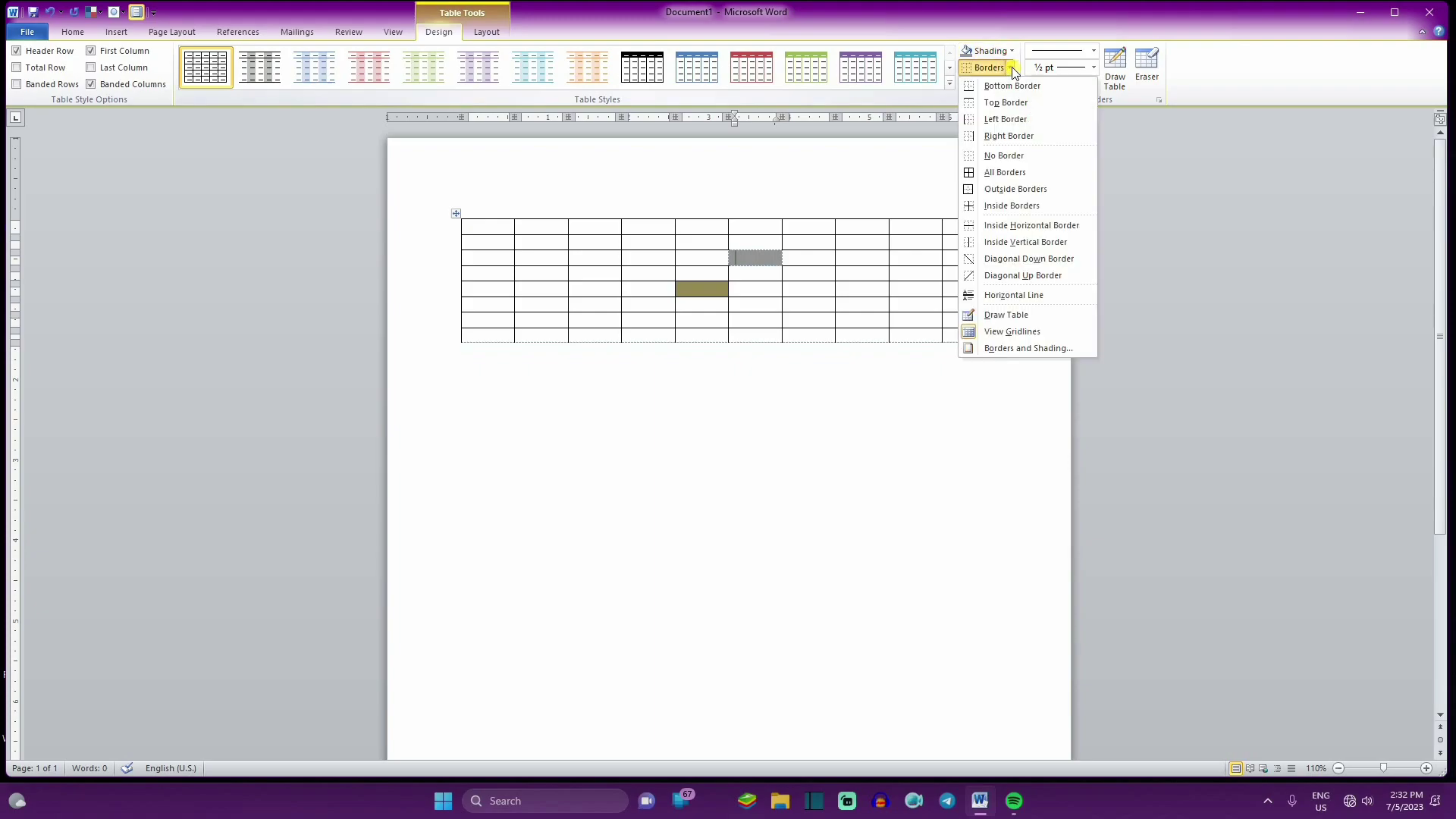
{"action": "left_click", "coordinate": [1047, 175]}
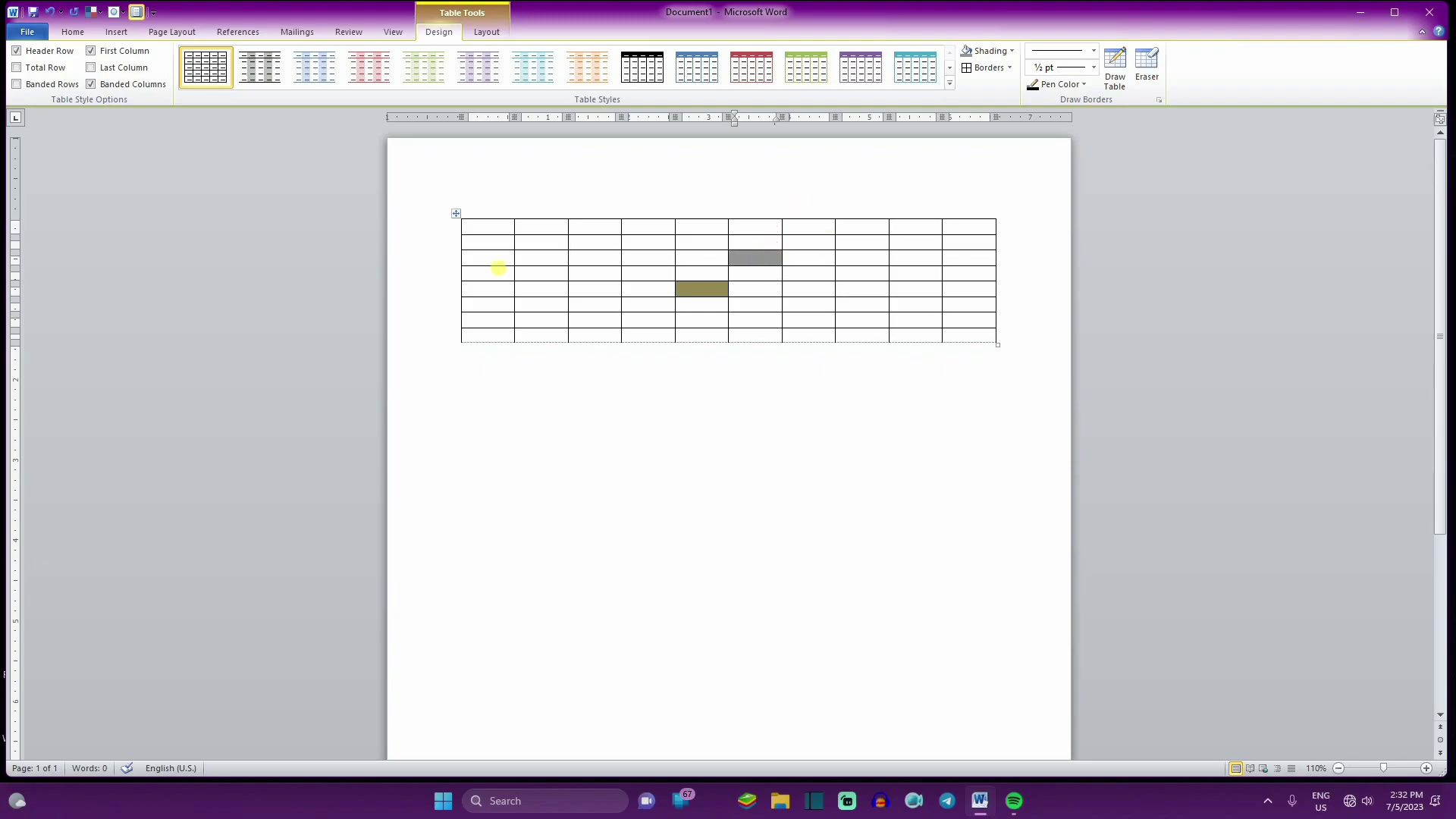
Step: Select the whole table and remove all its borders
{"action": "left_click_drag", "start_coordinate": [522, 233], "coordinate": [986, 337]}
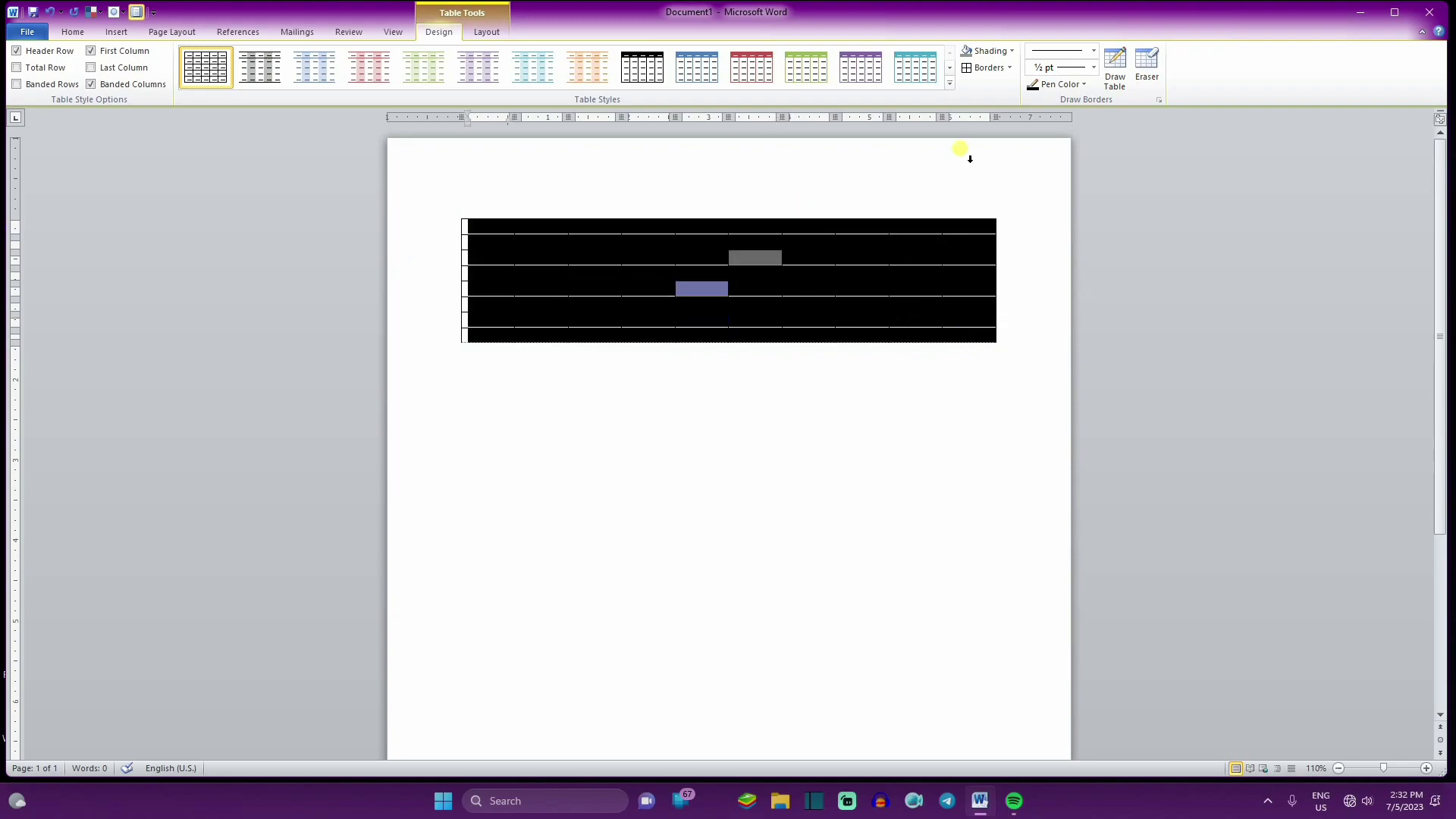
{"action": "left_click", "coordinate": [1010, 67]}
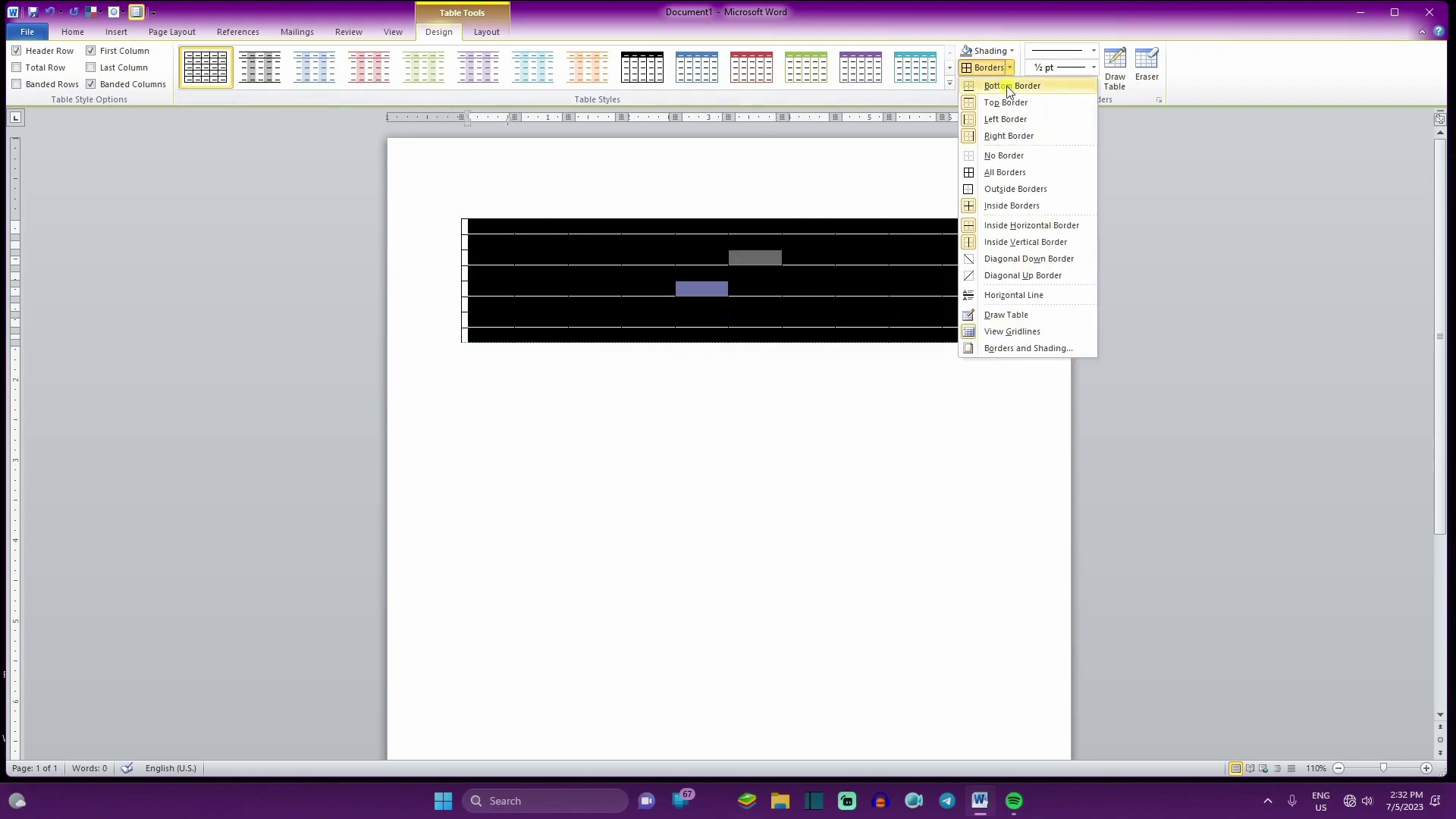
{"action": "left_click", "coordinate": [1001, 156]}
{"action": "left_click", "coordinate": [913, 211]}
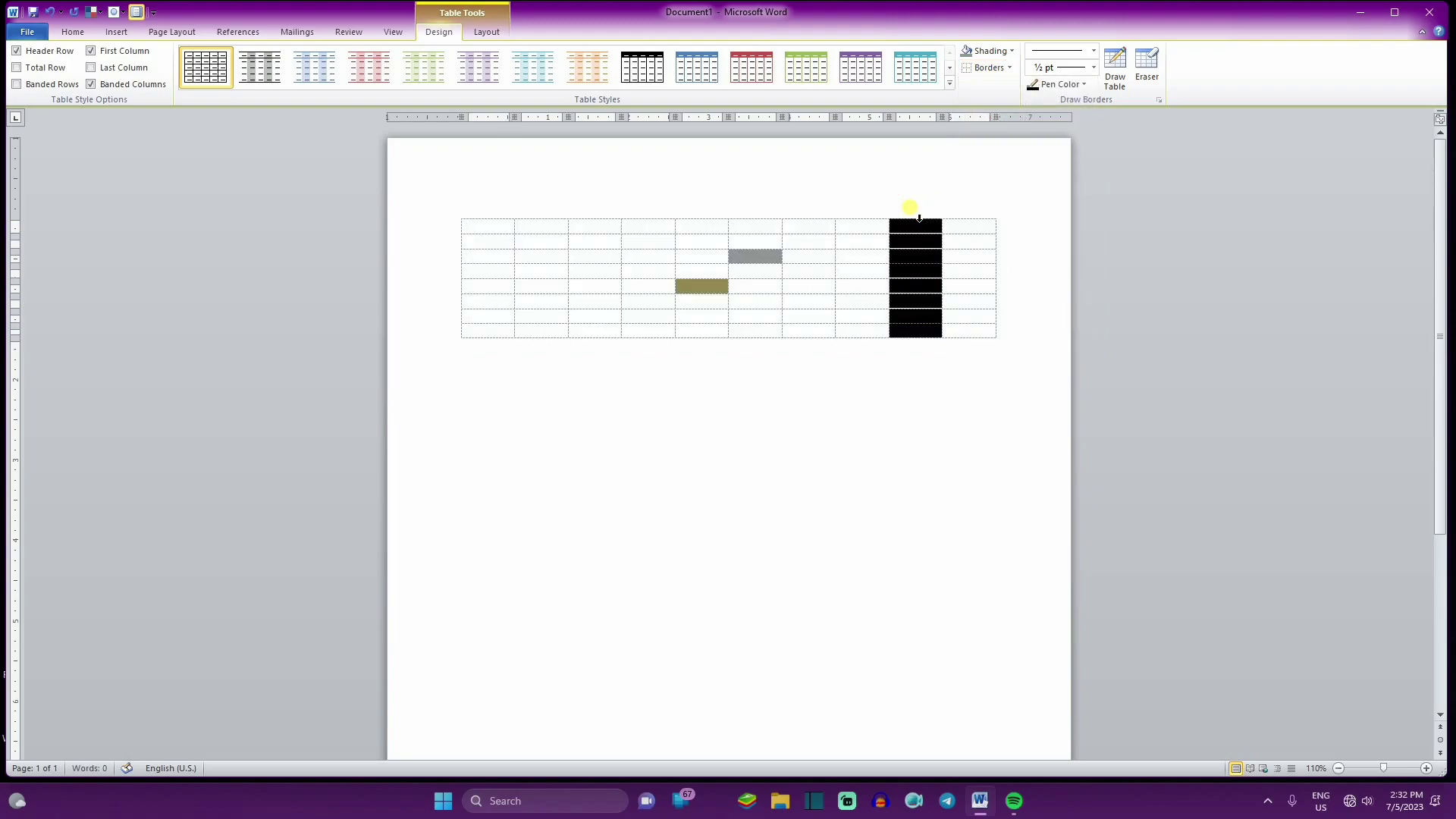
{"action": "left_click", "coordinate": [814, 364]}
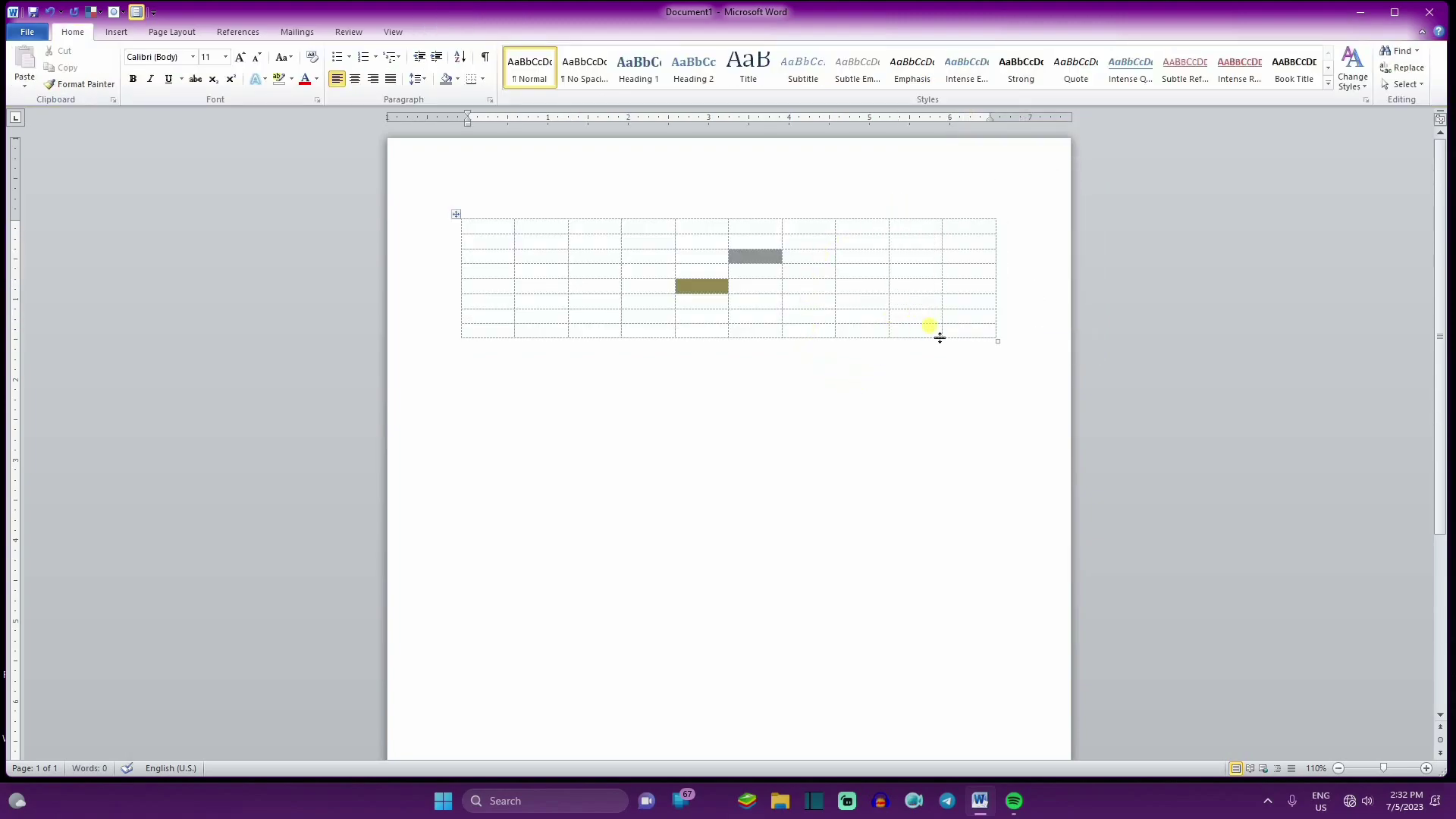
{"action": "left_click_drag", "start_coordinate": [966, 341], "coordinate": [496, 230]}
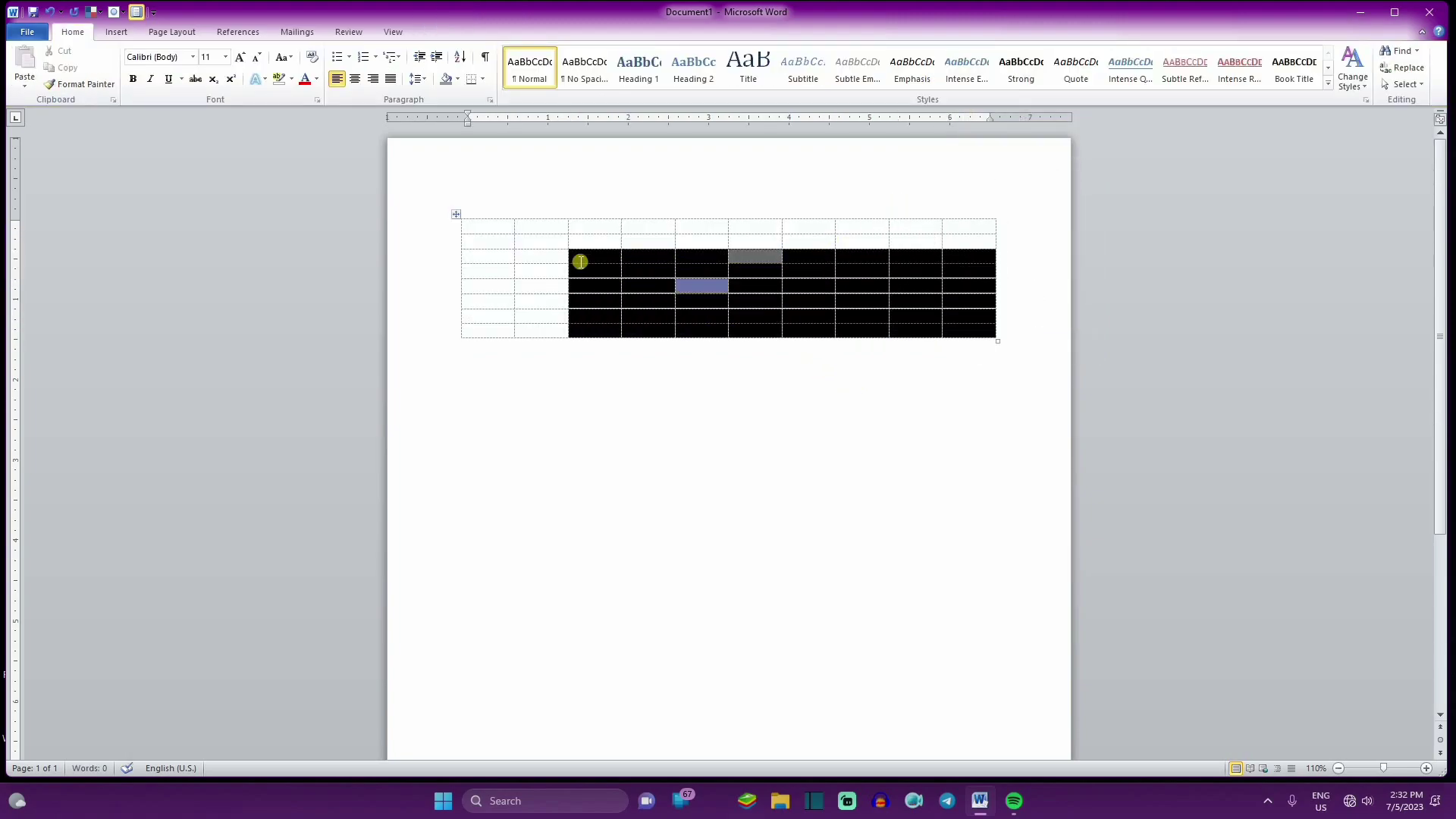
{"action": "left_click", "coordinate": [501, 233]}
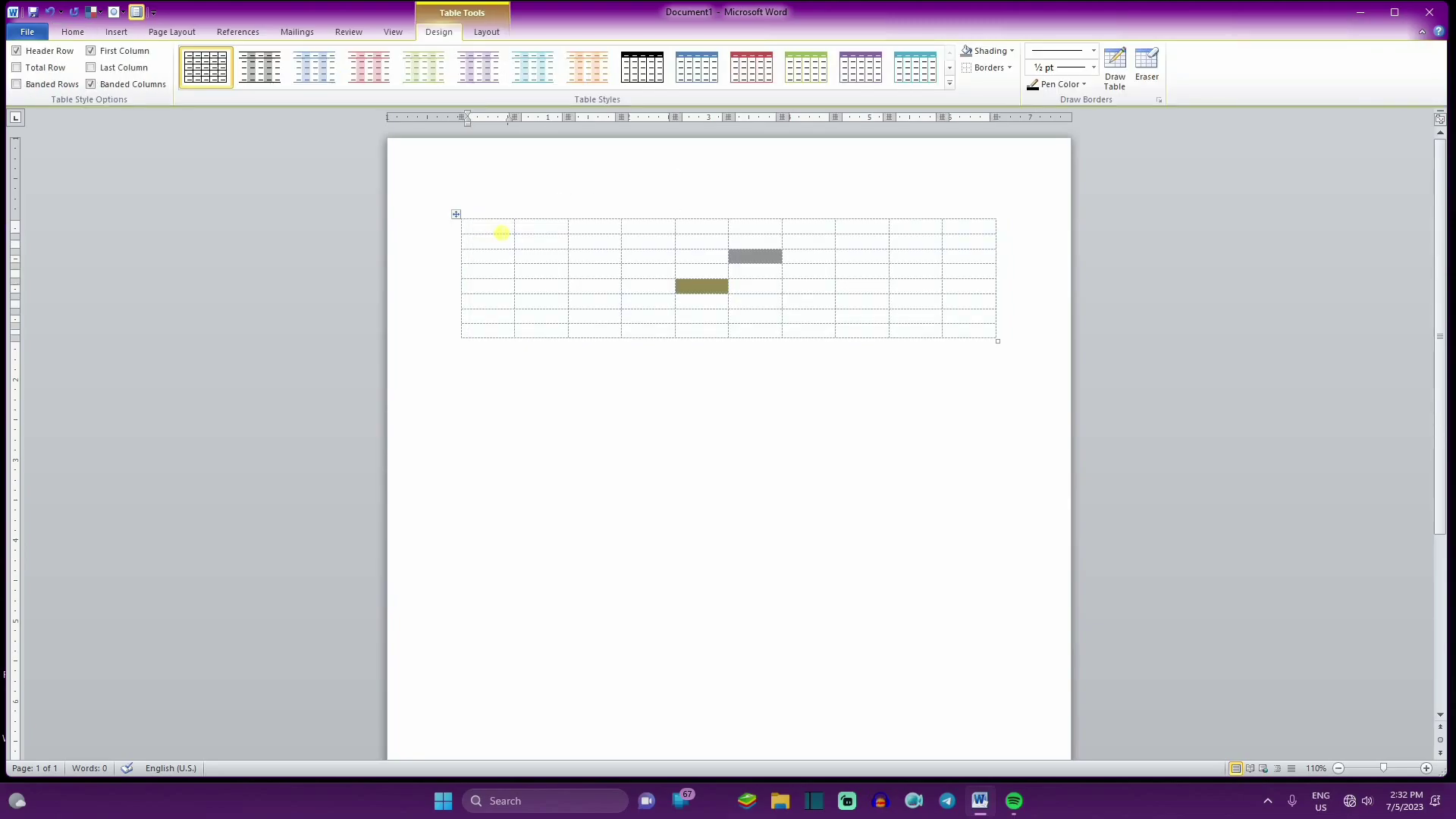
Step: Add only an outside border around the whole table
{"action": "left_click_drag", "start_coordinate": [502, 233], "coordinate": [979, 327]}
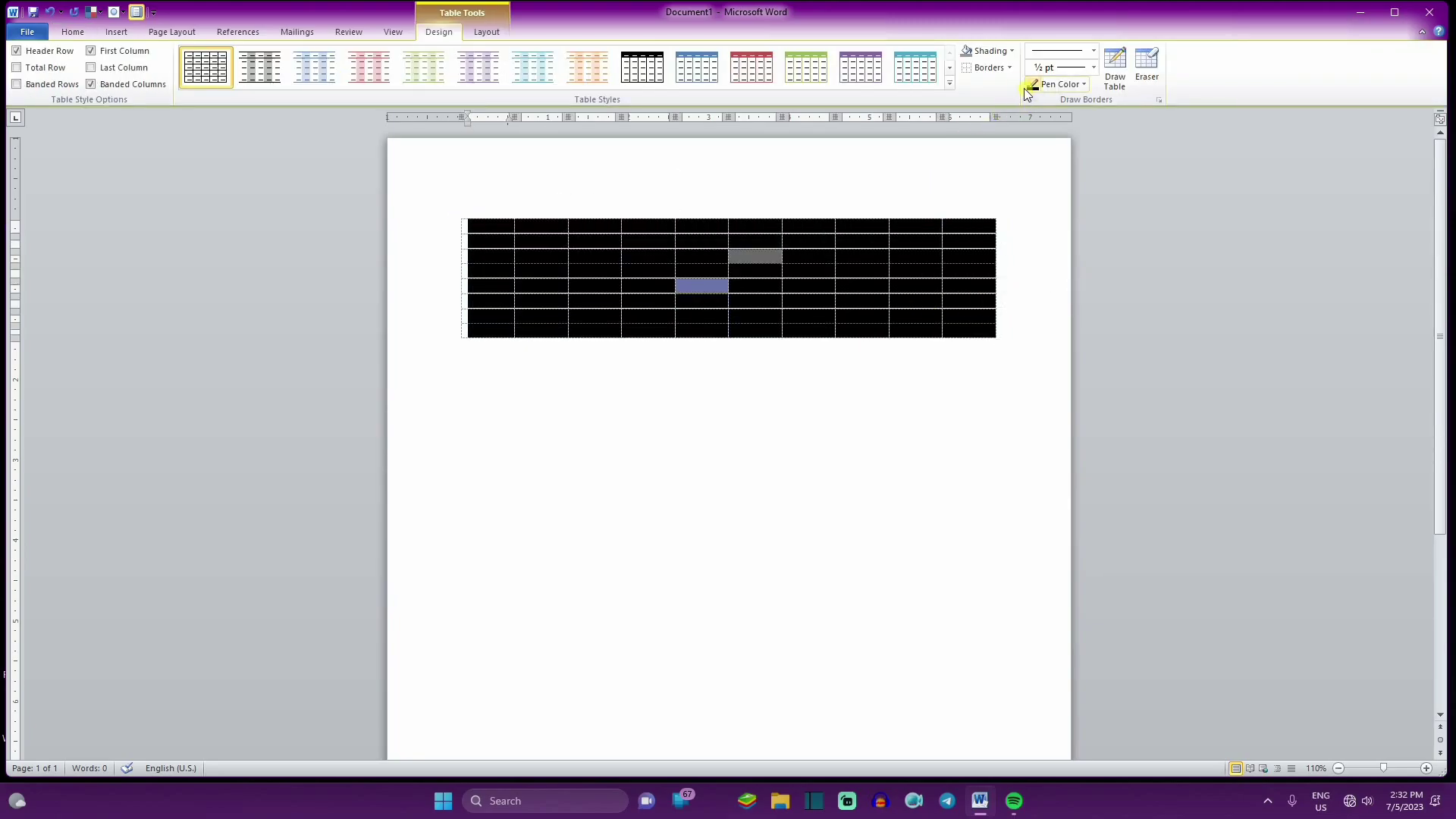
{"action": "left_click", "coordinate": [1009, 68]}
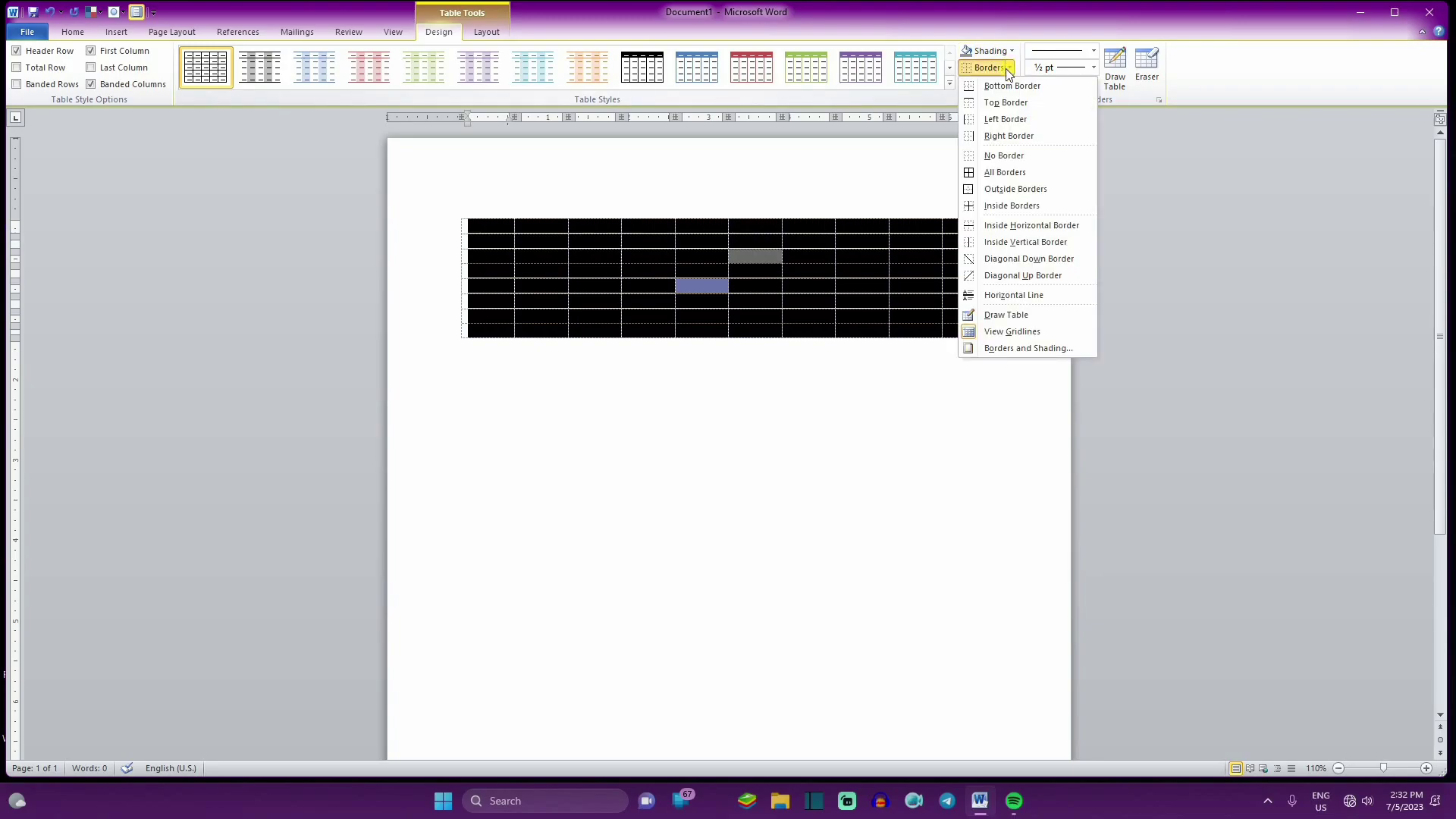
{"action": "left_click", "coordinate": [1001, 189]}
{"action": "left_click", "coordinate": [864, 215]}
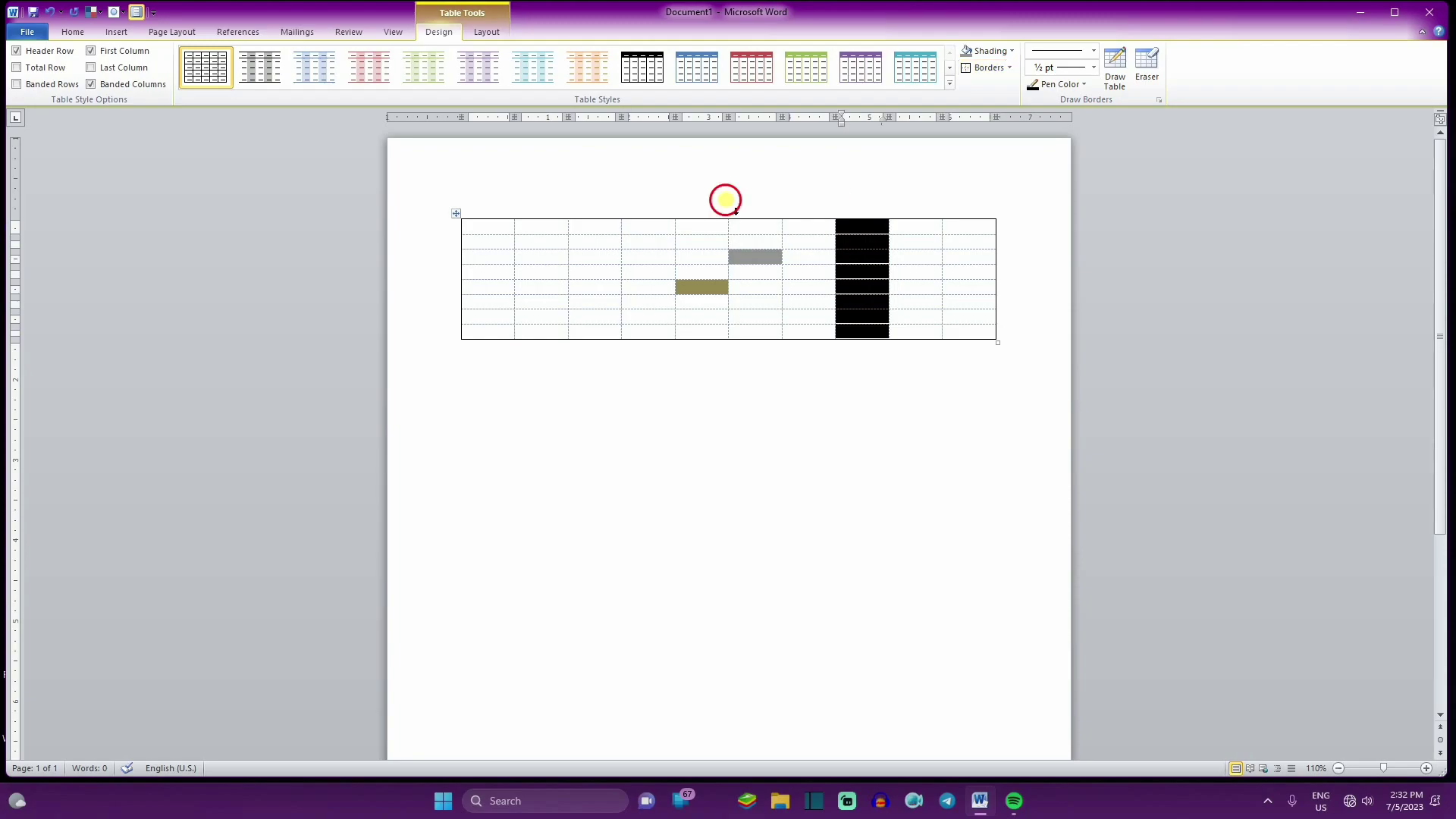
{"action": "left_click", "coordinate": [709, 215]}
{"action": "left_click", "coordinate": [652, 262]}
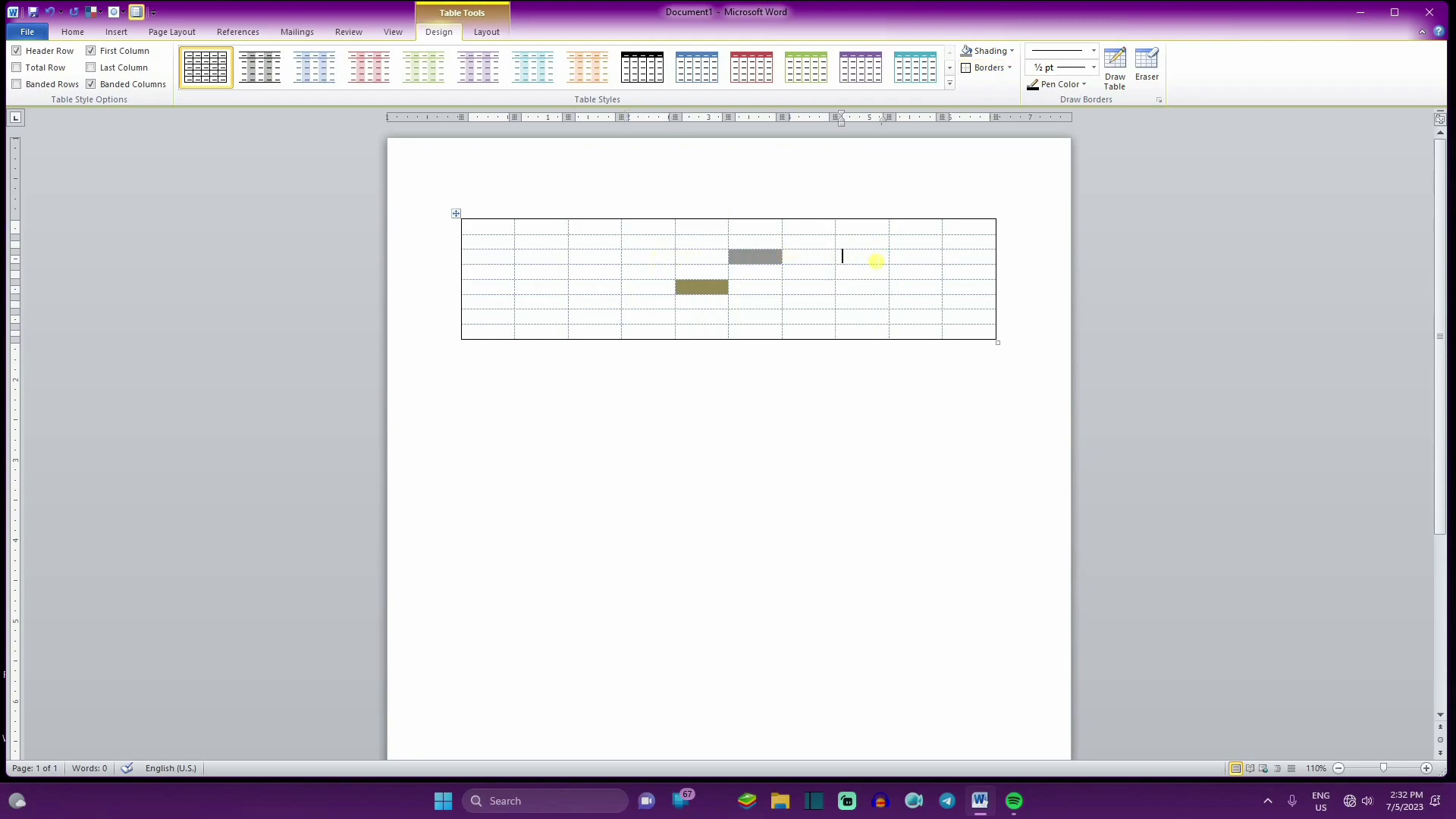
Step: Select the table's rows and apply All Borders to every cell
{"action": "mouse_move", "coordinate": [962, 337]}
{"action": "left_mouse_down"}
{"action": "mouse_move", "coordinate": [503, 239]}
{"action": "mouse_move", "coordinate": [948, 327]}
{"action": "left_mouse_up"}
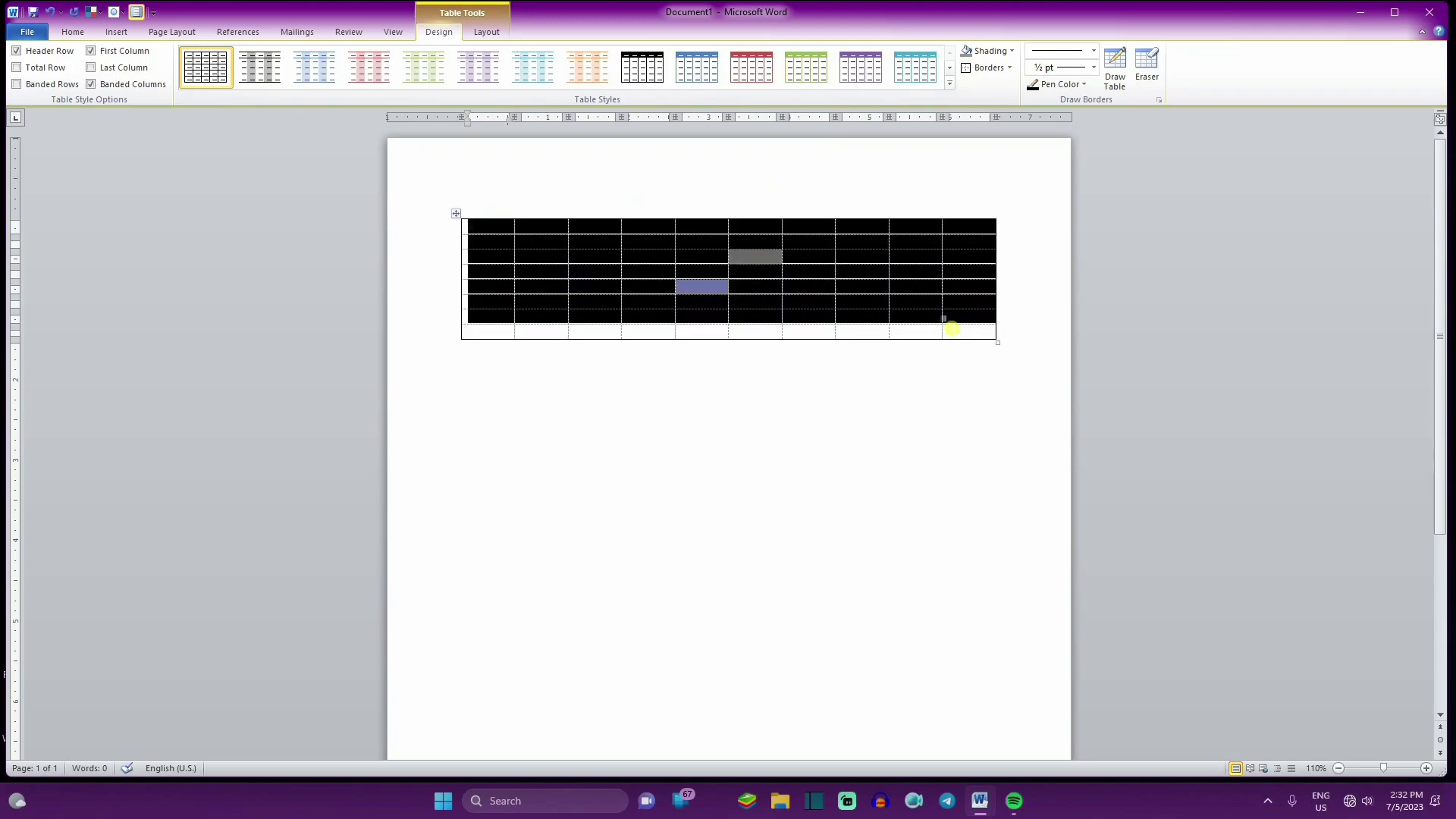
{"action": "left_click", "coordinate": [1009, 68]}
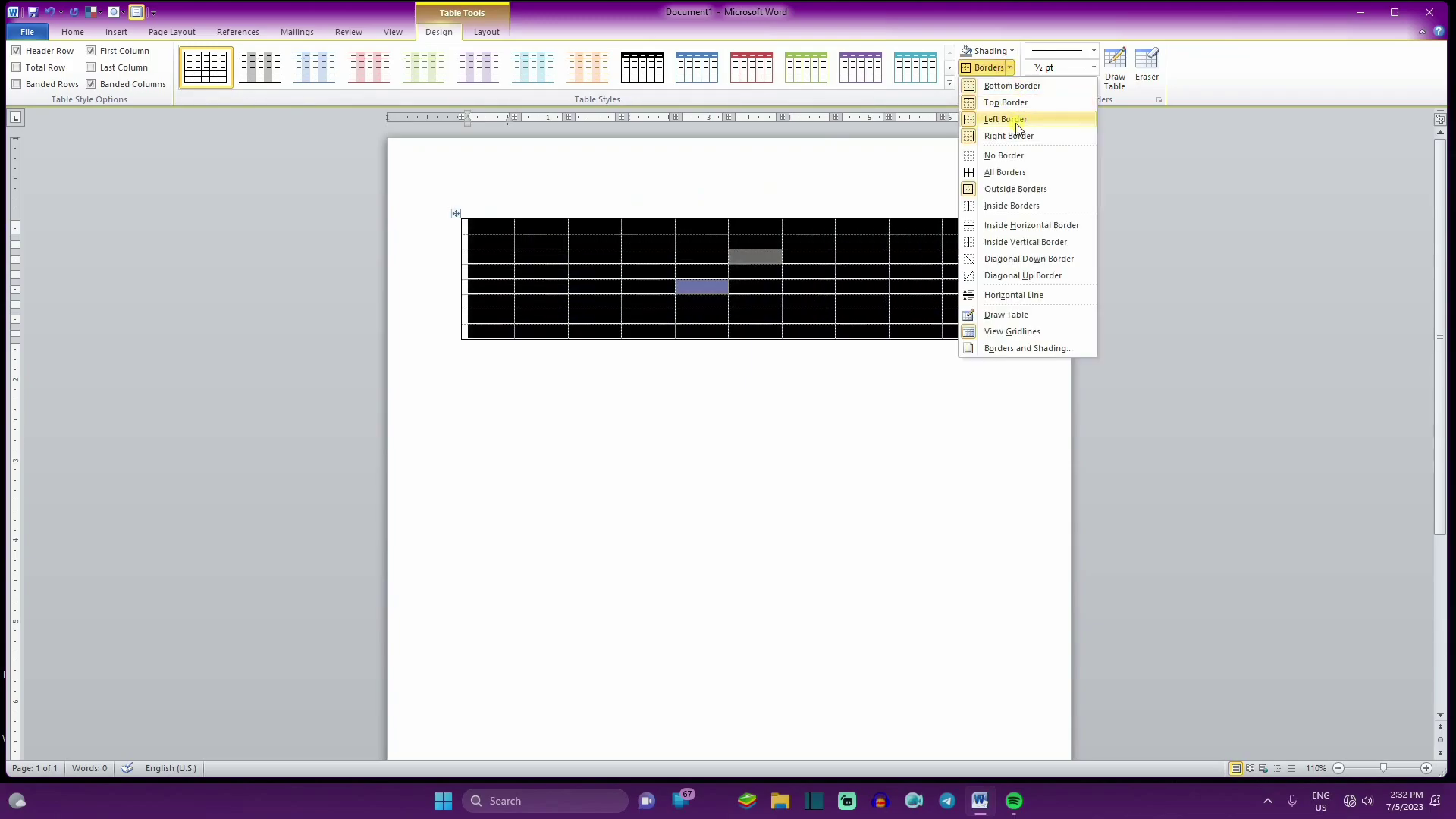
{"action": "left_click", "coordinate": [1019, 175]}
{"action": "left_click", "coordinate": [889, 221]}
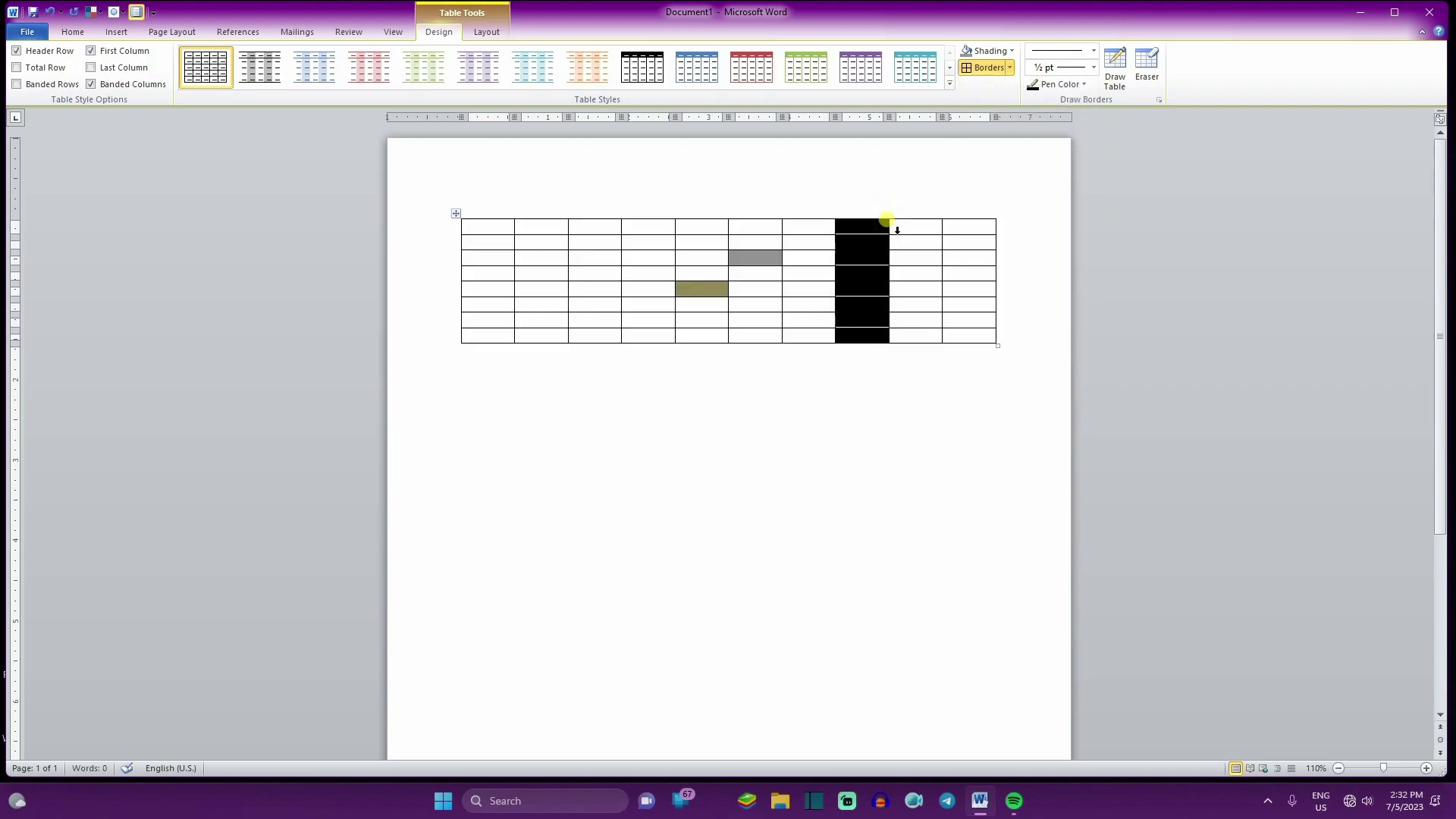
{"action": "left_click", "coordinate": [846, 277]}
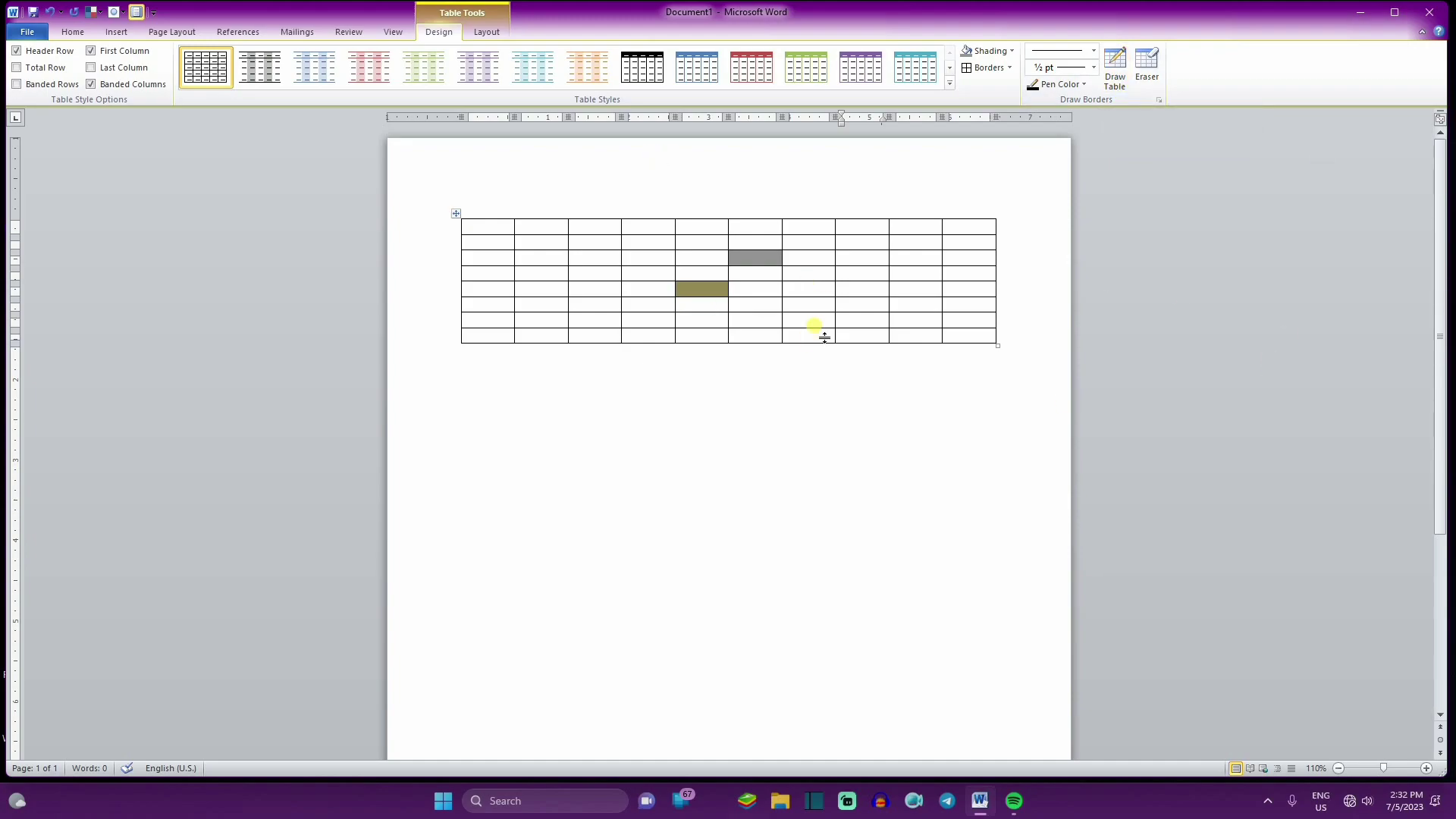
{"action": "left_click", "coordinate": [843, 370]}
{"action": "left_click", "coordinate": [589, 261]}
Step: Draw two dash-dot borders across the top rows of the table
{"action": "left_click", "coordinate": [1093, 50]}
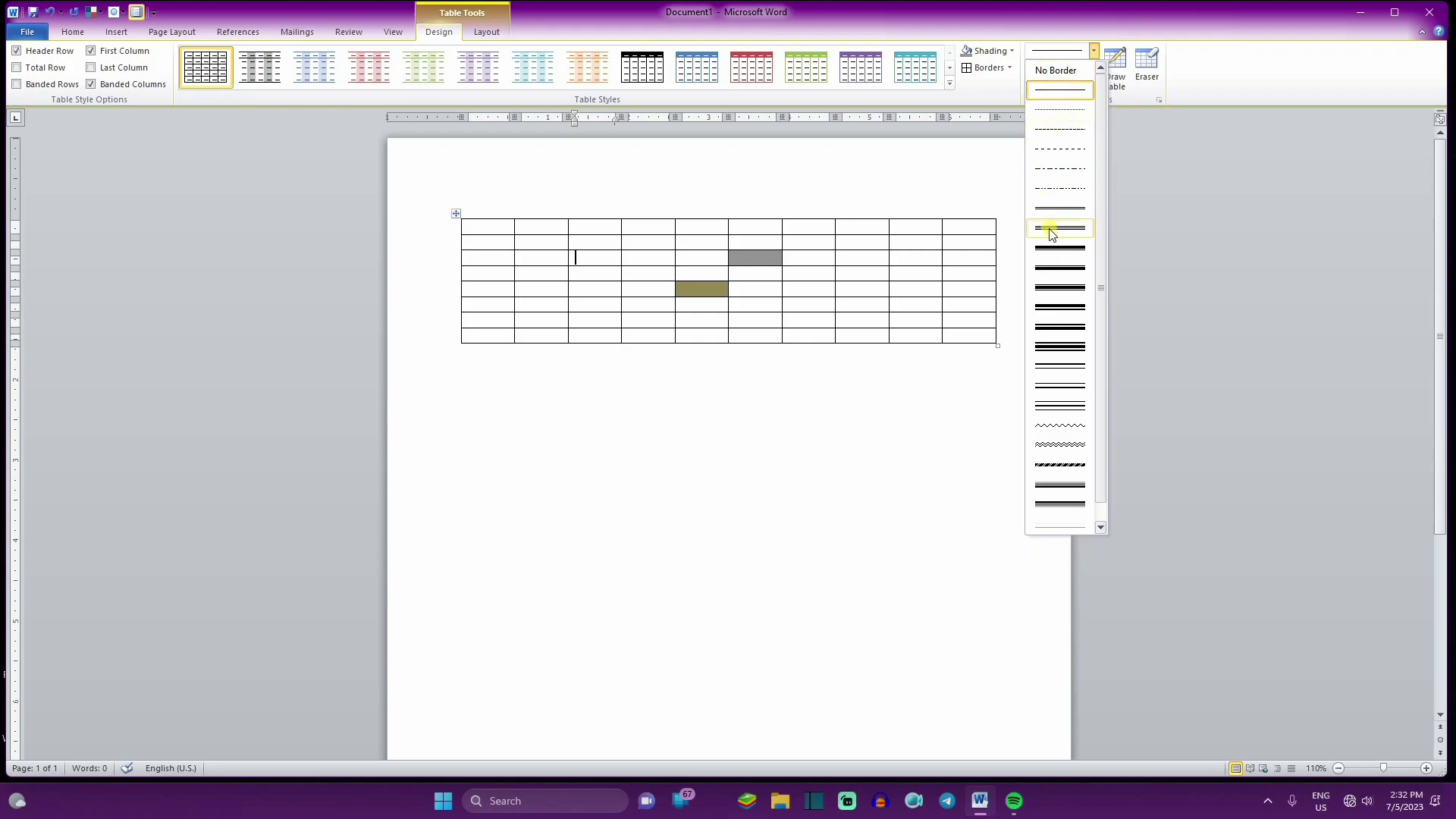
{"action": "left_click", "coordinate": [1043, 169]}
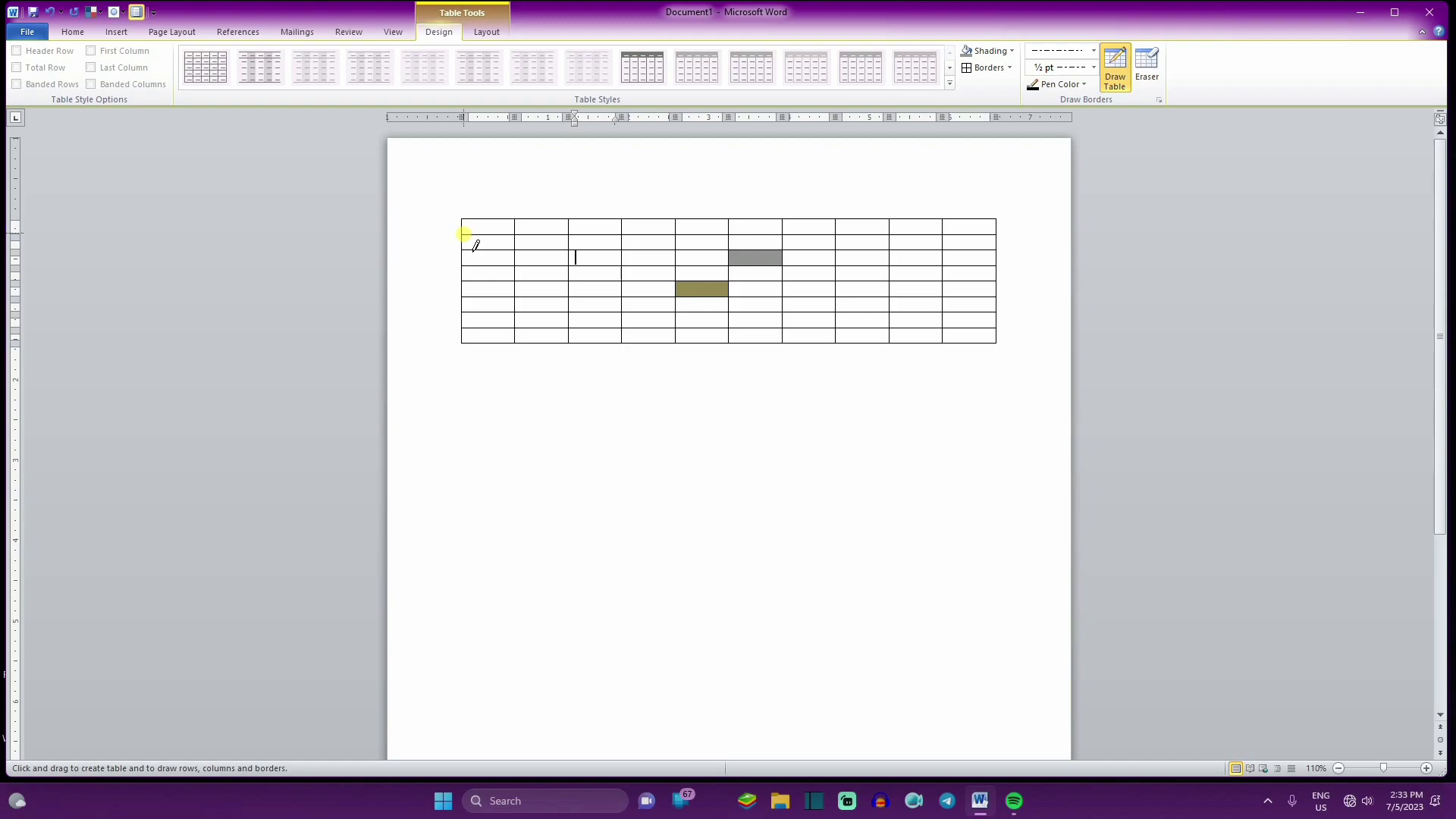
{"action": "left_click_drag", "start_coordinate": [464, 235], "coordinate": [977, 235]}
{"action": "mouse_move", "coordinate": [468, 252]}
{"action": "left_mouse_down"}
{"action": "mouse_move", "coordinate": [727, 267]}
{"action": "mouse_move", "coordinate": [994, 252]}
{"action": "left_mouse_up"}
Step: Draw a 6 pt dashed black border, then a light blue-grey one, across middle rows
{"action": "left_click", "coordinate": [1095, 69]}
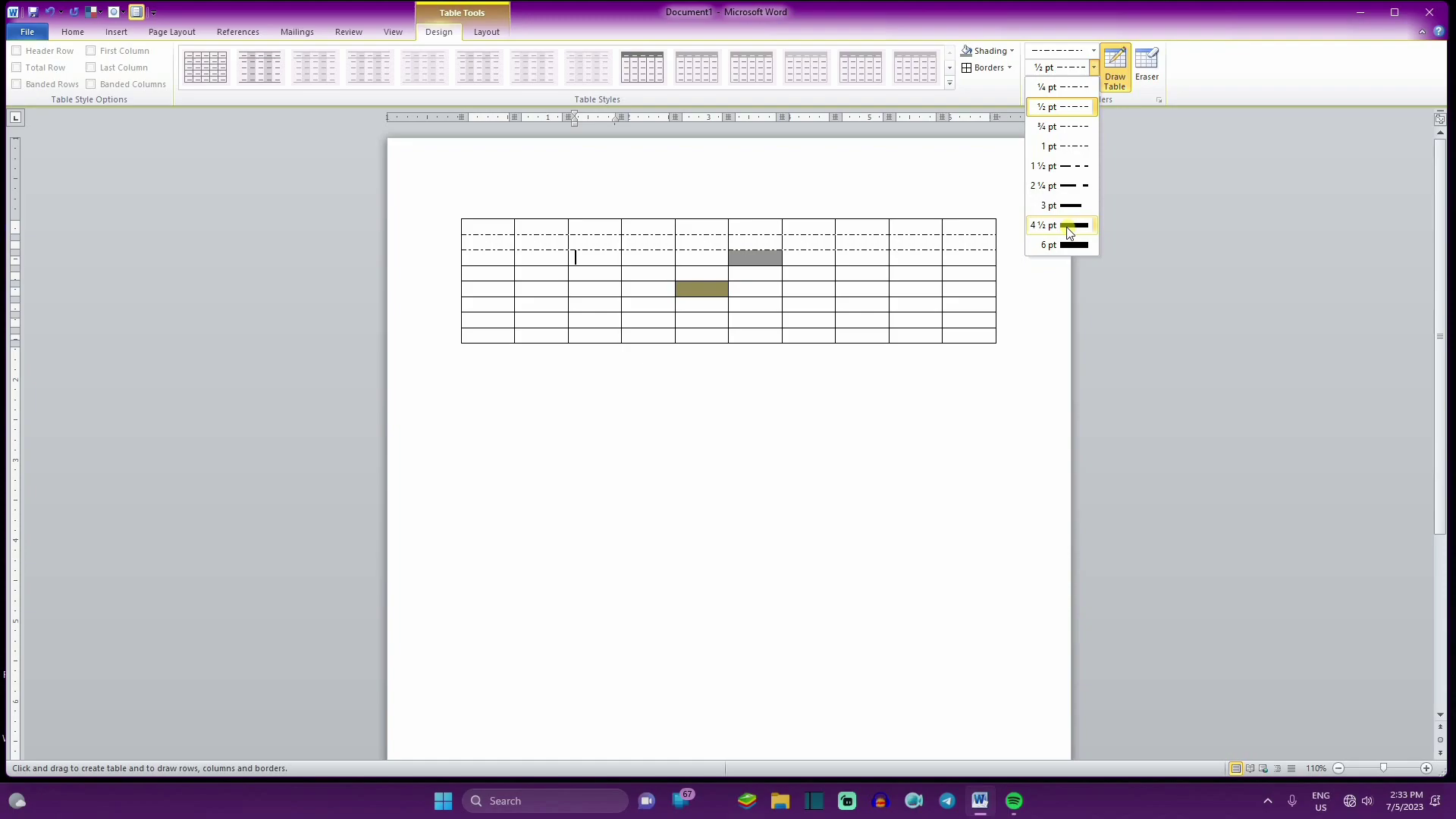
{"action": "left_click", "coordinate": [1071, 244]}
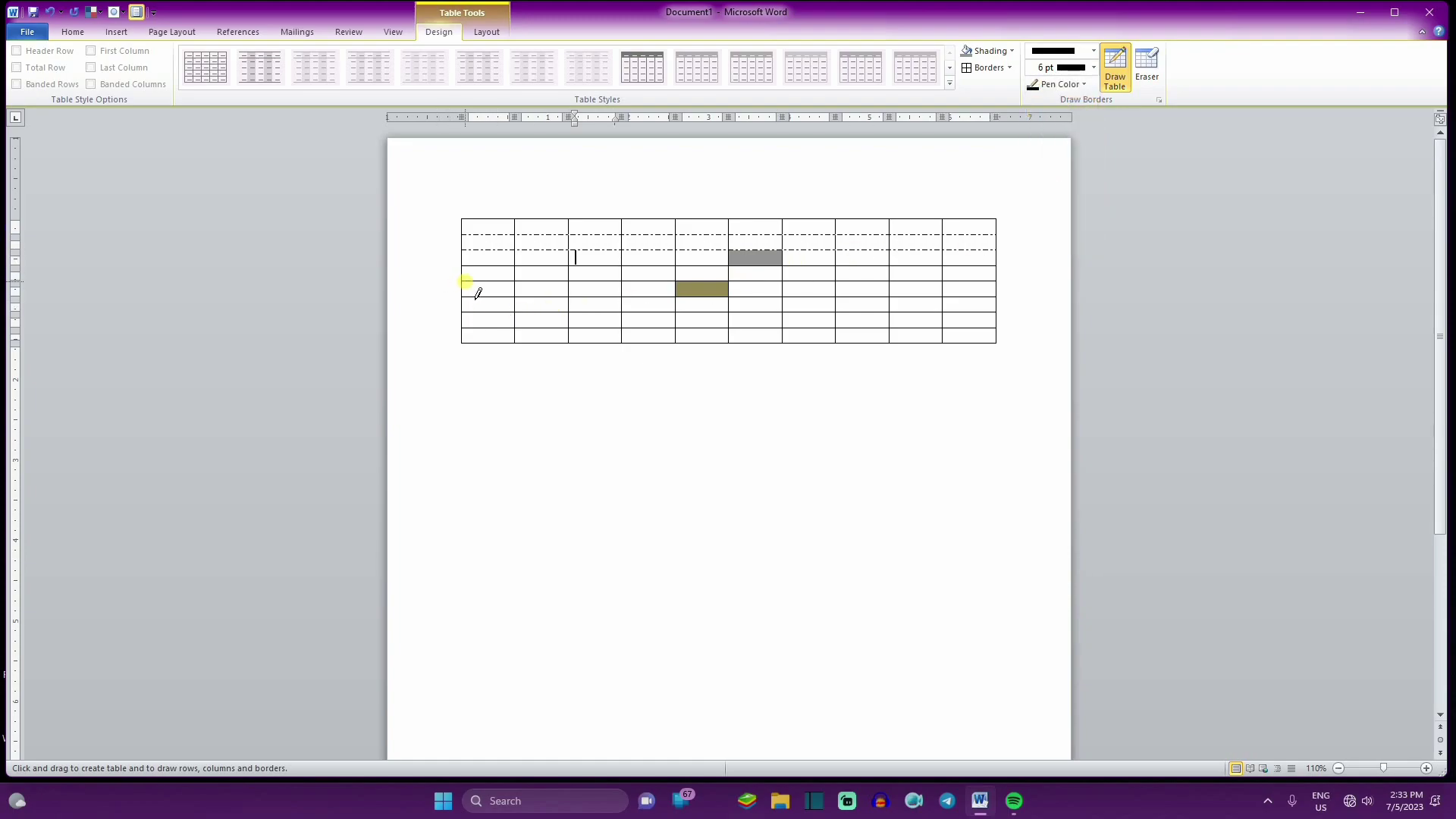
{"action": "left_click_drag", "start_coordinate": [464, 282], "coordinate": [971, 292]}
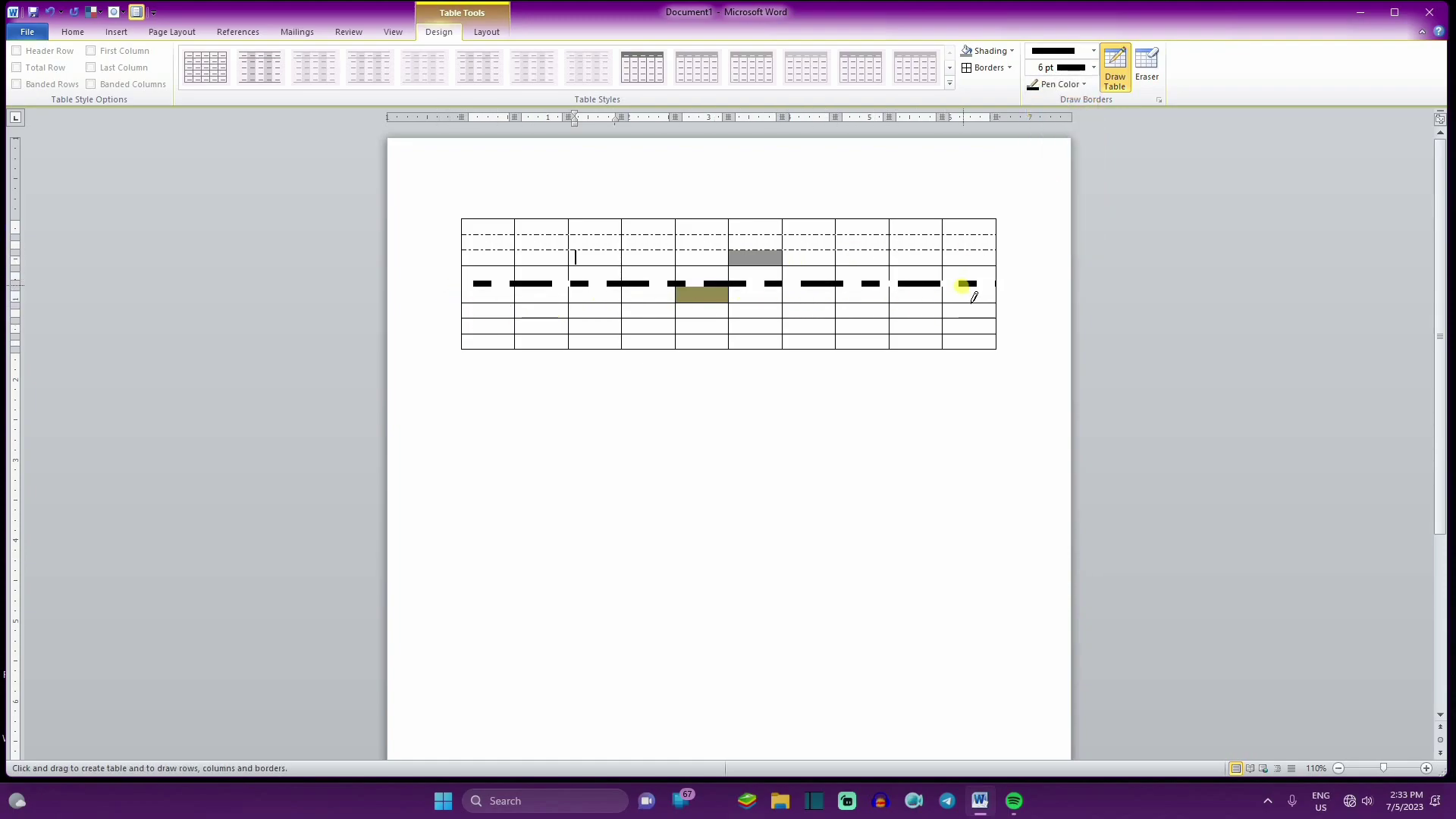
{"action": "left_click", "coordinate": [1090, 84]}
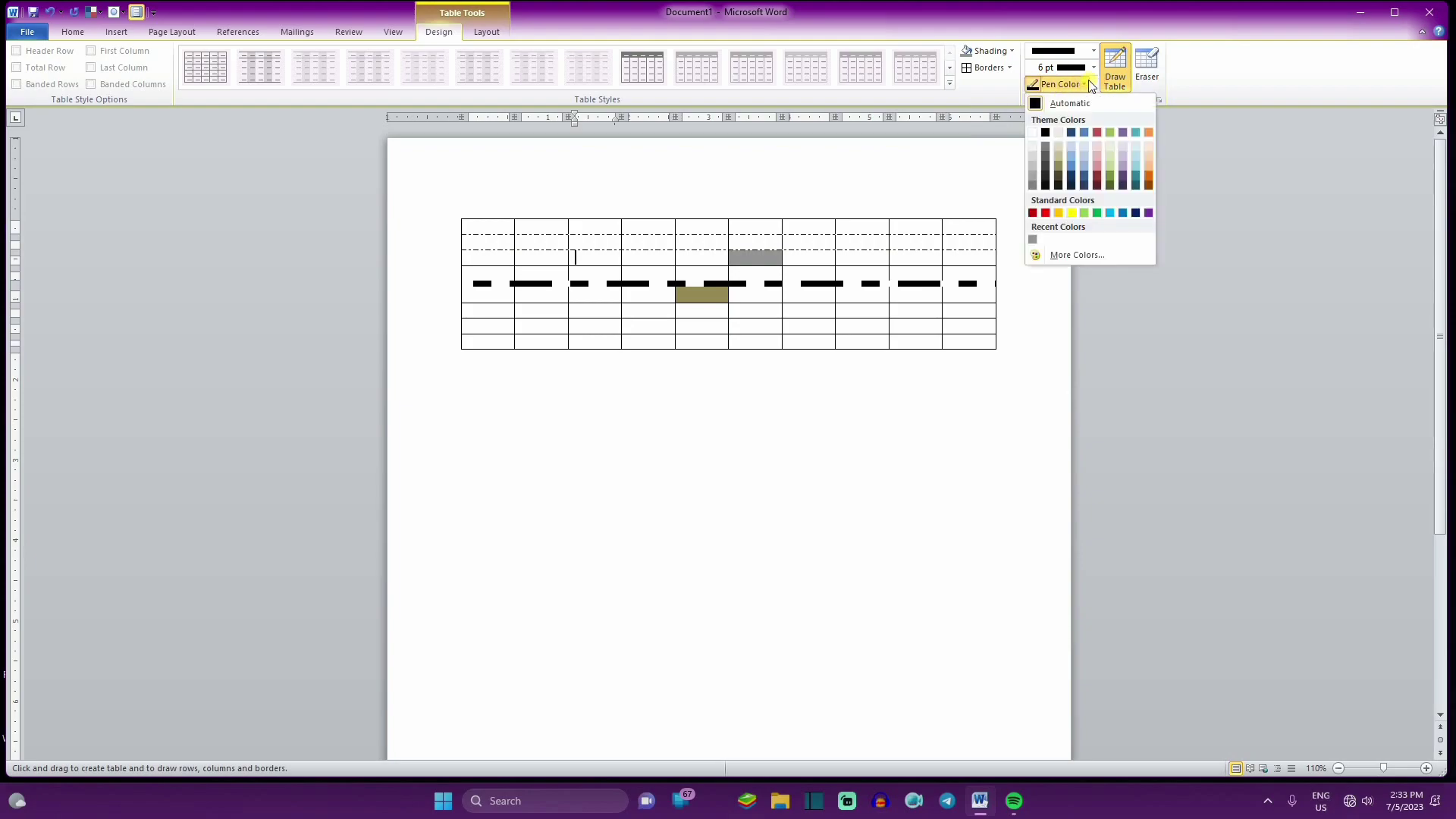
{"action": "left_click", "coordinate": [1085, 146]}
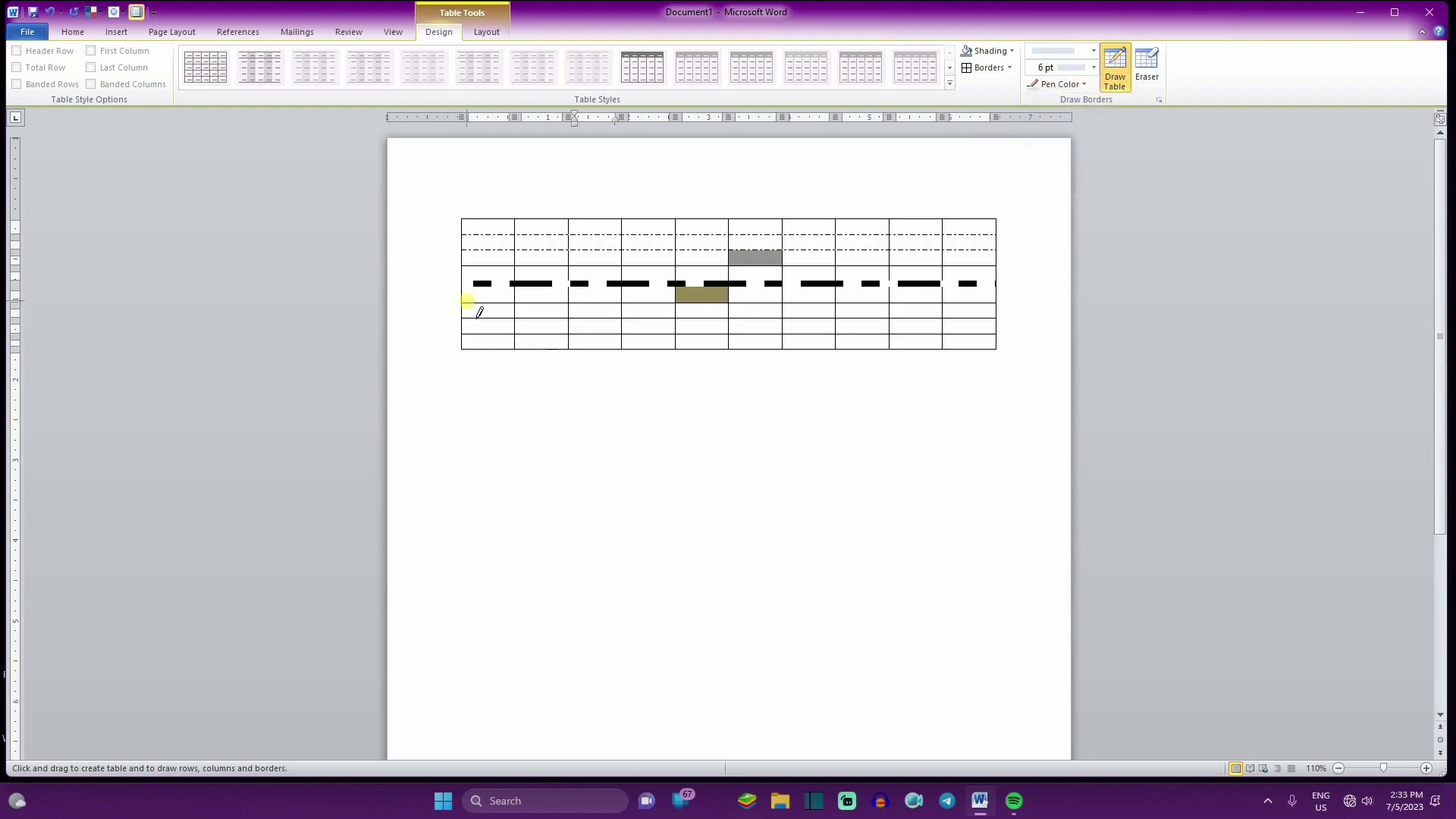
{"action": "left_click_drag", "start_coordinate": [468, 301], "coordinate": [990, 306]}
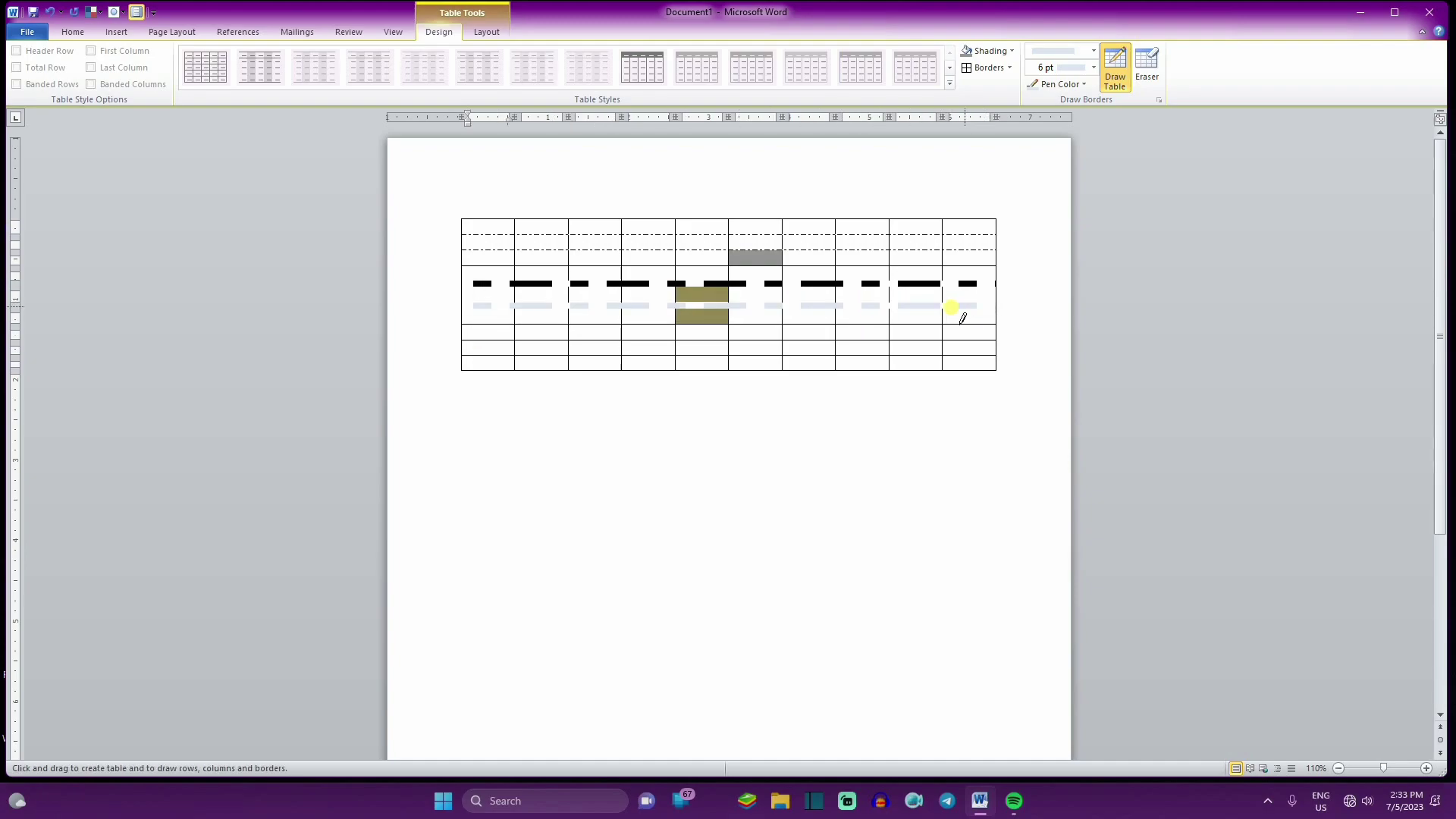
Step: Draw a ¾ pt double-line border near the bottom of the table
{"action": "left_click", "coordinate": [1095, 69]}
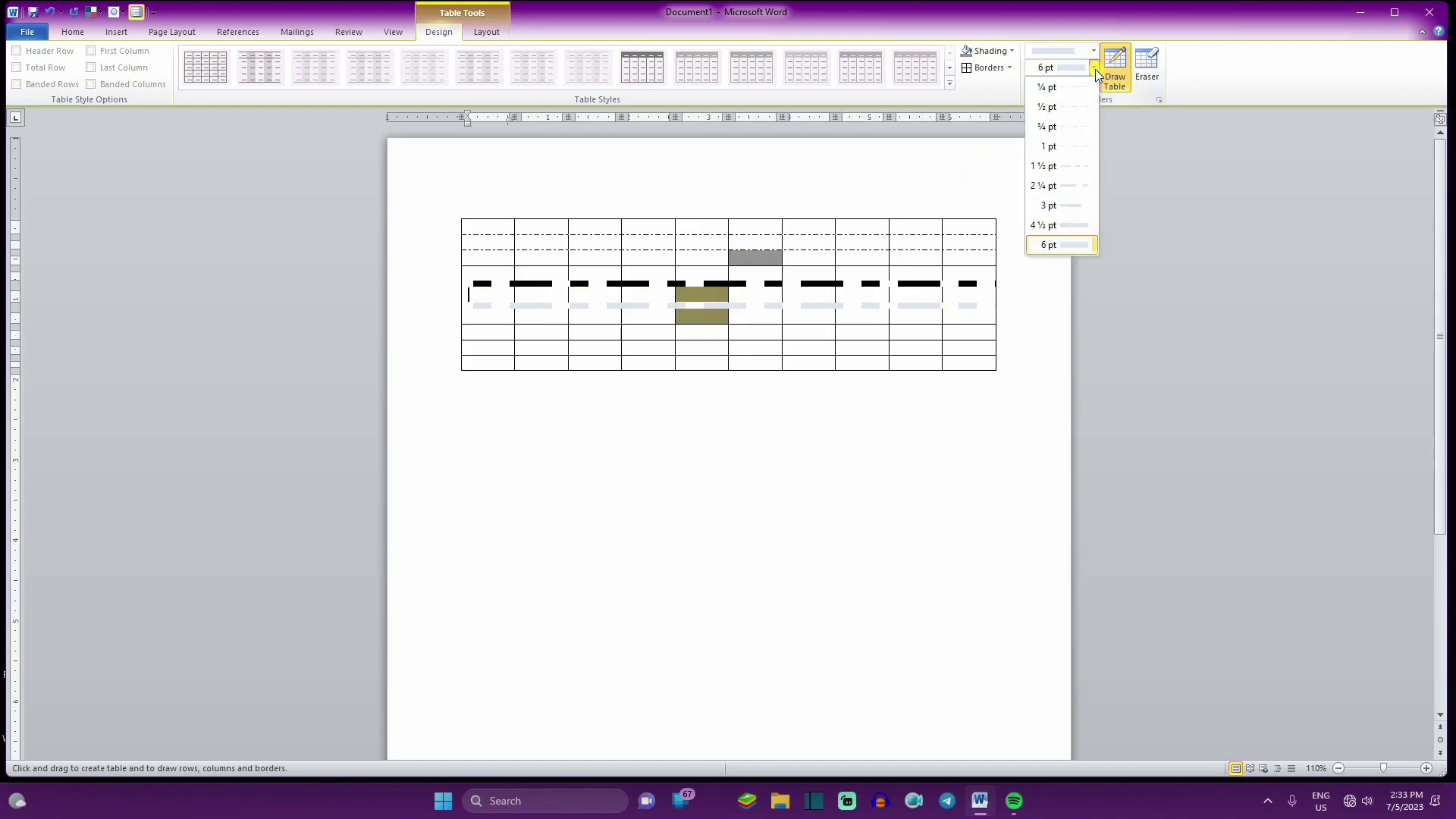
{"action": "left_click", "coordinate": [1072, 125]}
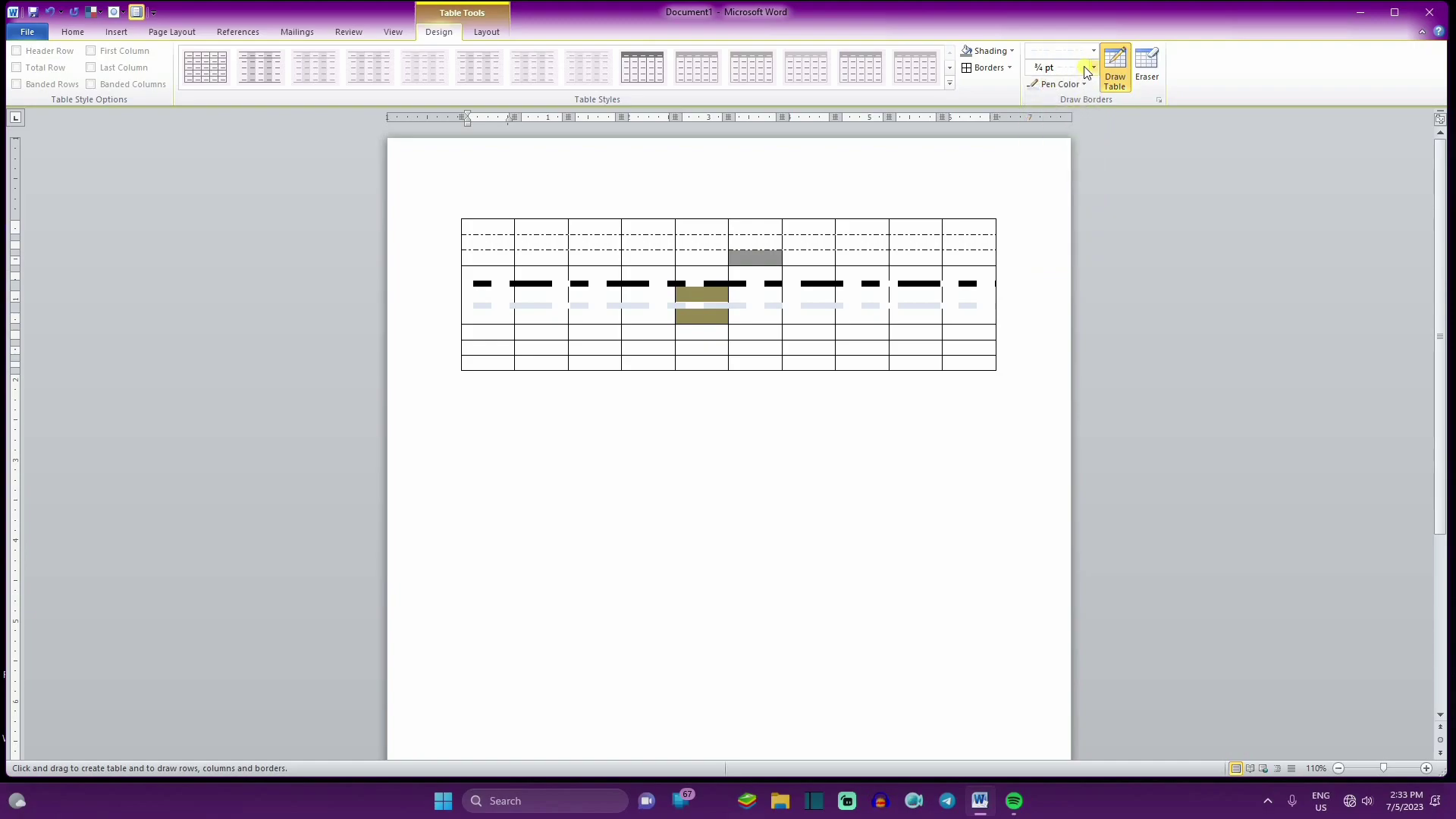
{"action": "left_click", "coordinate": [1094, 53]}
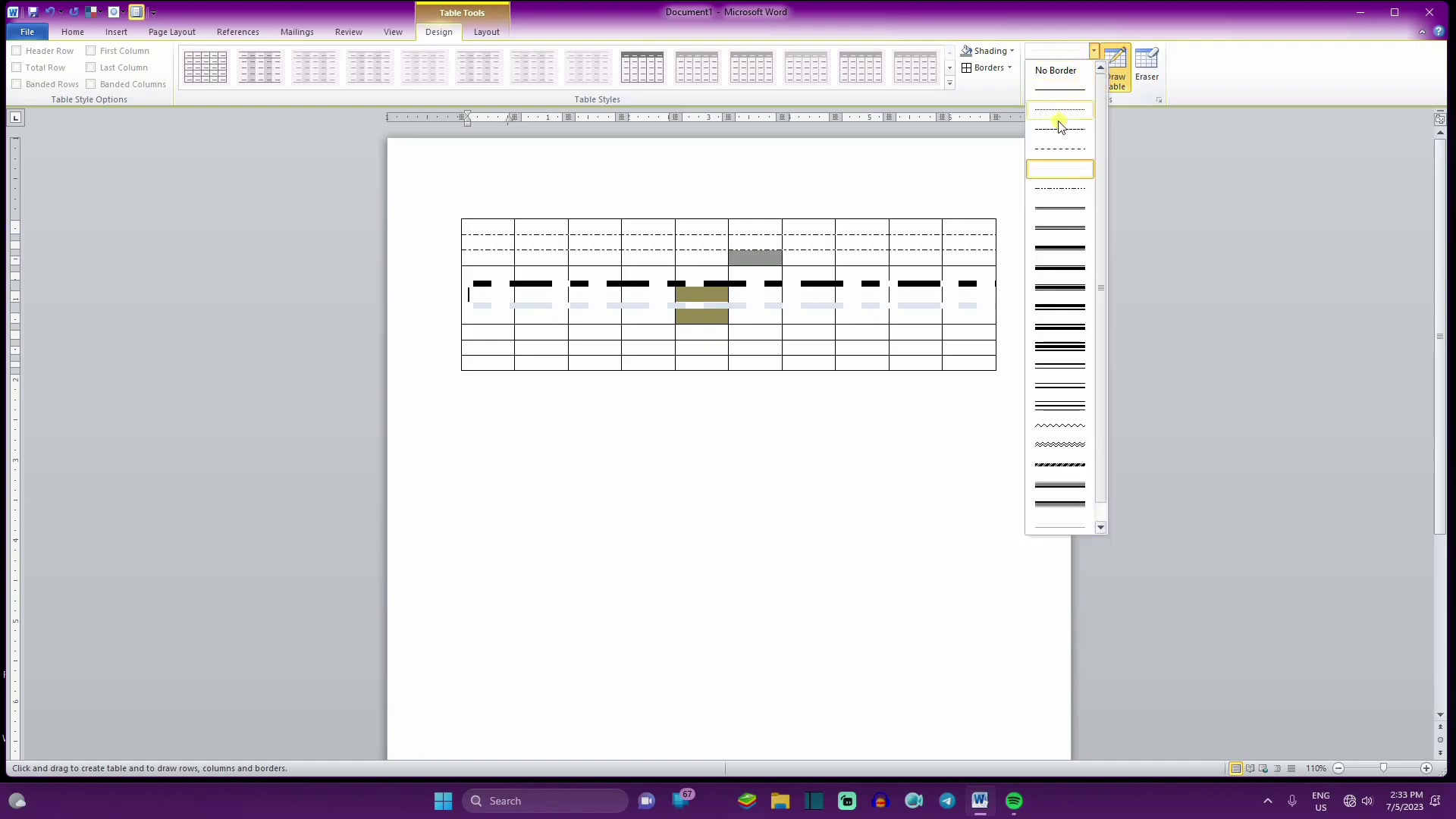
{"action": "left_click", "coordinate": [1061, 367]}
{"action": "left_click_drag", "start_coordinate": [467, 335], "coordinate": [961, 339]}
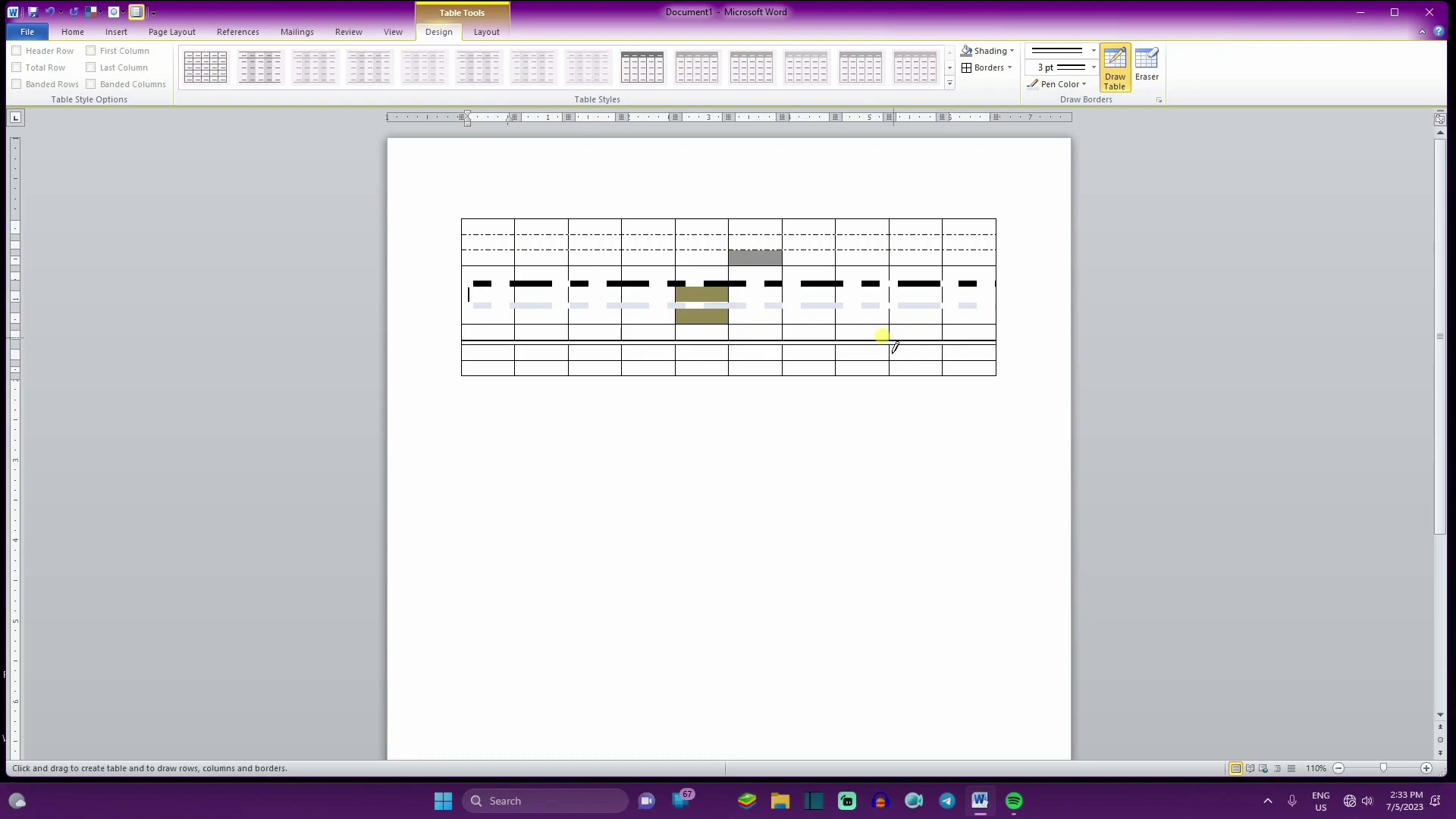
Step: Draw a new table below the first and split it into five rows
{"action": "left_click", "coordinate": [1111, 72]}
{"action": "left_click", "coordinate": [1107, 74]}
{"action": "left_click_drag", "start_coordinate": [468, 408], "coordinate": [1008, 566]}
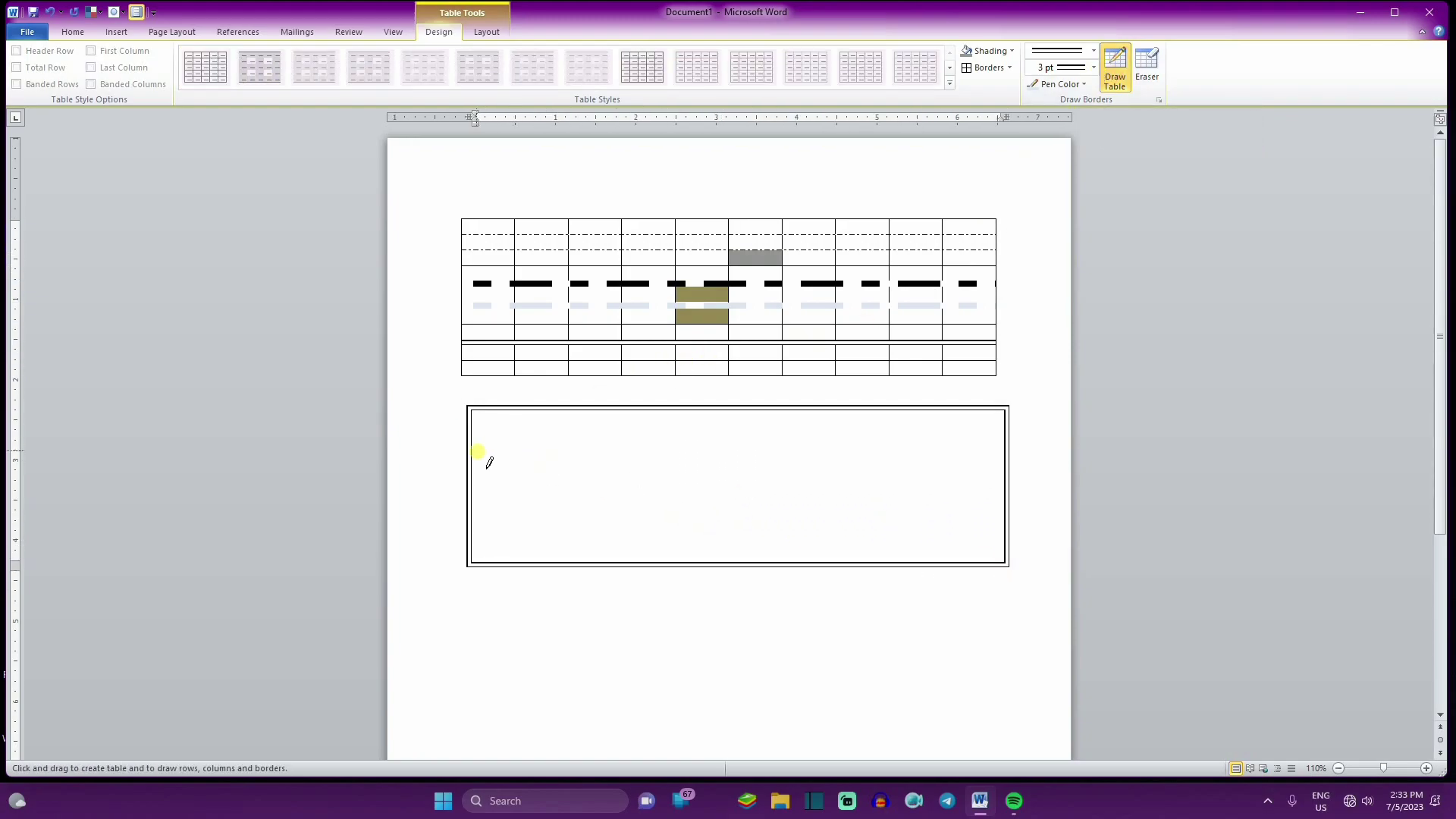
{"action": "left_click_drag", "start_coordinate": [482, 451], "coordinate": [898, 455]}
{"action": "left_click_drag", "start_coordinate": [666, 485], "coordinate": [849, 487]}
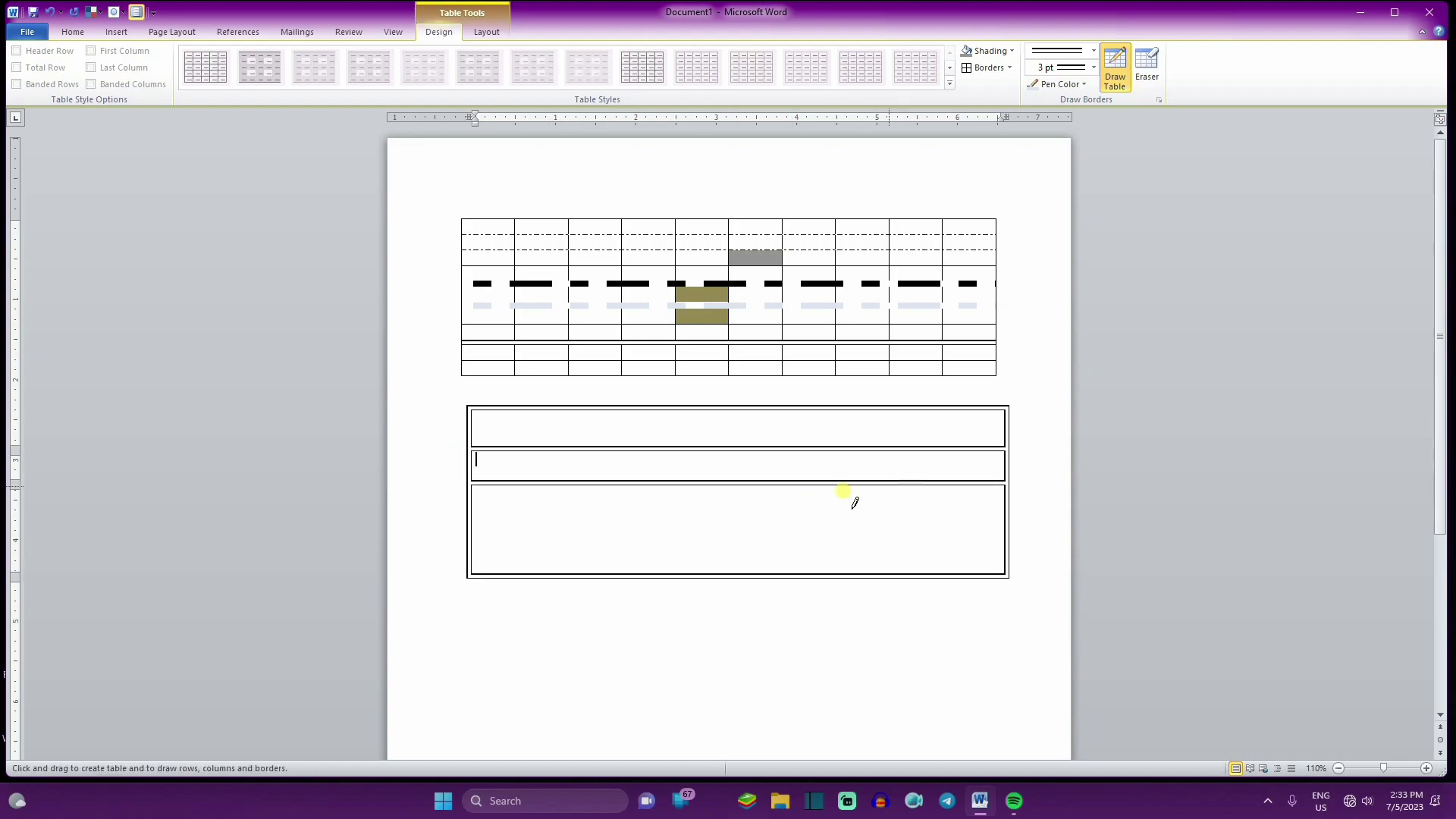
{"action": "left_click_drag", "start_coordinate": [706, 517], "coordinate": [858, 519]}
{"action": "left_click_drag", "start_coordinate": [728, 555], "coordinate": [872, 556]}
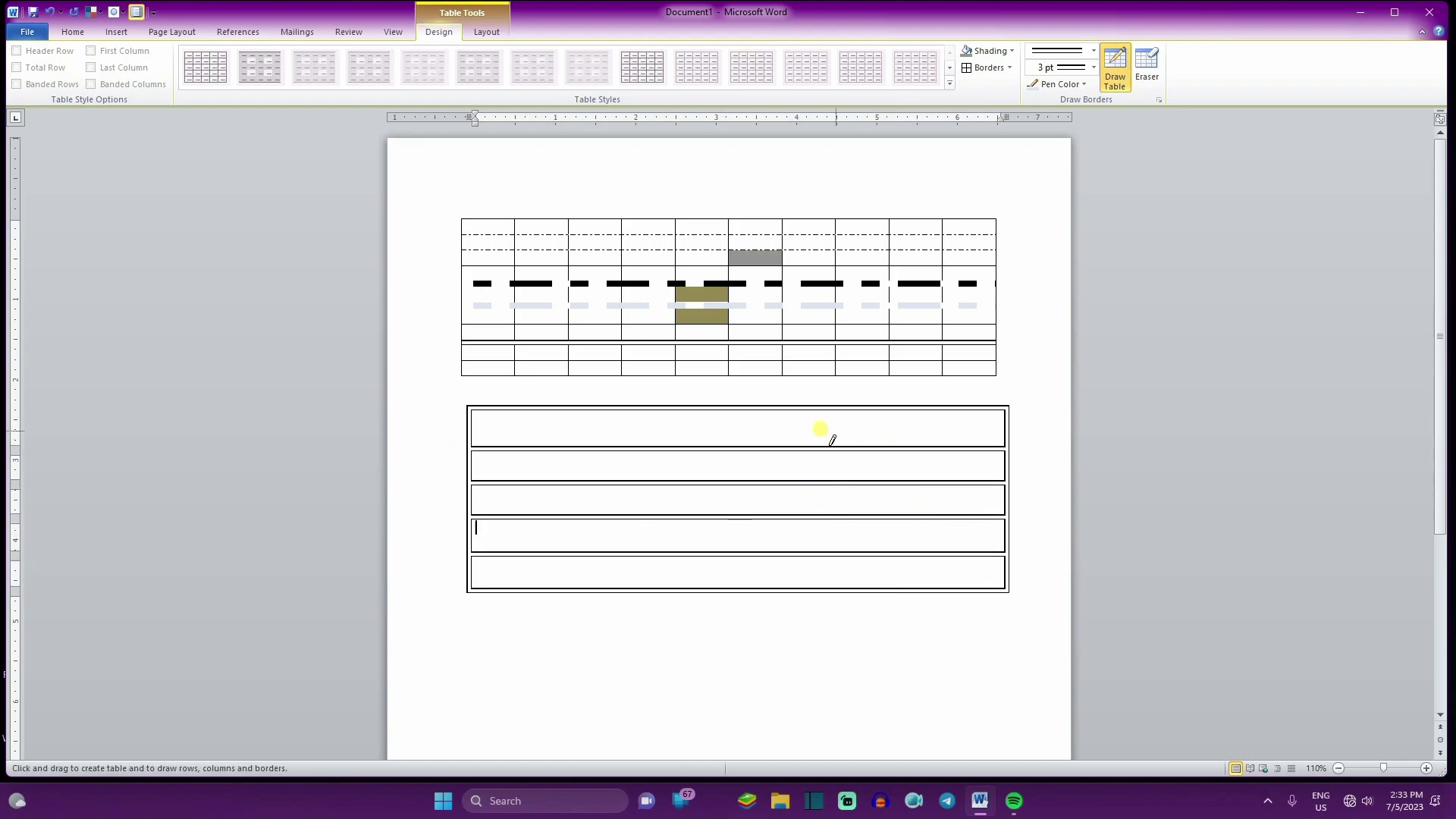
Step: Divide the lower drawn table into columns with vertical borders
{"action": "left_click_drag", "start_coordinate": [571, 433], "coordinate": [570, 584]}
{"action": "mouse_move", "coordinate": [641, 427]}
{"action": "left_mouse_down"}
{"action": "mouse_move", "coordinate": [676, 575]}
{"action": "mouse_move", "coordinate": [653, 594]}
{"action": "left_mouse_up"}
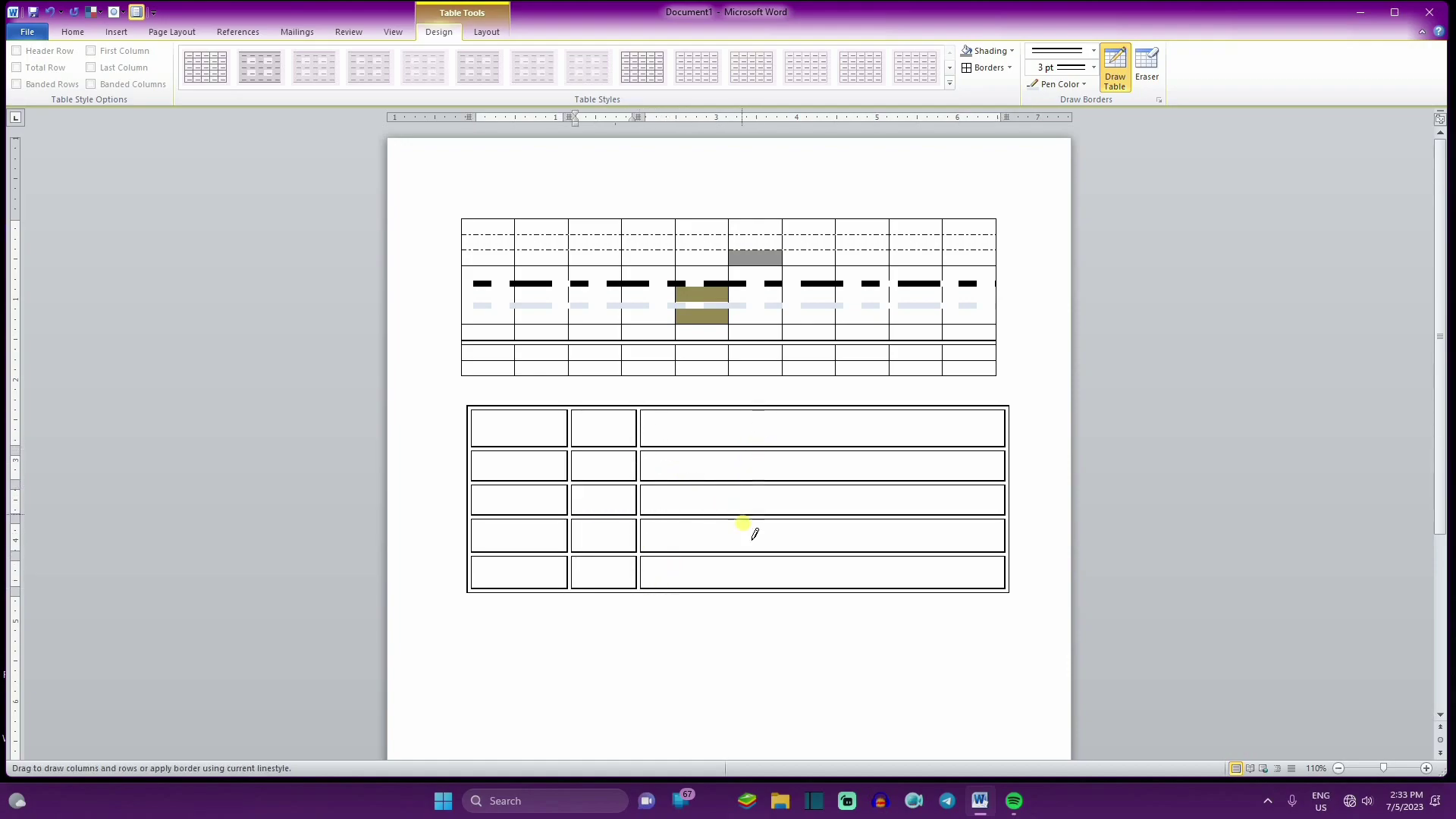
{"action": "left_click_drag", "start_coordinate": [751, 424], "coordinate": [748, 581]}
{"action": "mouse_move", "coordinate": [671, 414]}
{"action": "left_mouse_down"}
{"action": "mouse_move", "coordinate": [670, 485]}
{"action": "mouse_move", "coordinate": [708, 604]}
{"action": "left_mouse_up"}
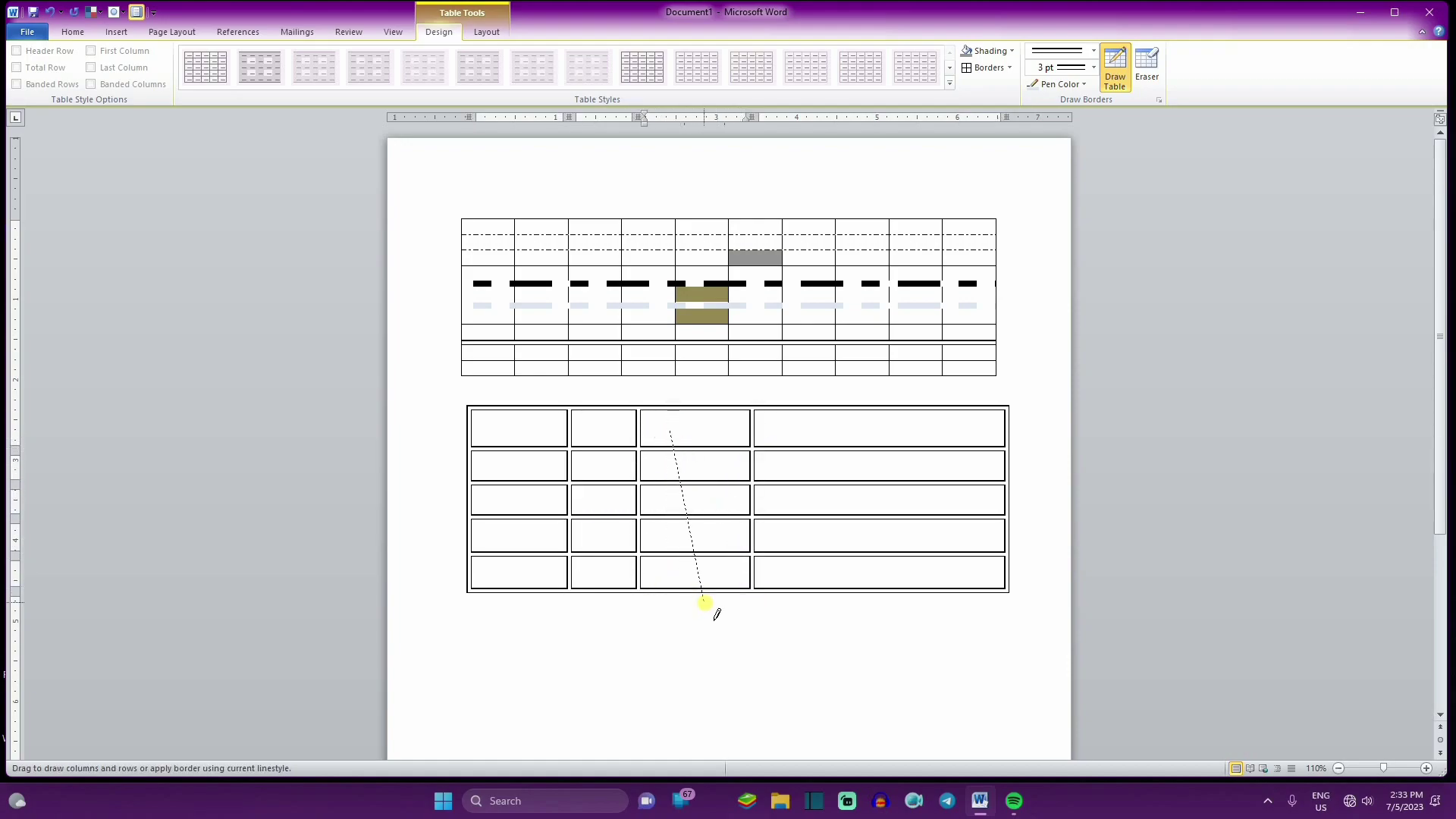
{"action": "left_click_drag", "start_coordinate": [819, 584], "coordinate": [819, 414]}
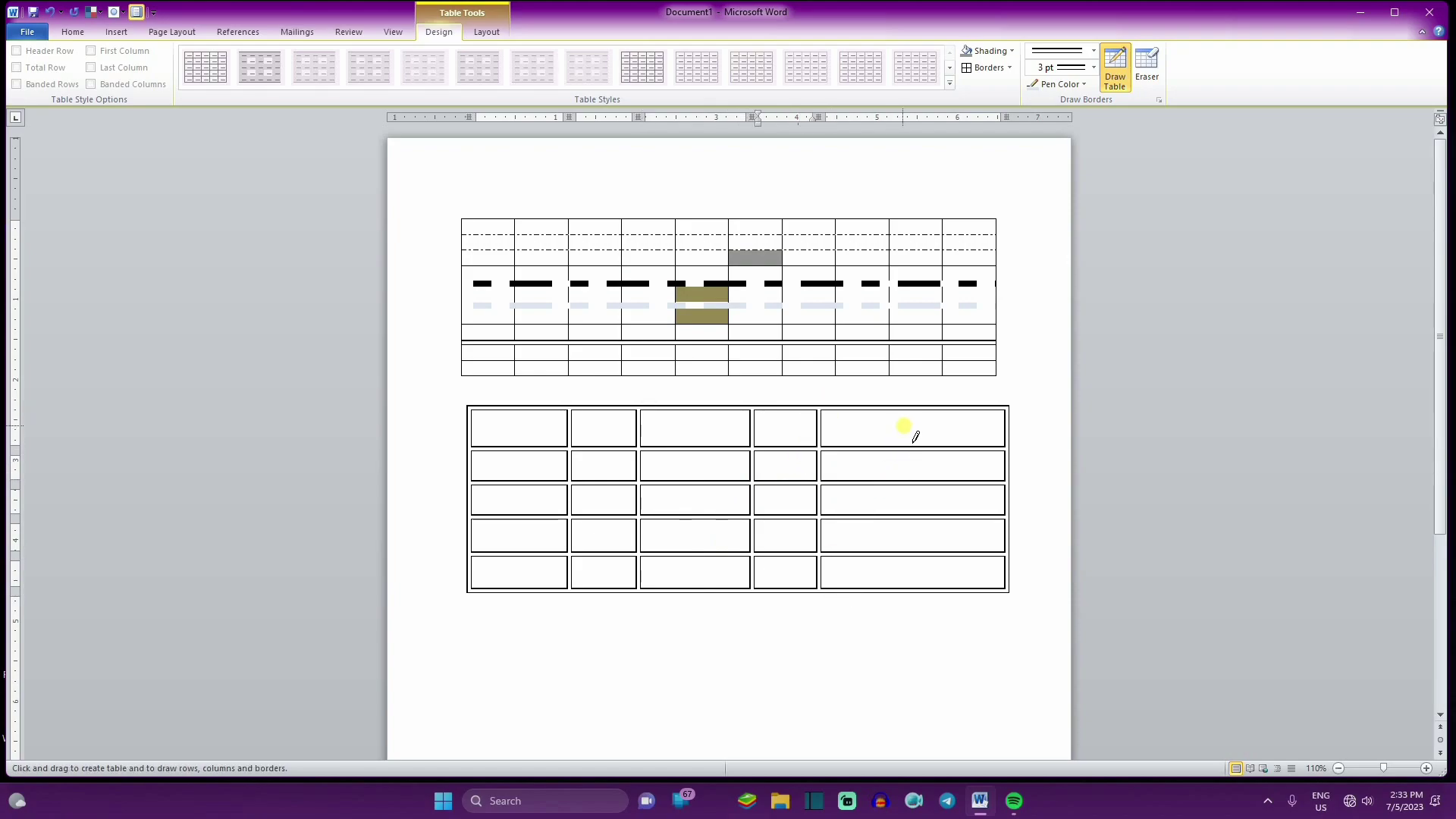
{"action": "left_click_drag", "start_coordinate": [907, 421], "coordinate": [910, 599]}
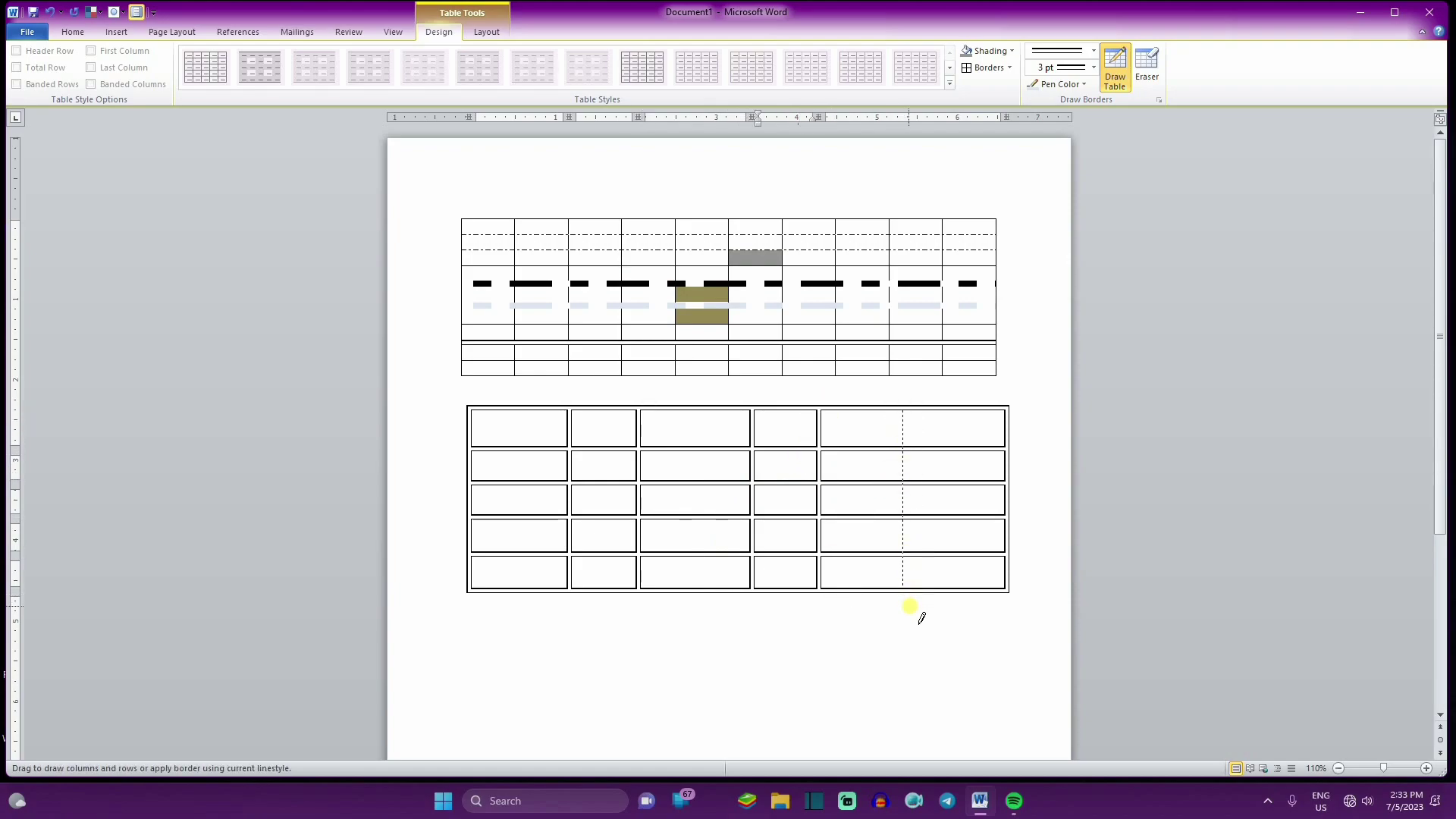
Step: Use the Eraser to wipe out the lower table and then the upper table
{"action": "left_click", "coordinate": [1145, 74]}
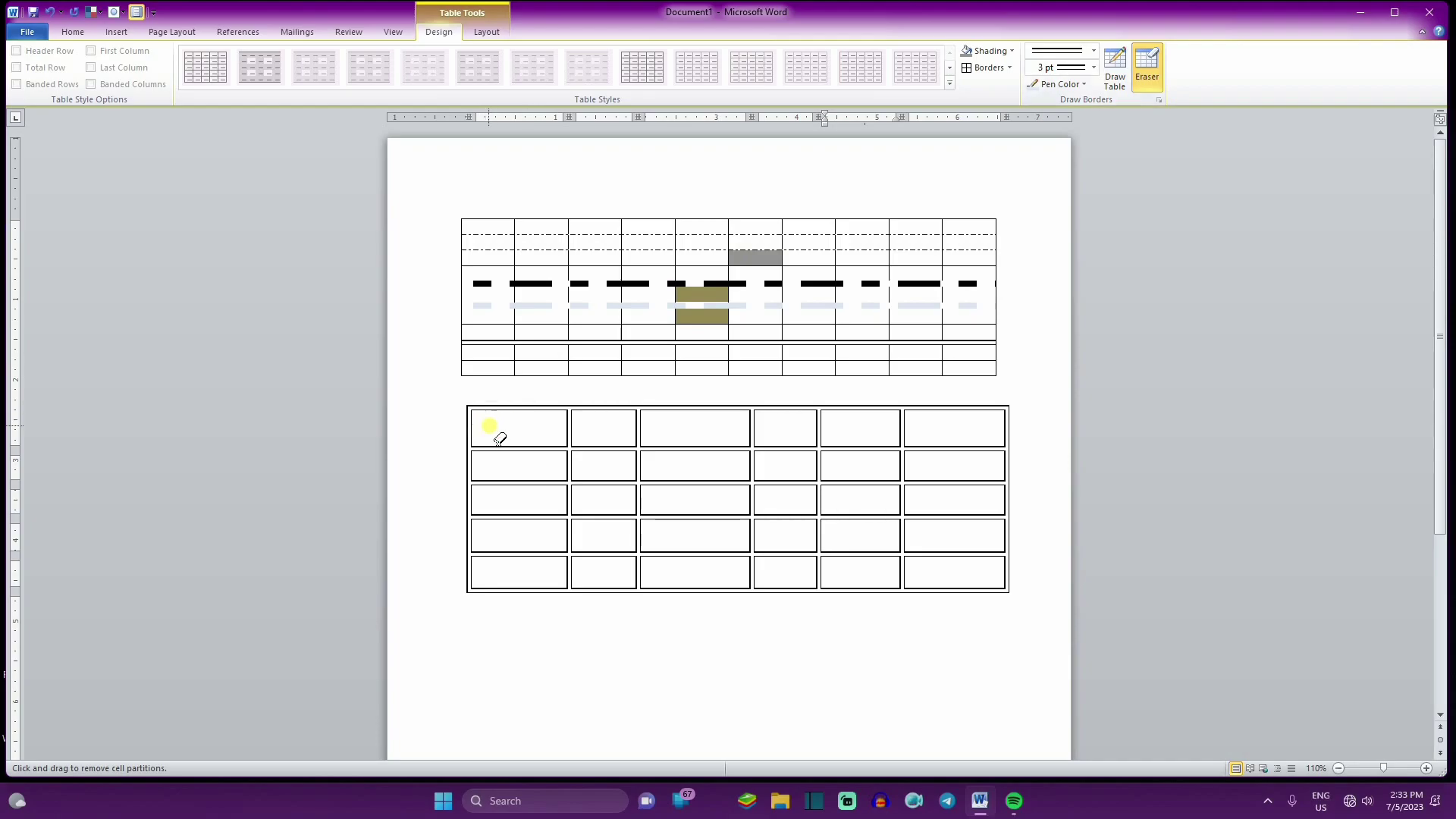
{"action": "mouse_move", "coordinate": [489, 426]}
{"action": "left_mouse_down"}
{"action": "mouse_move", "coordinate": [895, 561]}
{"action": "mouse_move", "coordinate": [946, 594]}
{"action": "left_mouse_up"}
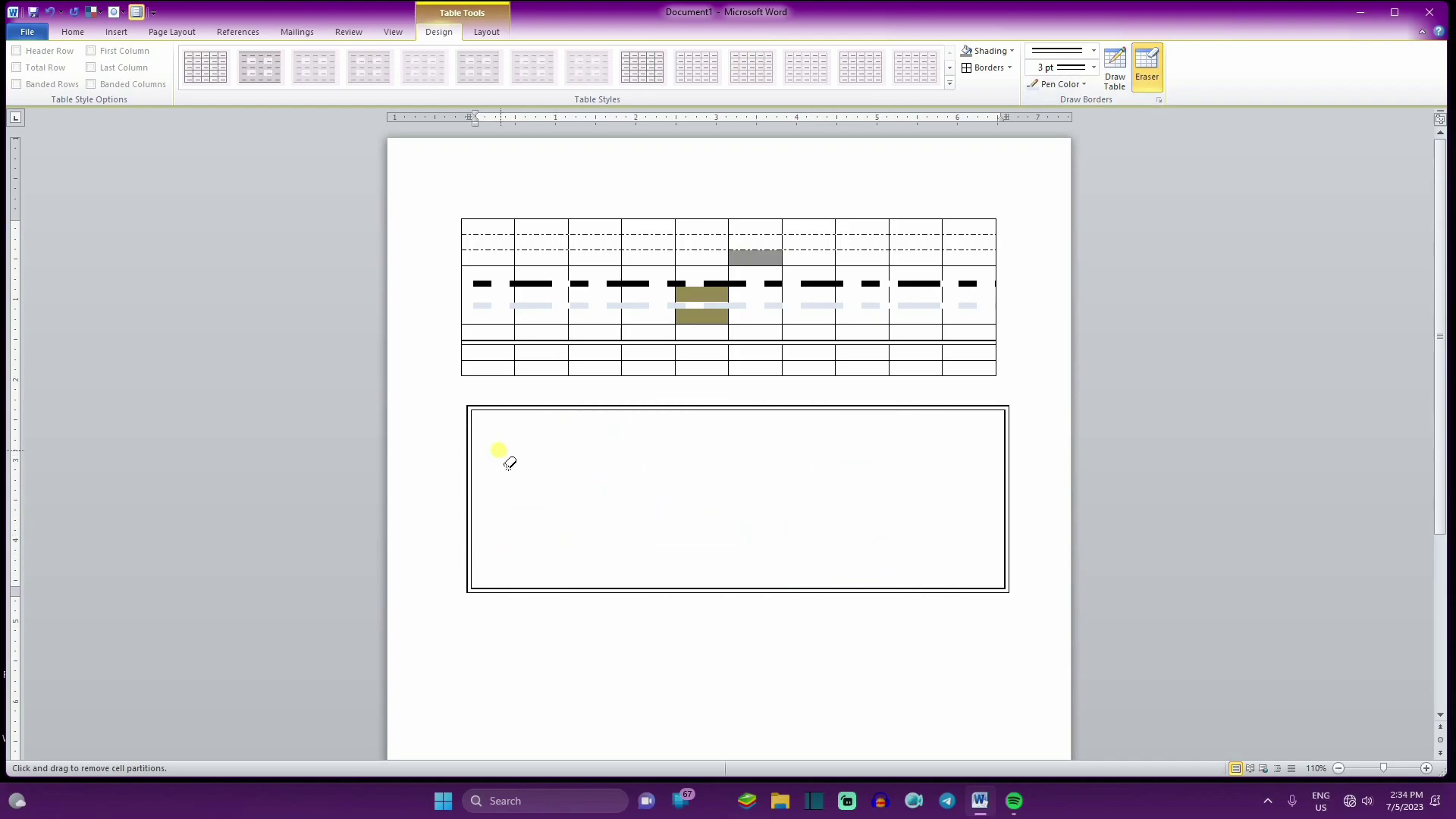
{"action": "left_click_drag", "start_coordinate": [438, 400], "coordinate": [1055, 621]}
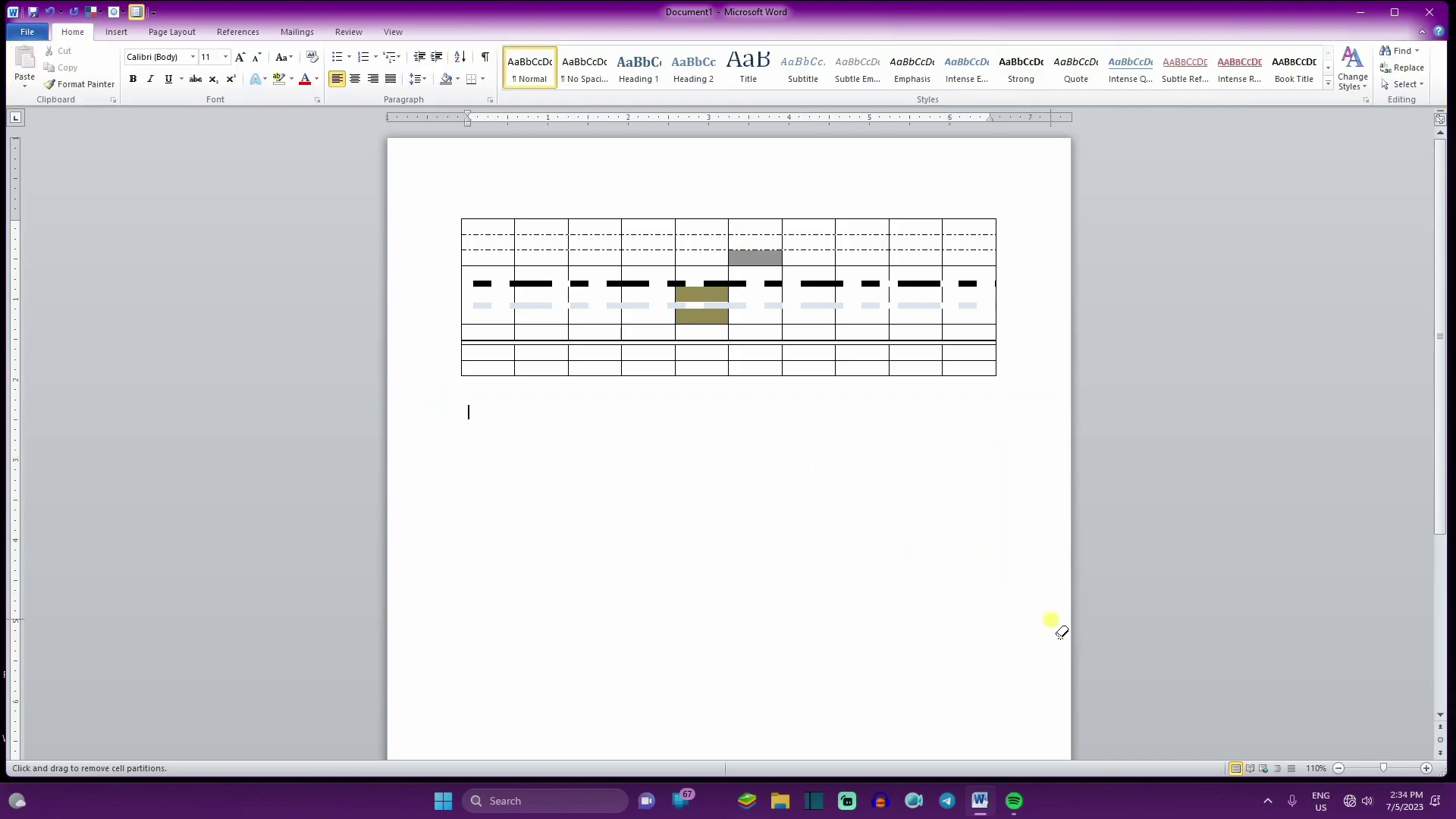
{"action": "left_click_drag", "start_coordinate": [504, 228], "coordinate": [1017, 407]}
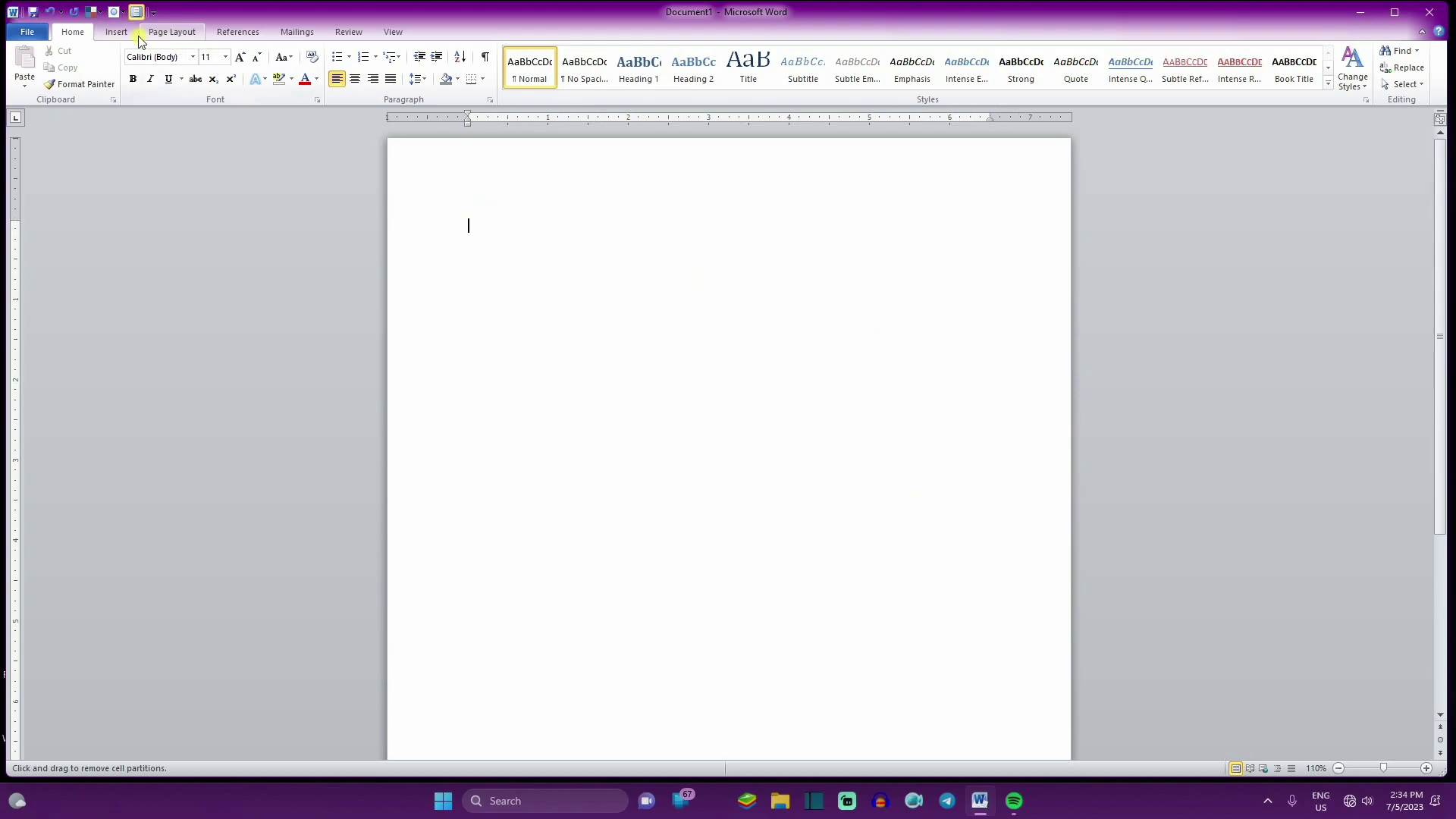
Step: Insert a 9x6 table from the Insert tab's table grid and click into it
{"action": "left_click", "coordinate": [116, 32]}
{"action": "left_click", "coordinate": [129, 79]}
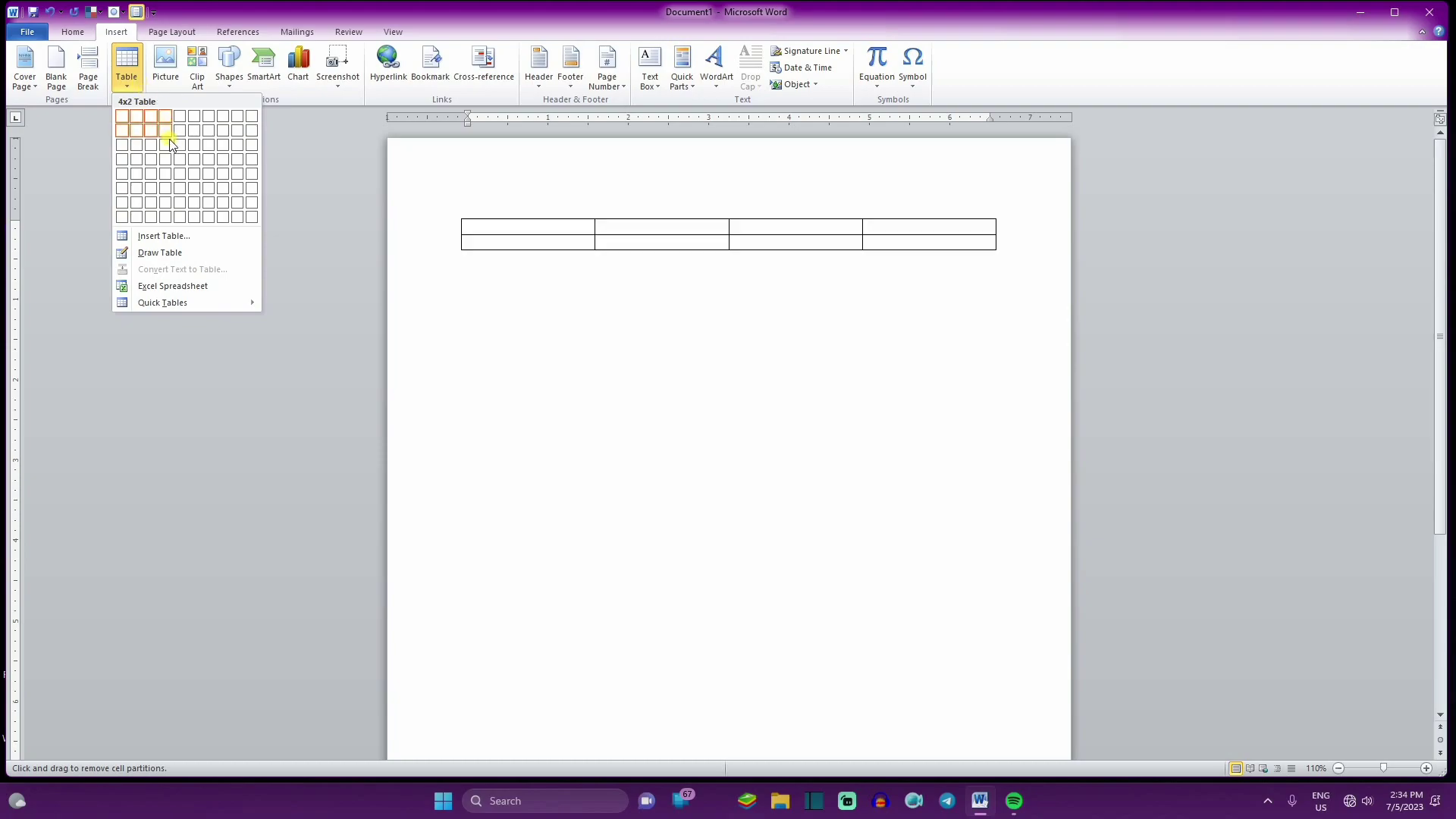
{"action": "left_click", "coordinate": [238, 188]}
{"action": "left_click", "coordinate": [614, 261]}
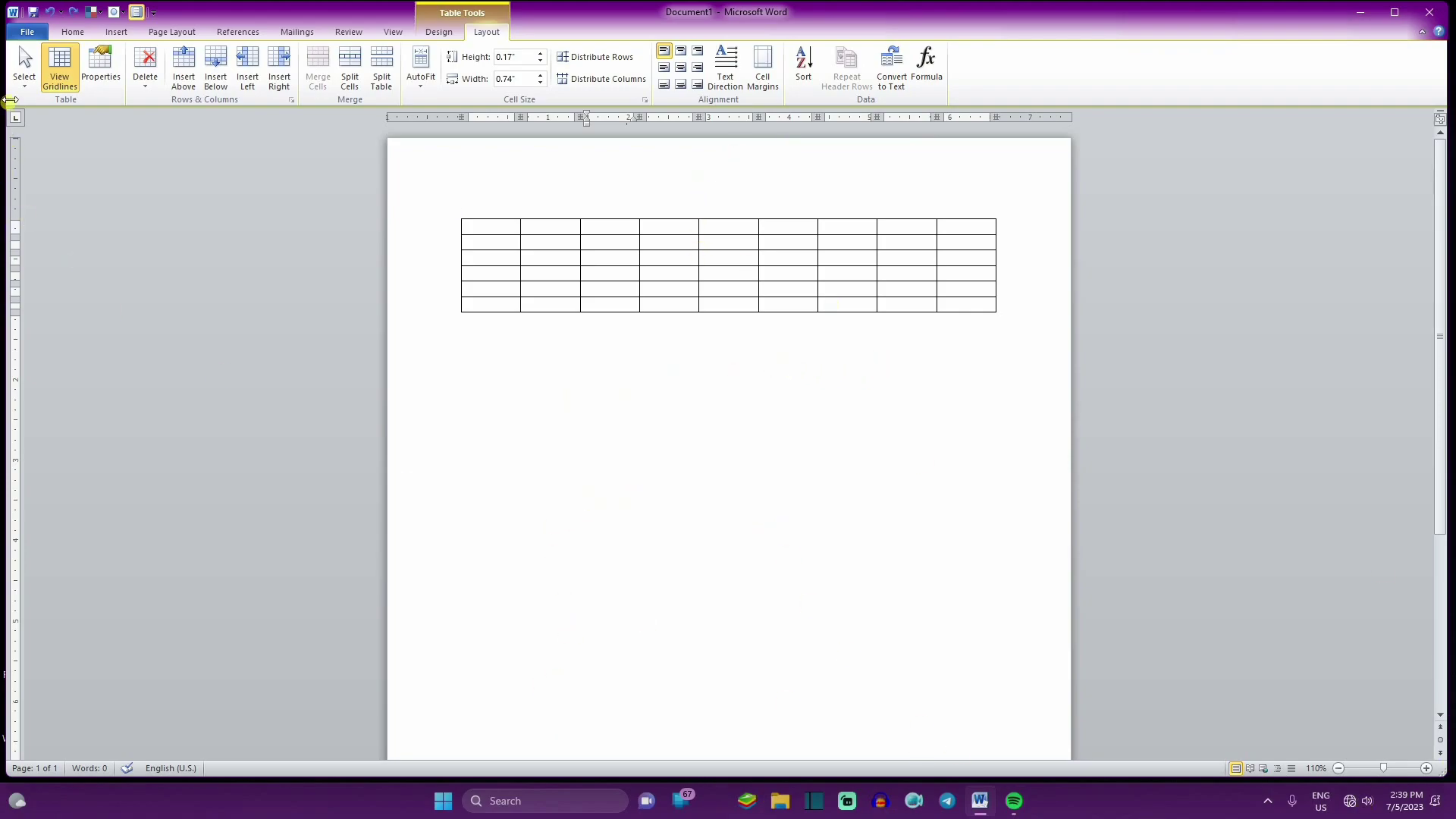
Step: Use Layout > Select to pick a single cell, then the entire third column
{"action": "left_click", "coordinate": [24, 76]}
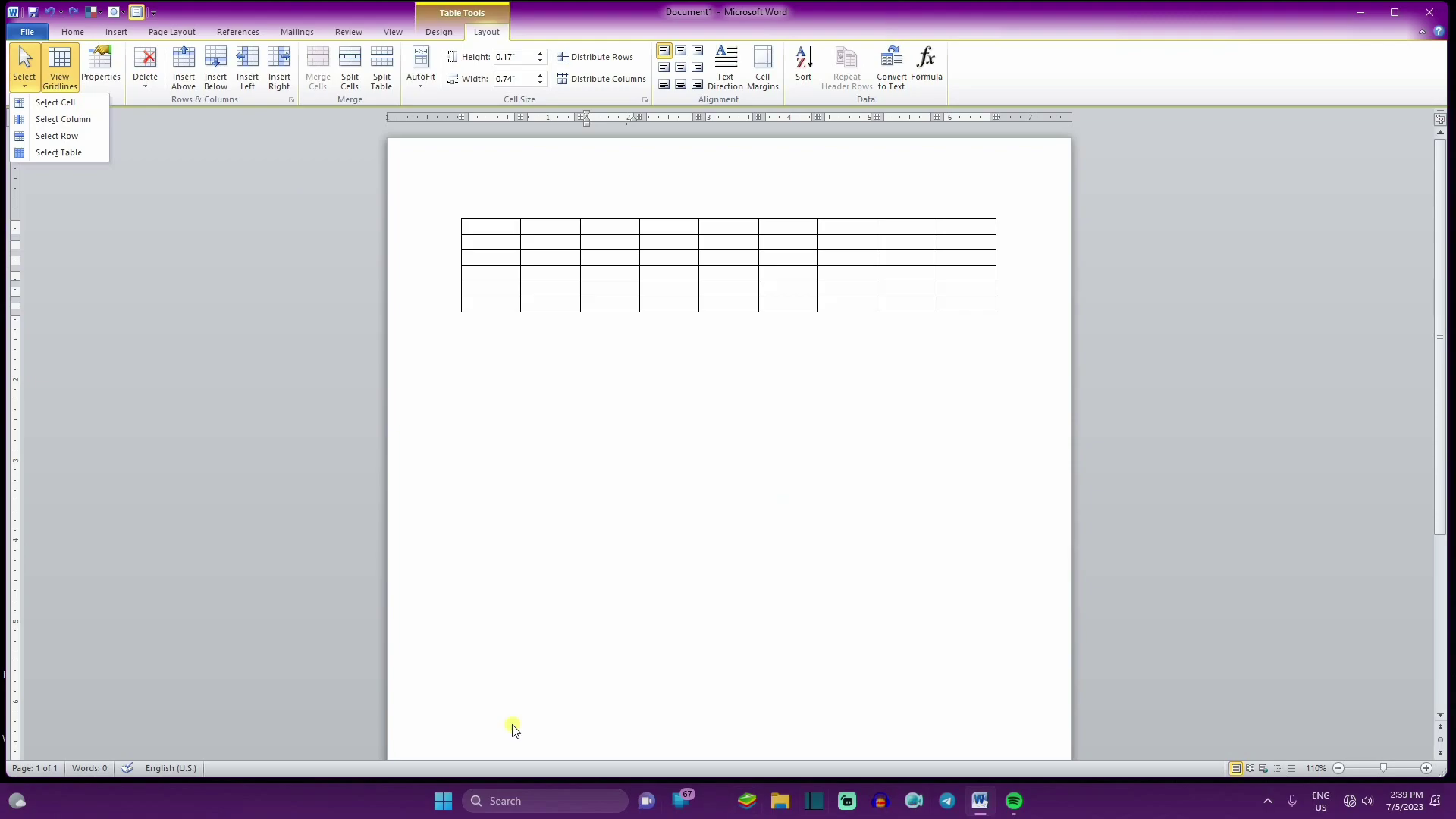
{"action": "left_click", "coordinate": [45, 101]}
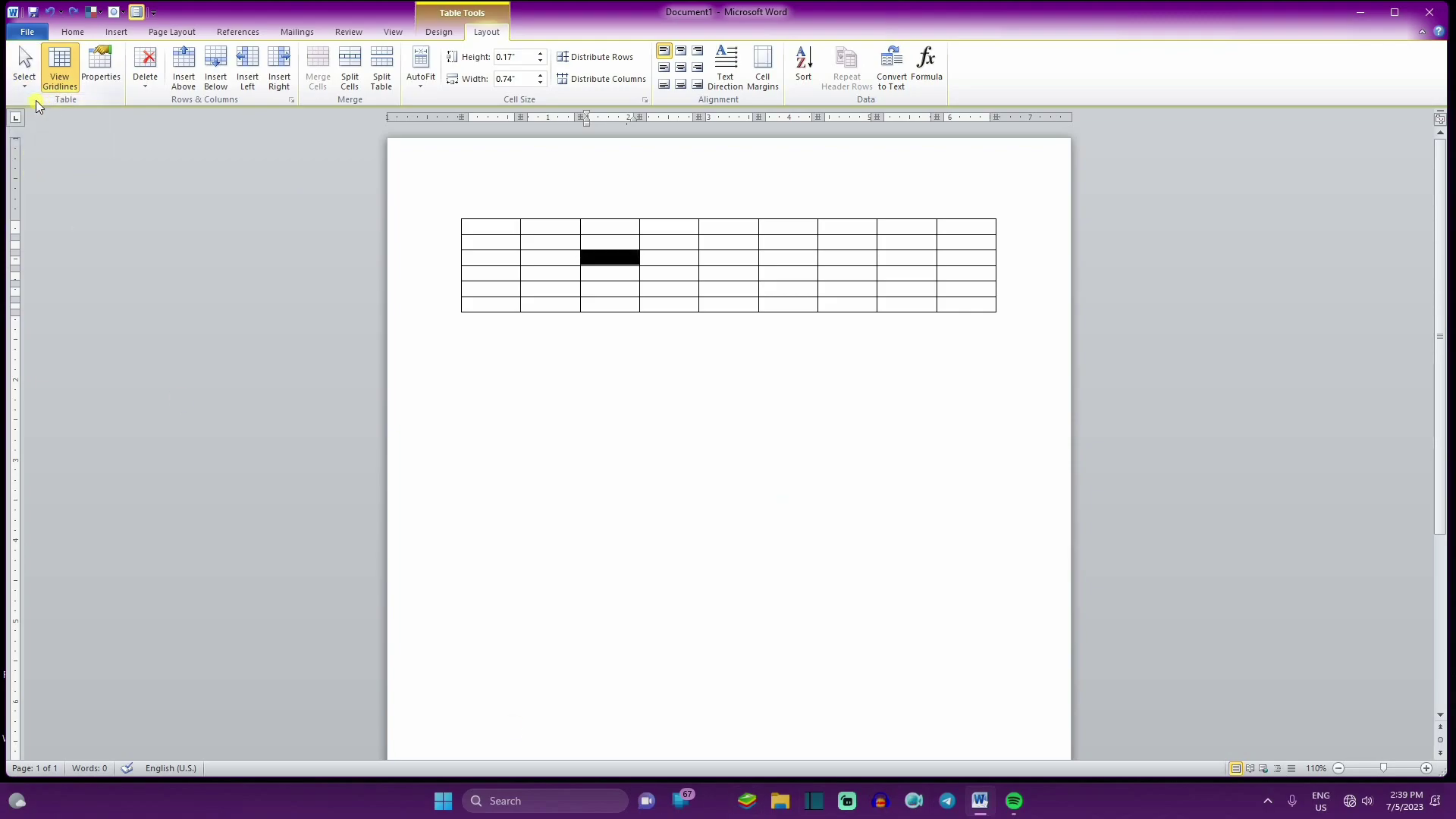
{"action": "left_click", "coordinate": [34, 89]}
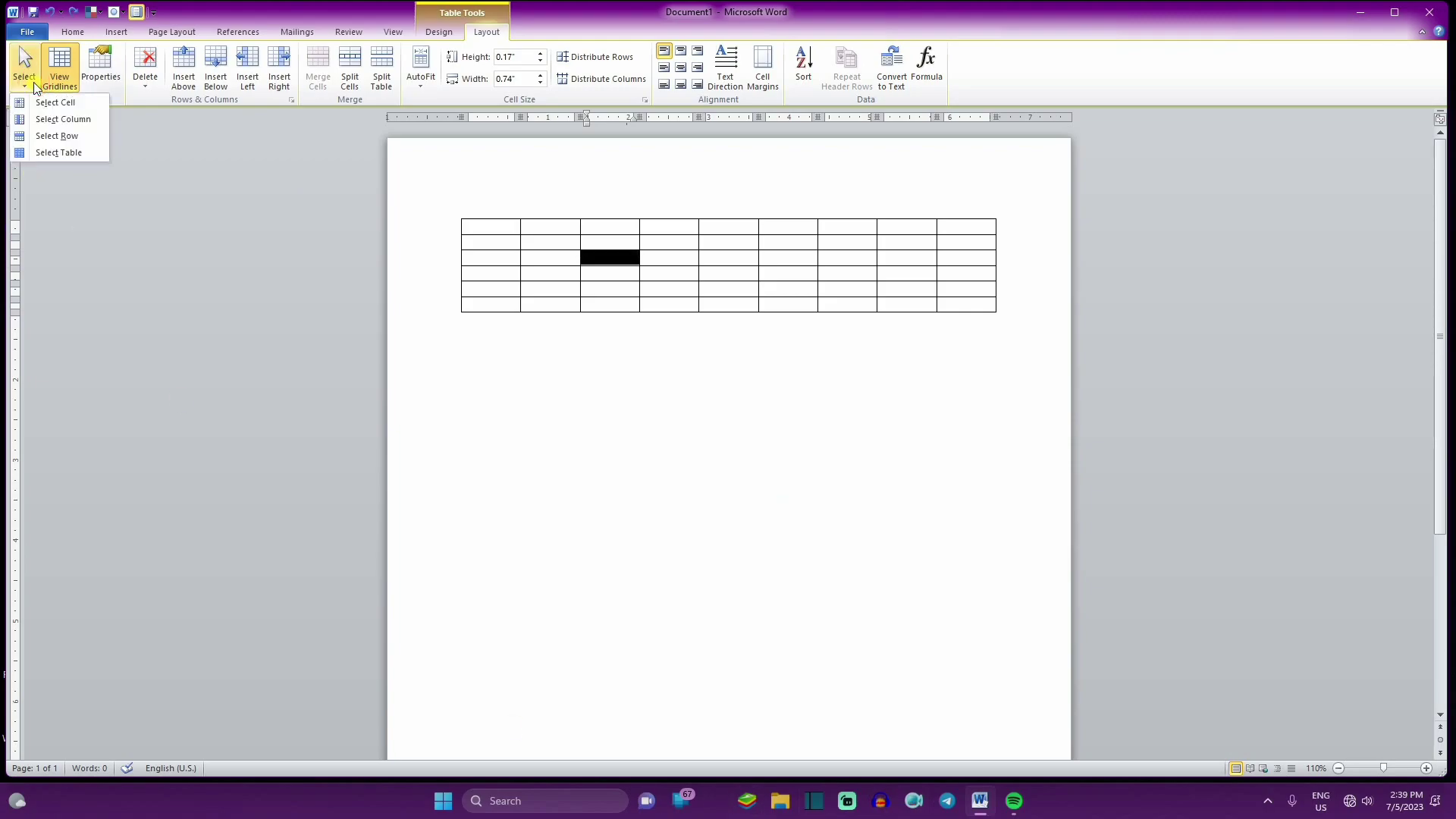
{"action": "left_click", "coordinate": [53, 126]}
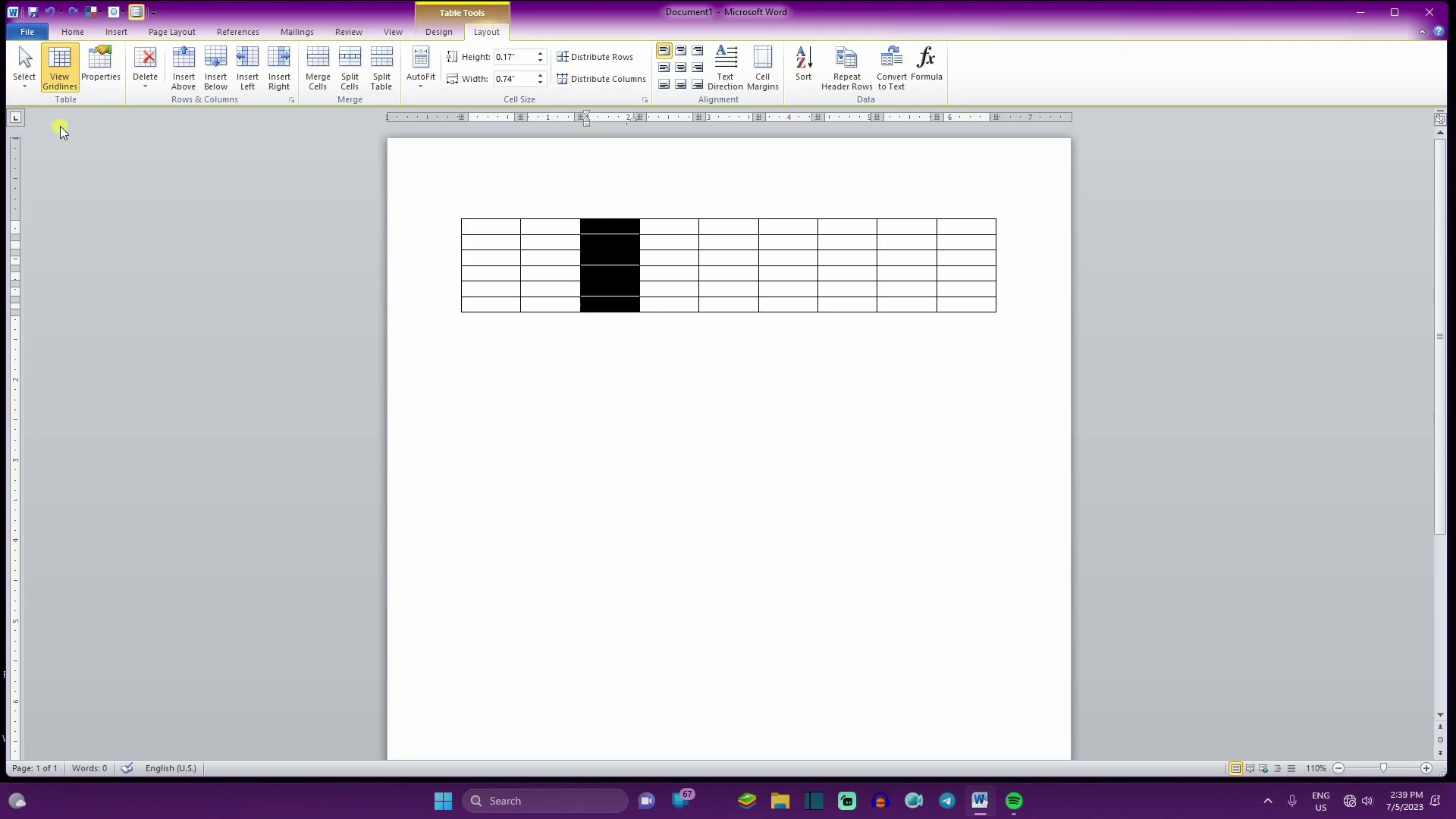
{"action": "left_click", "coordinate": [607, 261]}
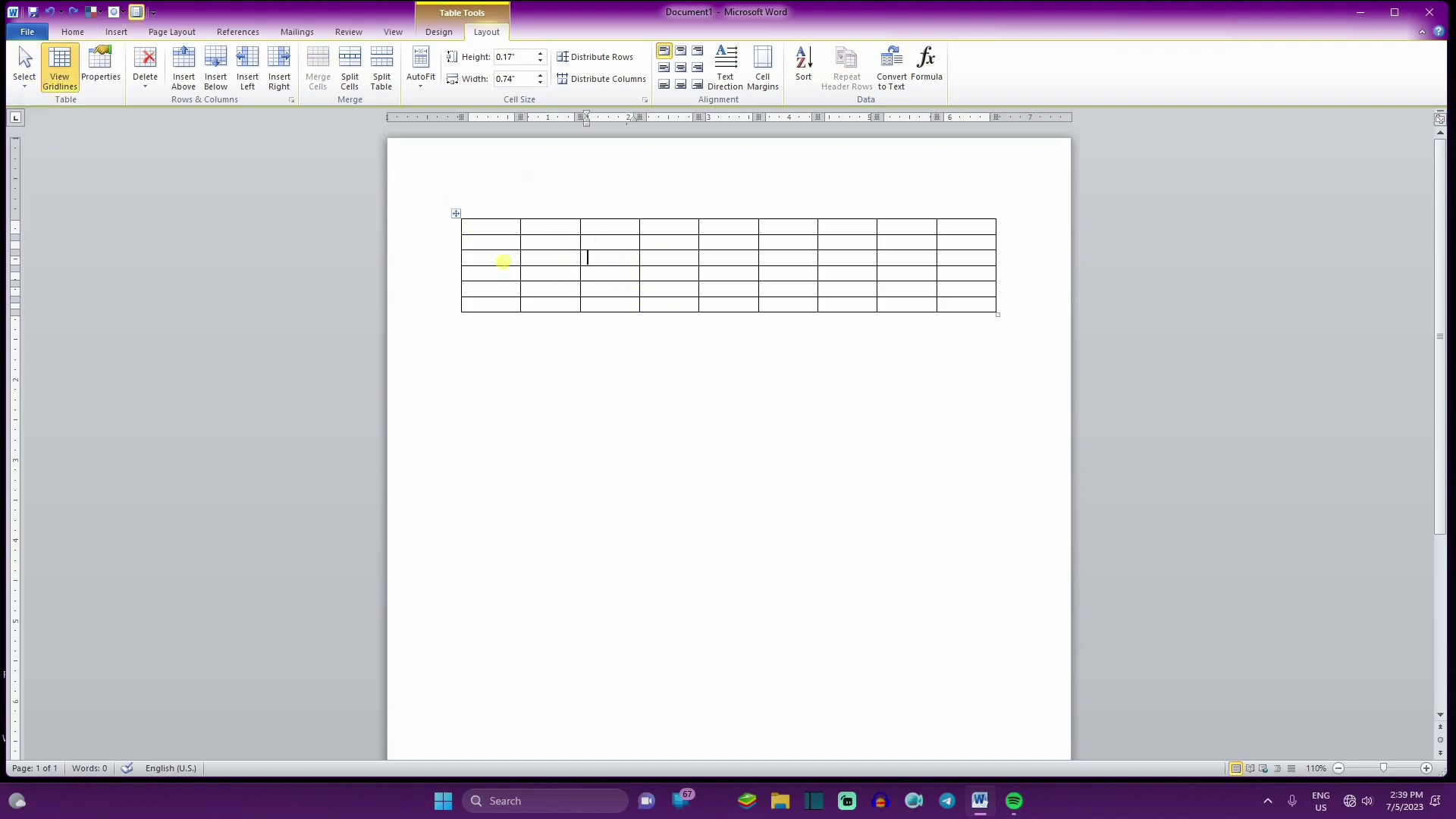
Step: Select the third row, then the whole table, and clear the selection in the bottom row
{"action": "left_click", "coordinate": [25, 76]}
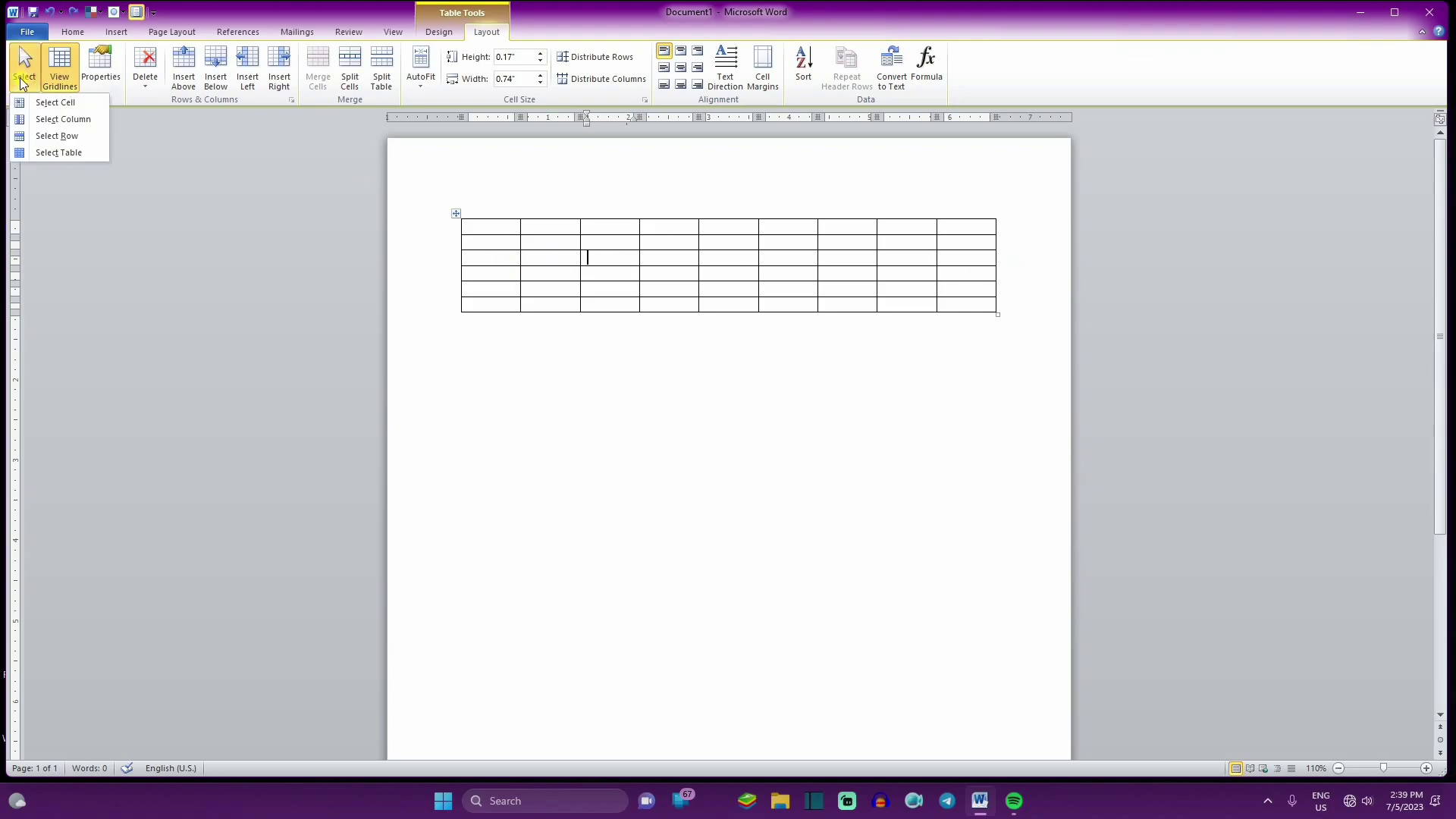
{"action": "left_click", "coordinate": [45, 139]}
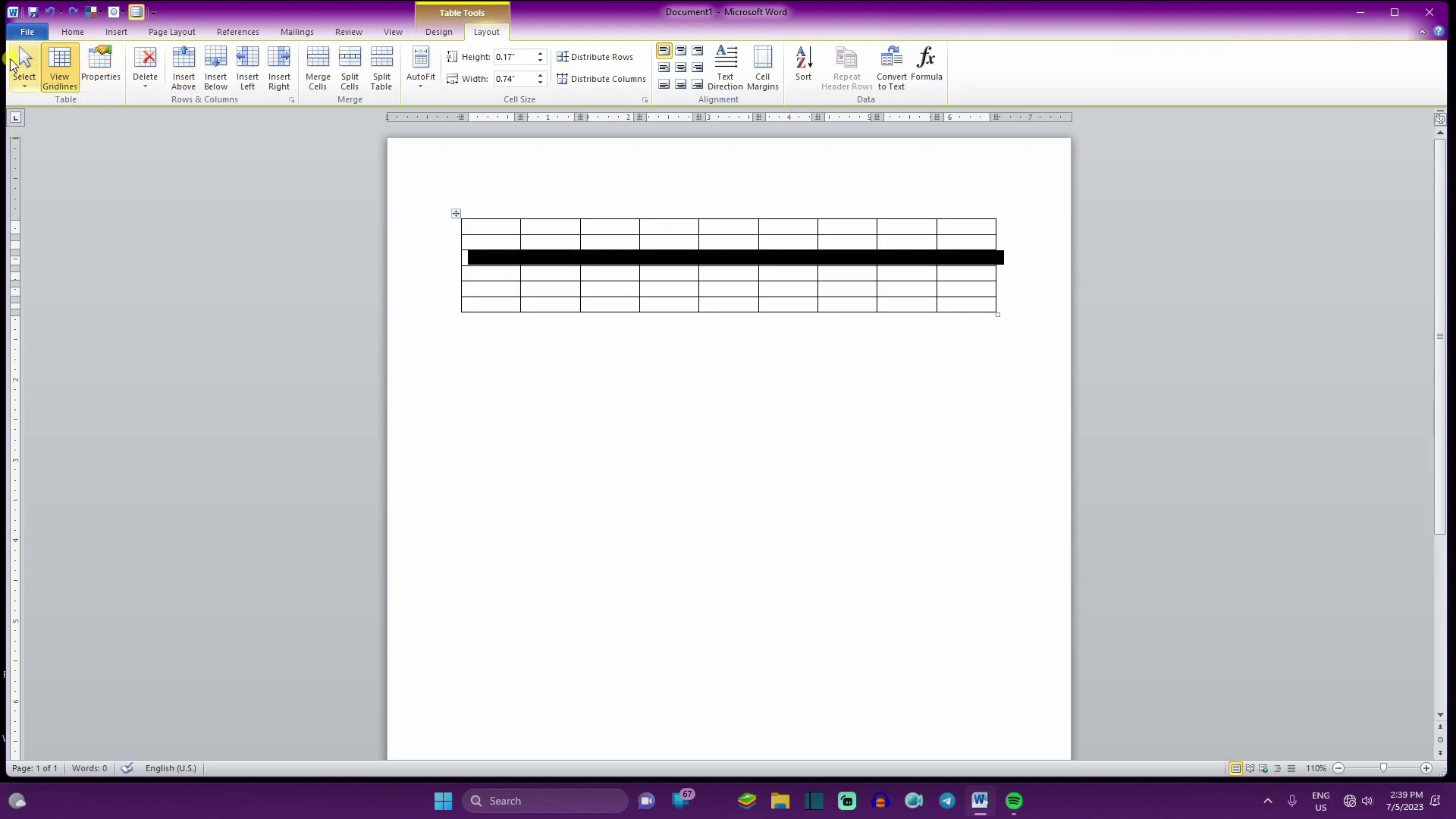
{"action": "left_click", "coordinate": [25, 76]}
{"action": "left_click", "coordinate": [38, 152]}
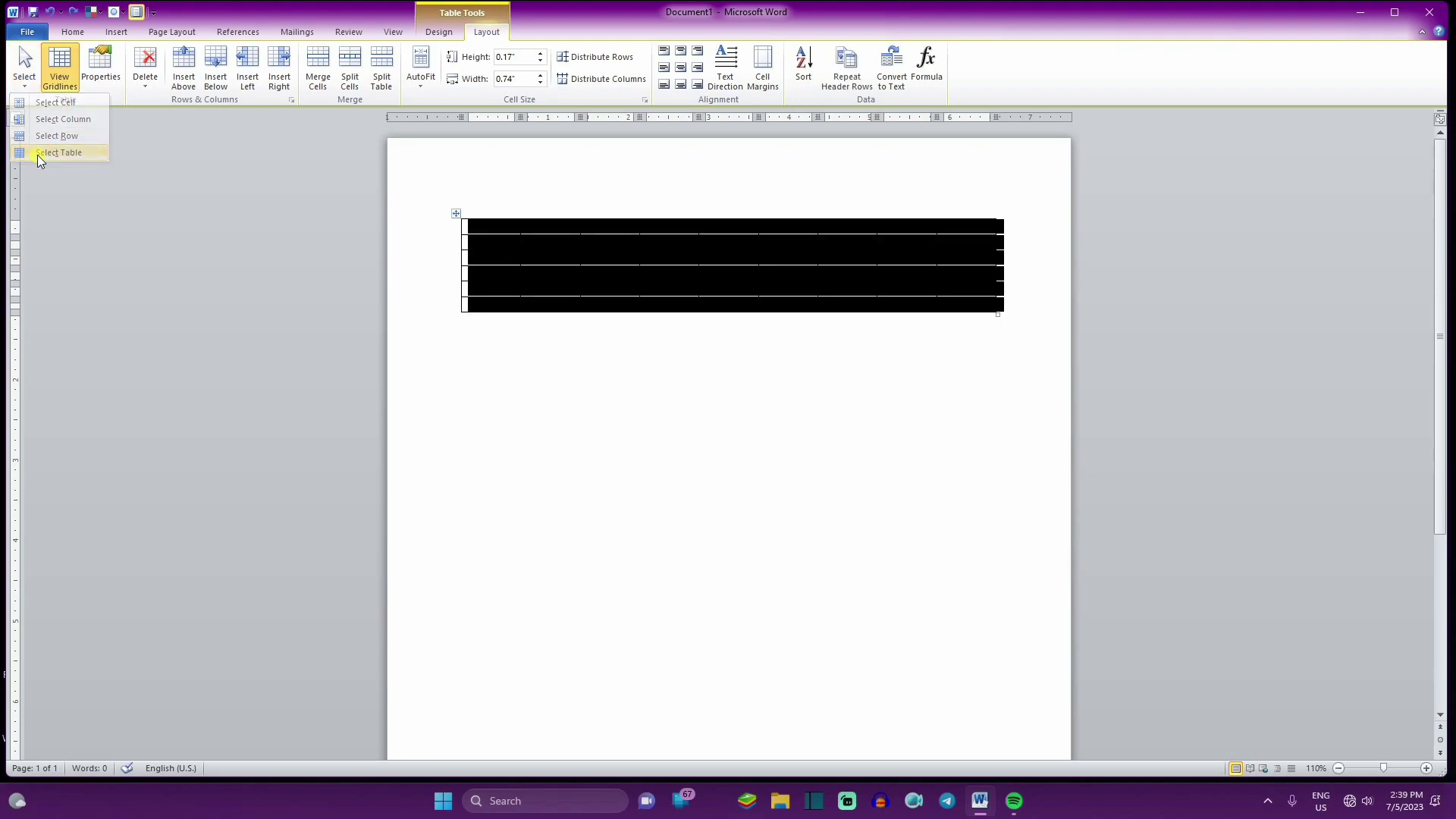
{"action": "left_click", "coordinate": [25, 72]}
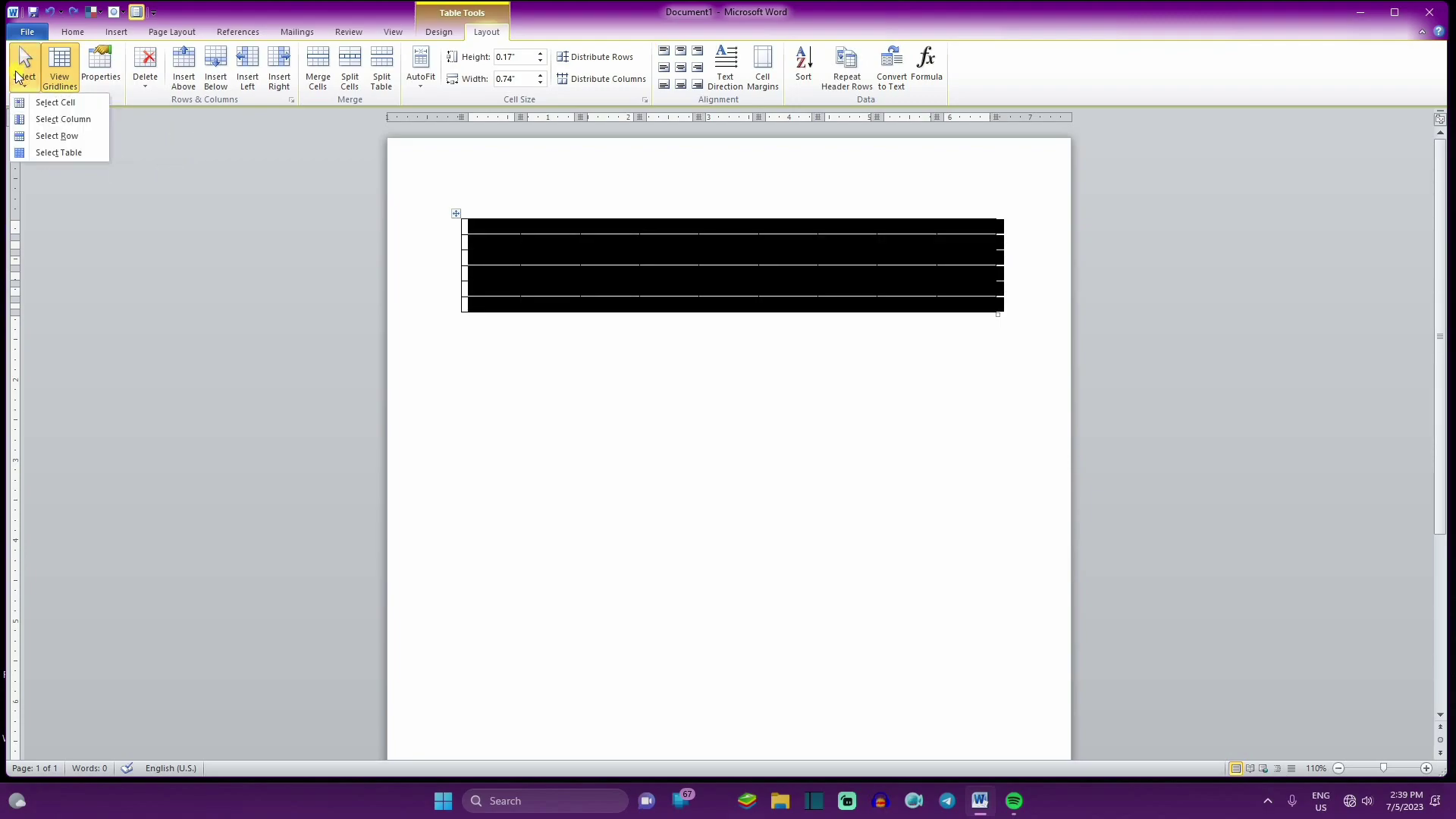
{"action": "left_click", "coordinate": [757, 302]}
{"action": "left_click", "coordinate": [717, 305]}
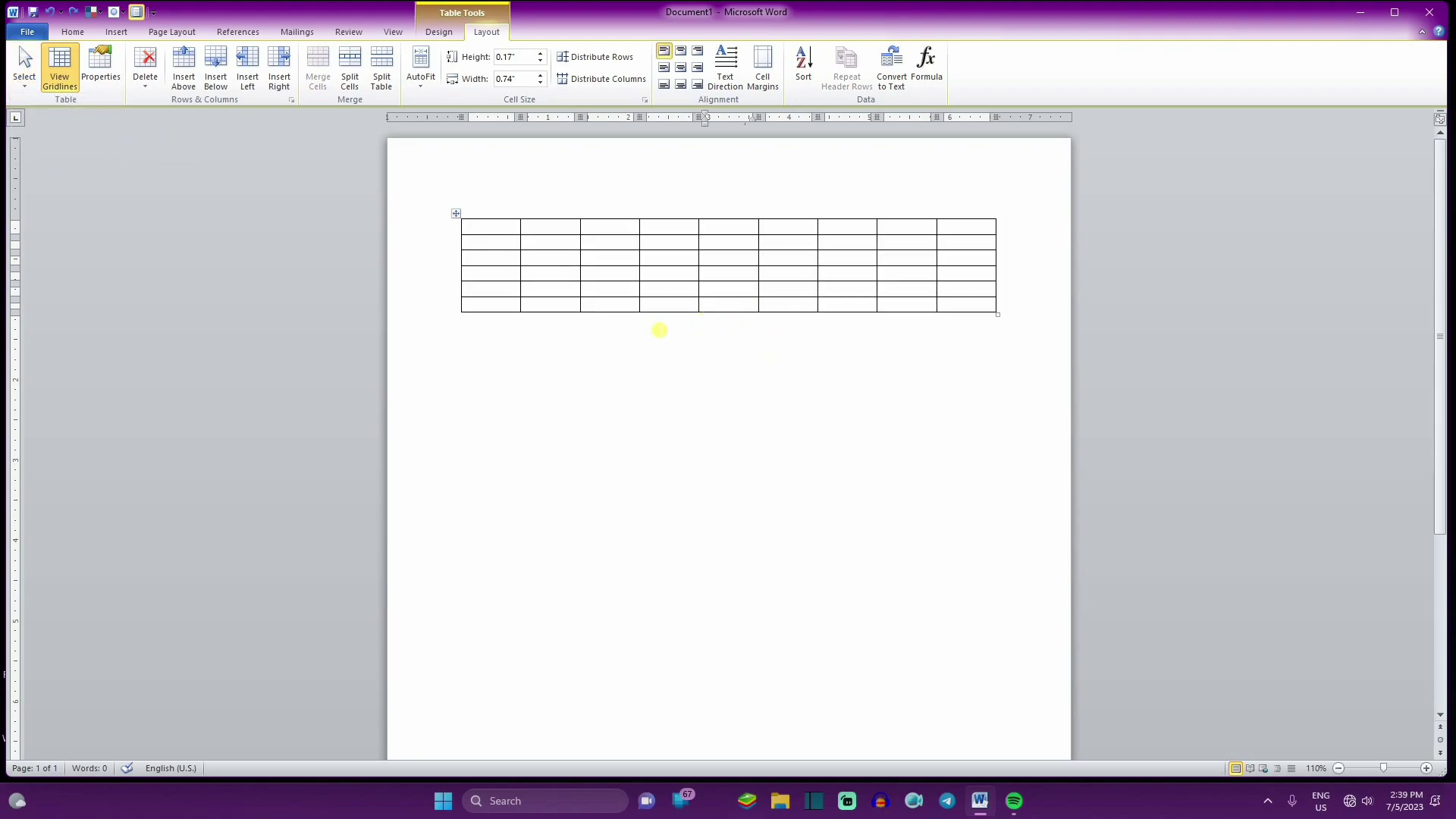
{"action": "left_click", "coordinate": [118, 33]}
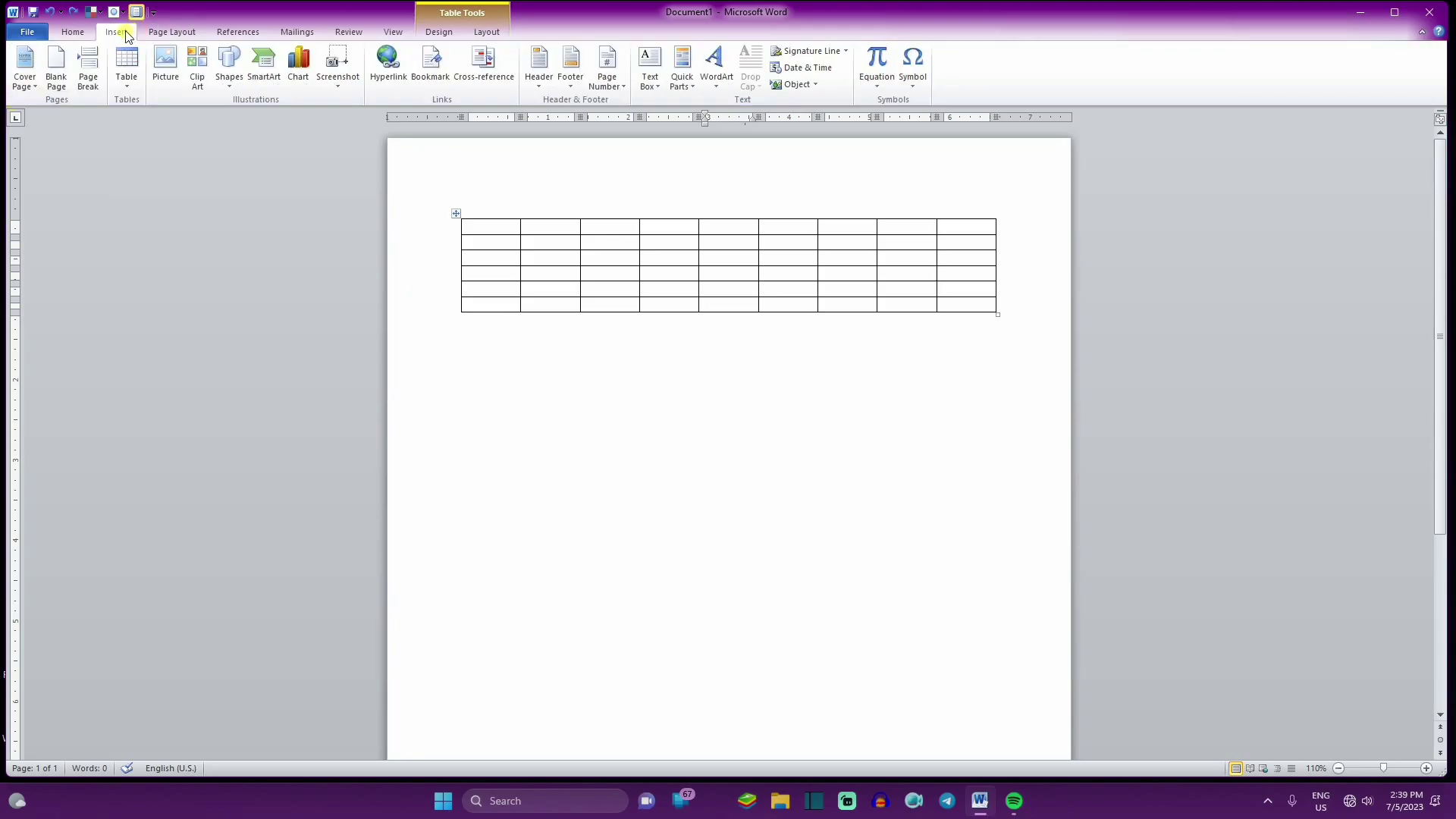
Step: With Draw Table, outline a table below the first, add two row lines and two small inner boxes
{"action": "left_click", "coordinate": [129, 75]}
{"action": "left_click", "coordinate": [195, 253]}
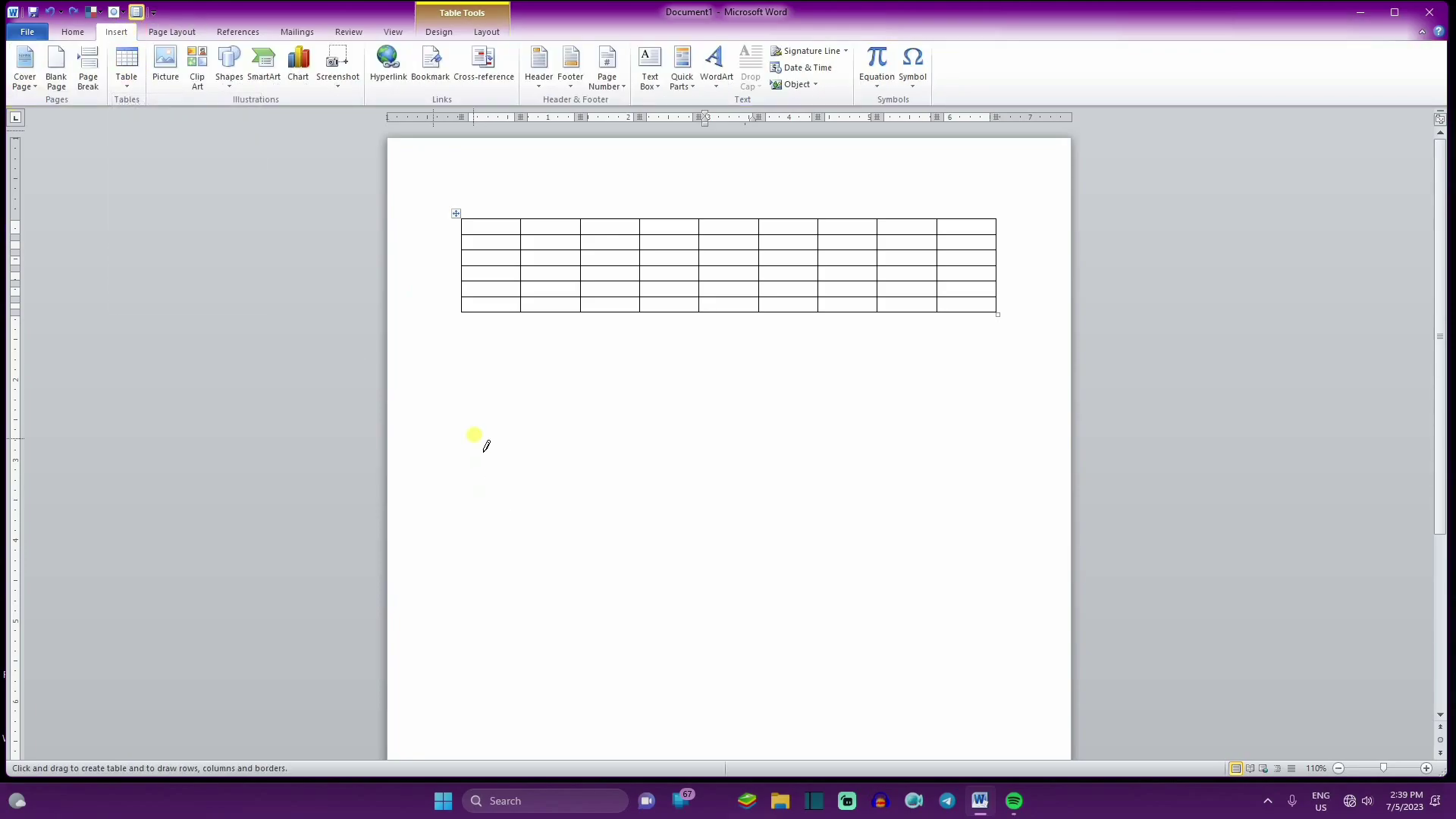
{"action": "left_click_drag", "start_coordinate": [472, 424], "coordinate": [953, 560]}
{"action": "left_click_drag", "start_coordinate": [748, 474], "coordinate": [883, 476]}
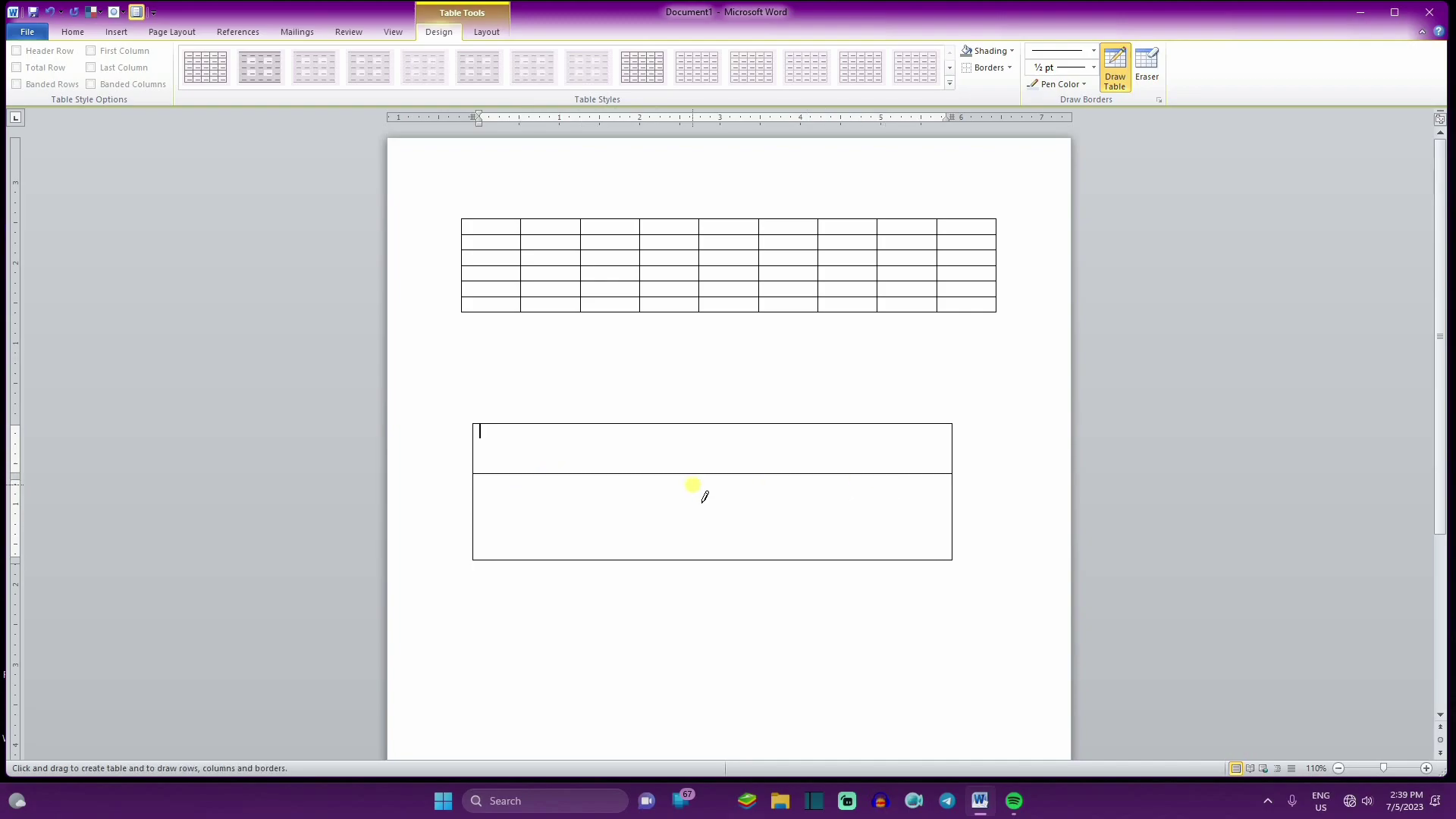
{"action": "left_click_drag", "start_coordinate": [681, 500], "coordinate": [925, 531]}
{"action": "left_click_drag", "start_coordinate": [565, 493], "coordinate": [874, 490]}
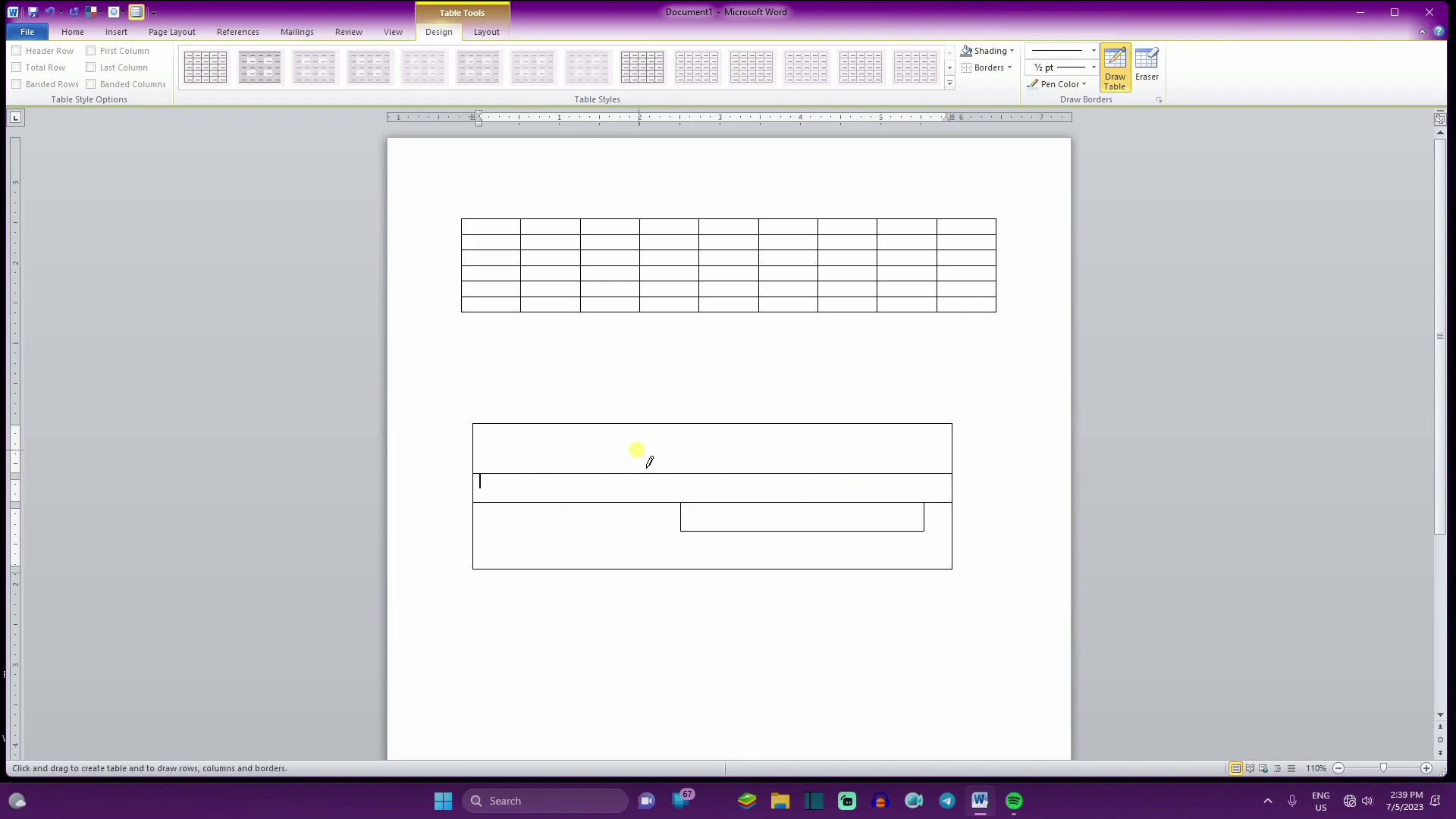
{"action": "left_click_drag", "start_coordinate": [631, 453], "coordinate": [898, 480]}
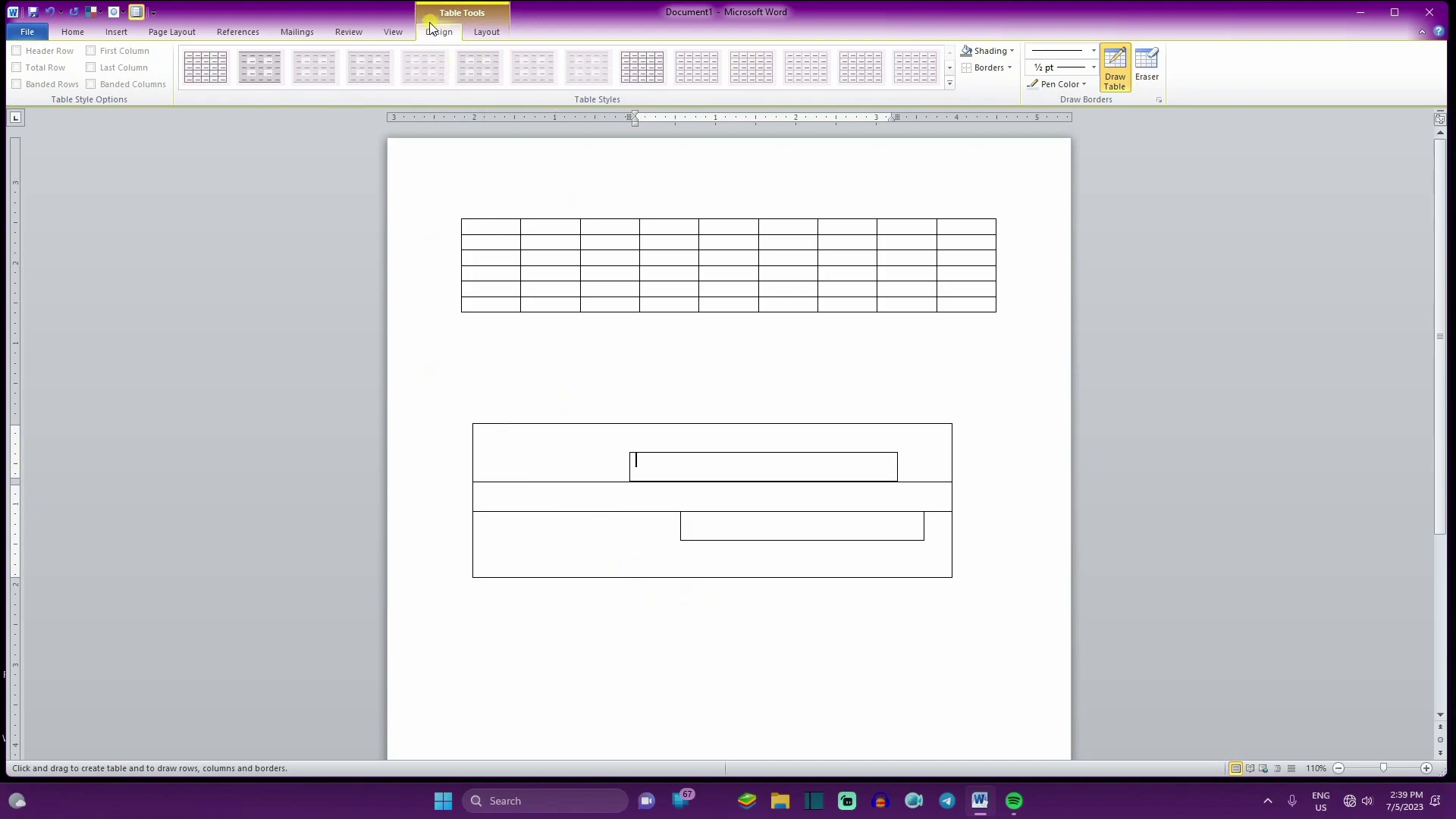
{"action": "key", "text": "Escape"}
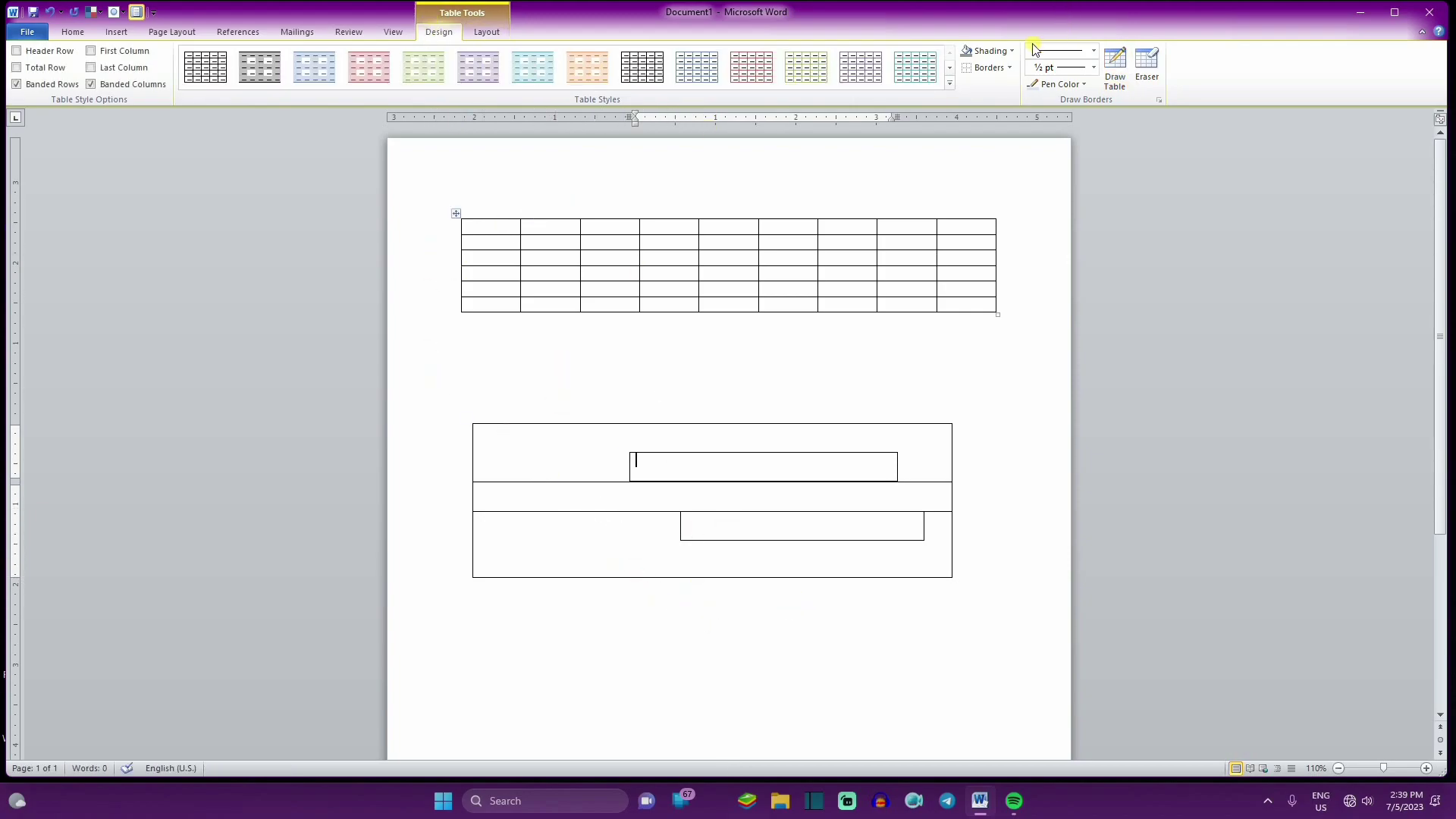
Step: Select the small nested box, then the entire hand-drawn table, using Layout > Select
{"action": "left_click", "coordinate": [486, 32]}
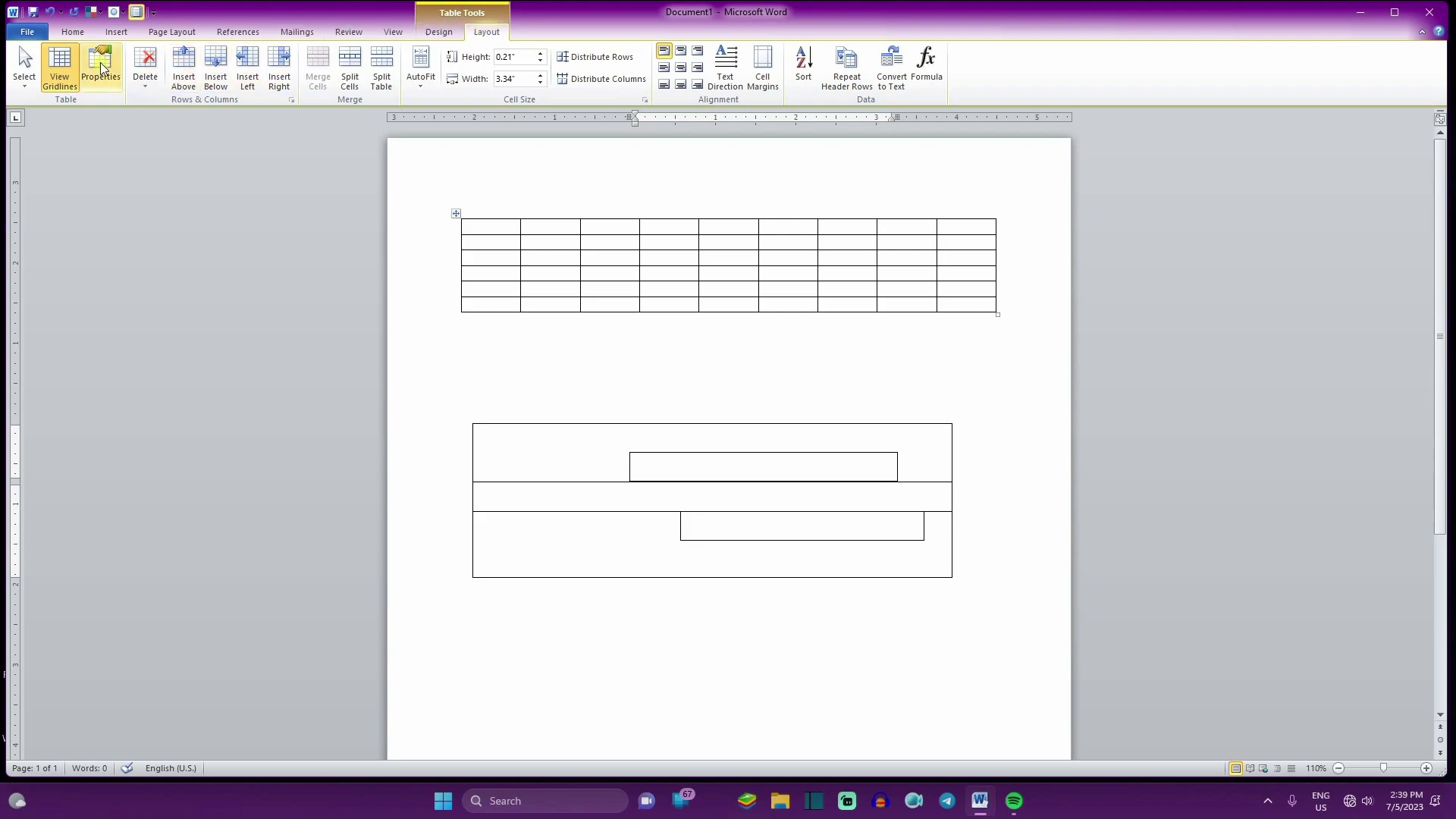
{"action": "left_click", "coordinate": [25, 82]}
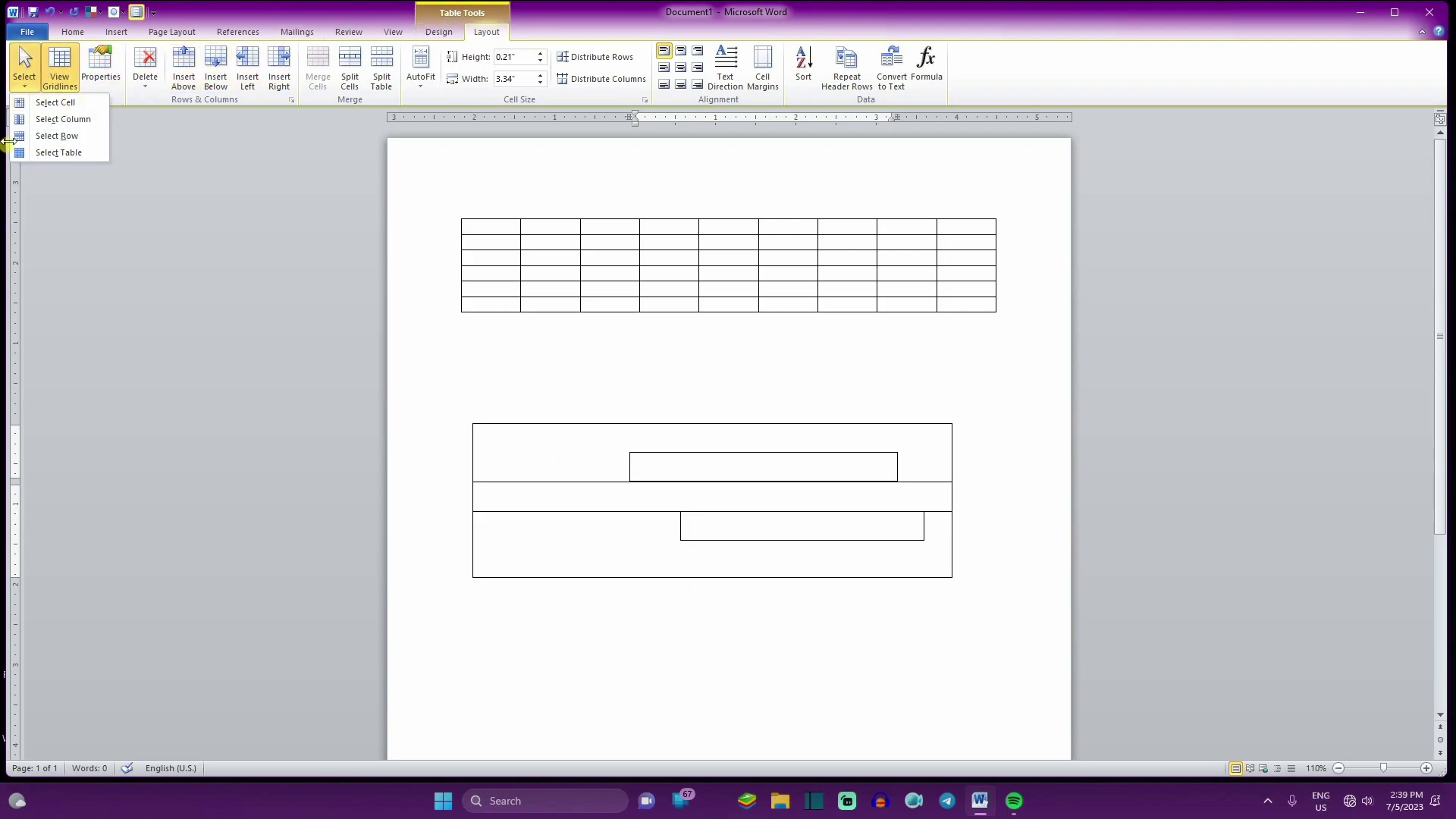
{"action": "left_click", "coordinate": [47, 151]}
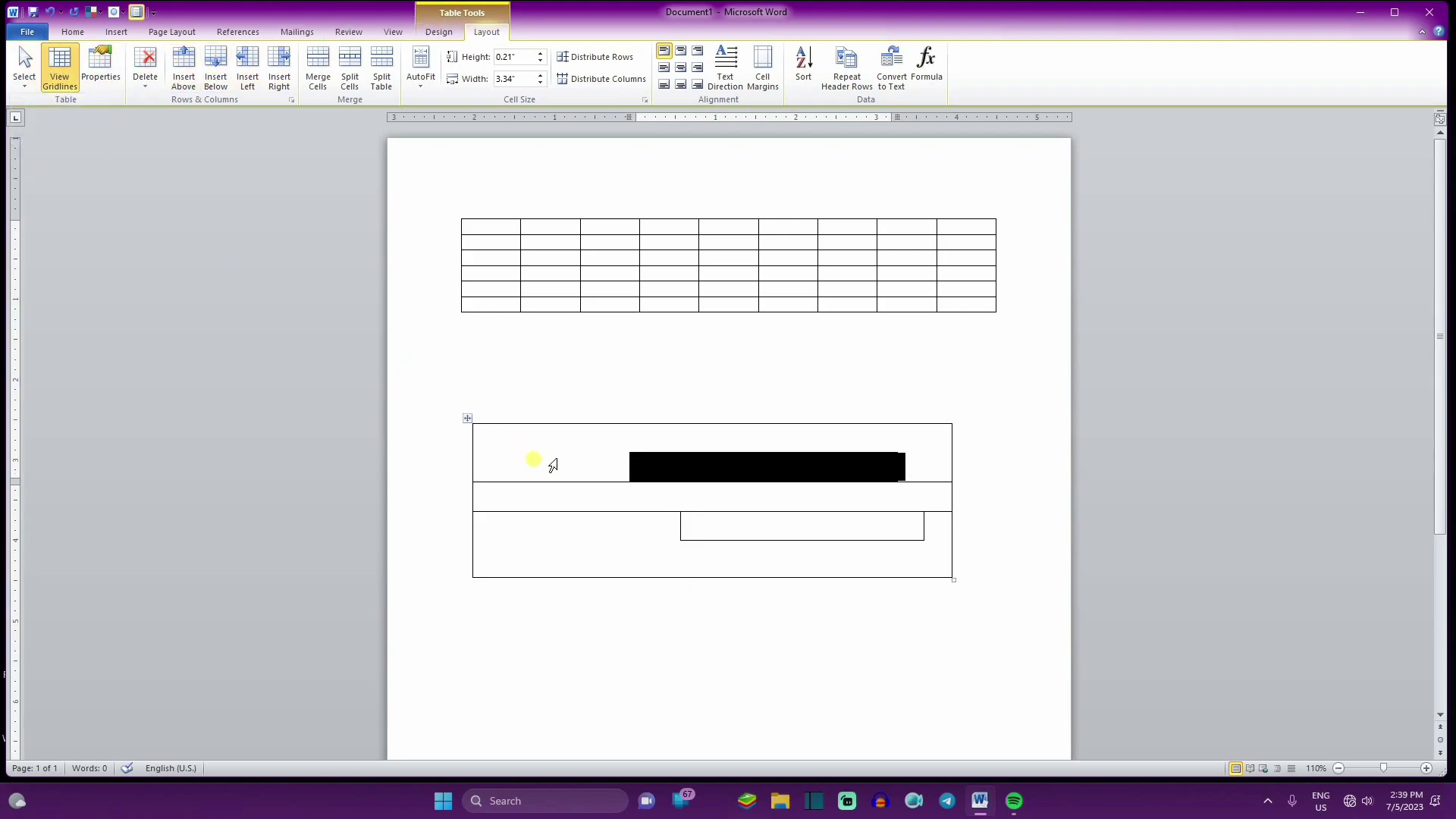
{"action": "left_click", "coordinate": [673, 476]}
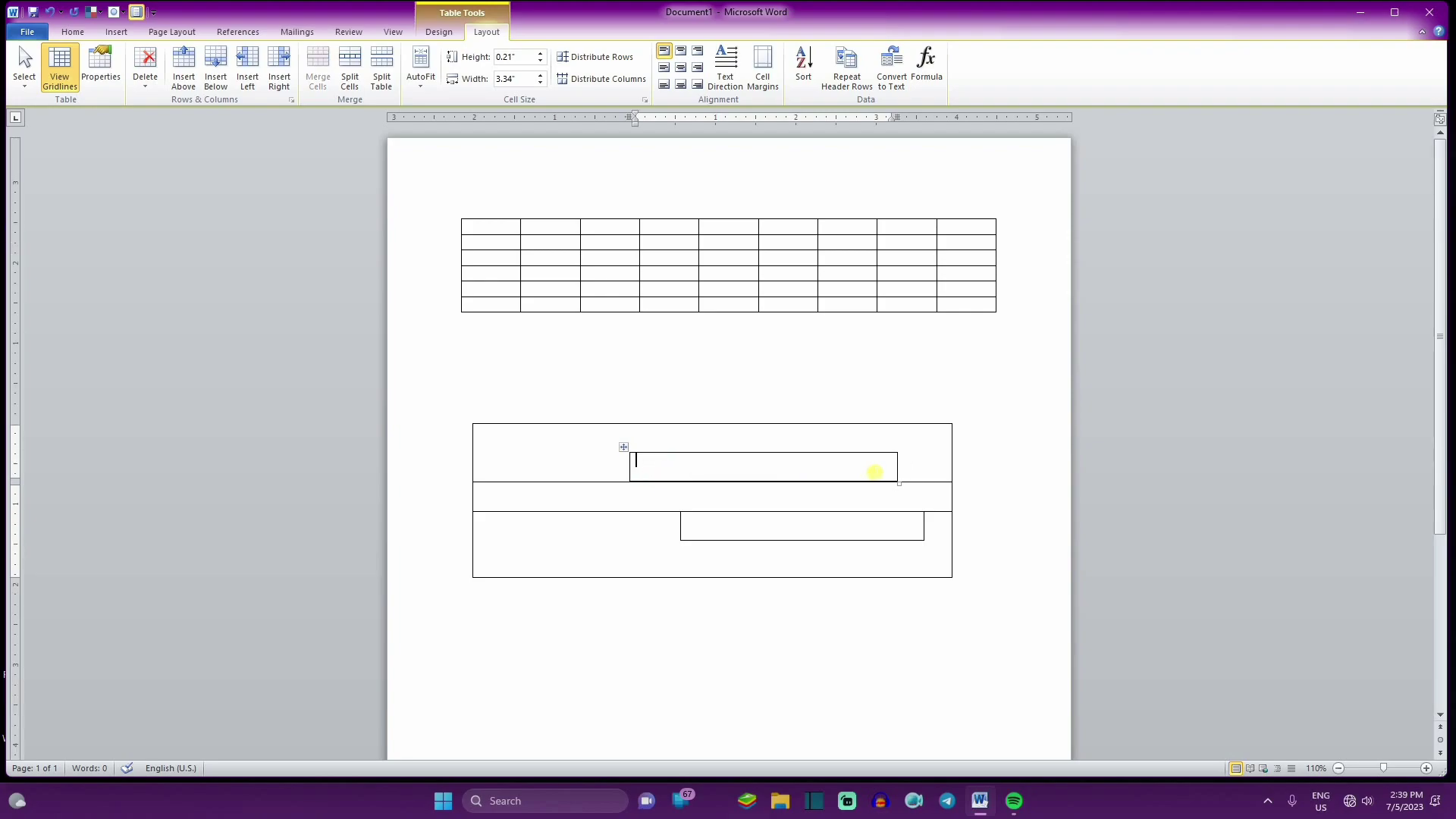
{"action": "left_click", "coordinate": [574, 452]}
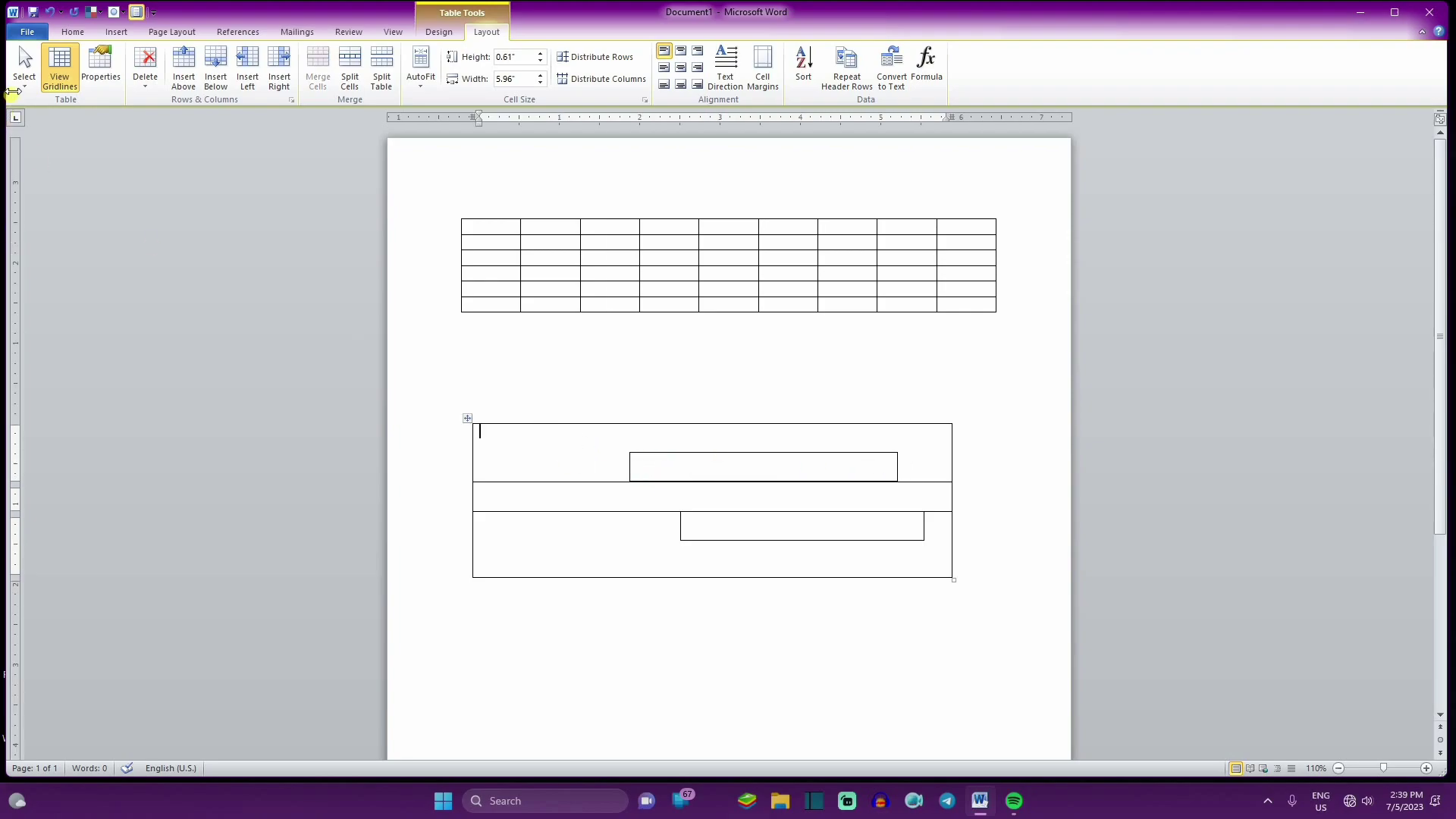
{"action": "left_click", "coordinate": [23, 76]}
{"action": "left_click", "coordinate": [59, 153]}
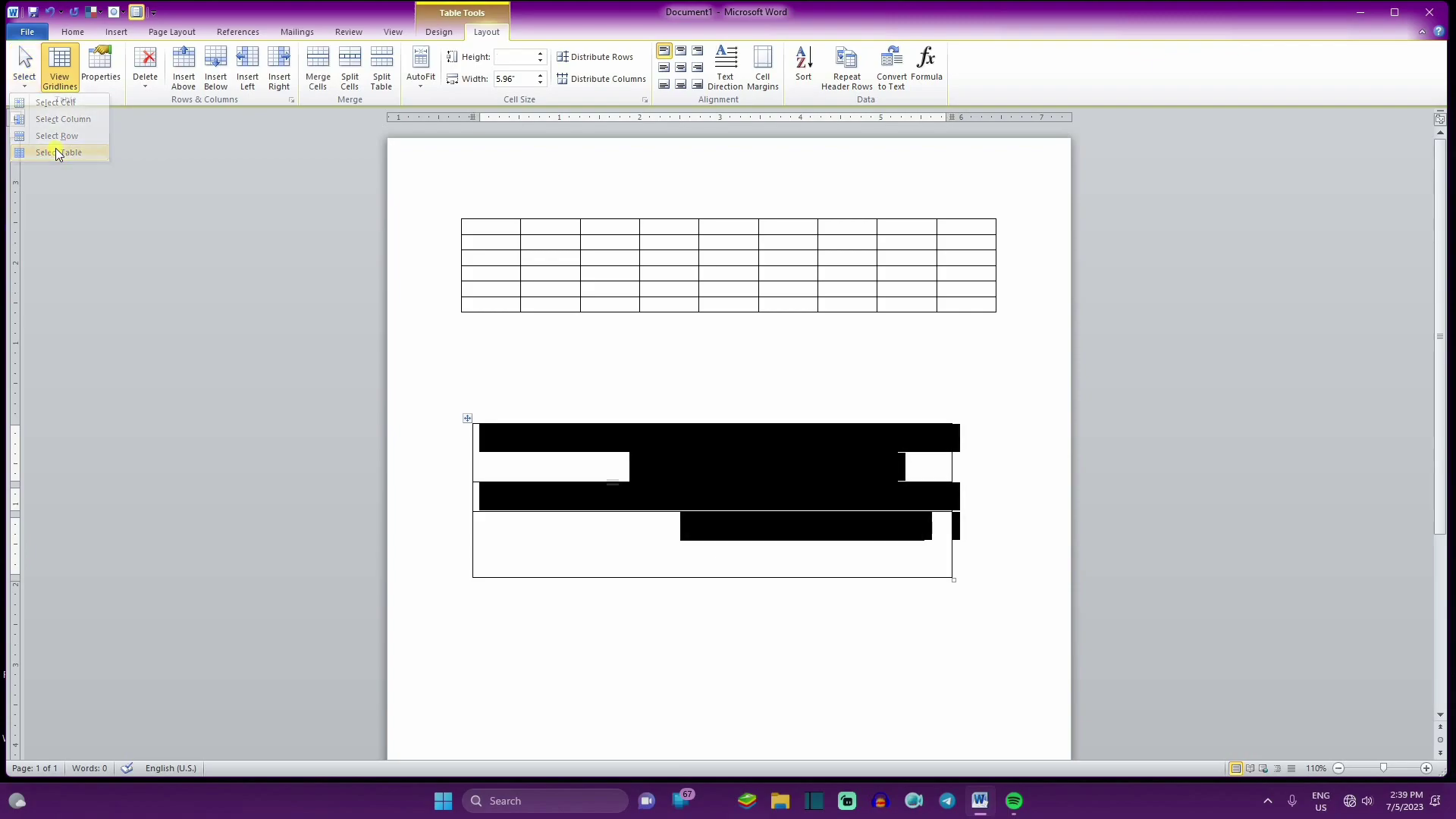
Step: Drag both nested boxes out so they sit one after another below the drawn table
{"action": "left_click", "coordinate": [673, 468]}
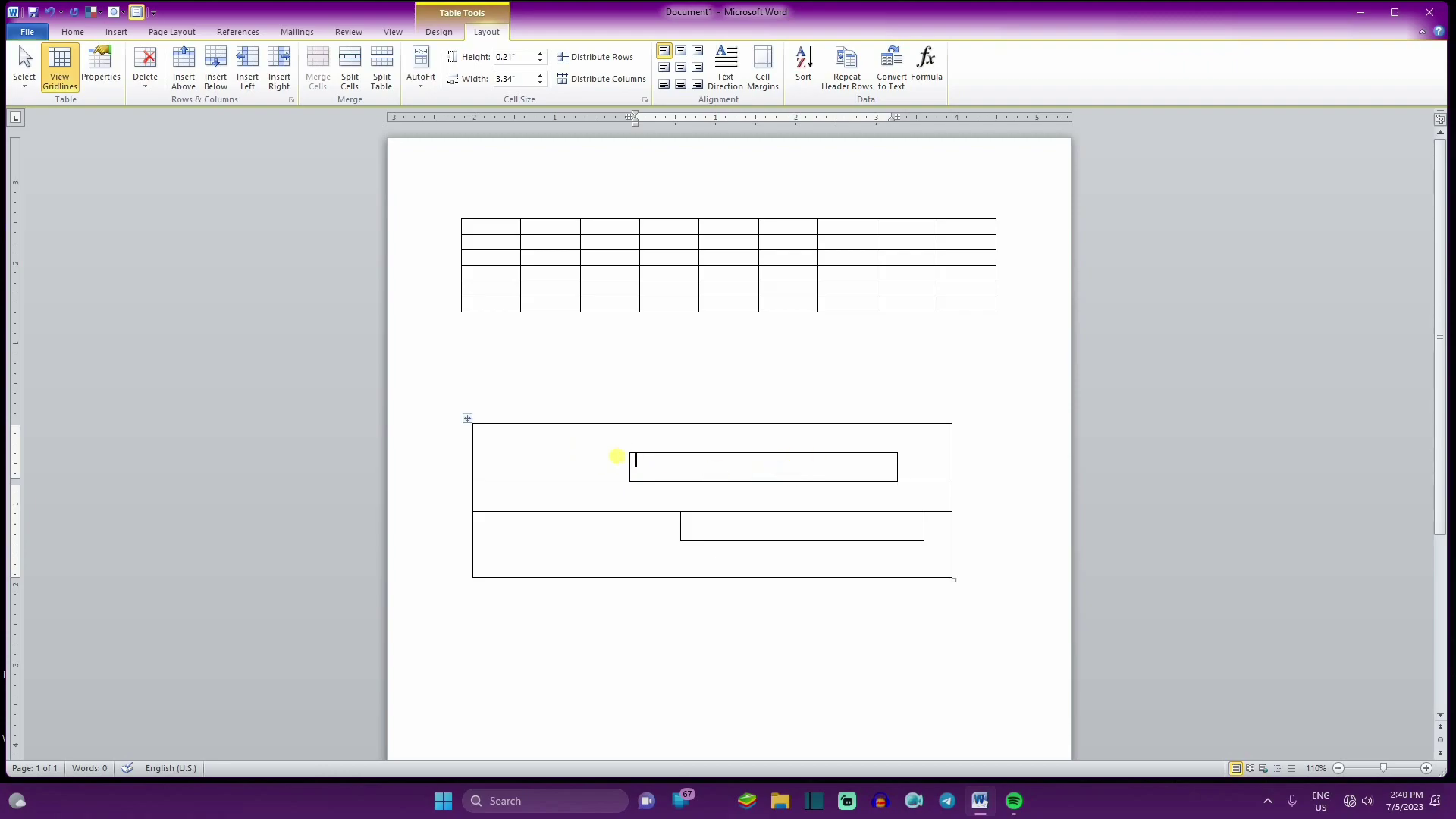
{"action": "left_click_drag", "start_coordinate": [628, 448], "coordinate": [600, 618]}
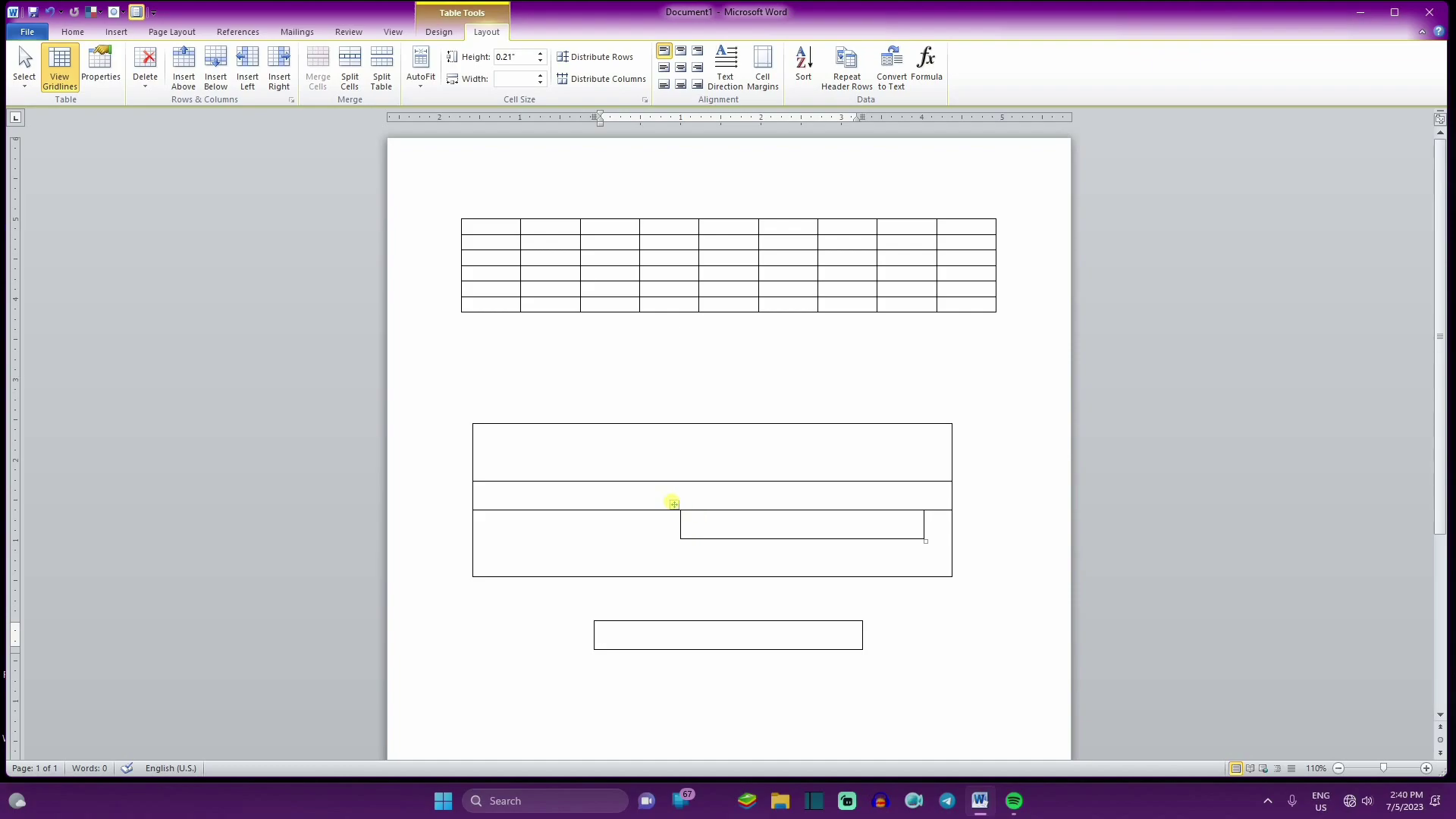
{"action": "left_click_drag", "start_coordinate": [674, 503], "coordinate": [632, 616]}
{"action": "left_click_drag", "start_coordinate": [544, 677], "coordinate": [529, 673]}
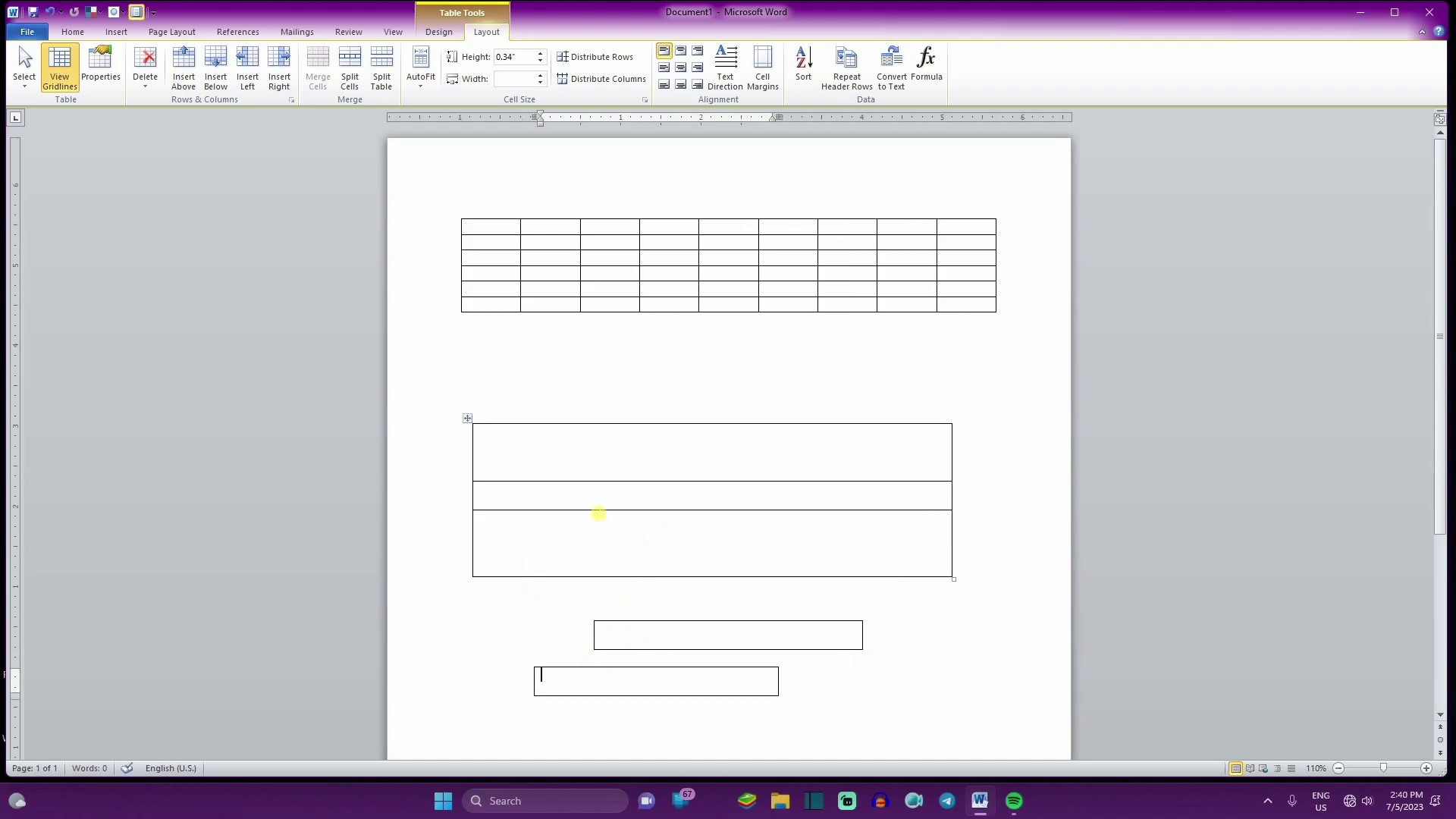
Step: Select a column and then the whole first table, and finally the drawn table with both small tables
{"action": "left_click", "coordinate": [503, 264]}
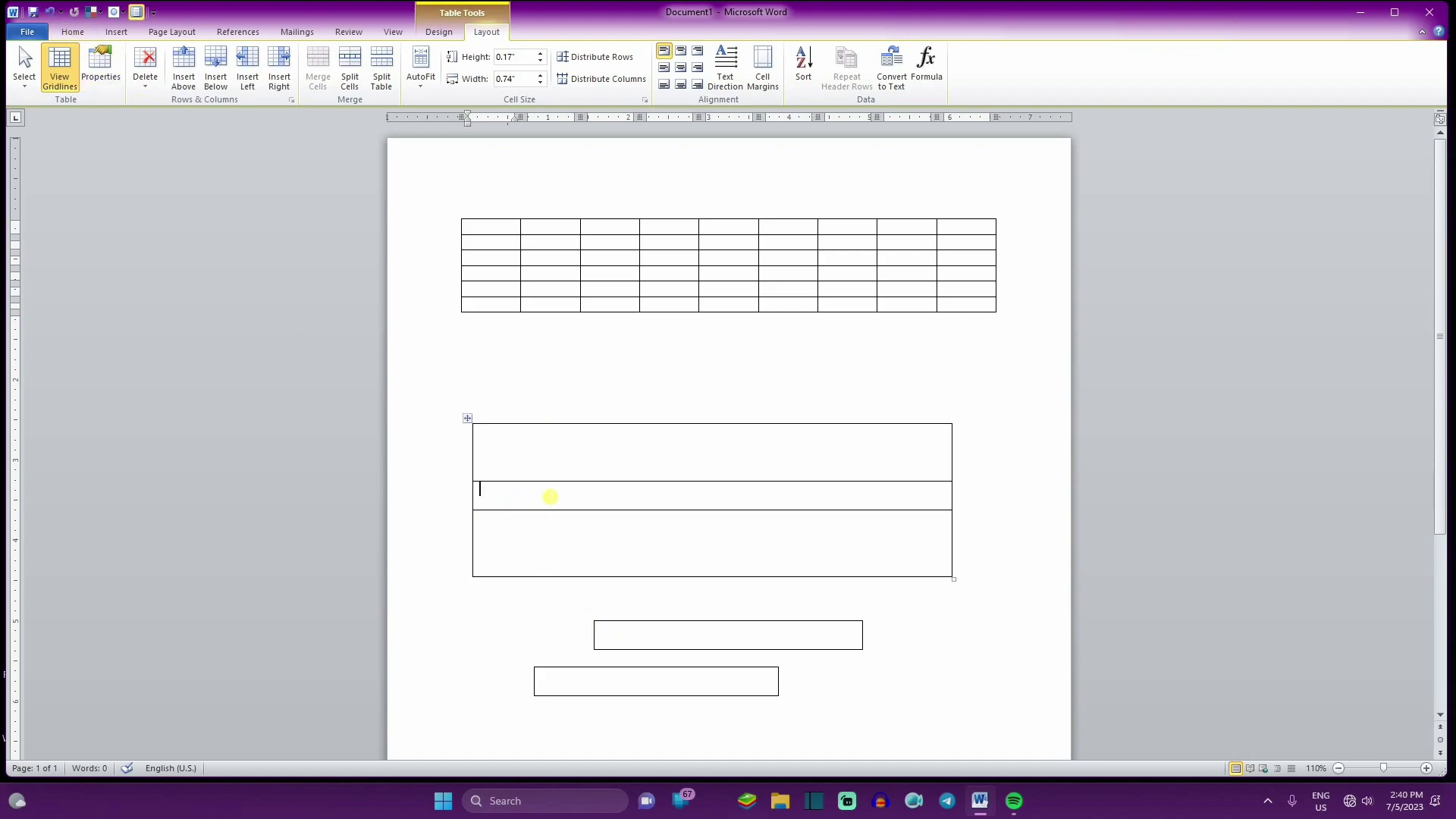
{"action": "left_click", "coordinate": [24, 70]}
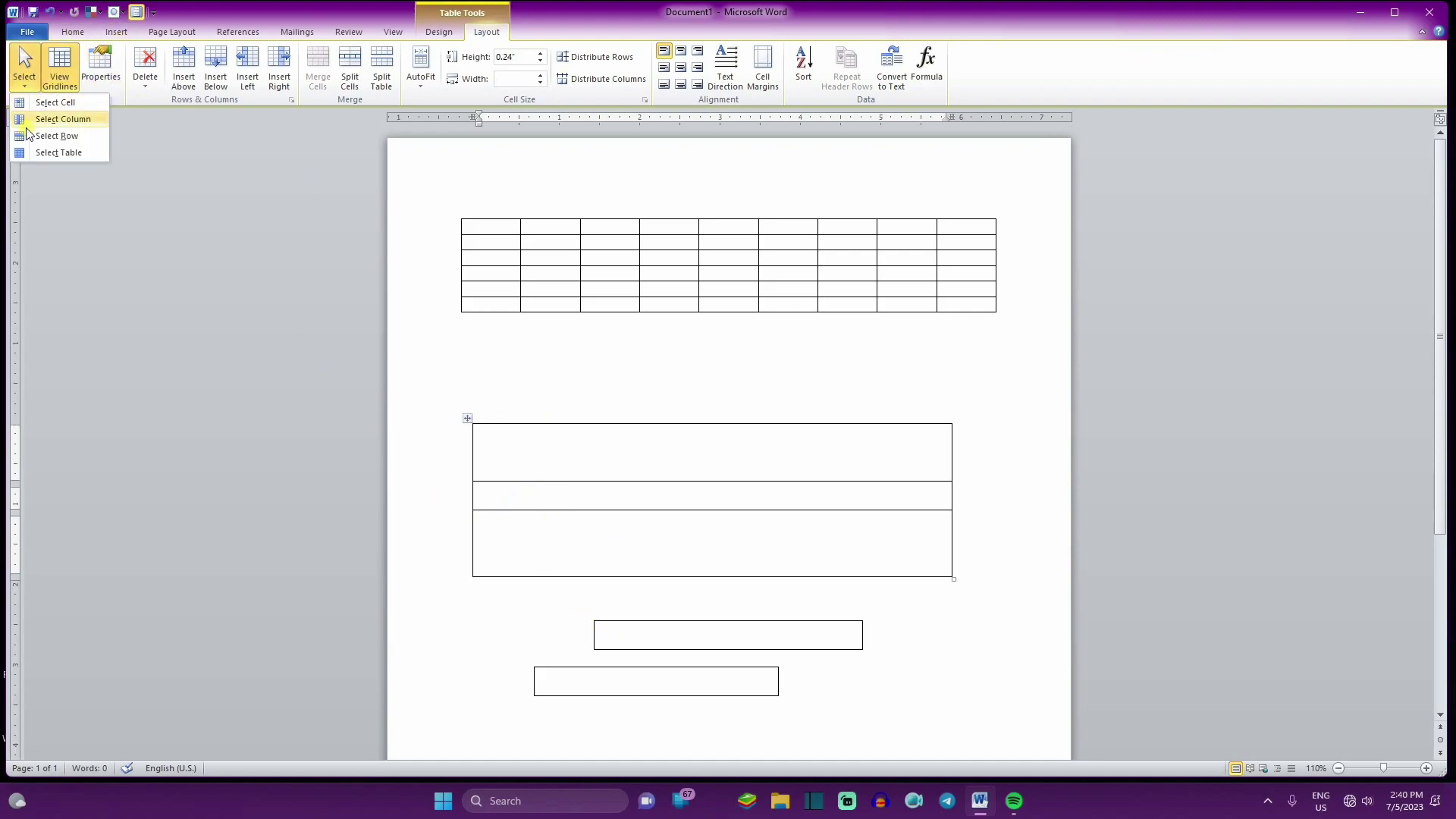
{"action": "left_click", "coordinate": [59, 153]}
{"action": "left_click_drag", "start_coordinate": [515, 512], "coordinate": [783, 522]}
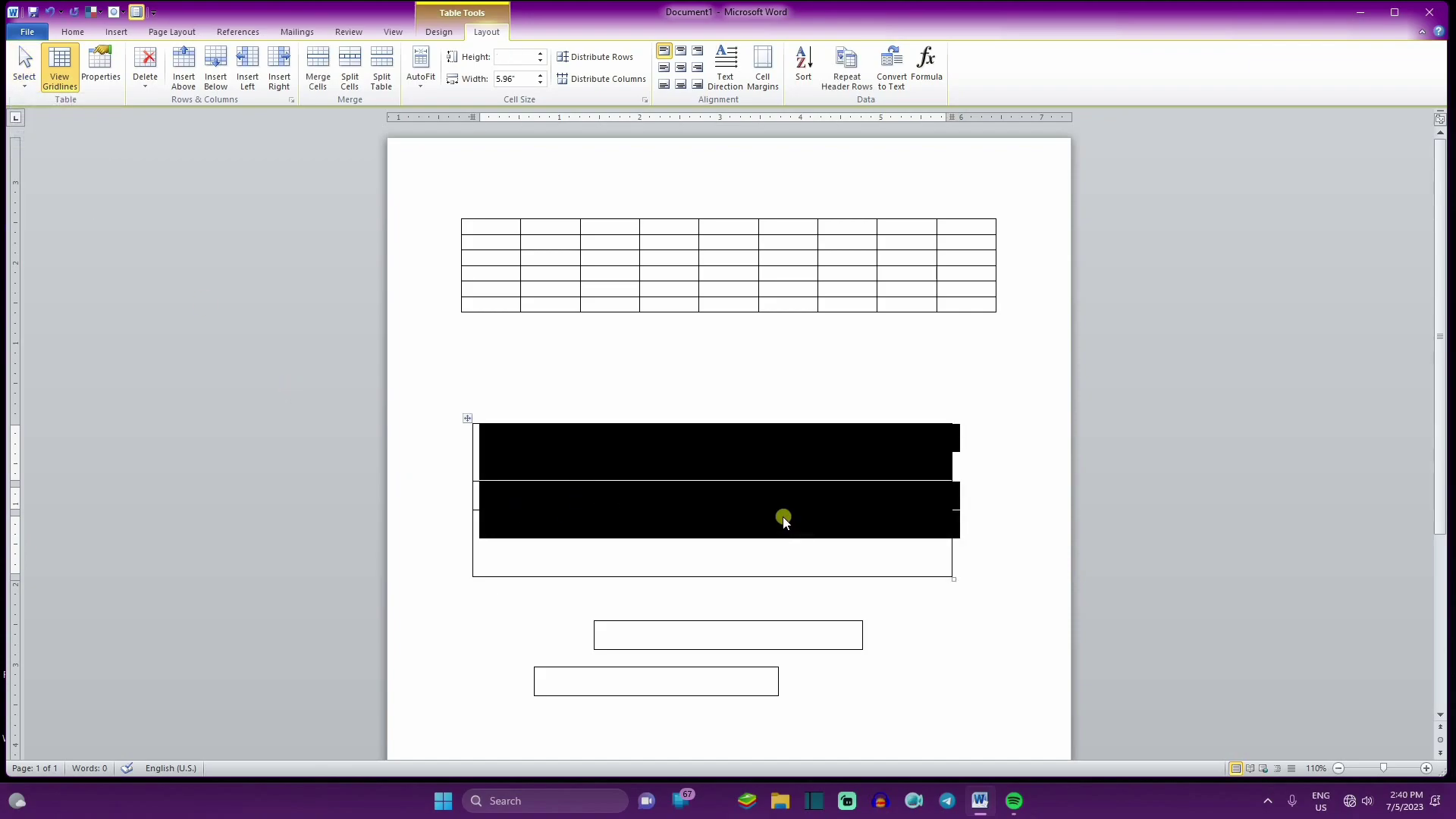
{"action": "left_click", "coordinate": [616, 292]}
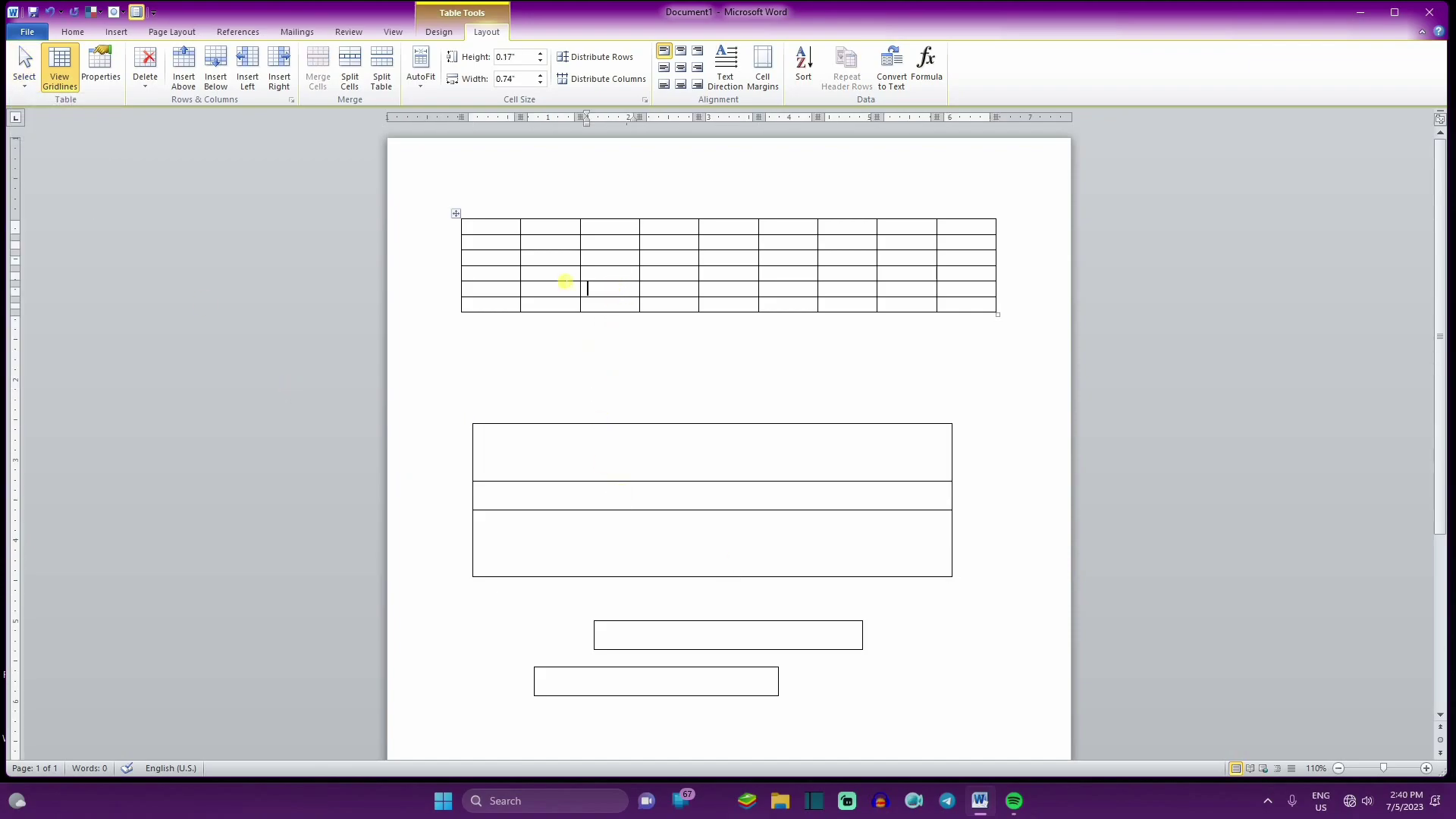
{"action": "left_click", "coordinate": [24, 76]}
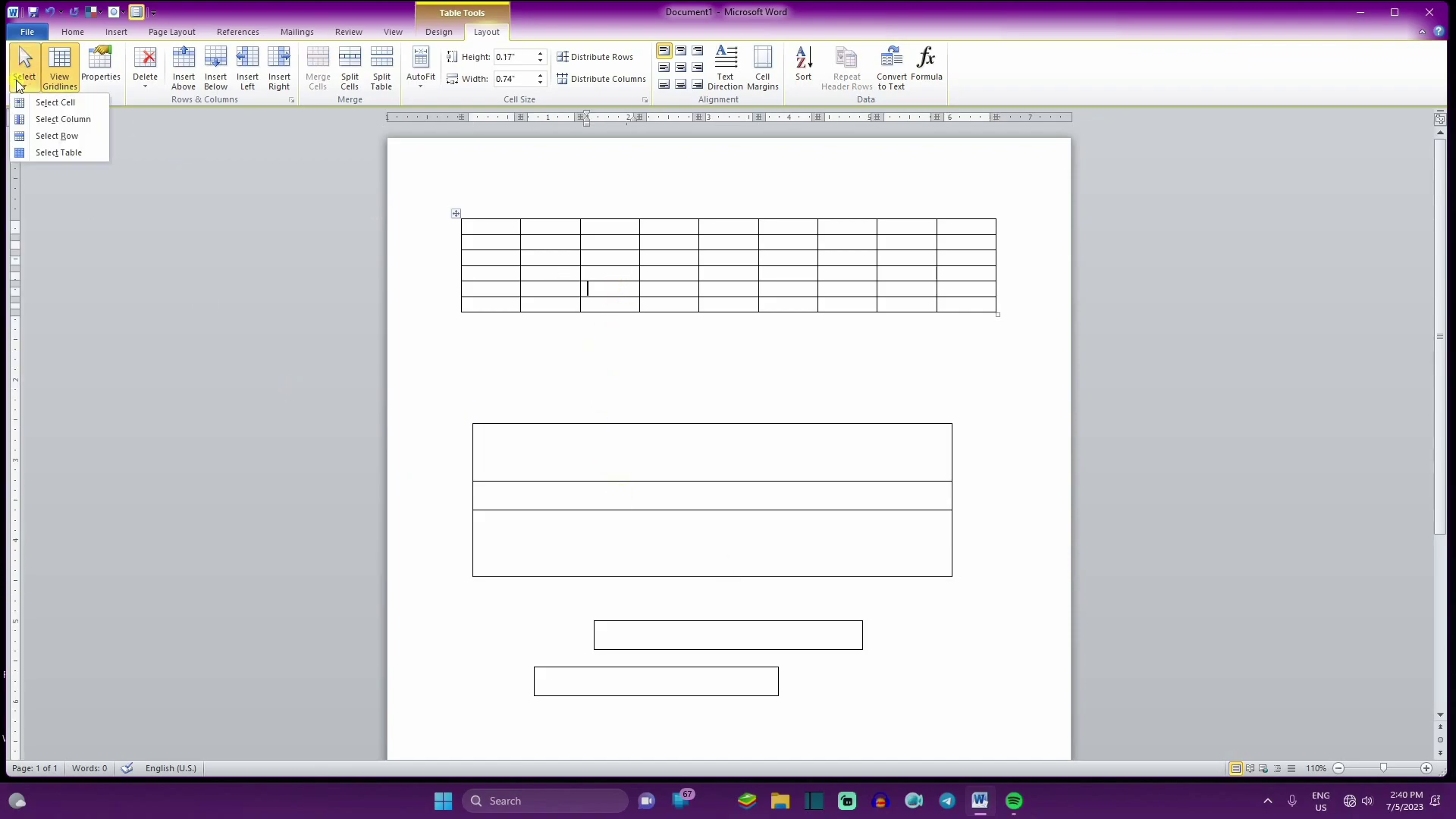
{"action": "left_click", "coordinate": [35, 153]}
{"action": "left_click", "coordinate": [506, 265]}
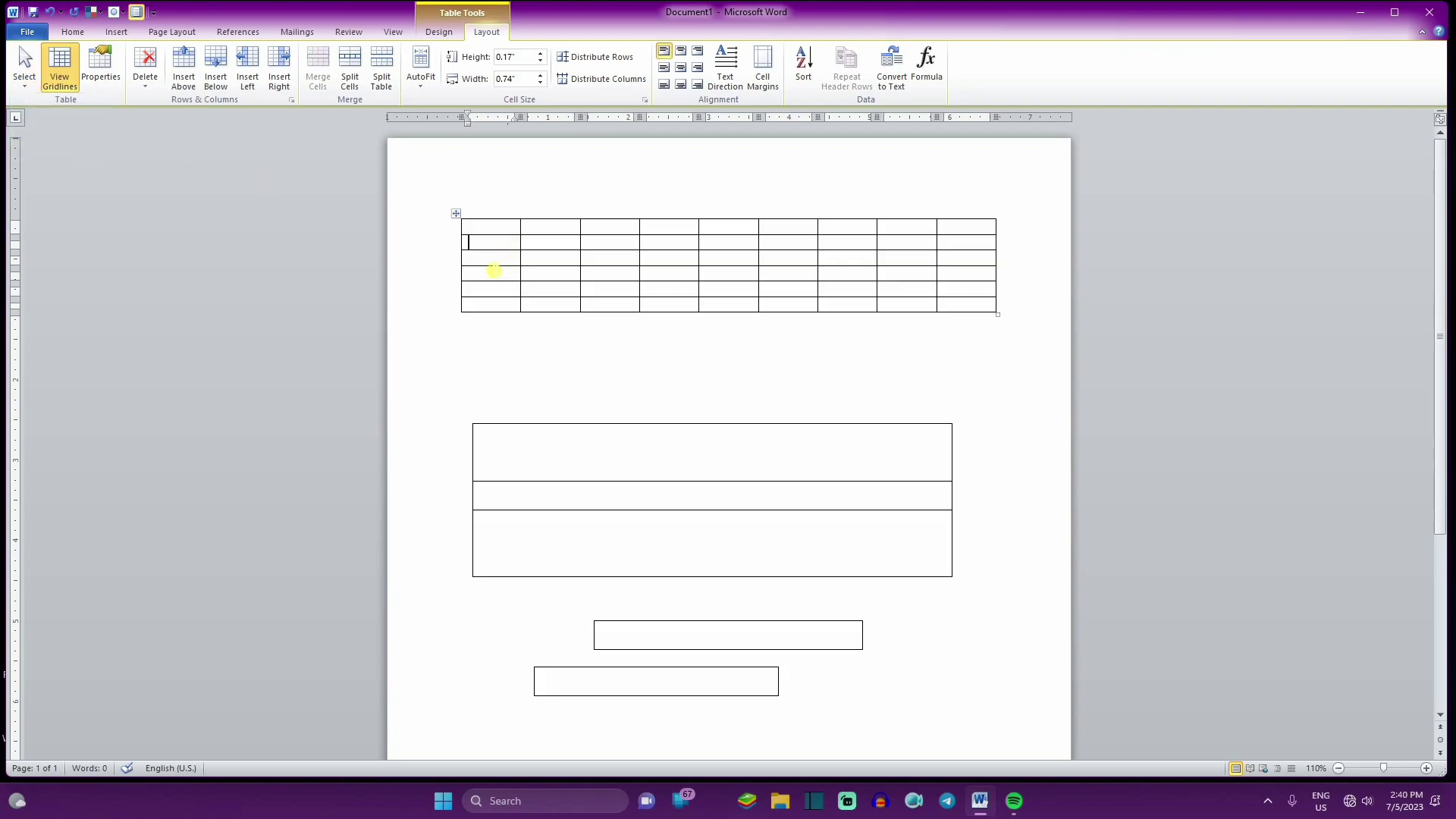
{"action": "mouse_move", "coordinate": [711, 466]}
{"action": "left_click_drag", "start_coordinate": [497, 471], "coordinate": [773, 692]}
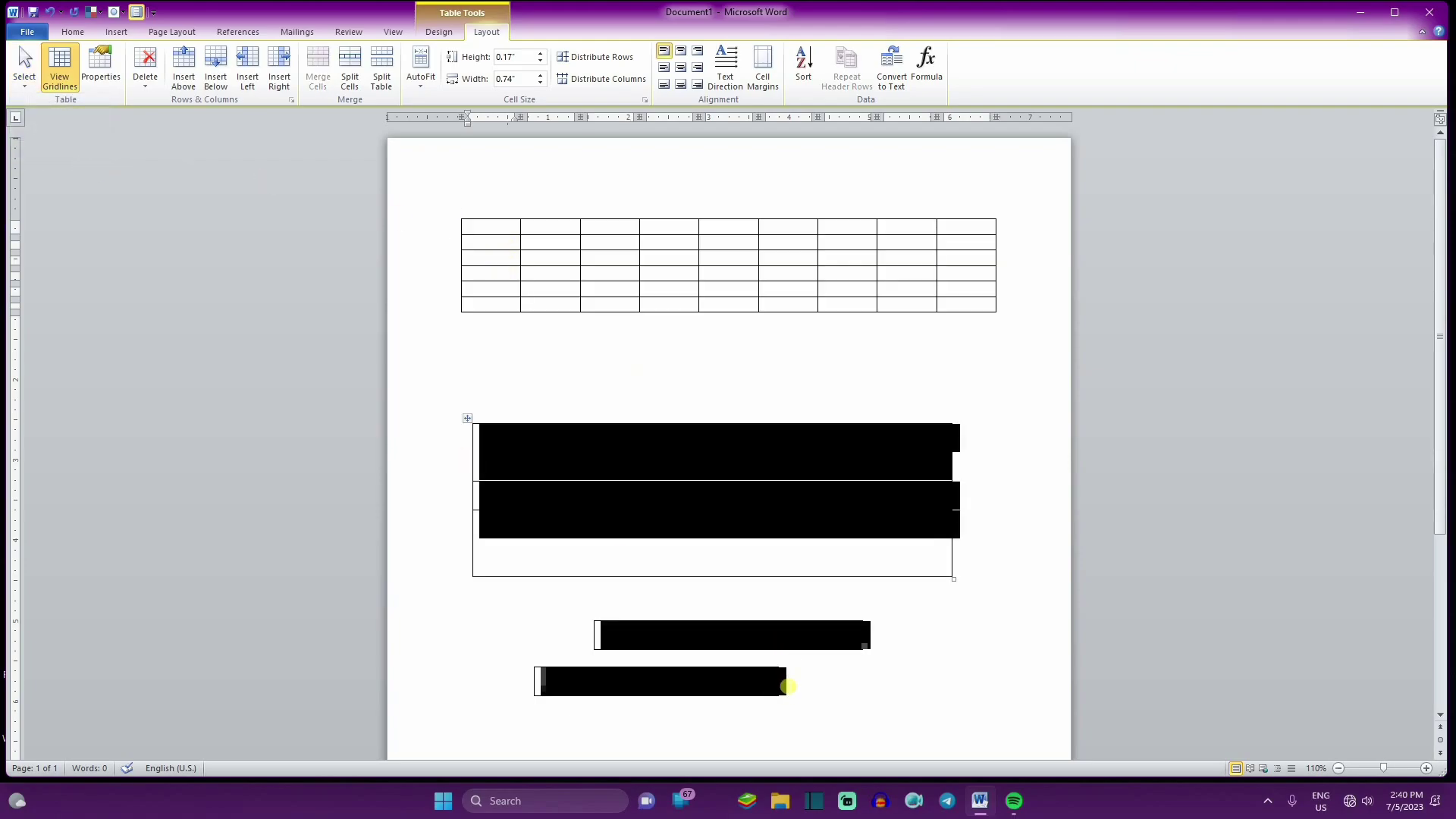
Step: Delete the hand-drawn table and both small tables, then select the current cell
{"action": "key", "text": "Delete"}
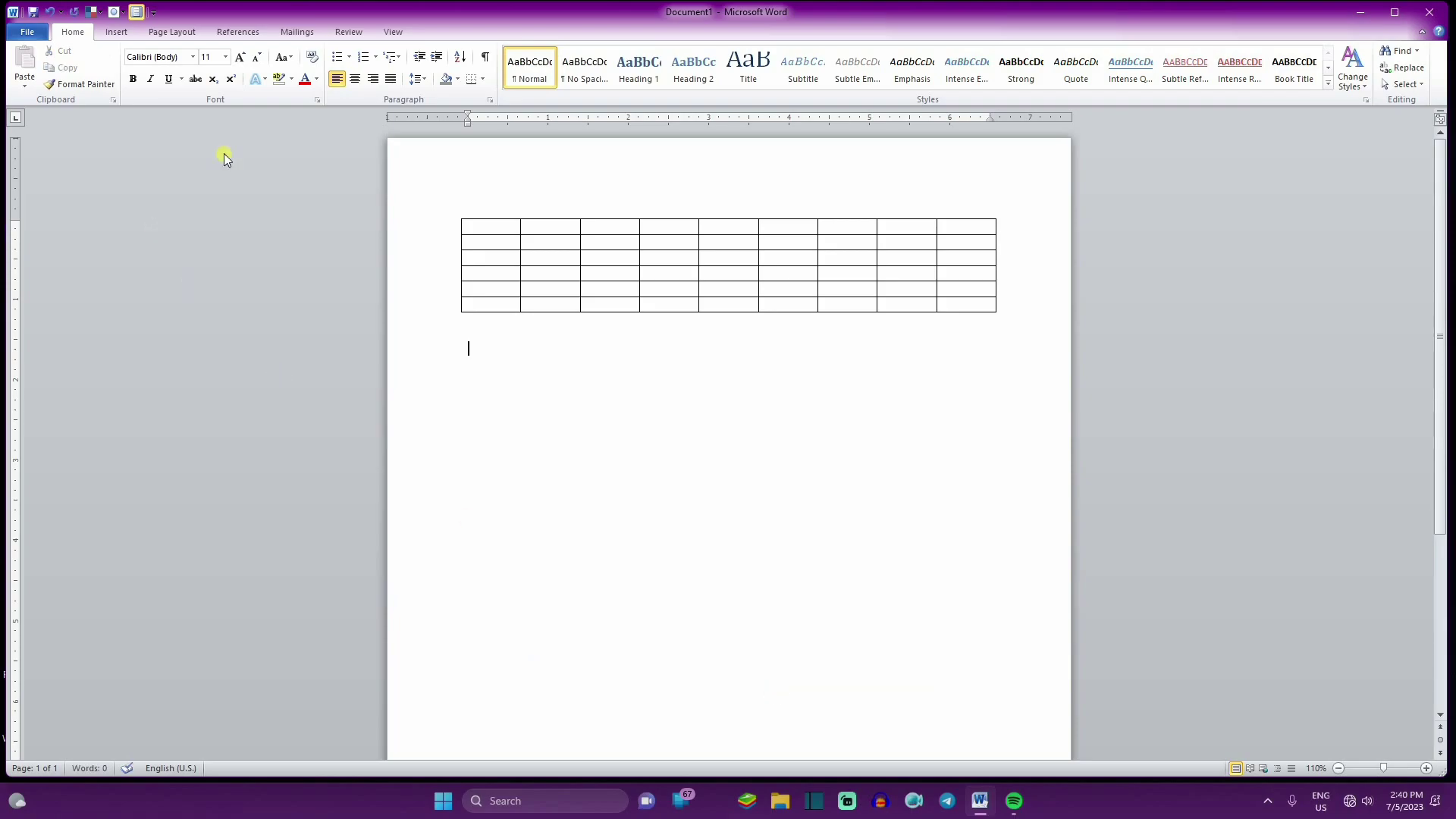
{"action": "left_click", "coordinate": [487, 32]}
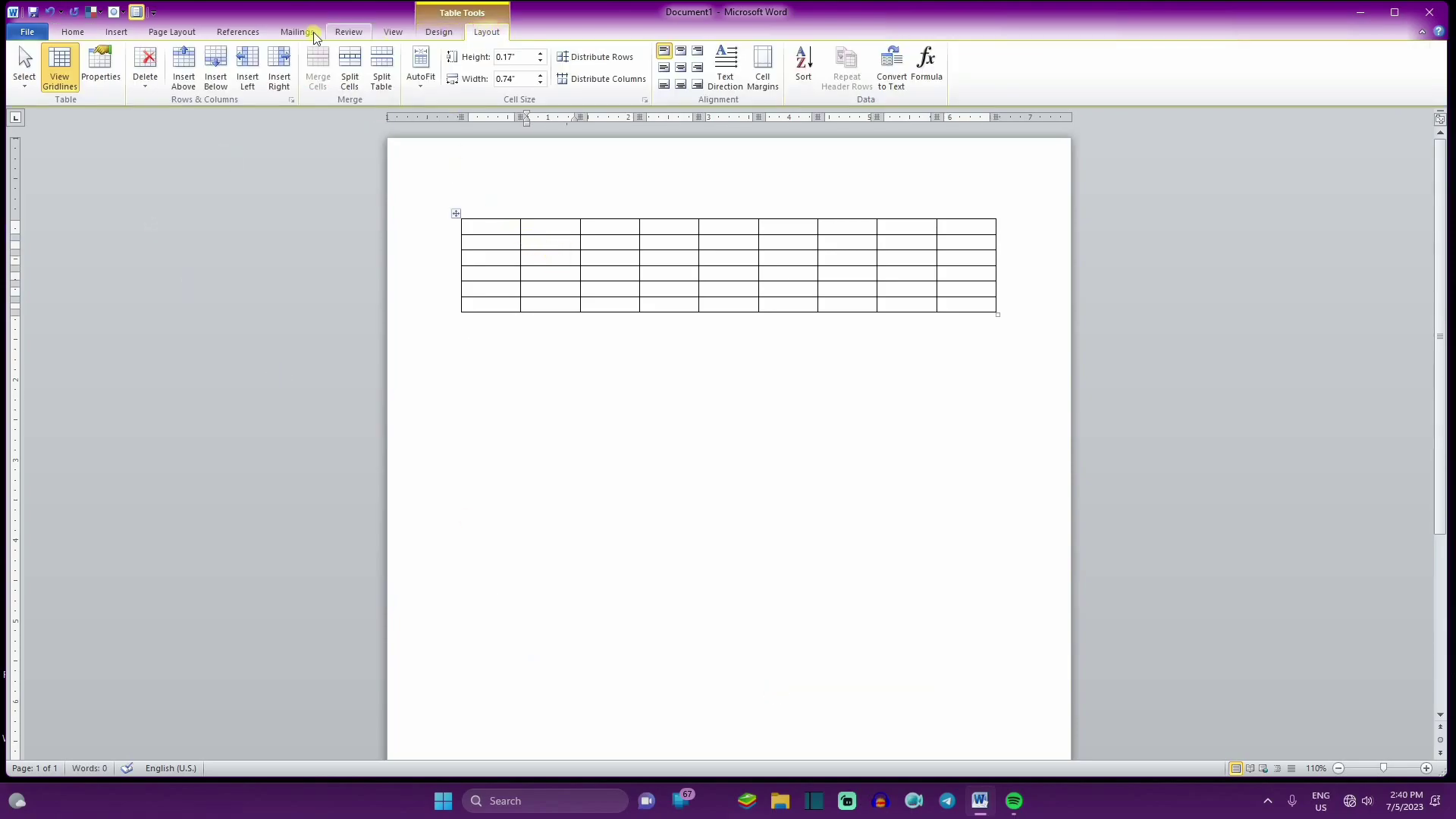
{"action": "left_click", "coordinate": [25, 72]}
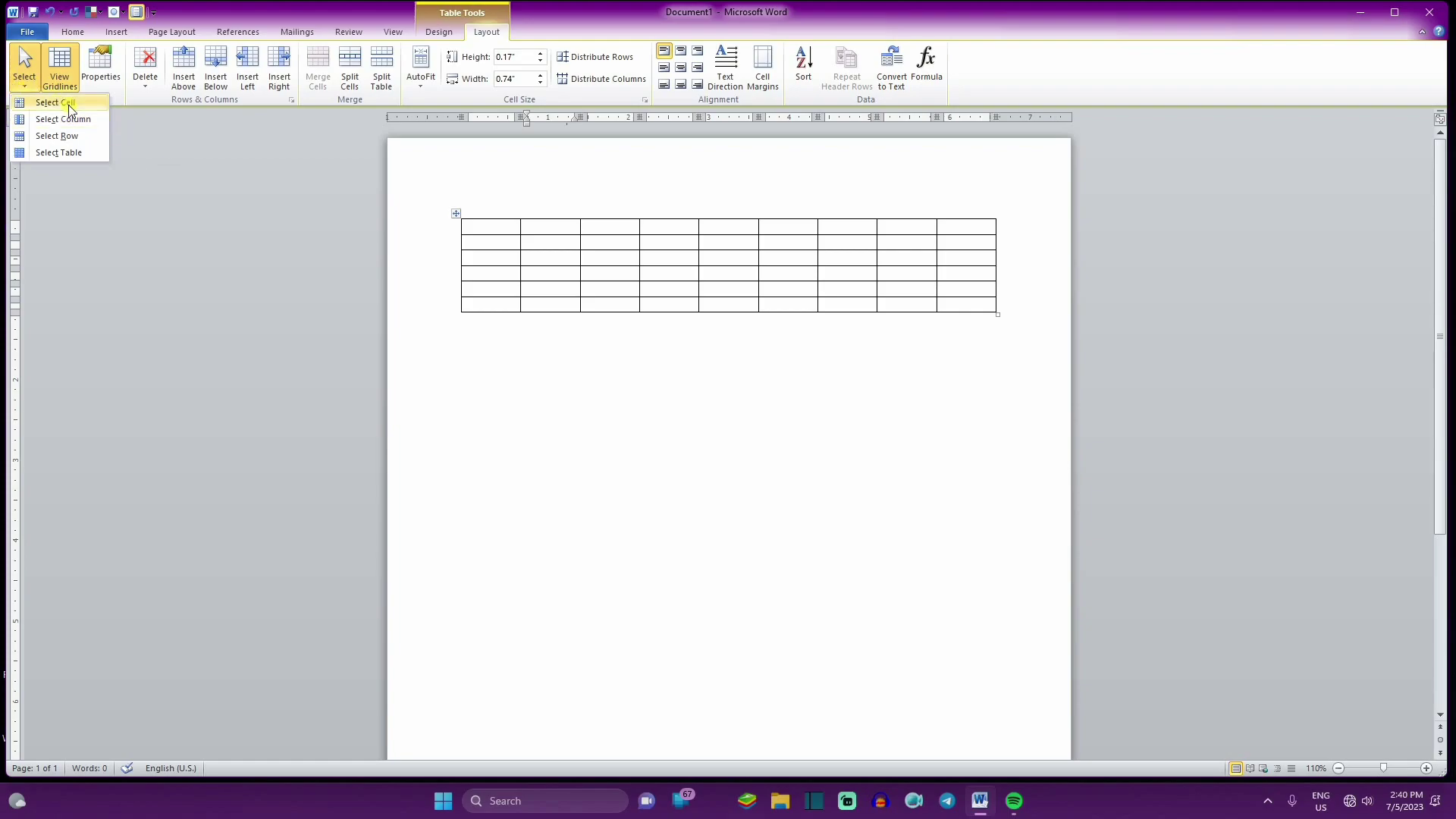
{"action": "left_click", "coordinate": [59, 68]}
Step: Toggle View Gridlines off and back on for the 9-by-6 table
{"action": "left_click", "coordinate": [56, 67]}
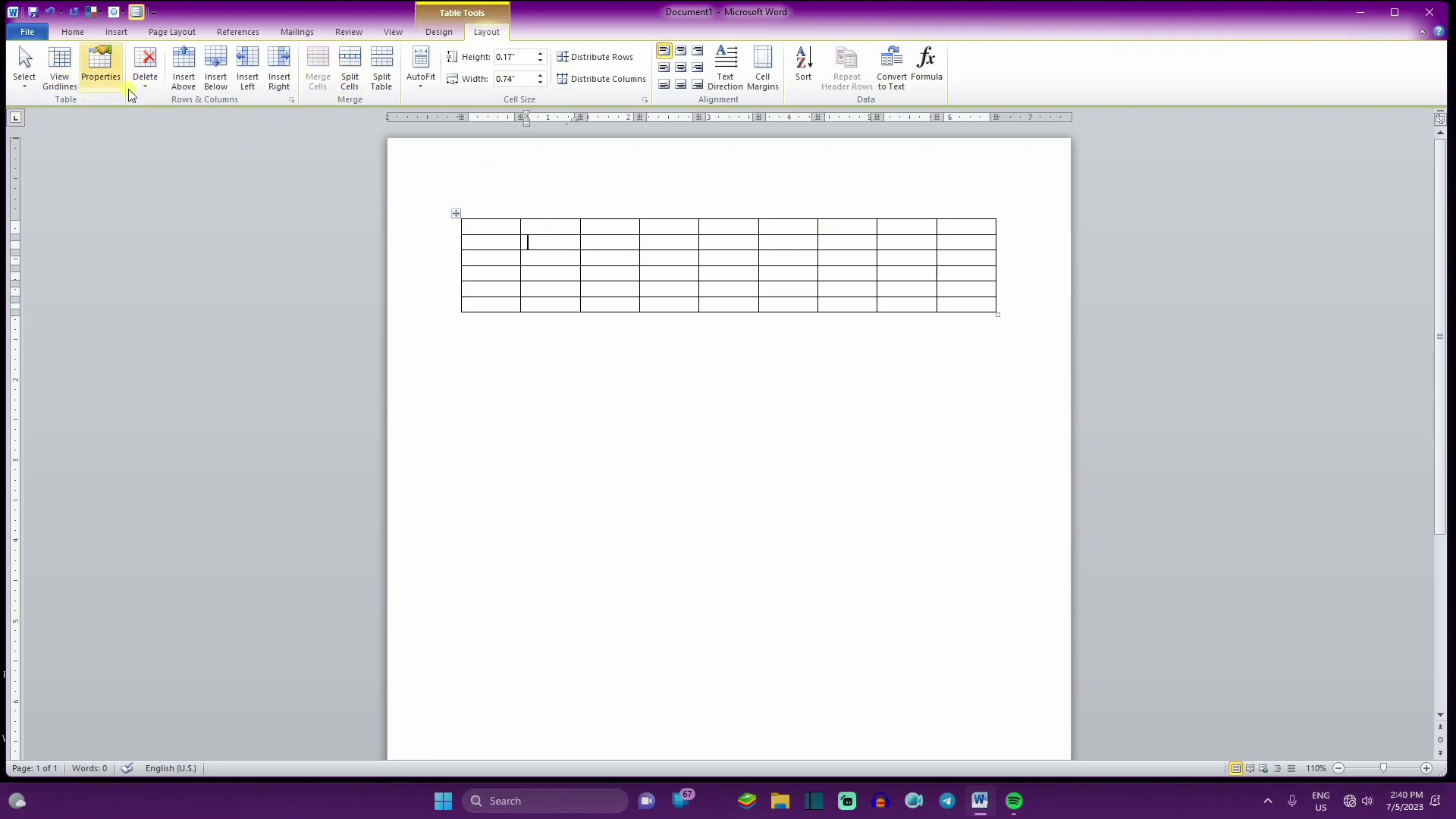
{"action": "left_click", "coordinate": [59, 67]}
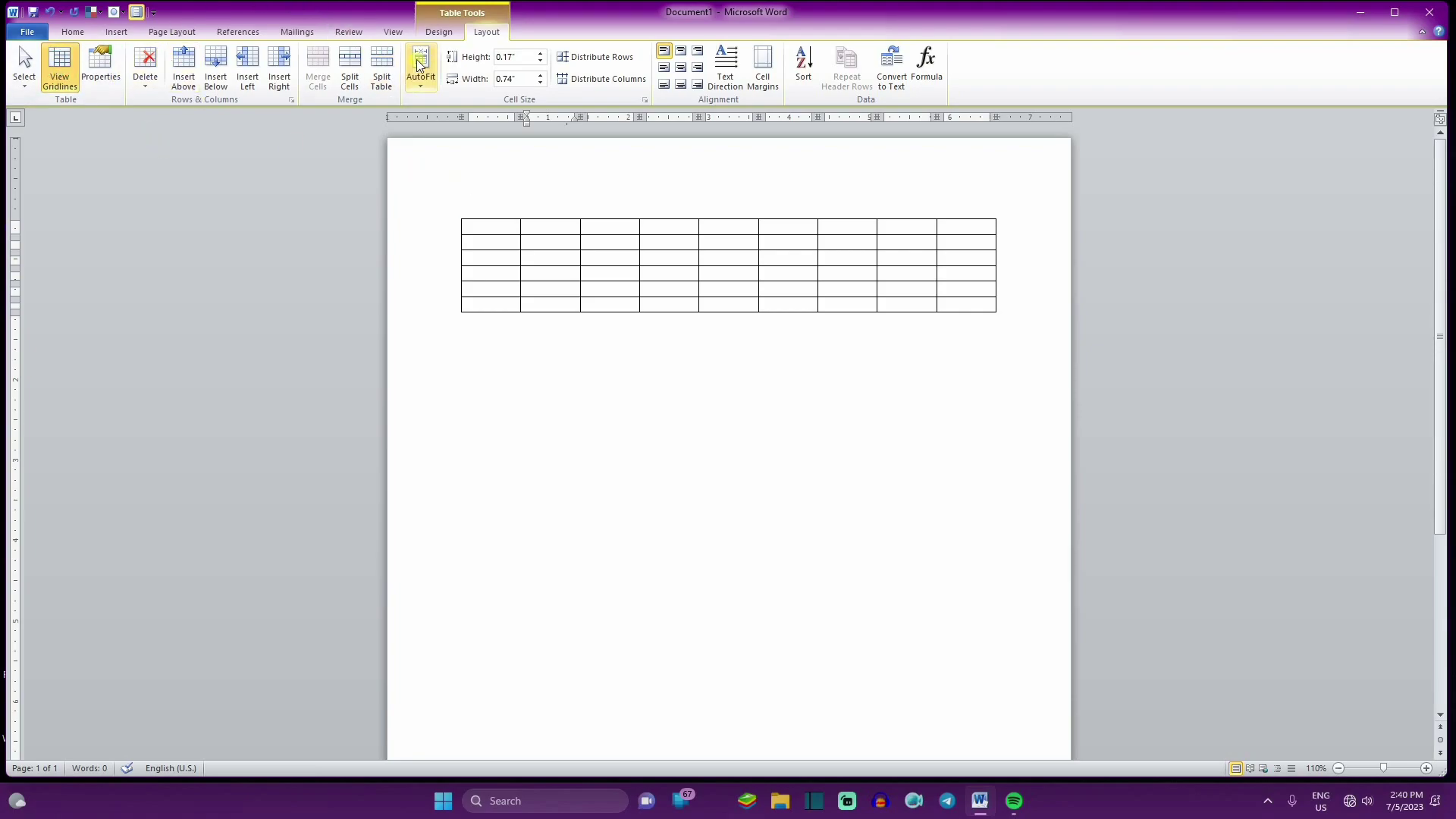
{"action": "left_click", "coordinate": [451, 36]}
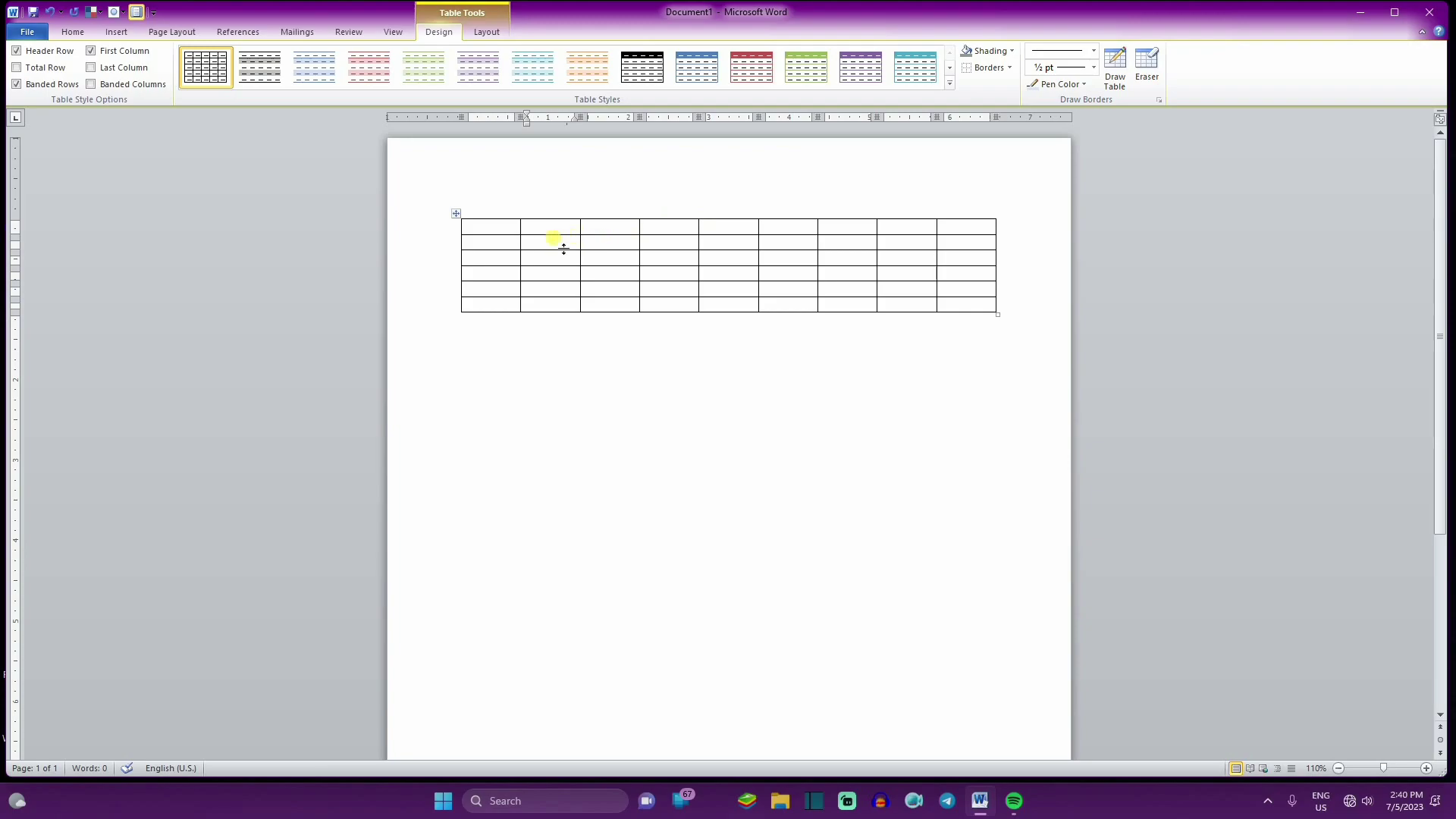
Step: Select the left six columns and apply No Border to them
{"action": "left_click_drag", "start_coordinate": [499, 236], "coordinate": [790, 308]}
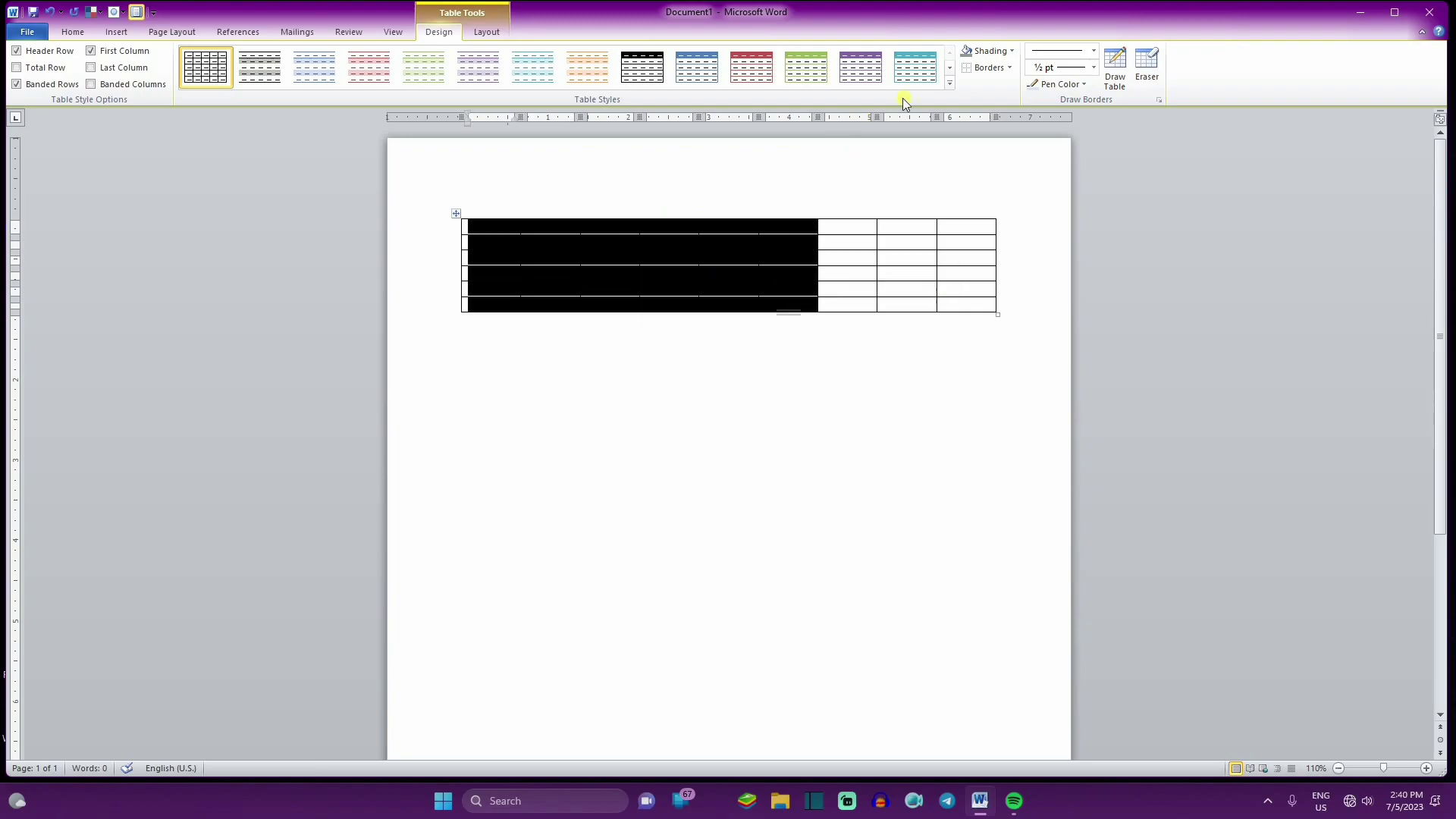
{"action": "left_click", "coordinate": [1010, 67]}
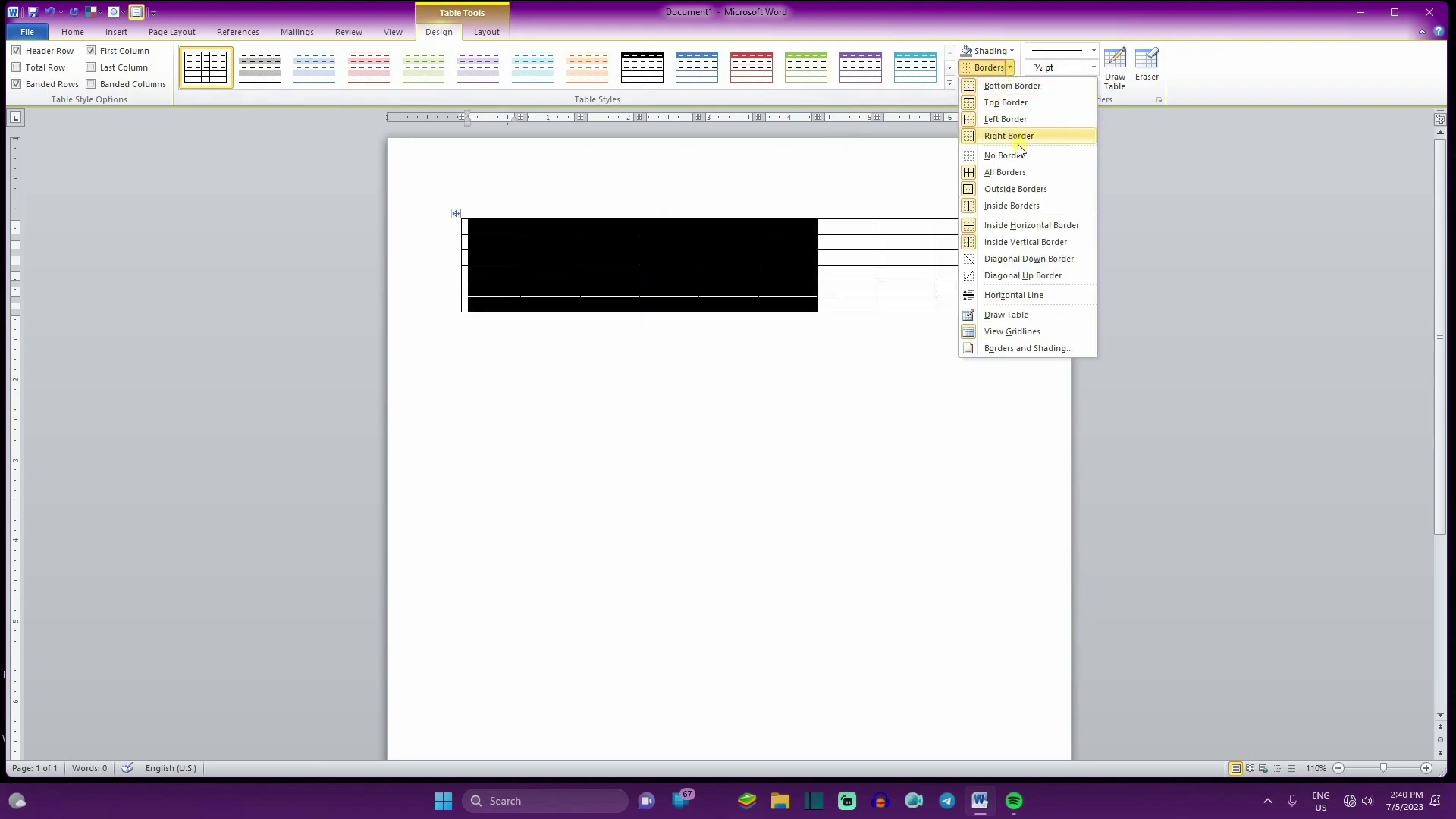
{"action": "left_click", "coordinate": [1013, 155]}
{"action": "left_click", "coordinate": [758, 347]}
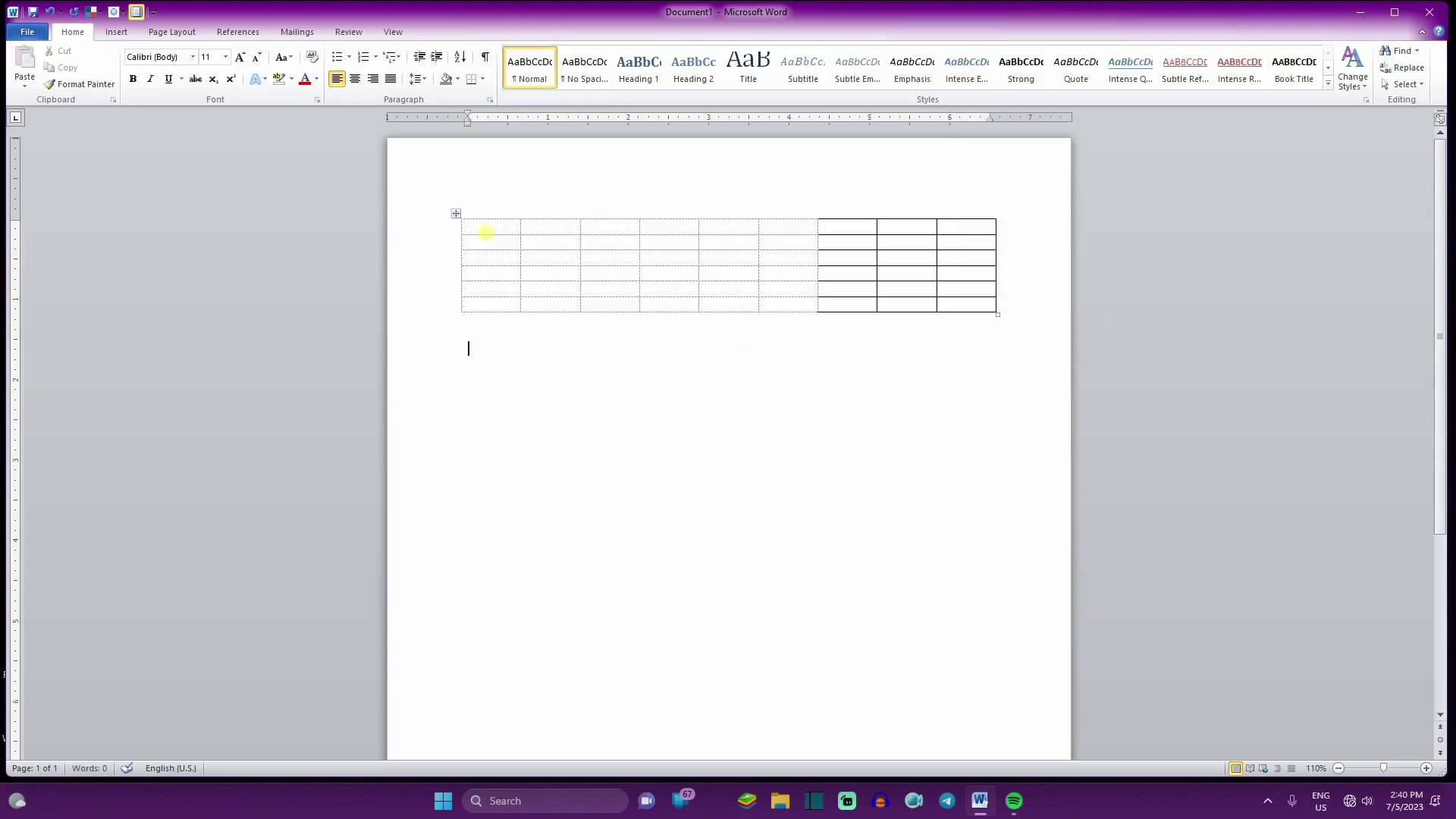
Step: Turn off View Gridlines on the Layout tab to hide the dashed lines
{"action": "left_click", "coordinate": [623, 230]}
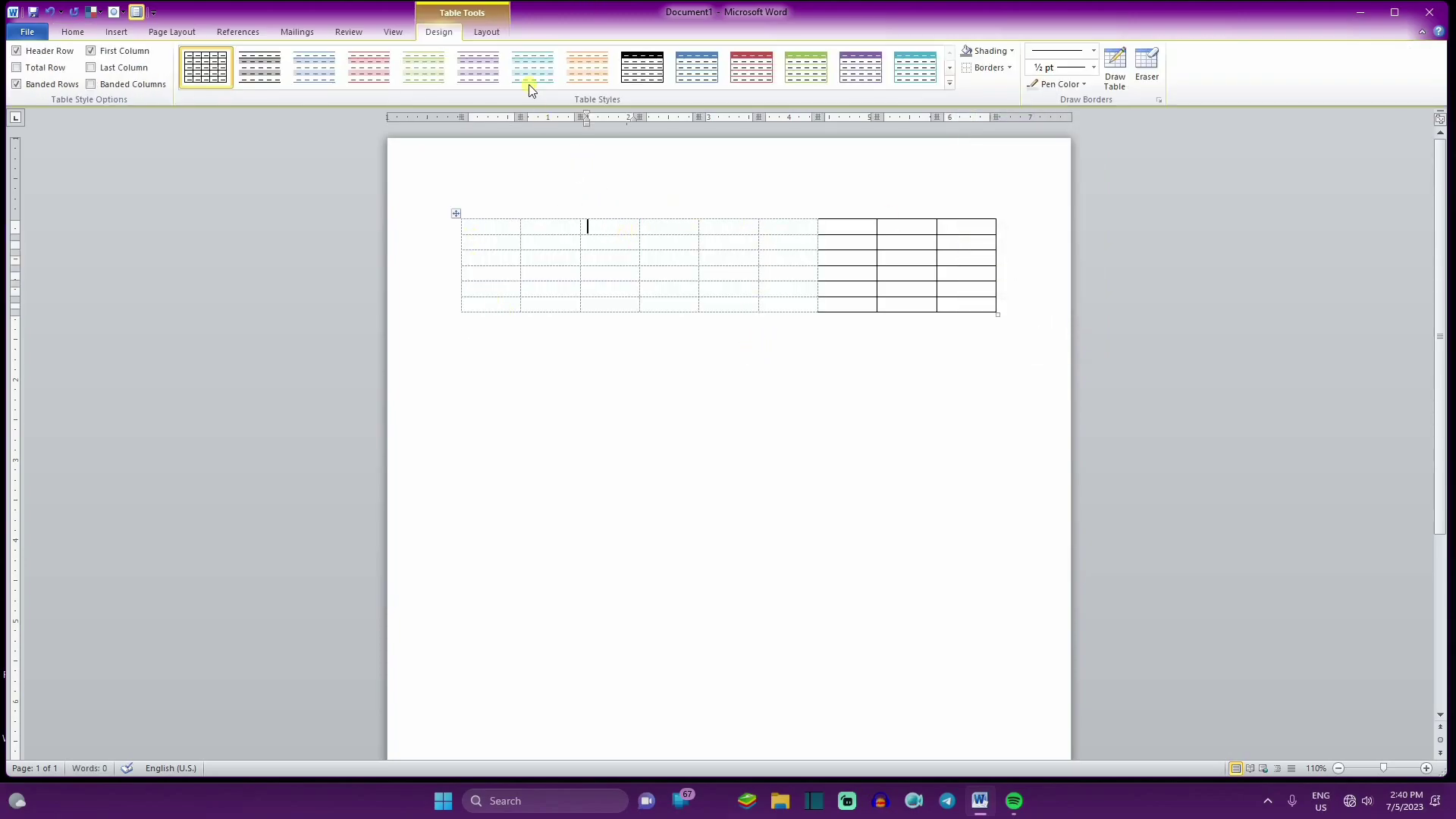
{"action": "left_click", "coordinate": [499, 34]}
{"action": "left_click", "coordinate": [52, 74]}
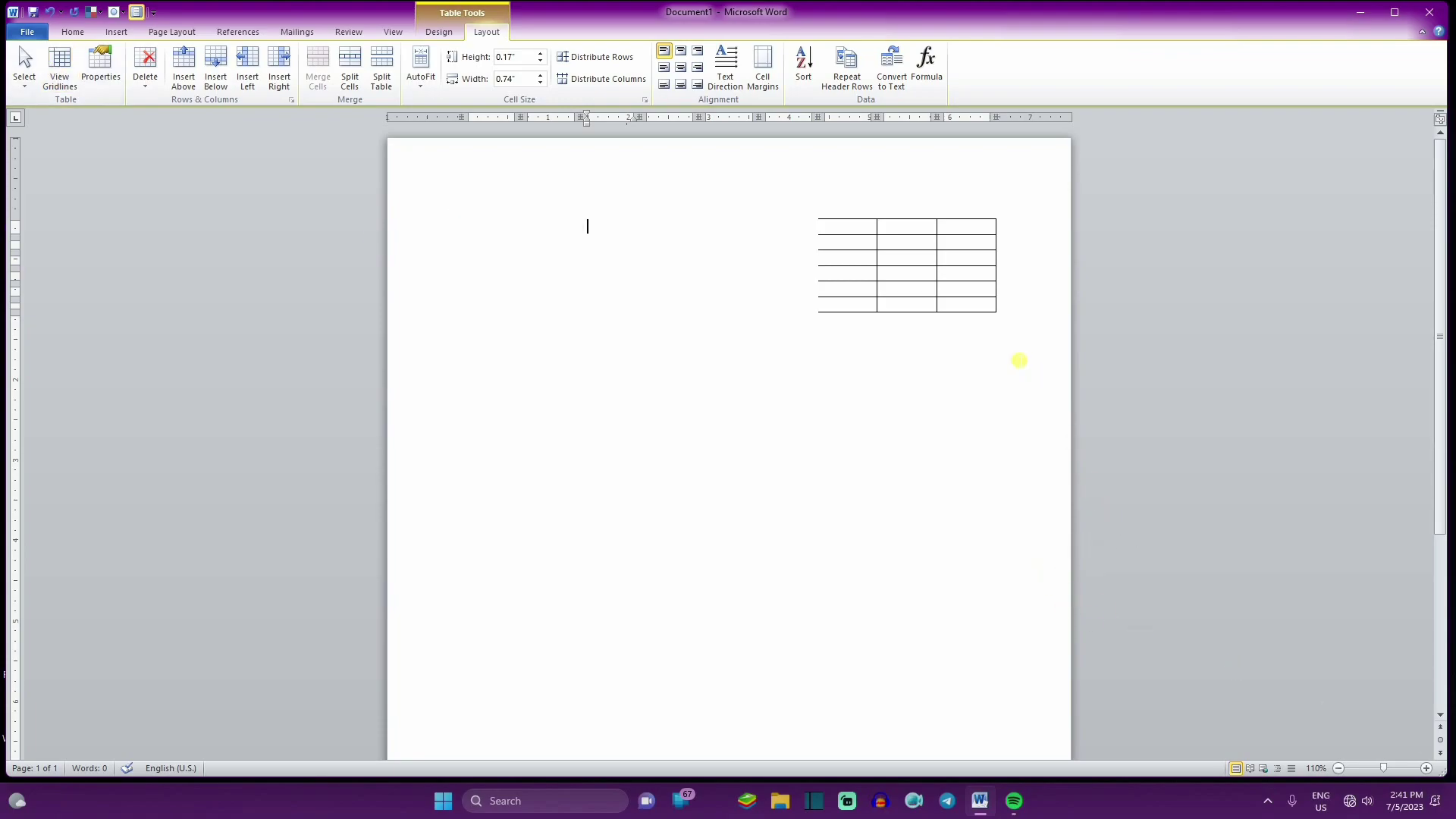
{"action": "left_click", "coordinate": [619, 295]}
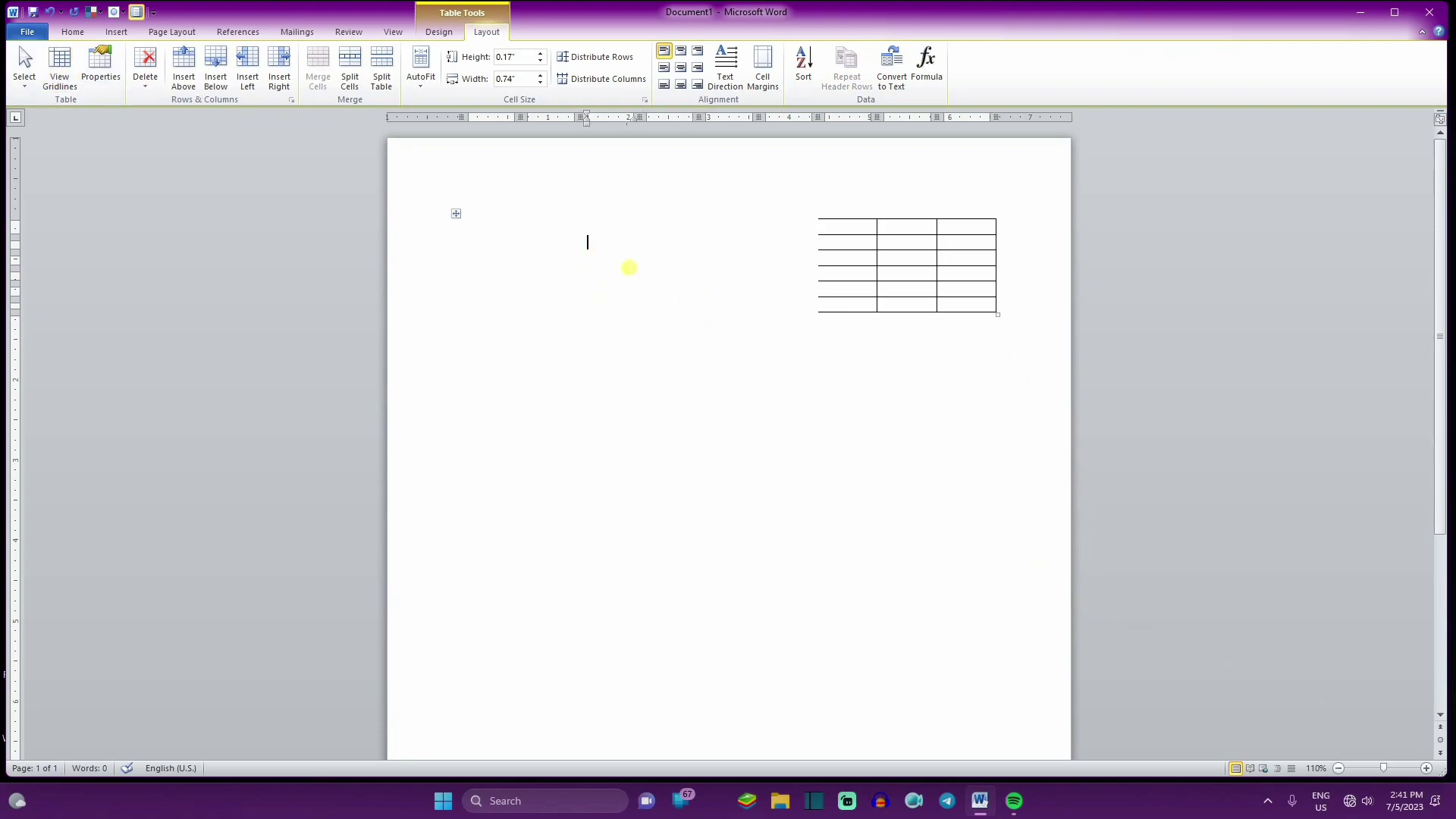
{"action": "left_click", "coordinate": [663, 280]}
Step: Tick and untick the page Gridlines option, then turn View Gridlines back on for the table
{"action": "left_click", "coordinate": [391, 34]}
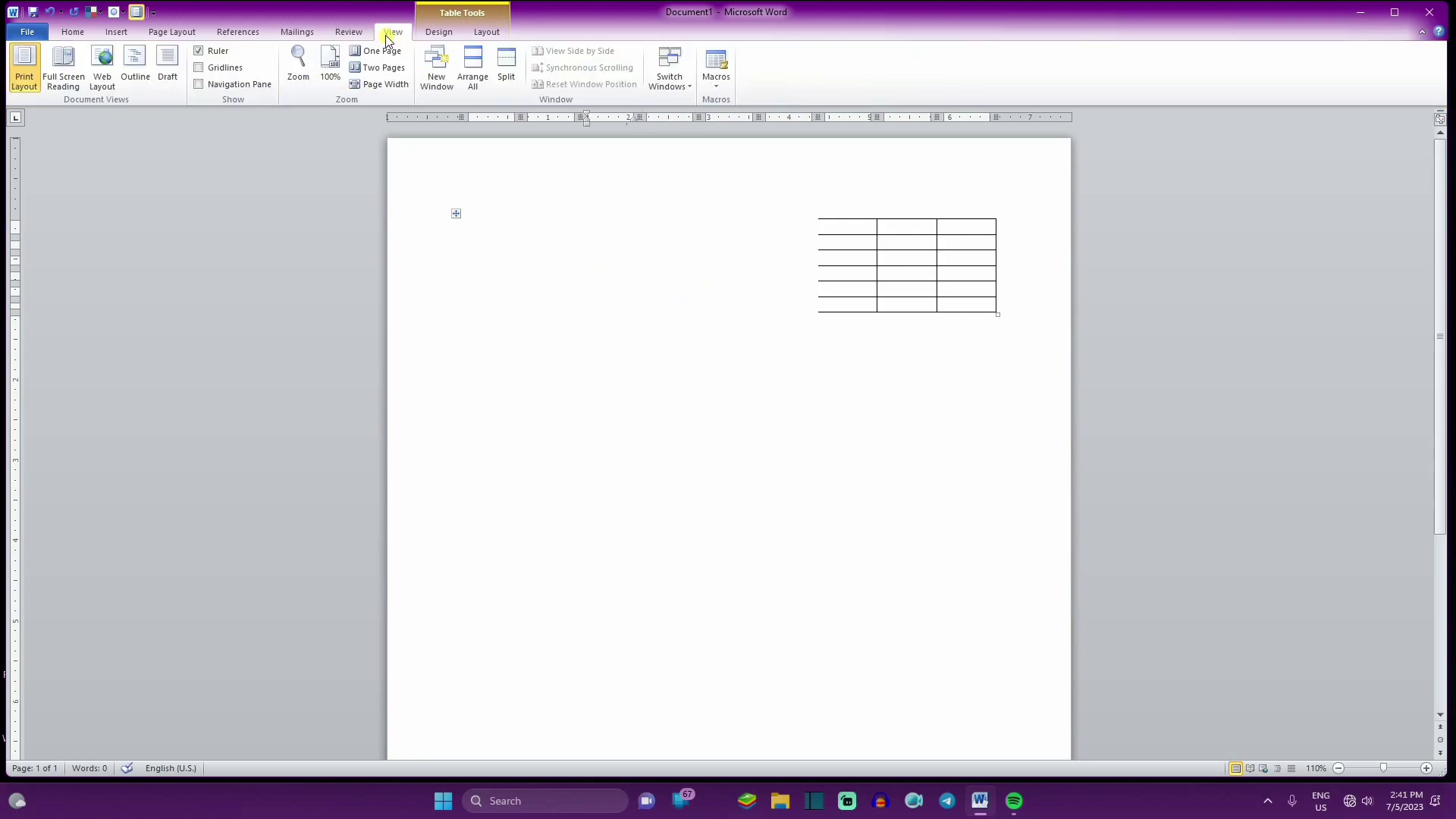
{"action": "left_click", "coordinate": [221, 68]}
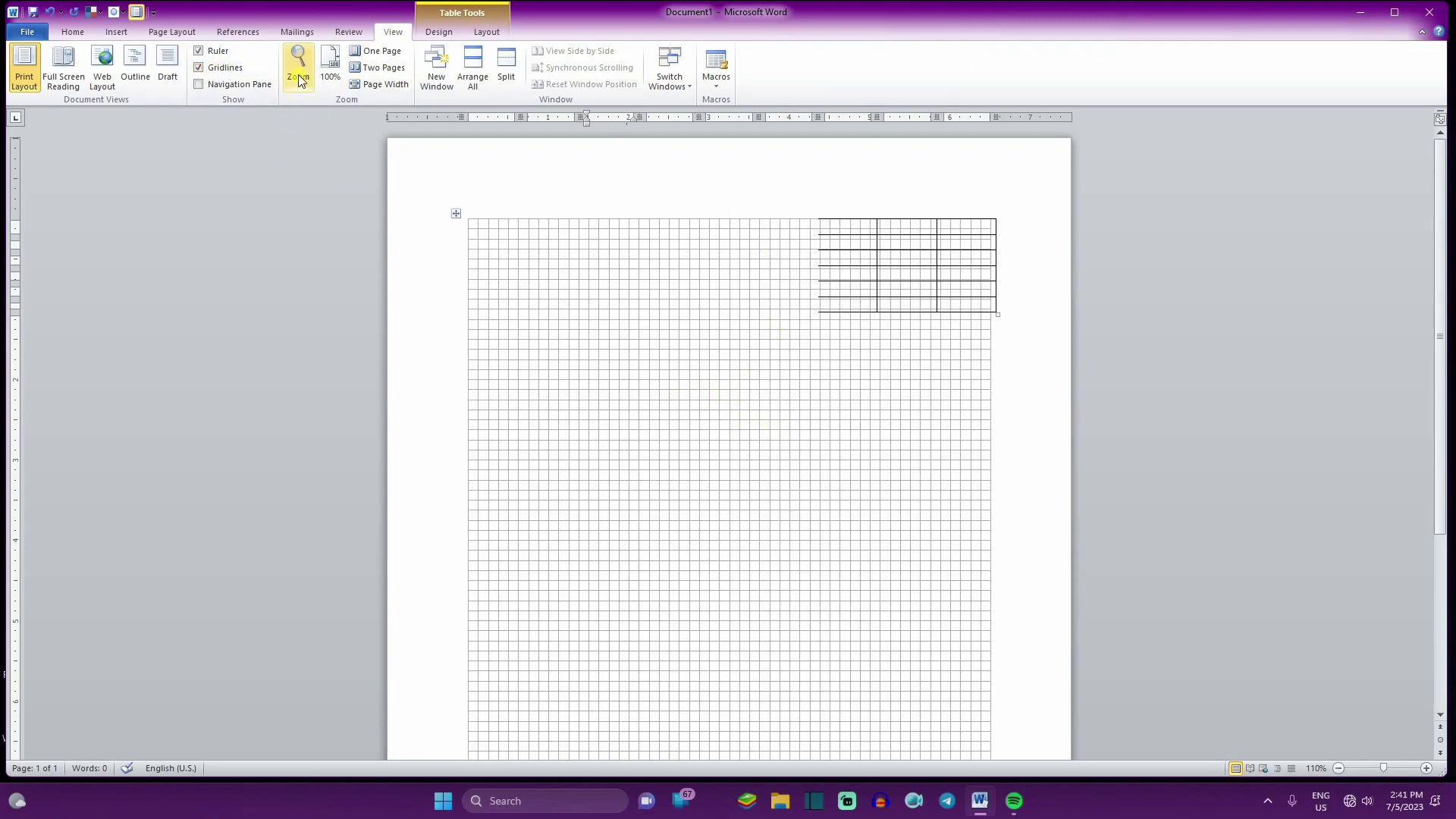
{"action": "left_click", "coordinate": [220, 68]}
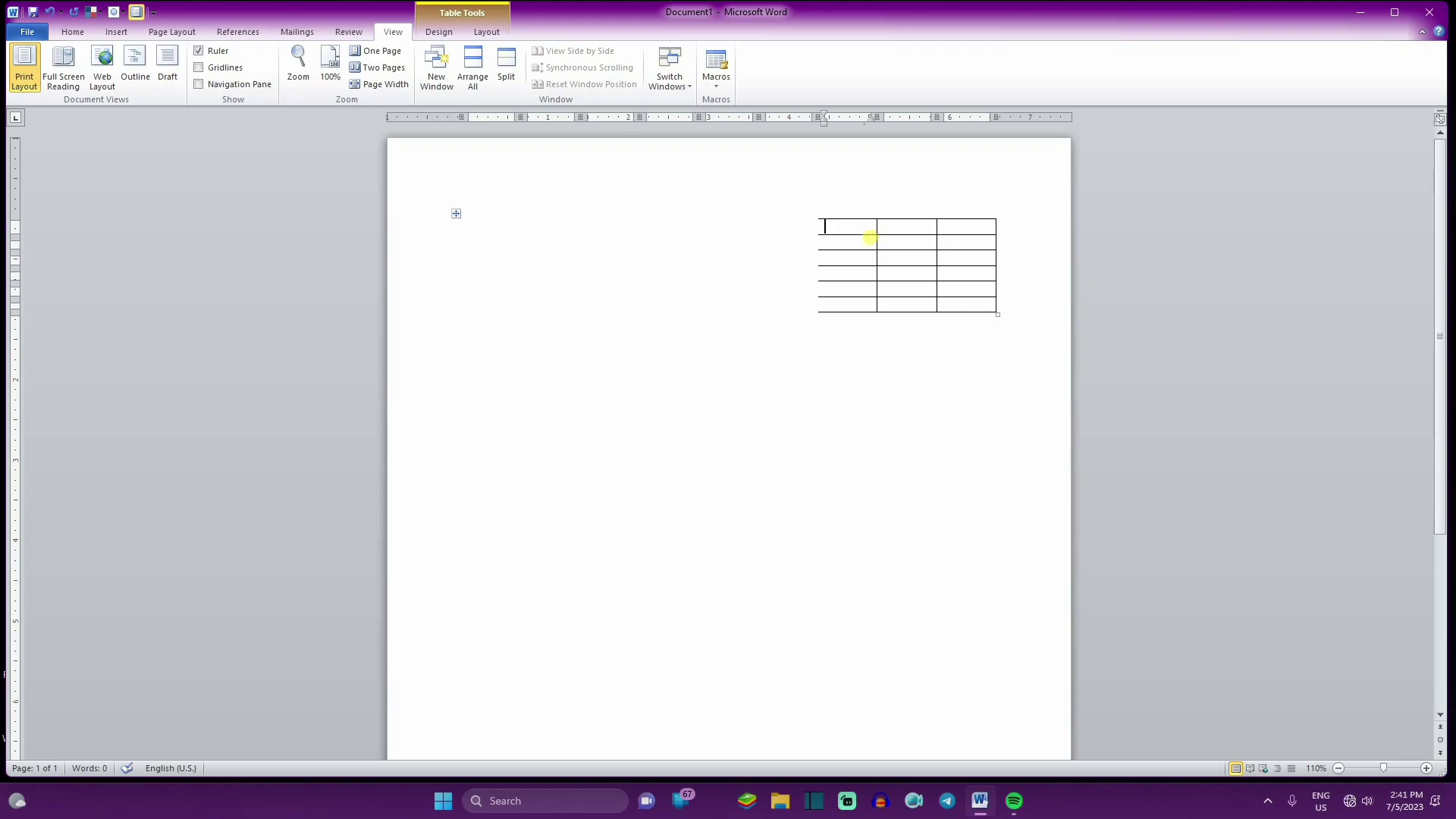
{"action": "left_click", "coordinate": [487, 34]}
{"action": "left_click", "coordinate": [71, 67]}
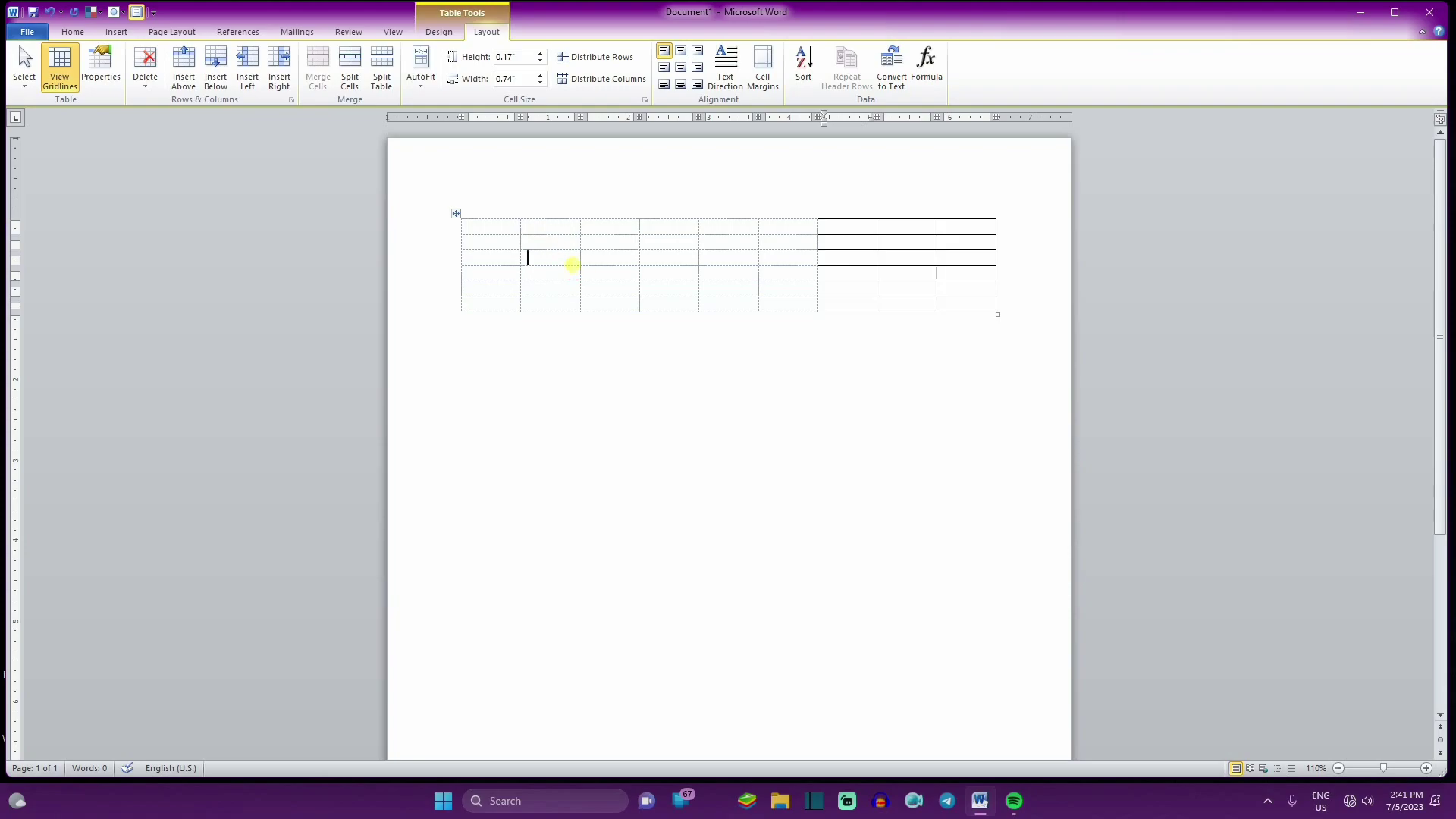
Step: Select the whole table and apply All Borders from the Design tab
{"action": "left_click", "coordinate": [568, 265]}
{"action": "left_click_drag", "start_coordinate": [501, 232], "coordinate": [926, 328]}
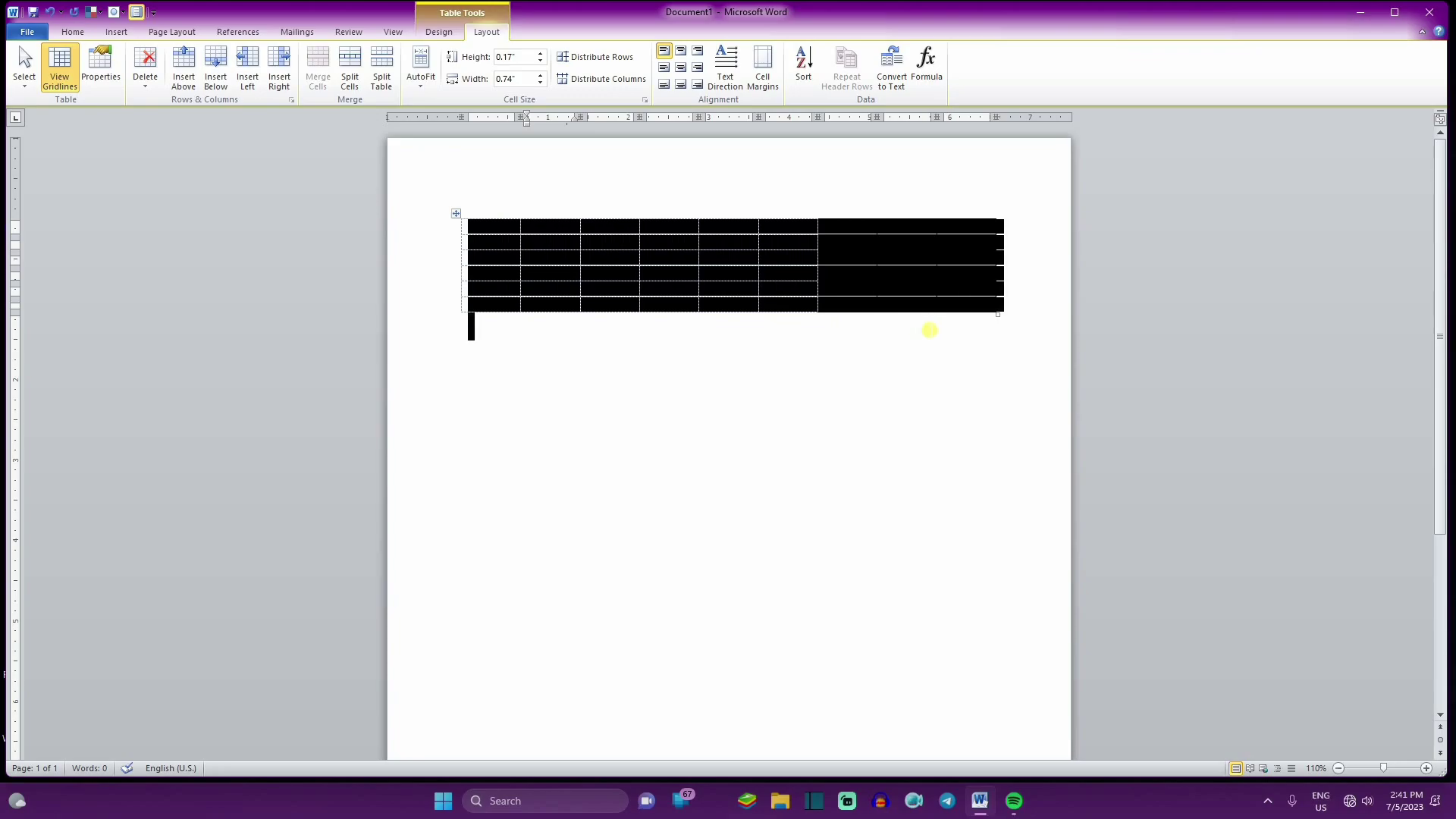
{"action": "left_click", "coordinate": [534, 226]}
{"action": "left_click_drag", "start_coordinate": [489, 233], "coordinate": [868, 254]}
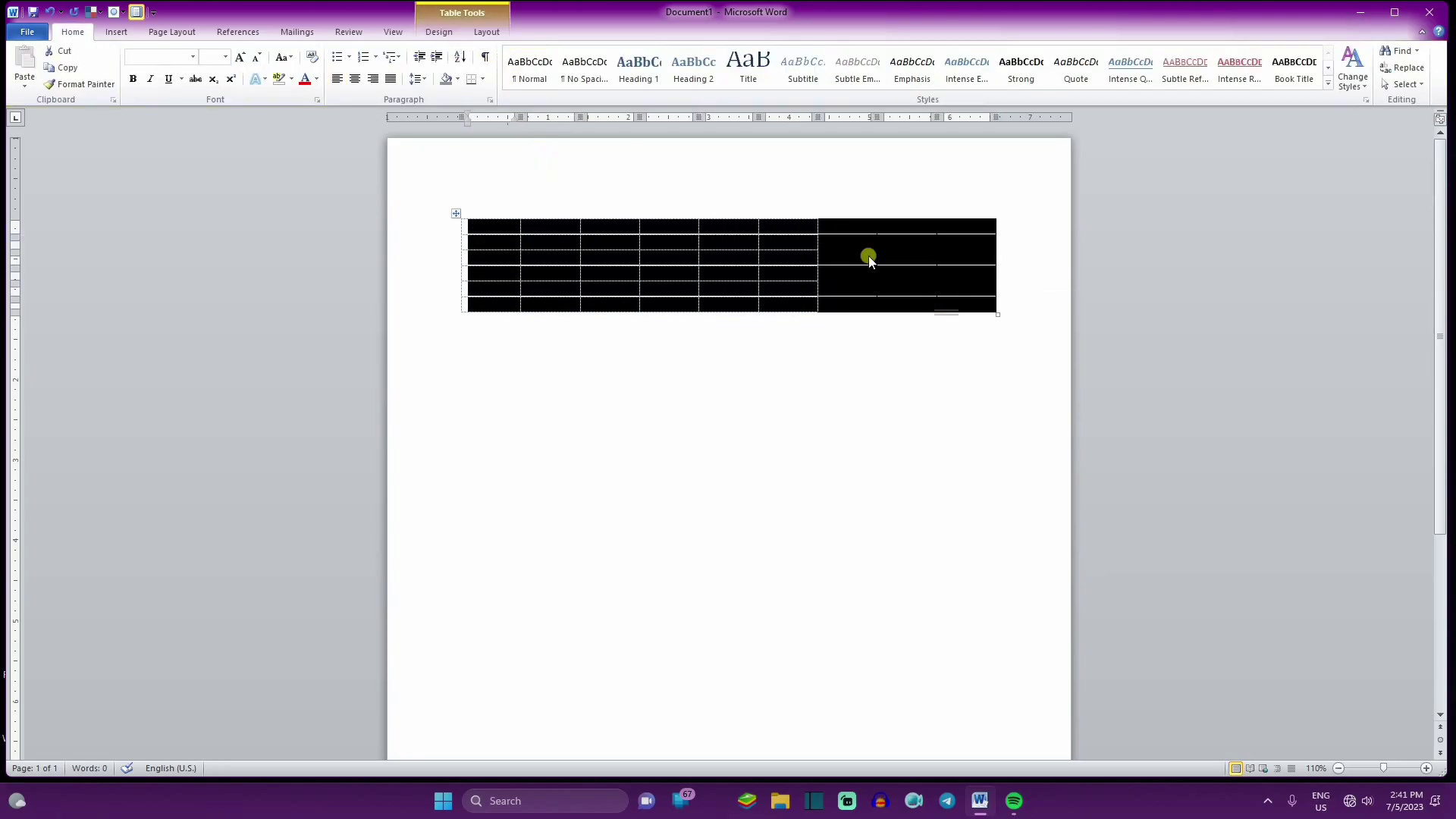
{"action": "left_click", "coordinate": [438, 31]}
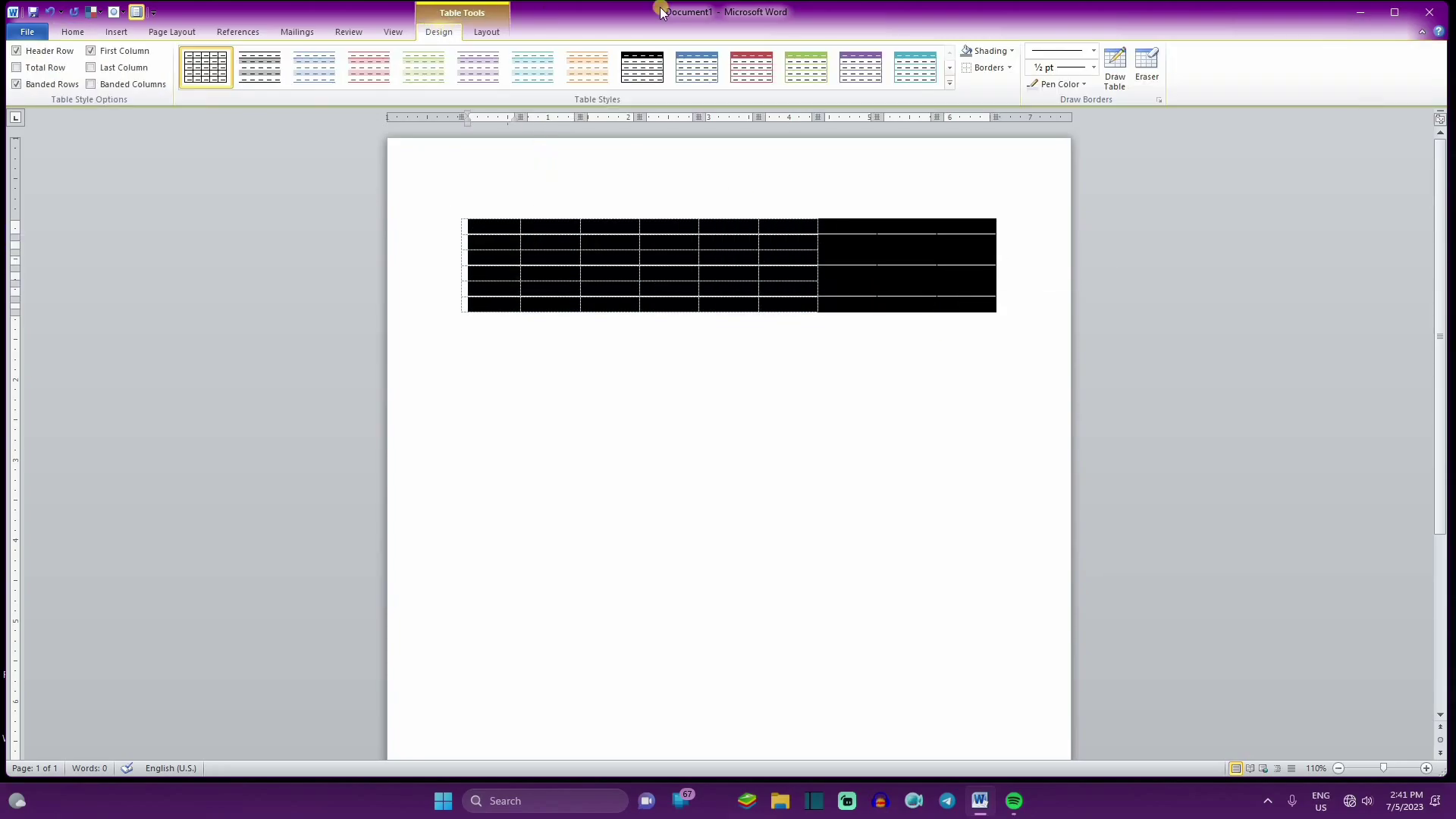
{"action": "left_click", "coordinate": [1010, 67]}
{"action": "left_click", "coordinate": [1005, 172]}
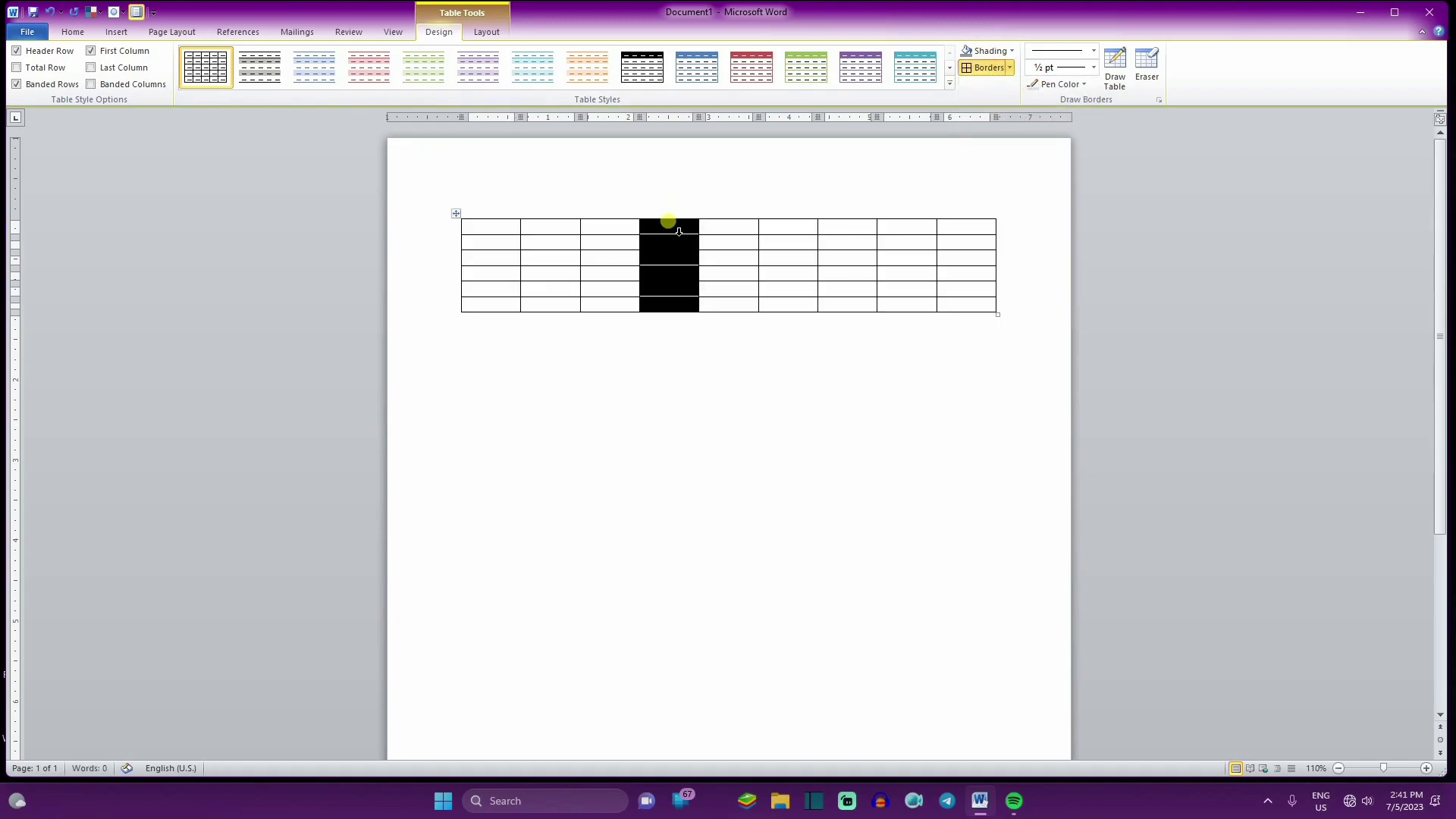
{"action": "left_click", "coordinate": [740, 250]}
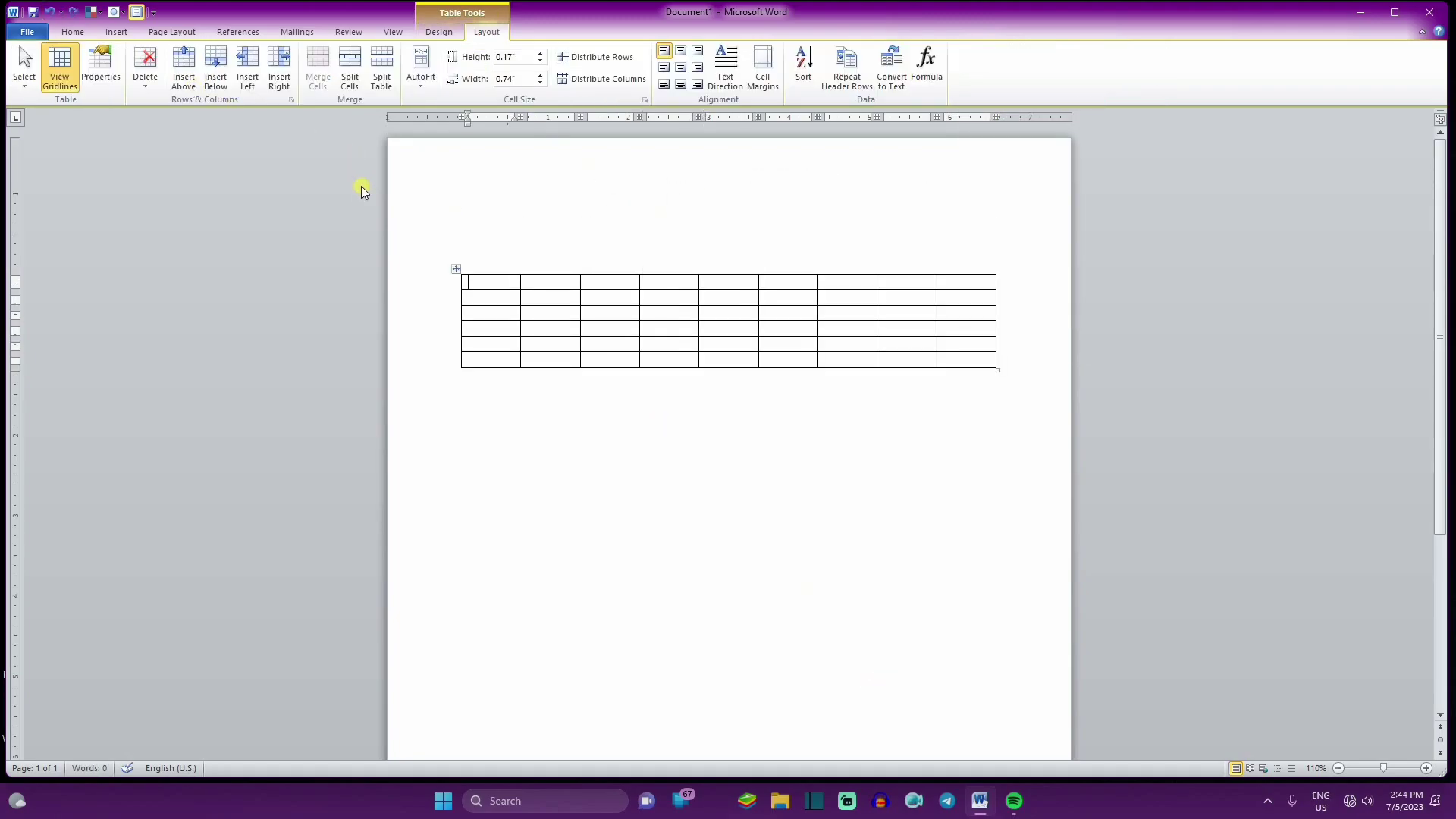
{"action": "left_click", "coordinate": [116, 72]}
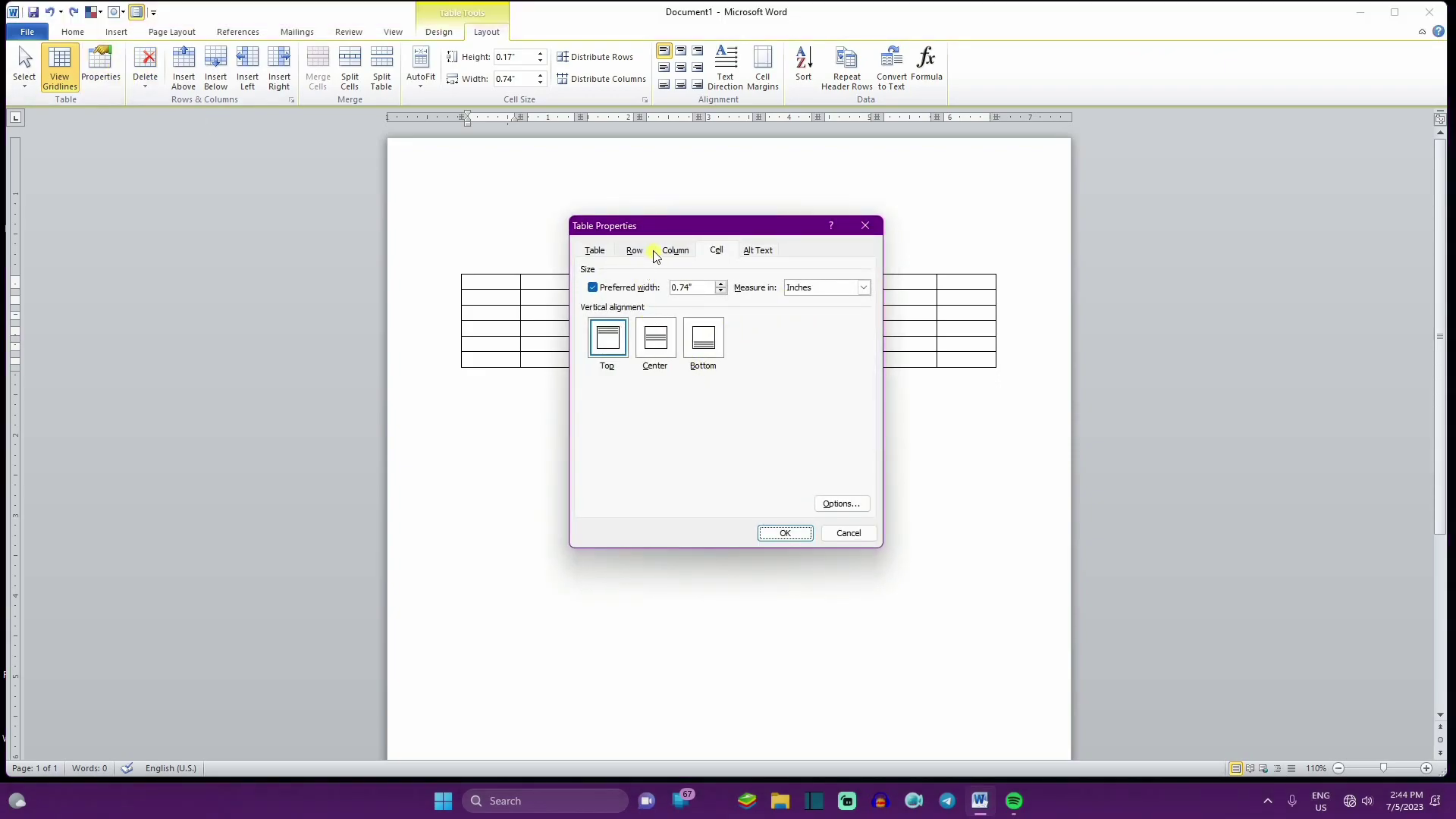
{"action": "left_click", "coordinate": [676, 251]}
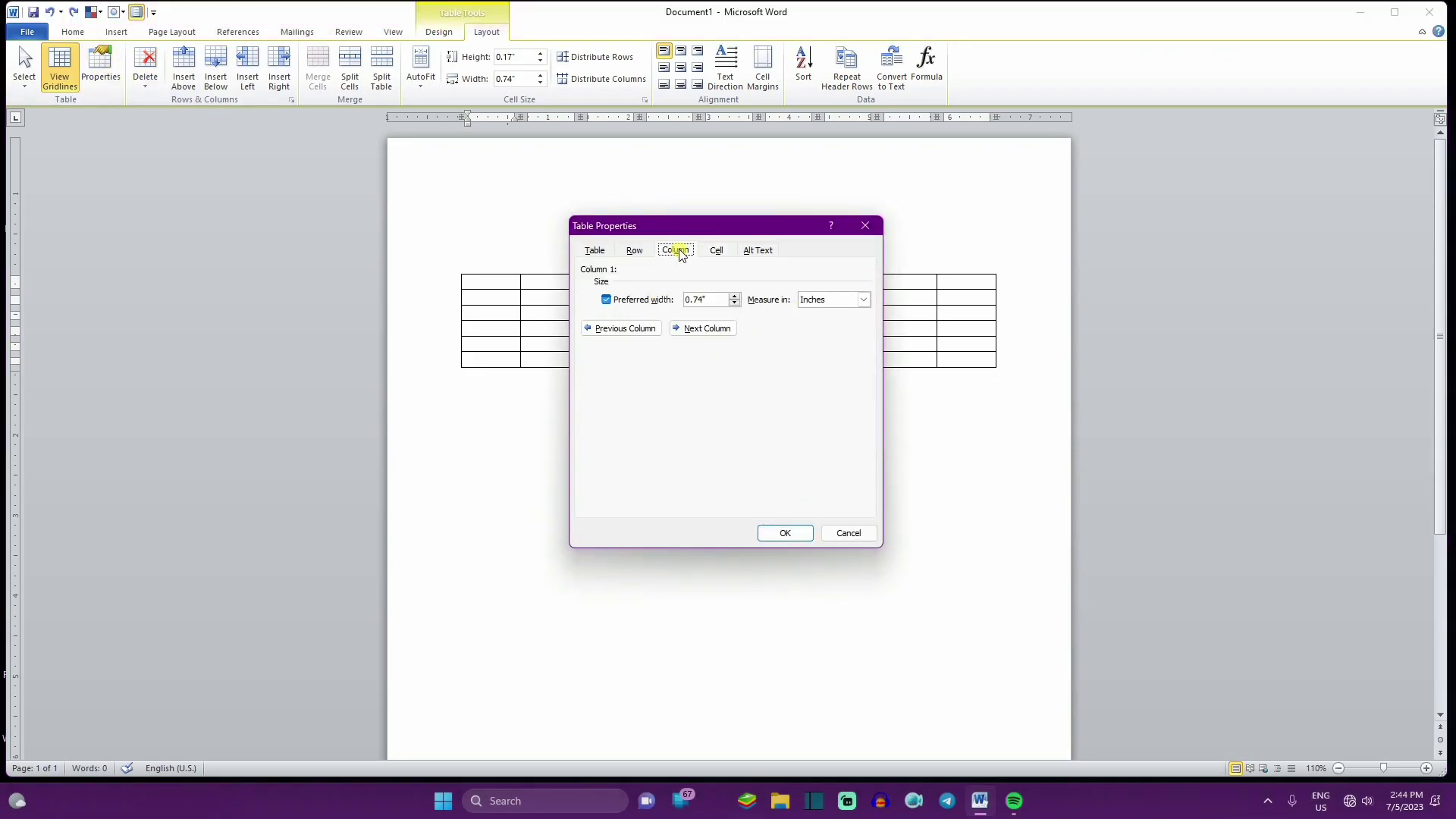
{"action": "left_click", "coordinate": [635, 251]}
{"action": "left_click", "coordinate": [675, 252]}
{"action": "left_click", "coordinate": [716, 251]}
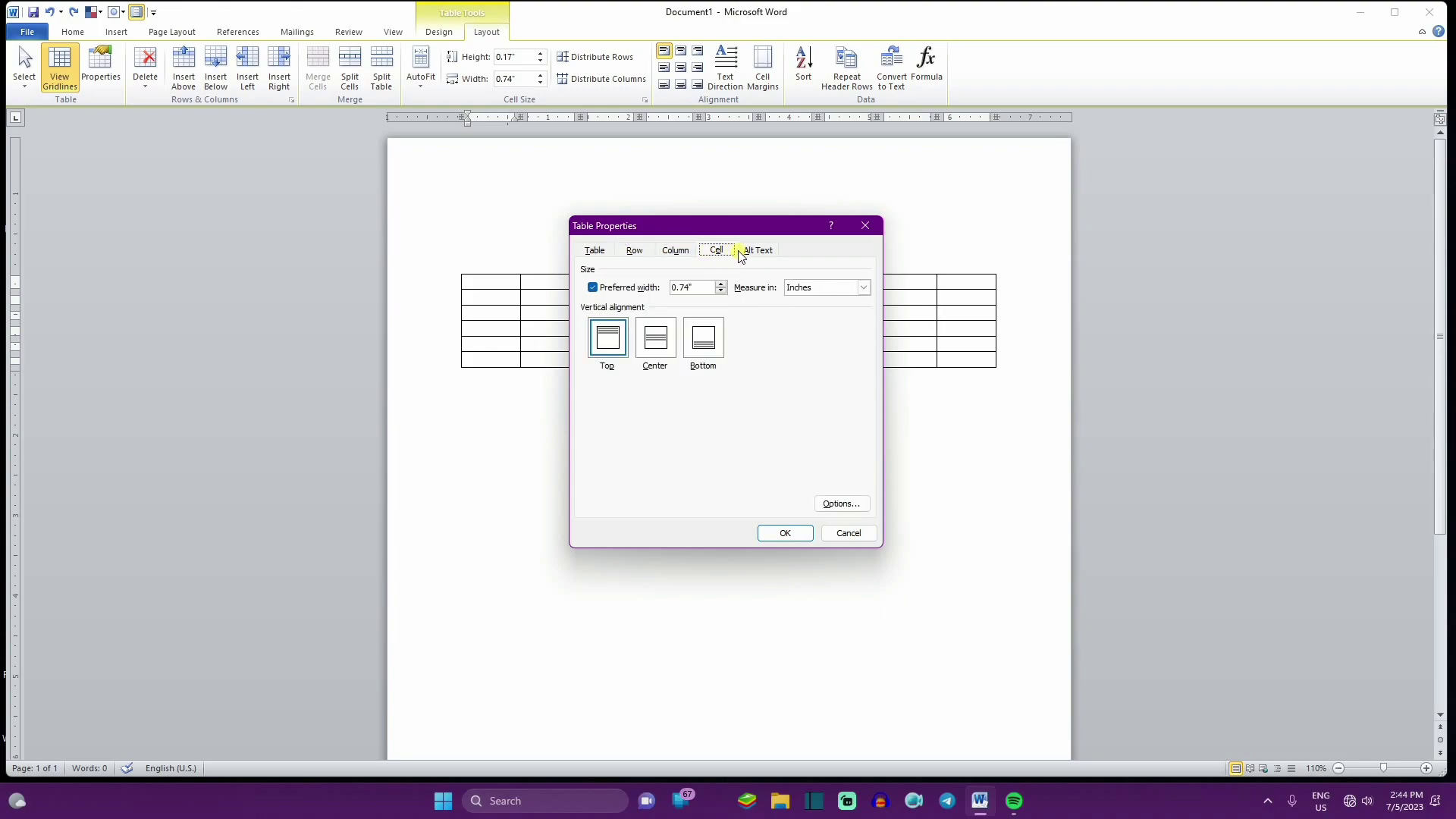
{"action": "left_click", "coordinate": [742, 251]}
{"action": "left_click", "coordinate": [595, 252]}
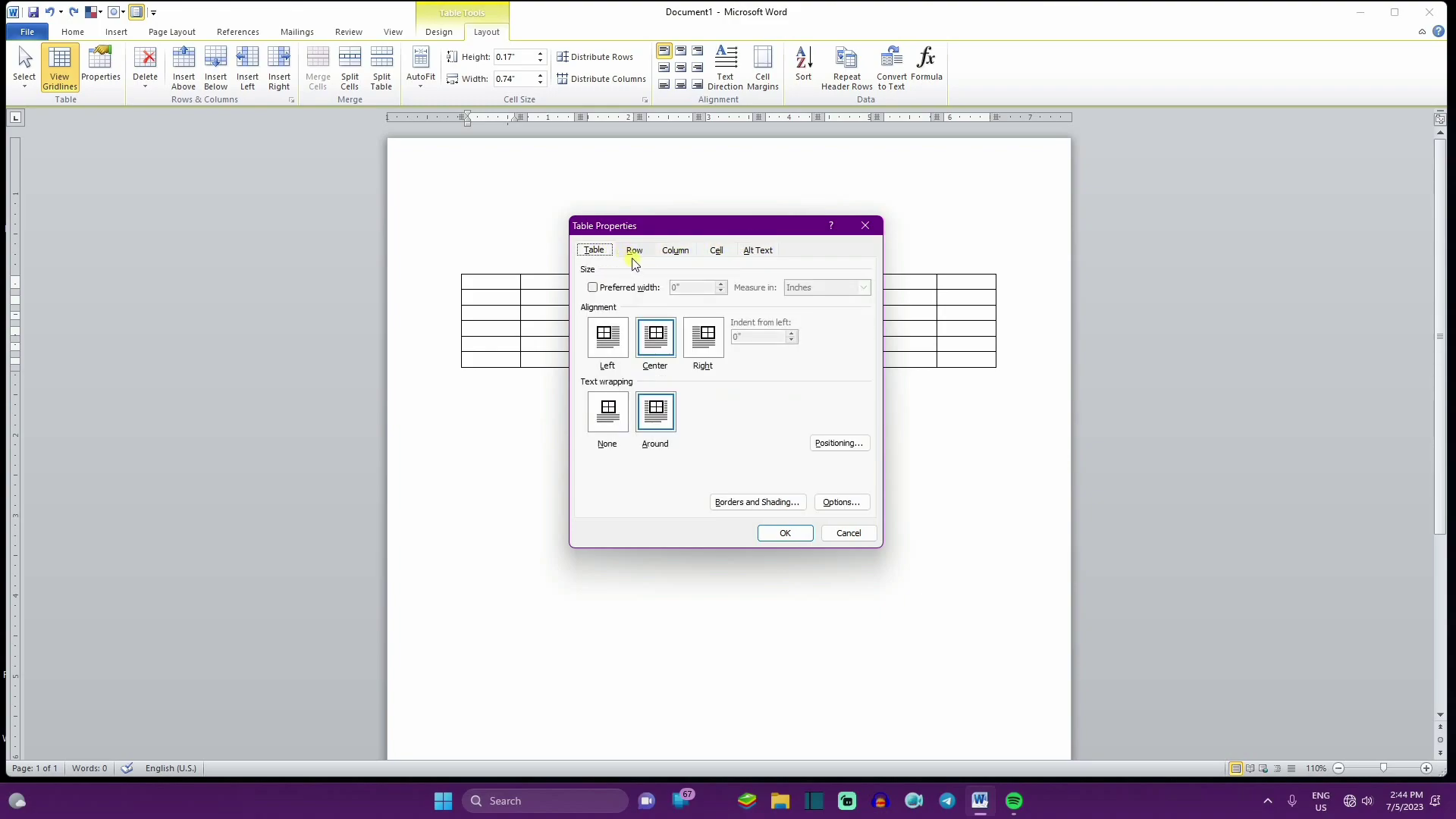
{"action": "left_click", "coordinate": [607, 336]}
{"action": "left_click", "coordinate": [655, 345]}
{"action": "left_click", "coordinate": [614, 419]}
{"action": "left_click", "coordinate": [601, 339]}
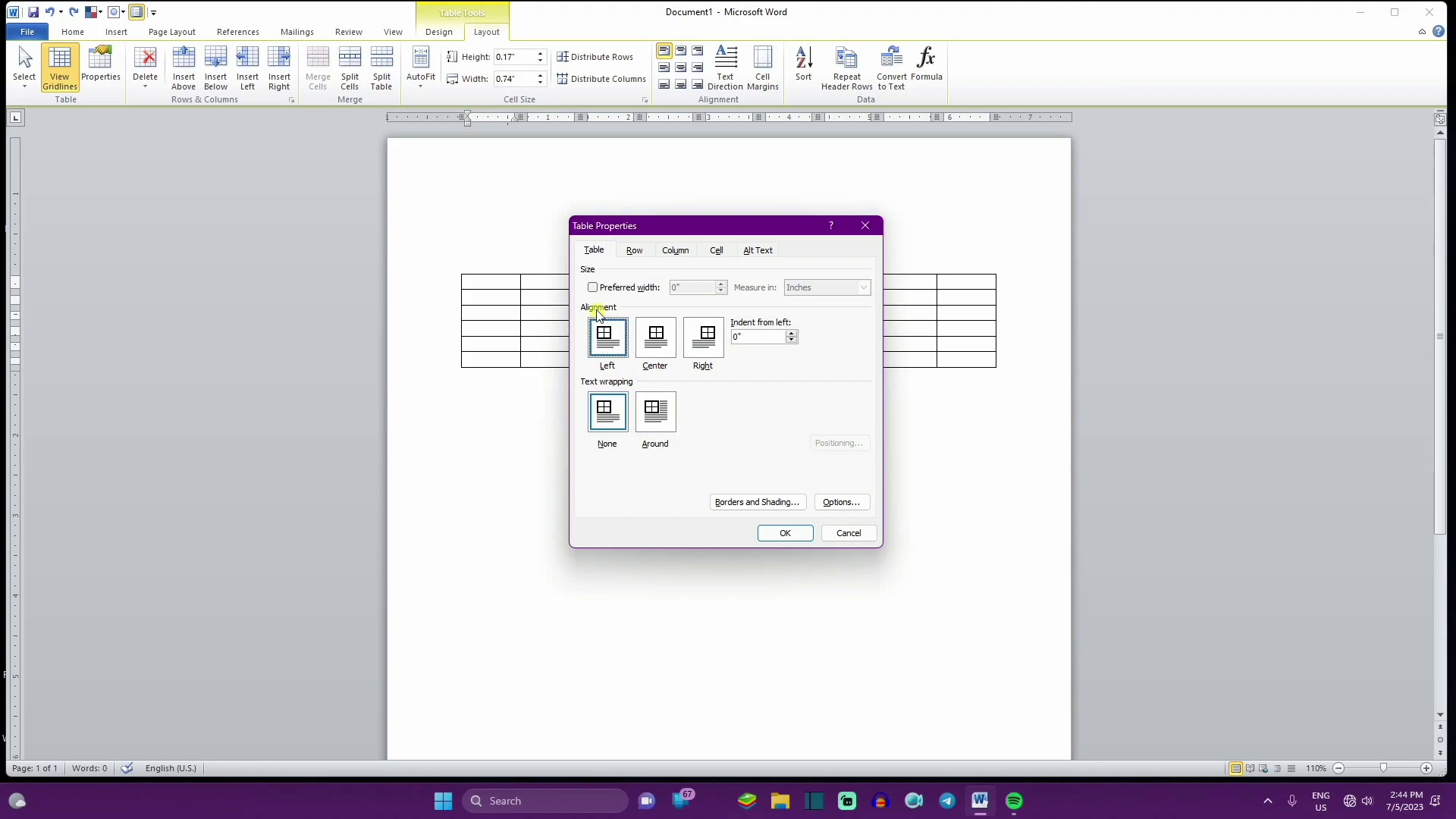
{"action": "left_click", "coordinate": [592, 289]}
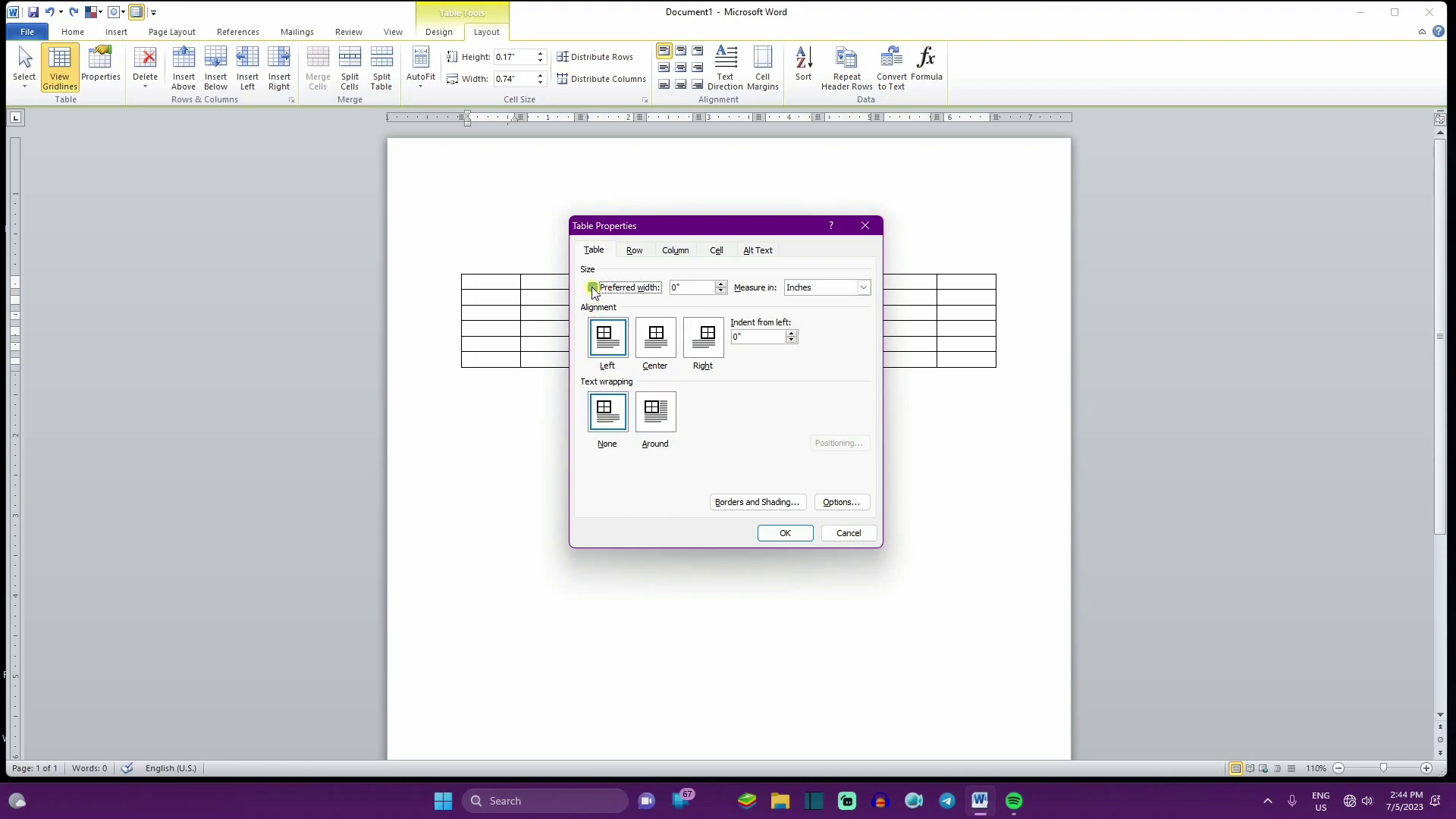
{"action": "left_click", "coordinate": [592, 288]}
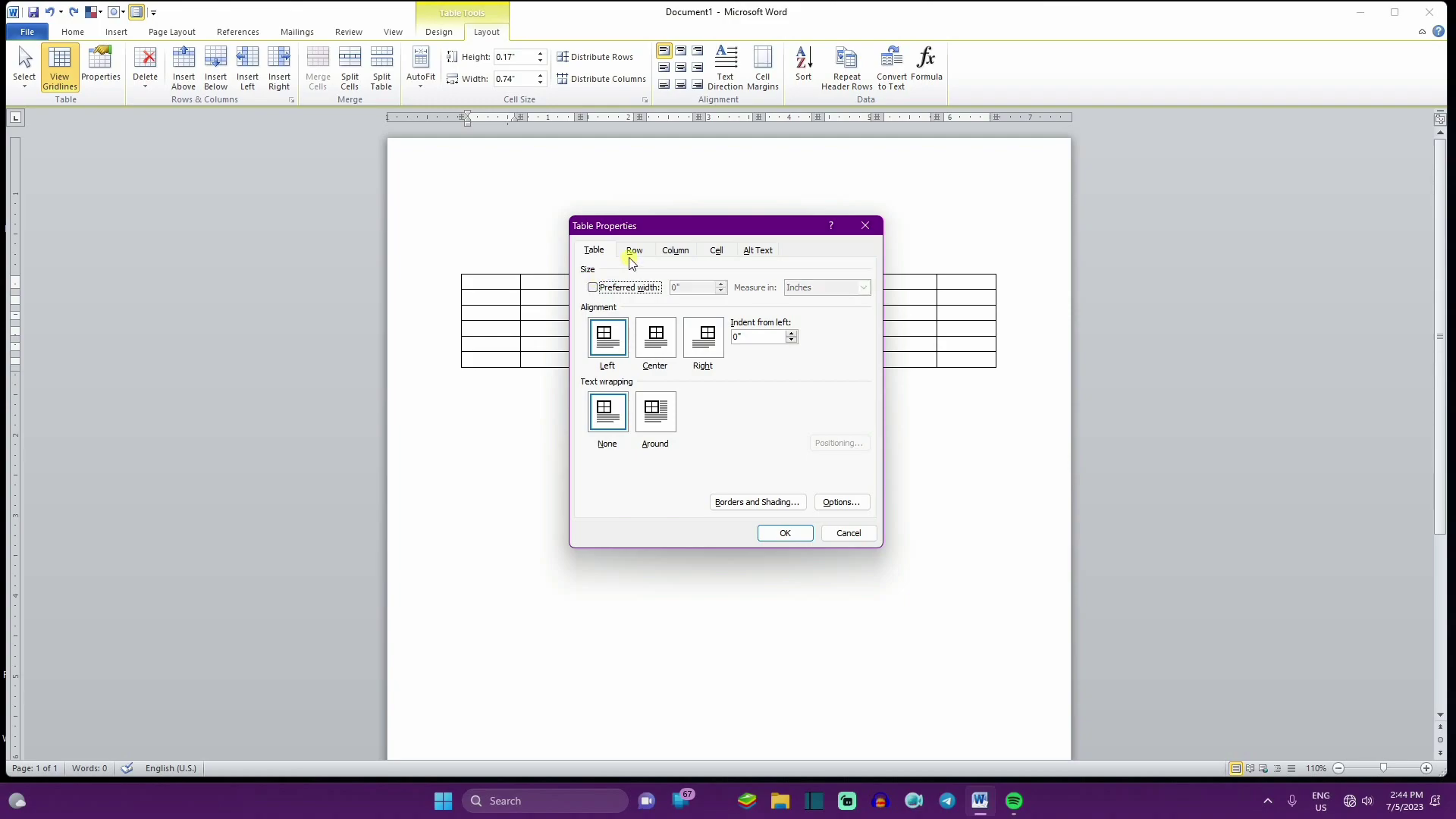
{"action": "left_click", "coordinate": [677, 252]}
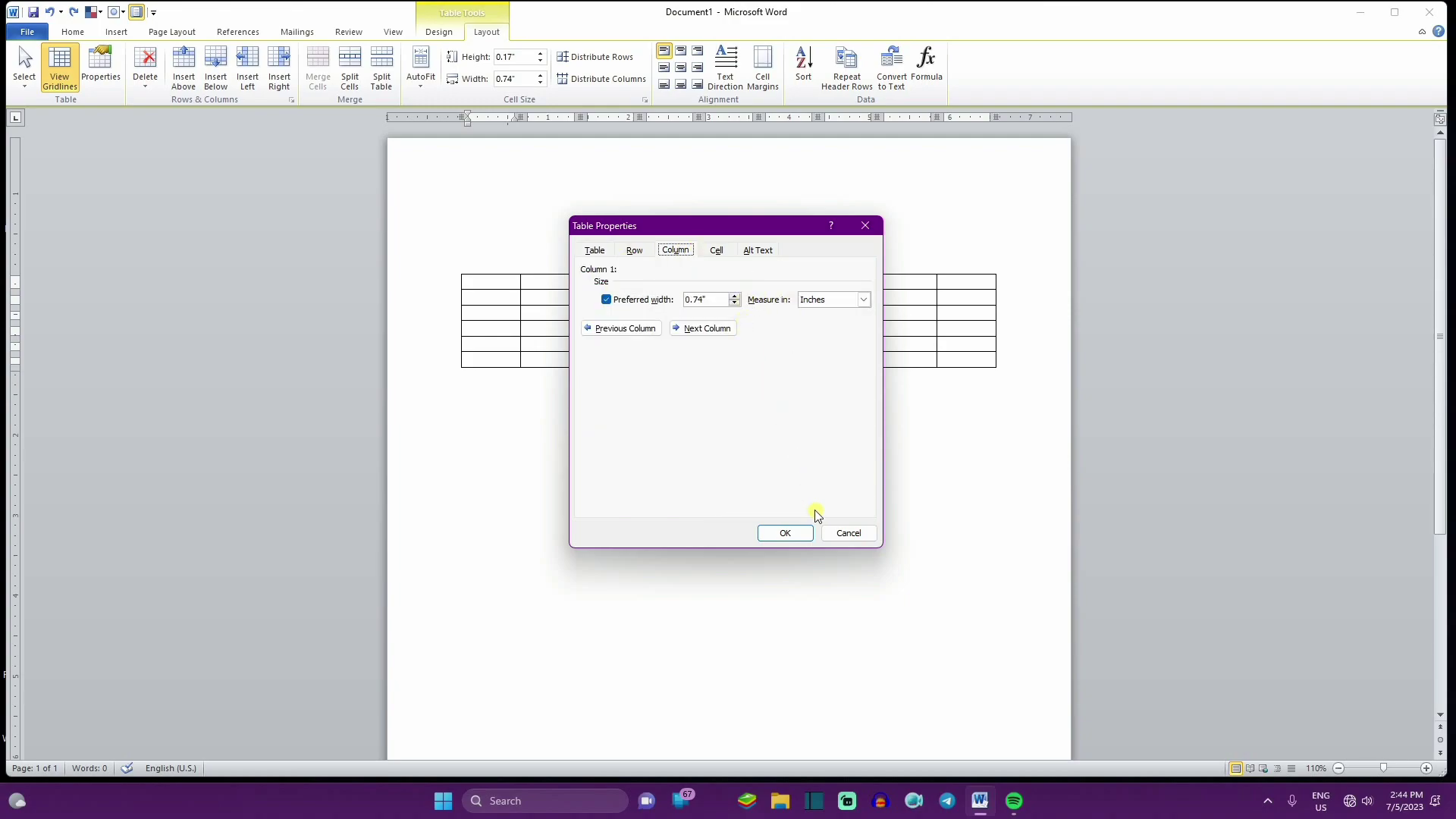
{"action": "left_click", "coordinate": [853, 534]}
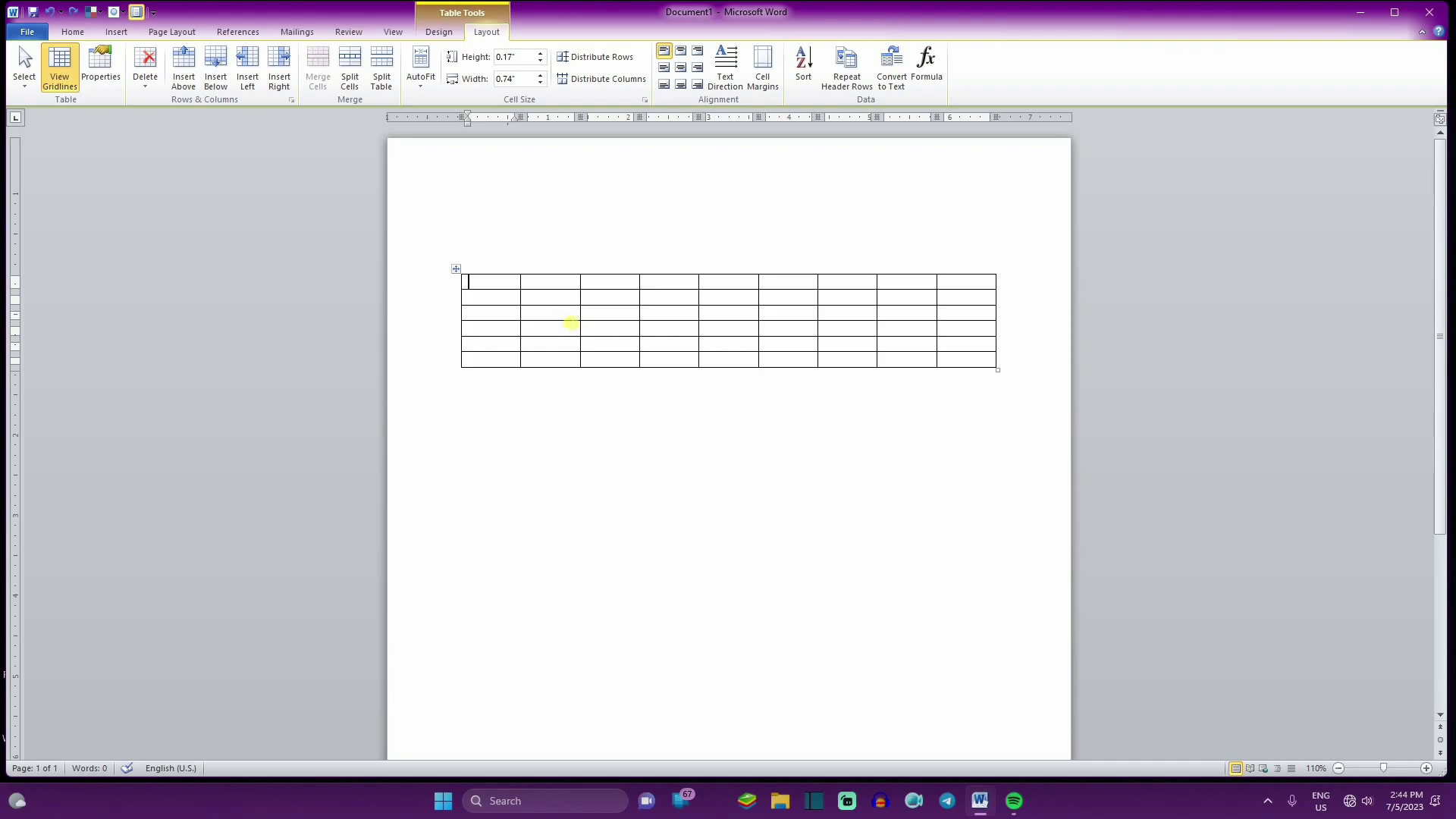
{"action": "left_click", "coordinate": [571, 324]}
Step: Set the column's preferred width to 1" in Table Properties
{"action": "left_click", "coordinate": [86, 68]}
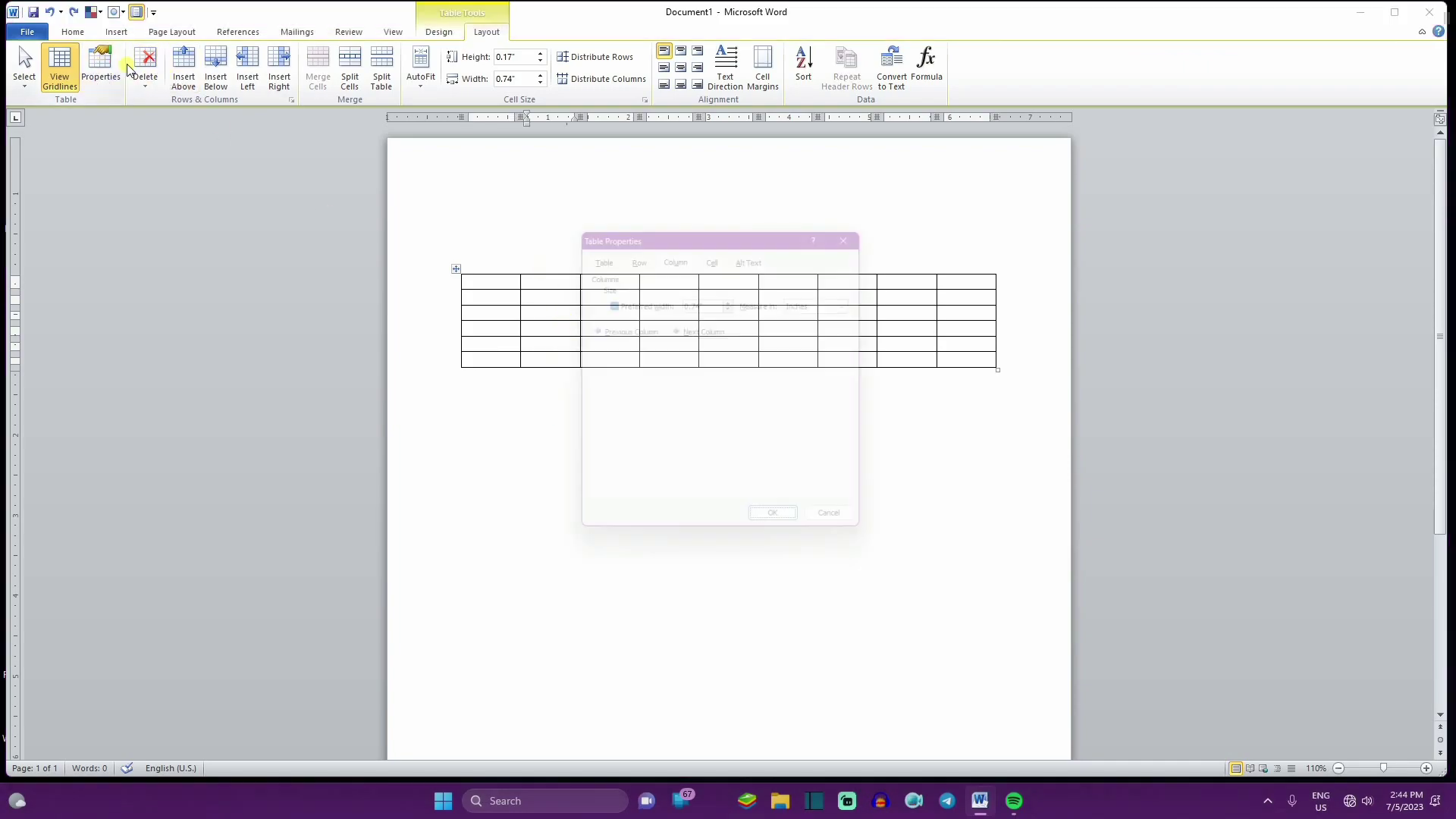
{"action": "left_click", "coordinate": [735, 297]}
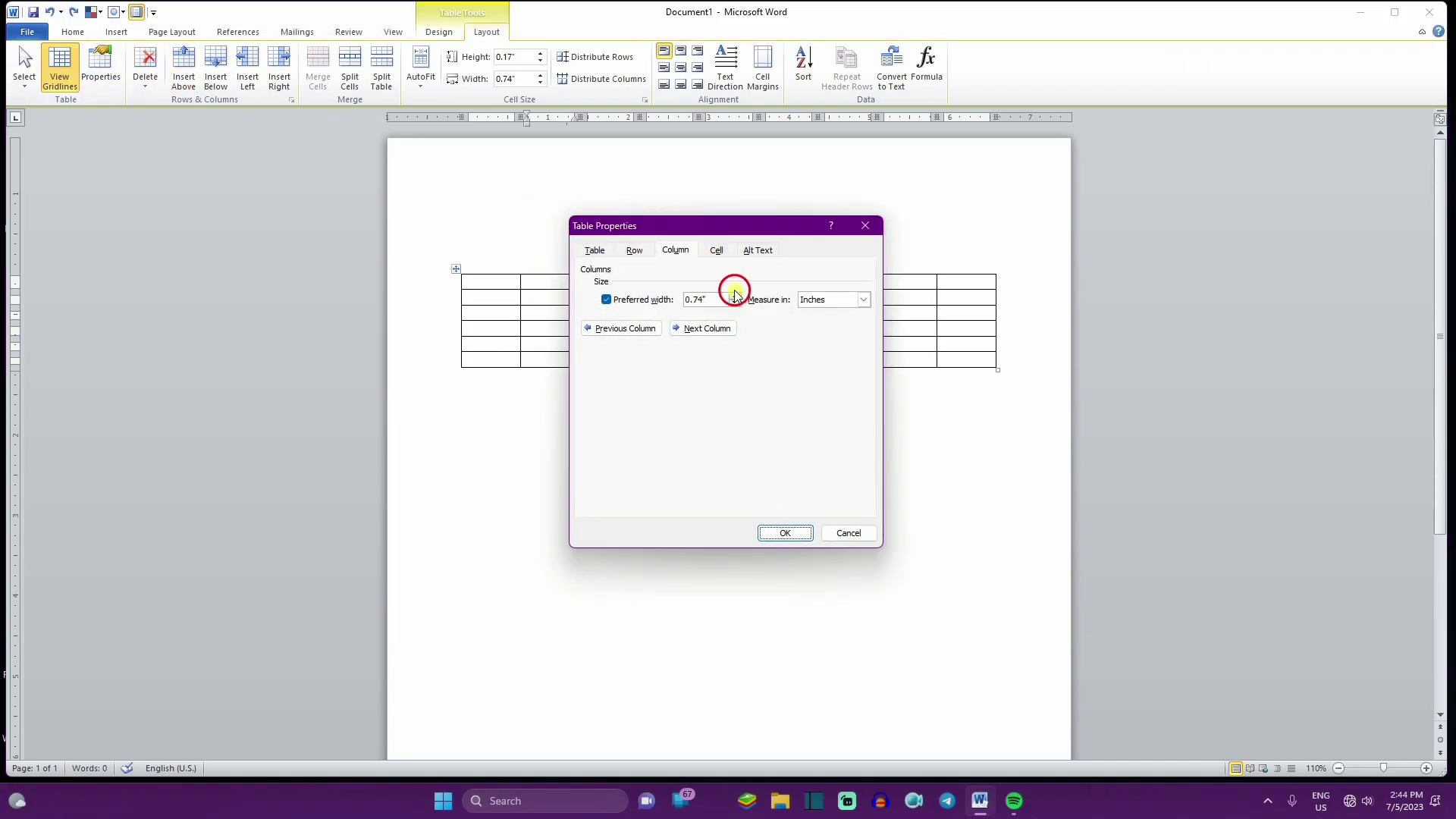
{"action": "left_click", "coordinate": [735, 297]}
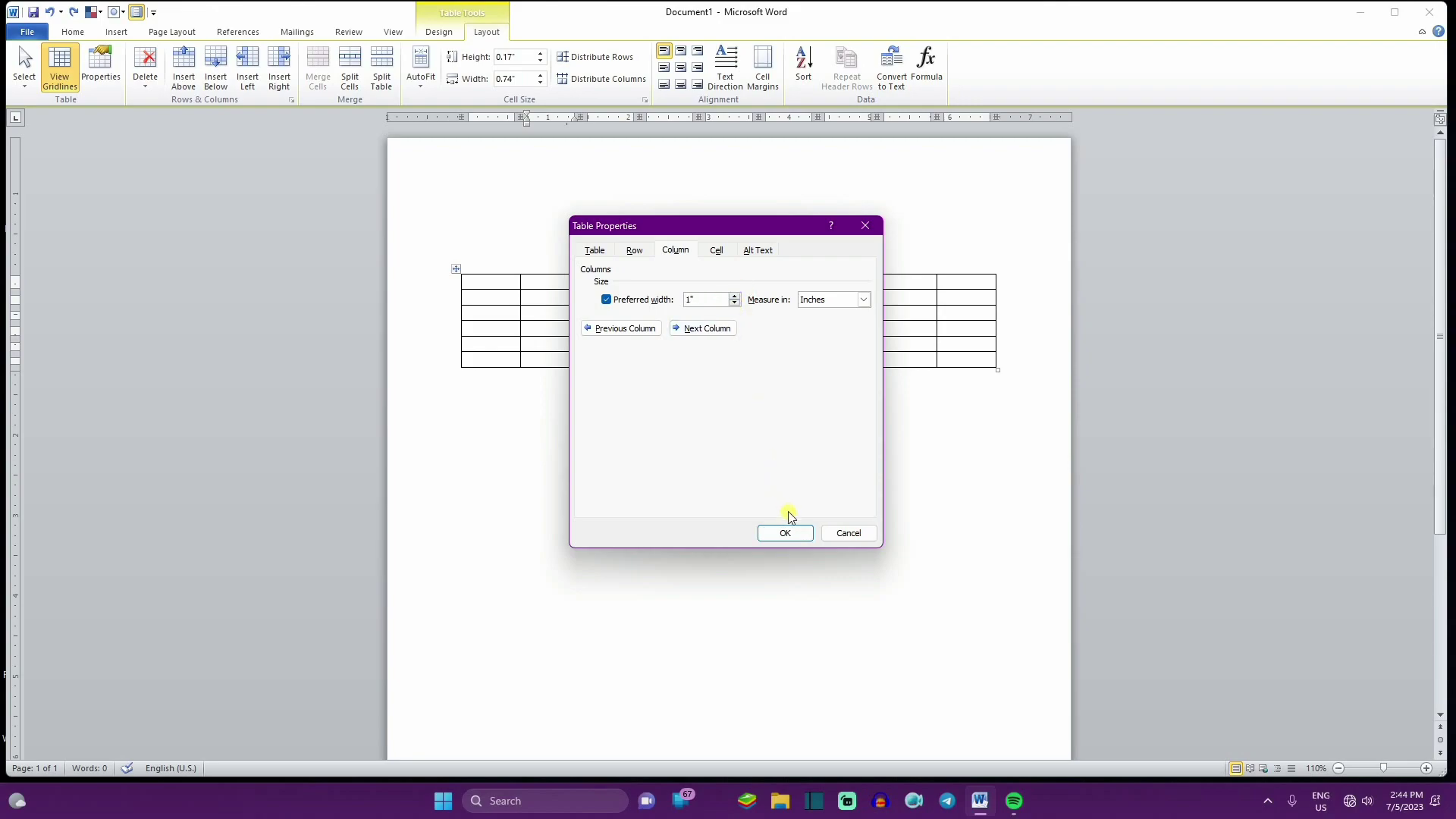
{"action": "left_click", "coordinate": [795, 533]}
Step: Give the row 3, column 2 cell a 1.6" preferred width and bottom vertical alignment
{"action": "left_click", "coordinate": [517, 313]}
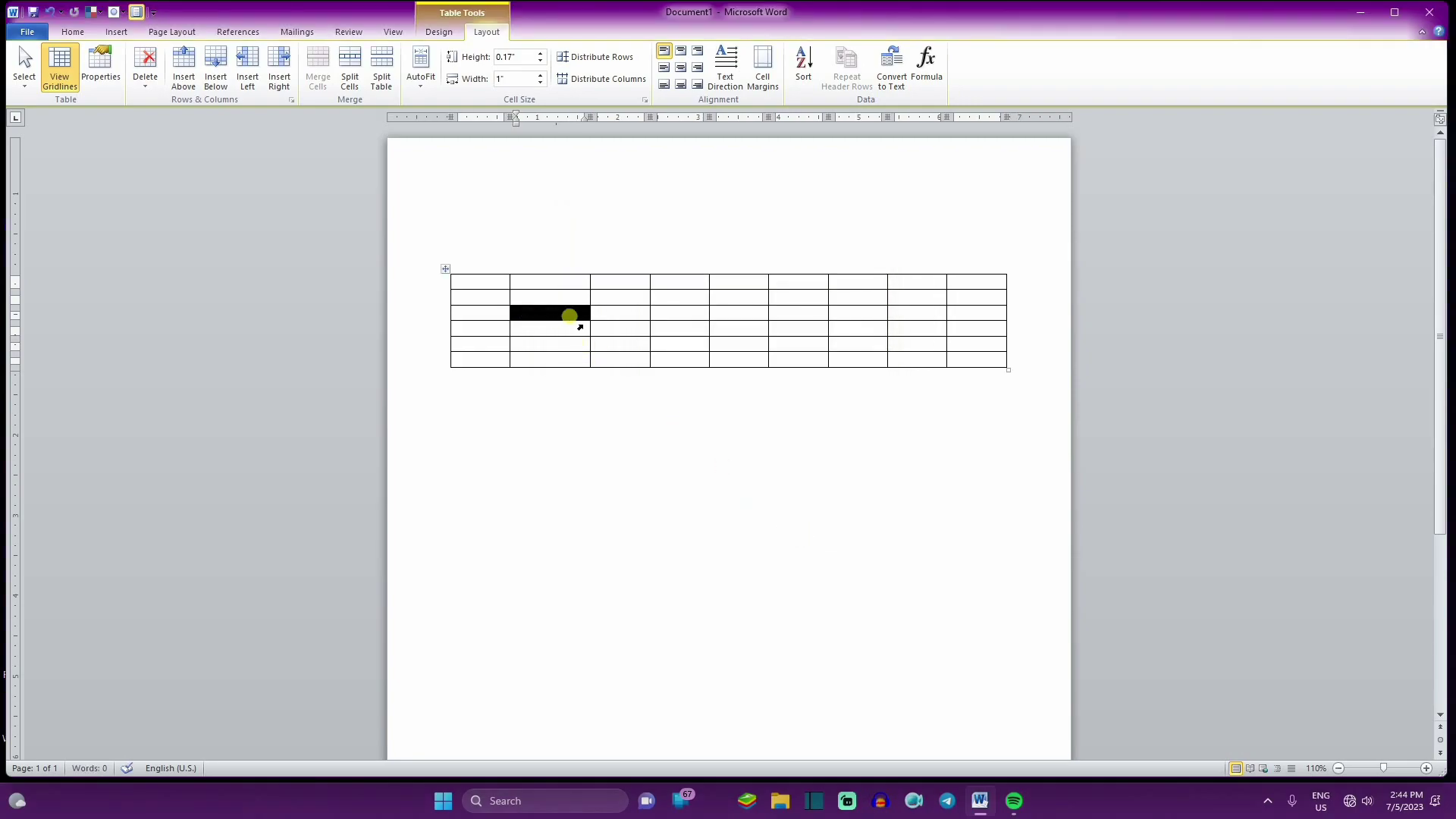
{"action": "left_click", "coordinate": [611, 318]}
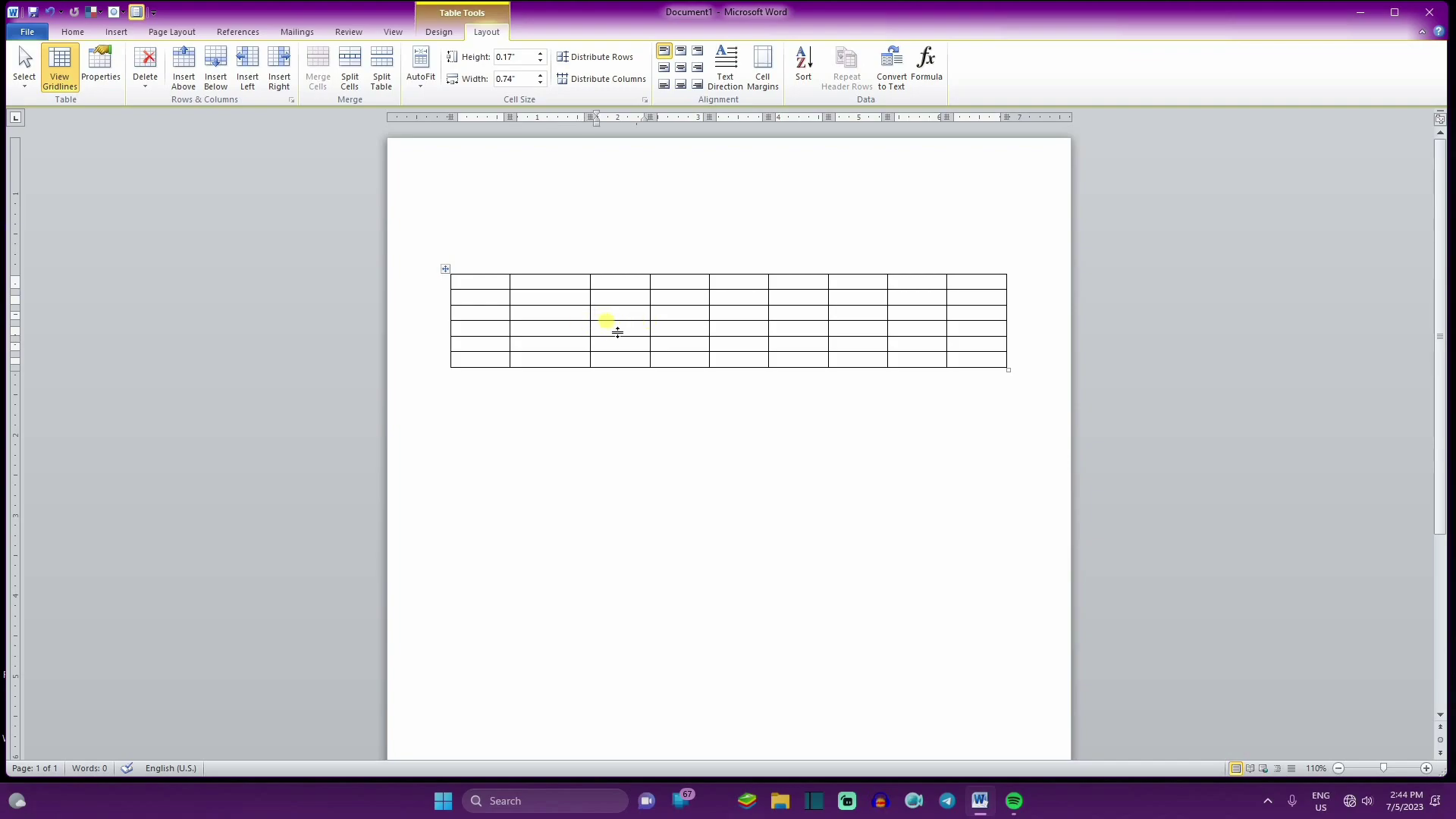
{"action": "double_click", "coordinate": [610, 321]}
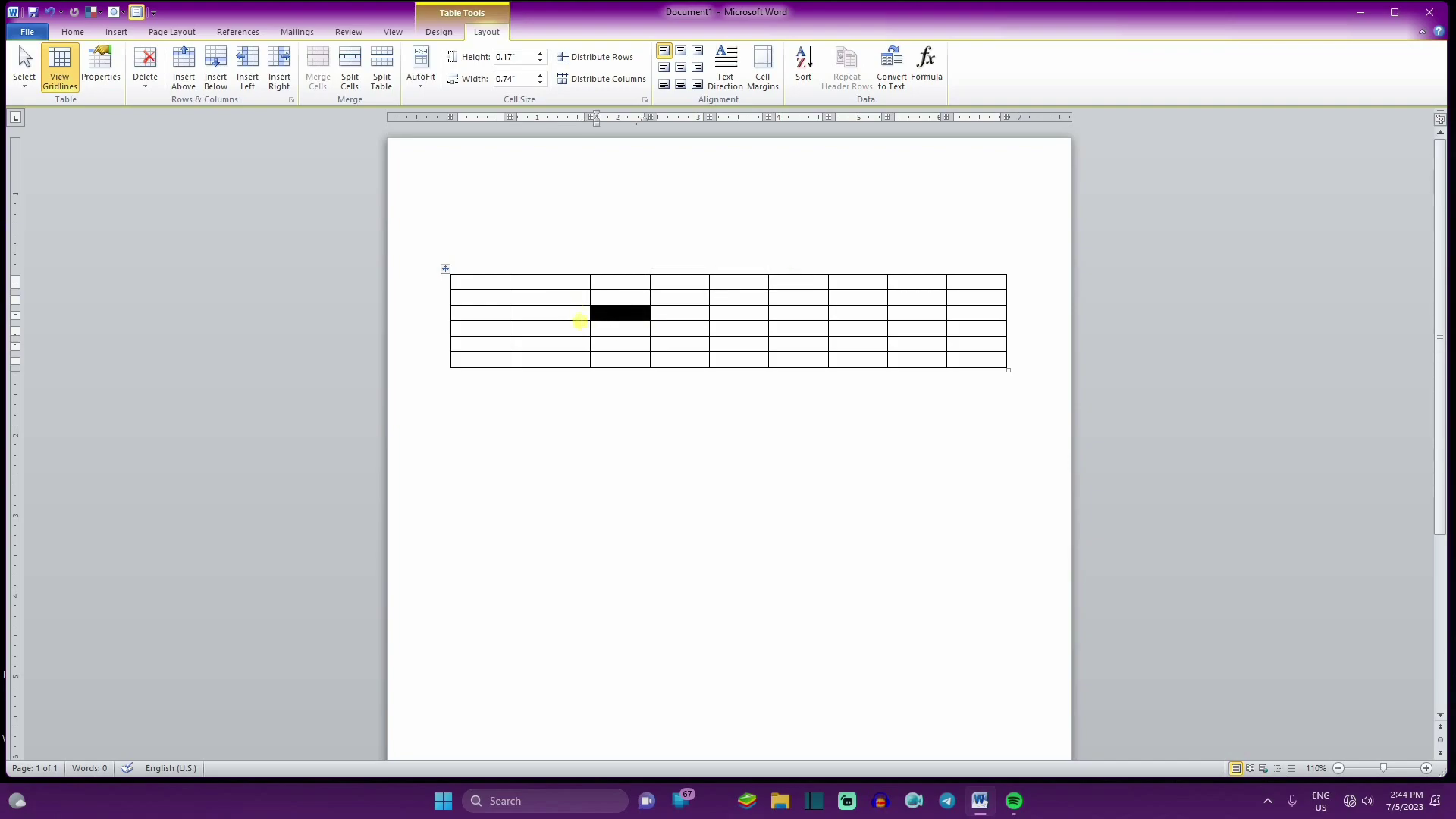
{"action": "left_click", "coordinate": [578, 318]}
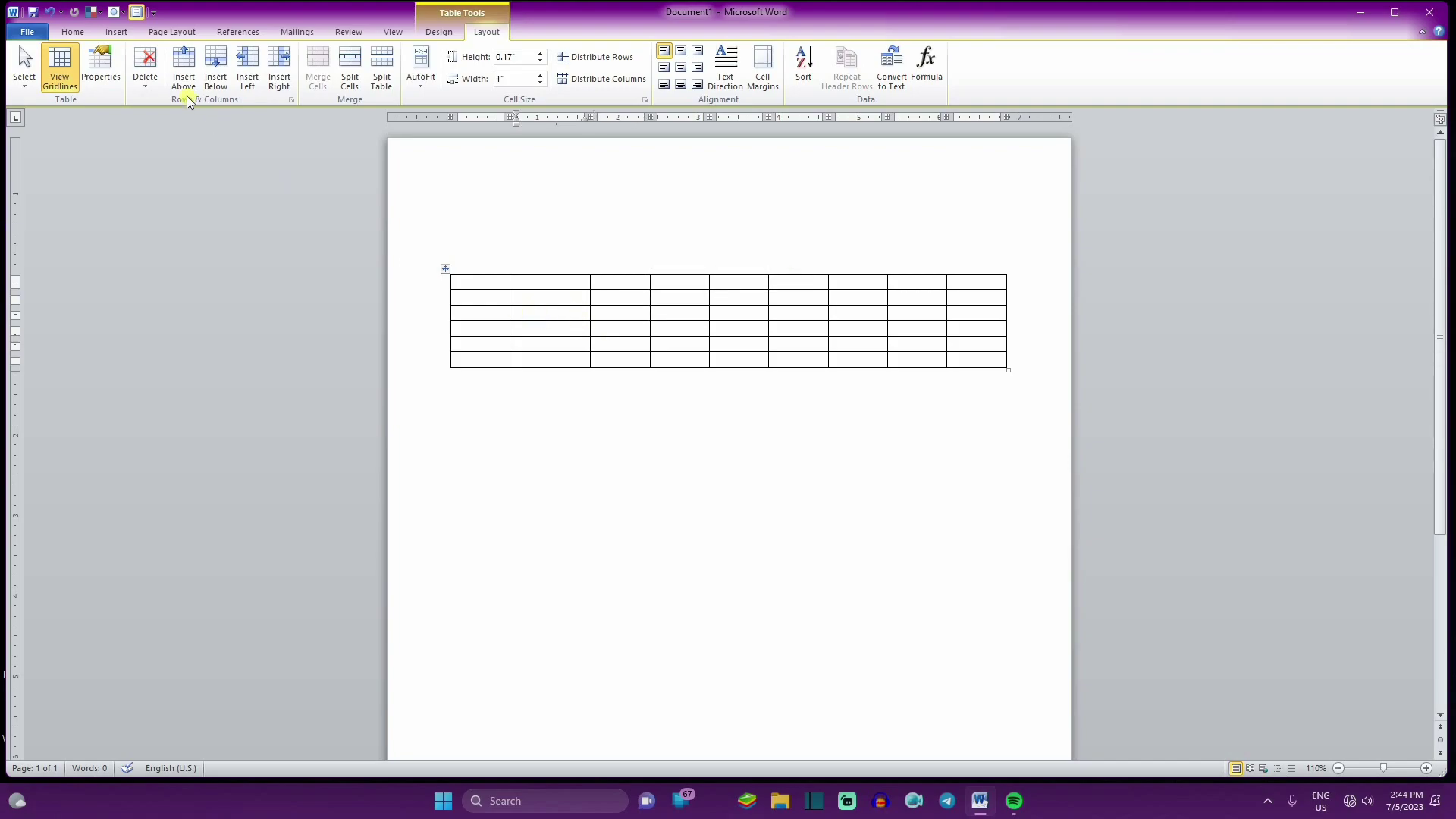
{"action": "left_click", "coordinate": [114, 76]}
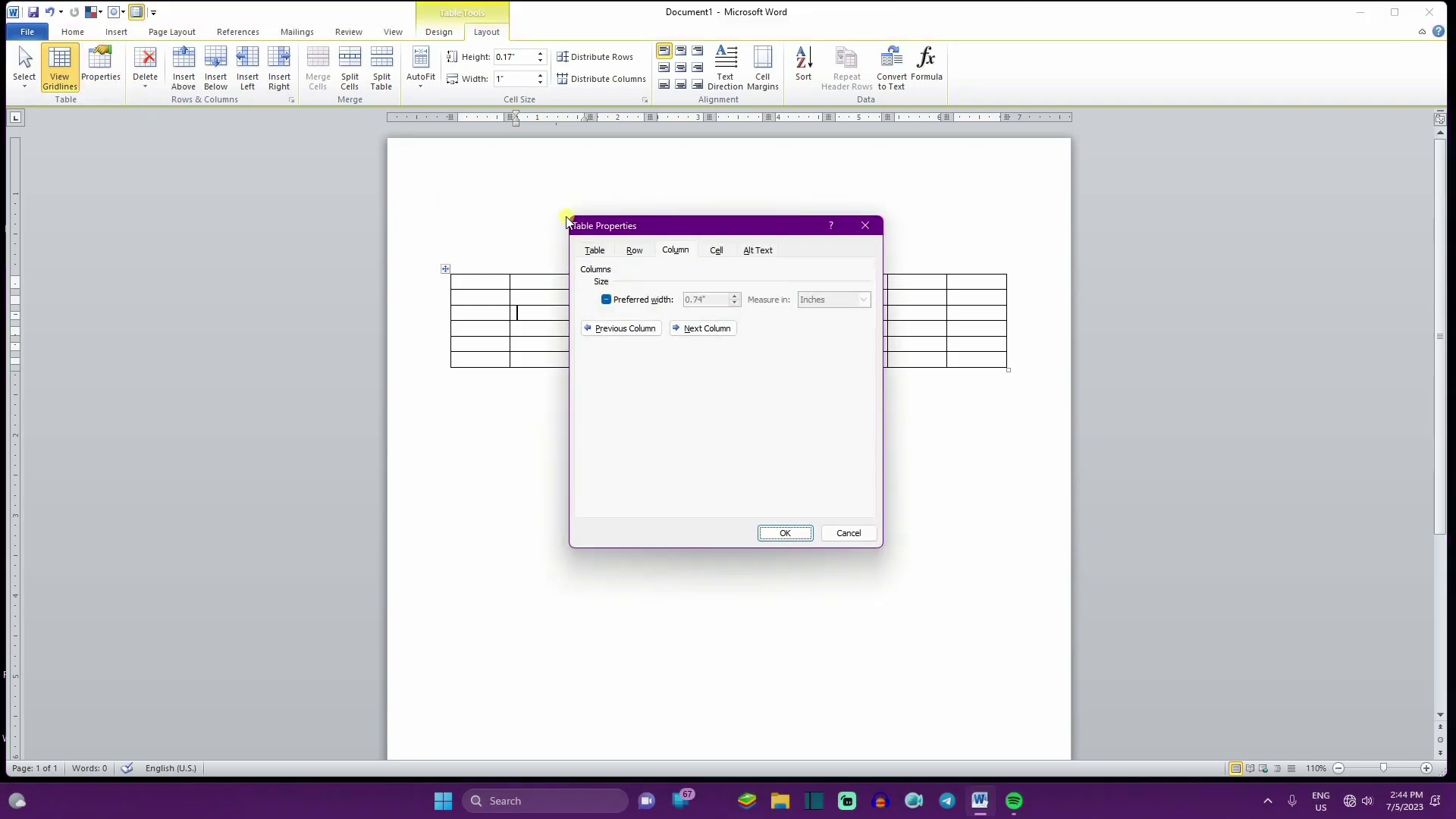
{"action": "left_click", "coordinate": [714, 252]}
{"action": "left_click", "coordinate": [721, 284]}
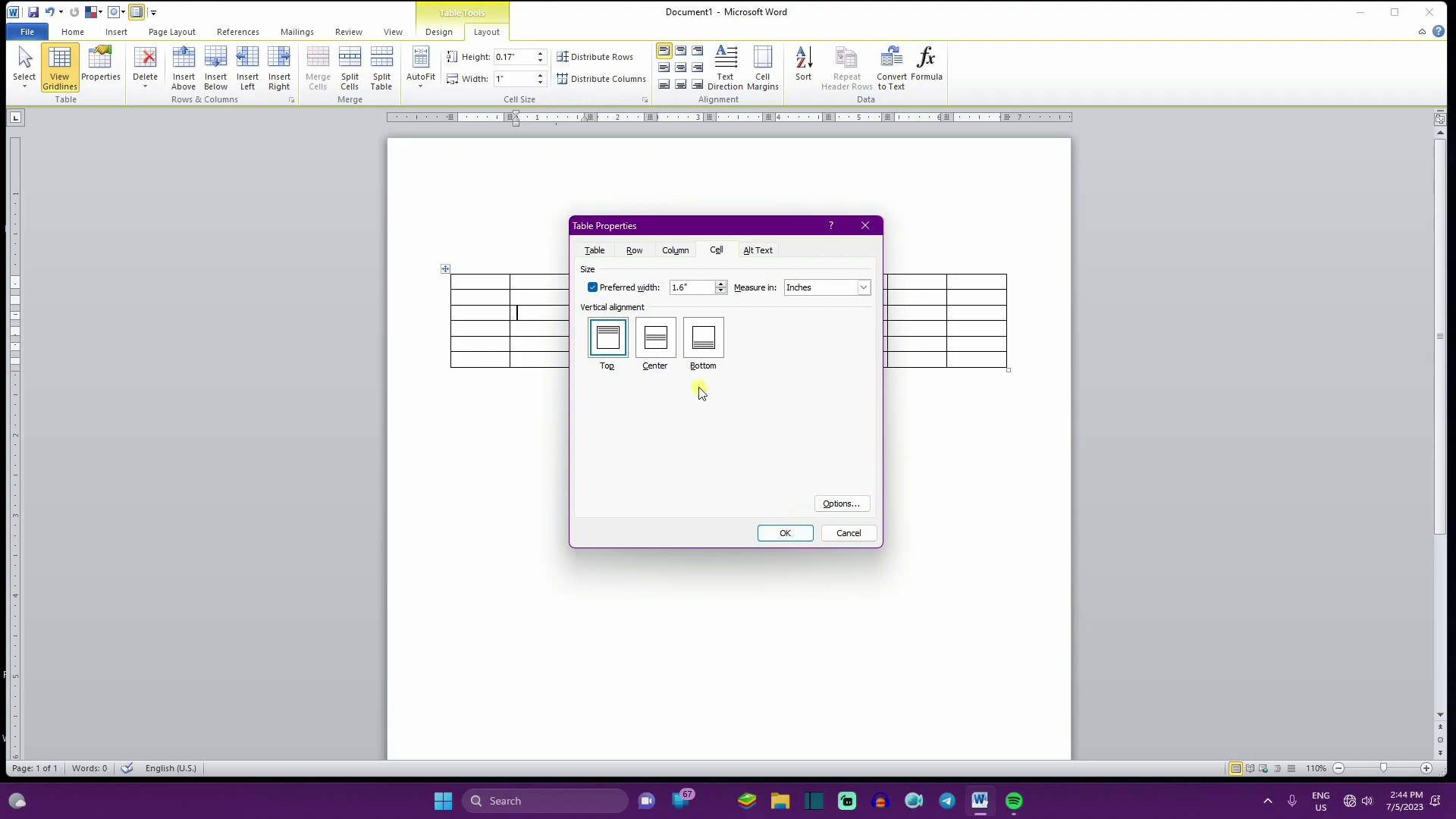
{"action": "left_click", "coordinate": [656, 346]}
{"action": "left_click", "coordinate": [712, 348]}
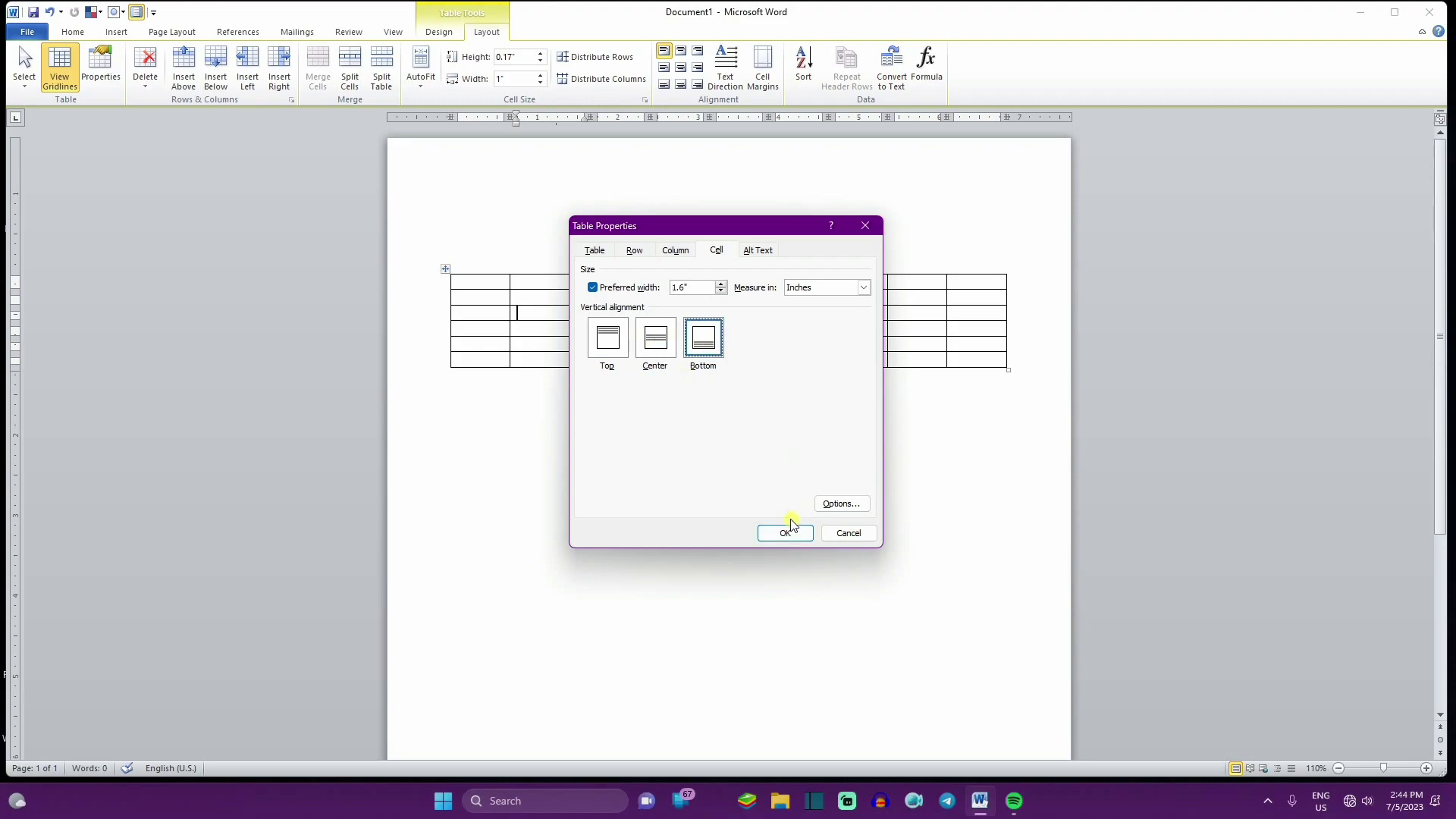
{"action": "left_click", "coordinate": [789, 532]}
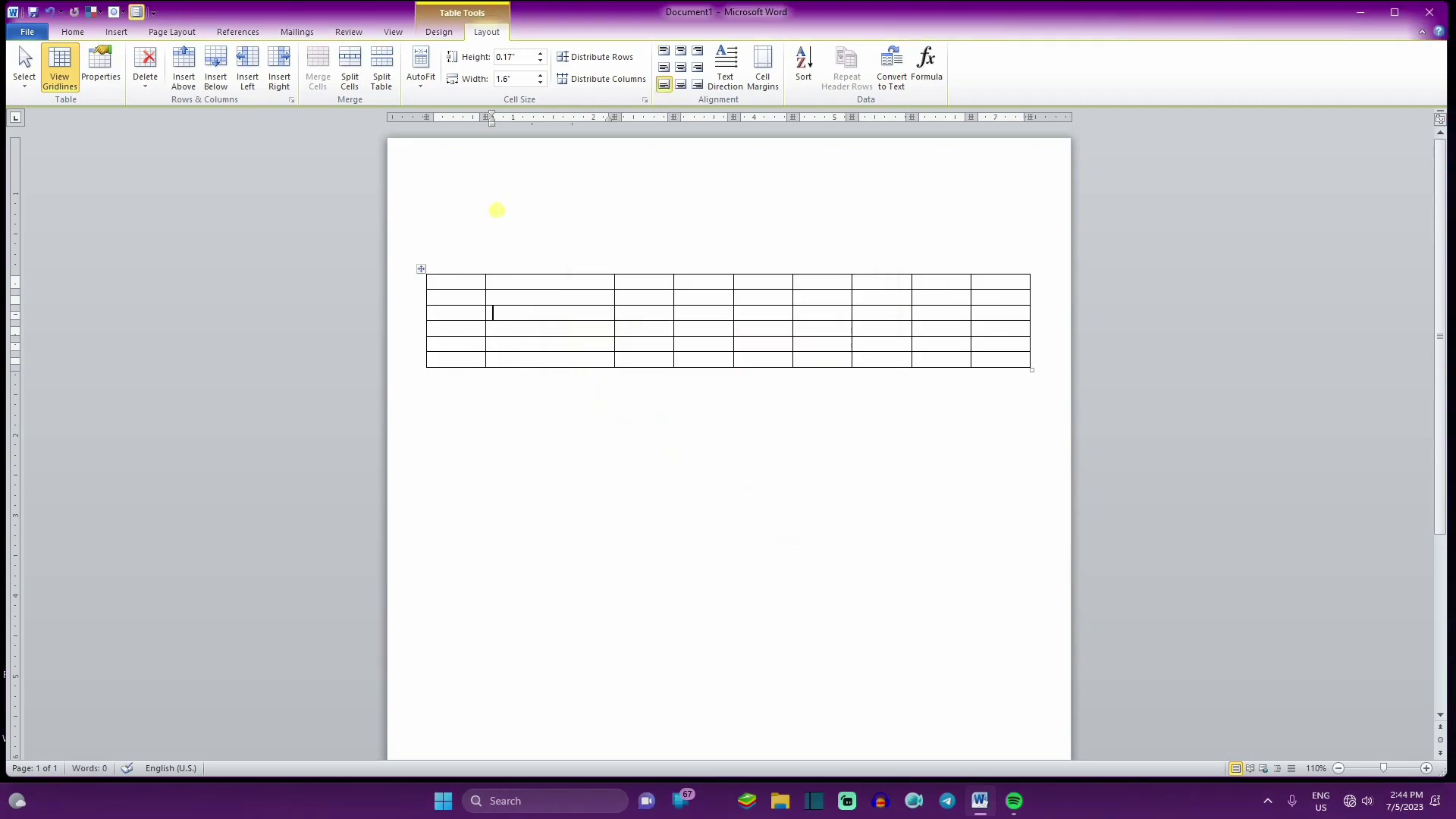
Step: Specify a 1" height for row 3 on the Row tab of Table Properties
{"action": "left_click", "coordinate": [101, 84]}
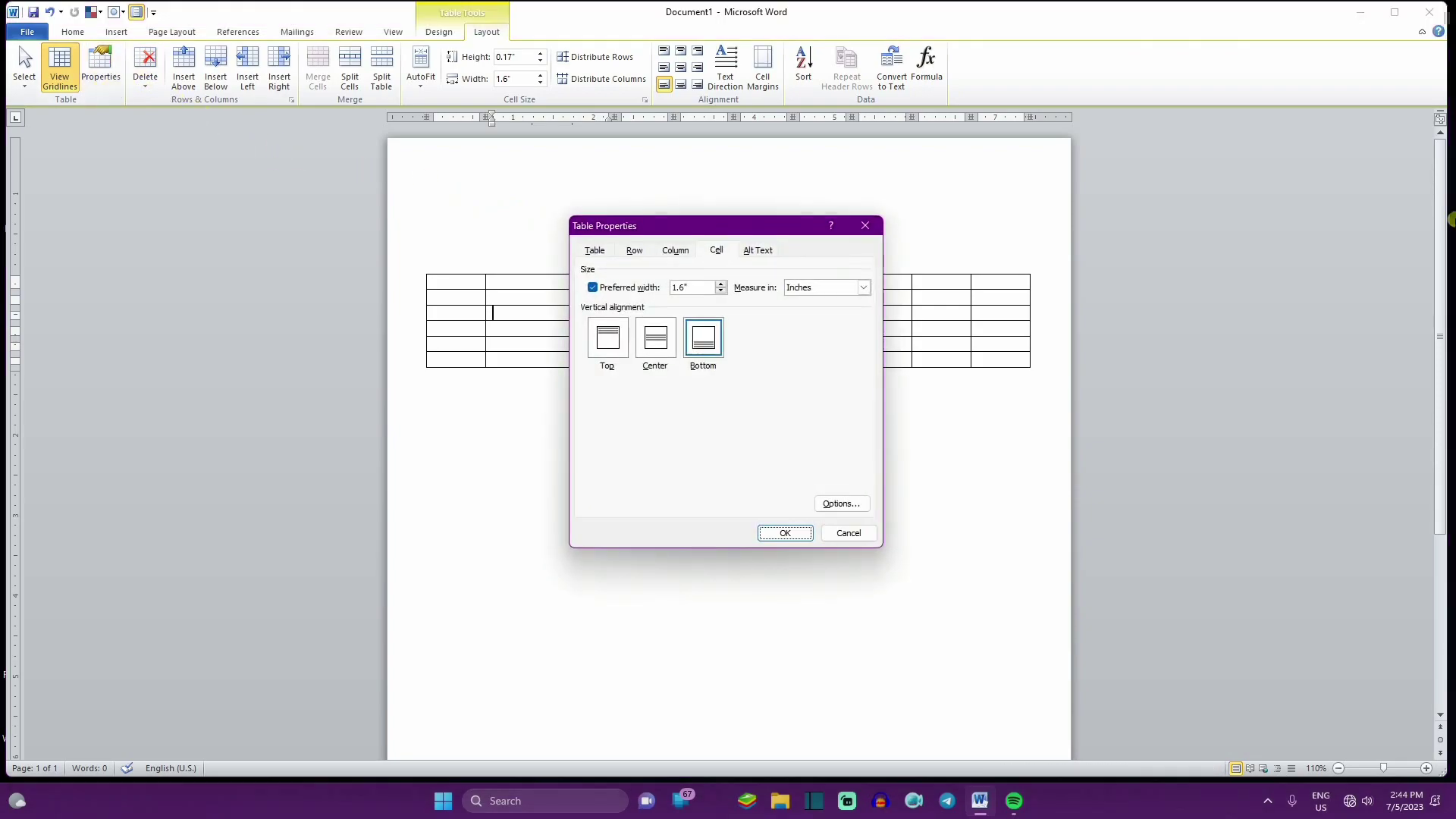
{"action": "left_click", "coordinate": [676, 251]}
{"action": "left_click", "coordinate": [636, 252]}
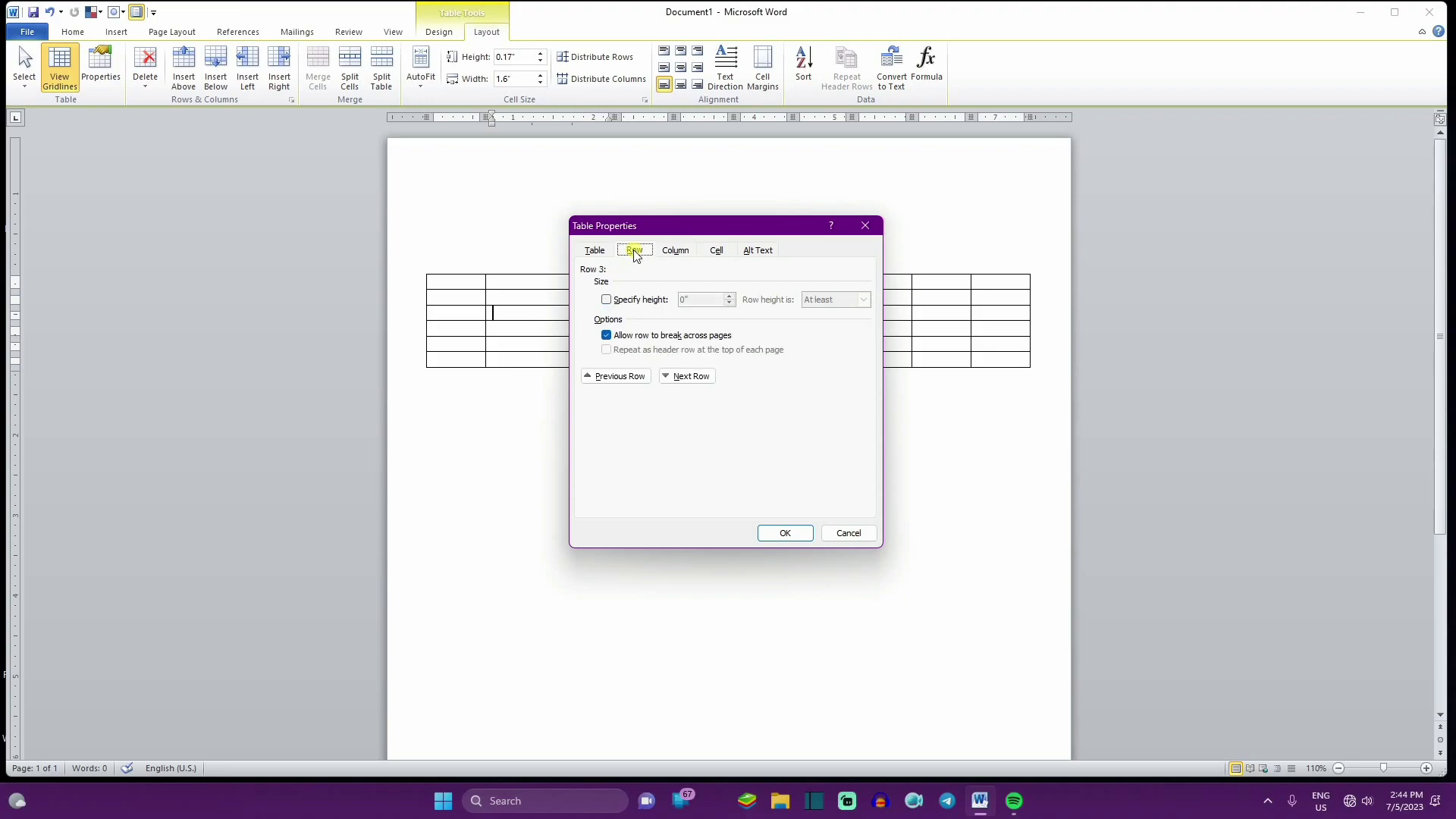
{"action": "left_click", "coordinate": [593, 251]}
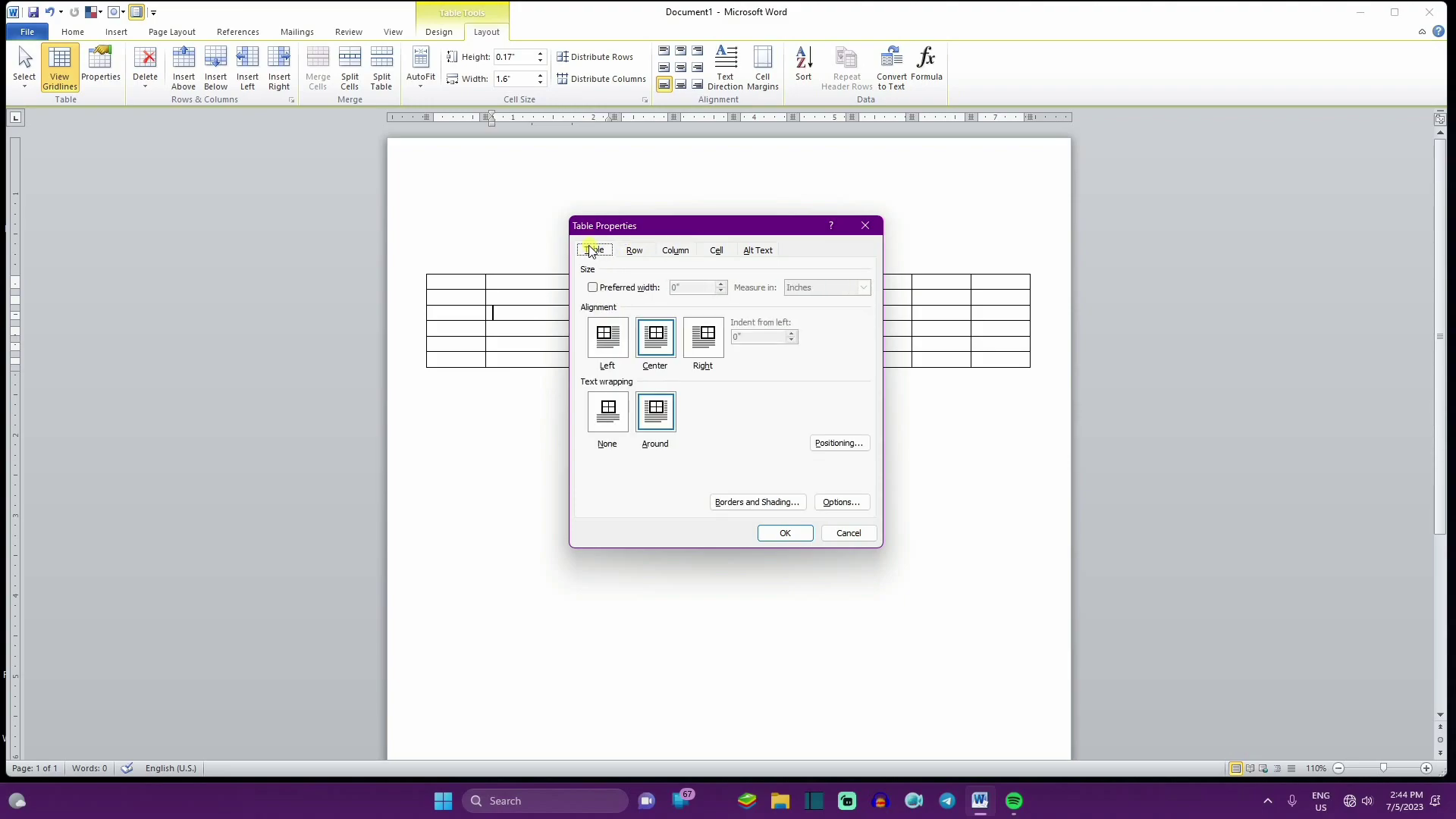
{"action": "left_click", "coordinate": [634, 251]}
{"action": "left_click", "coordinate": [606, 299]}
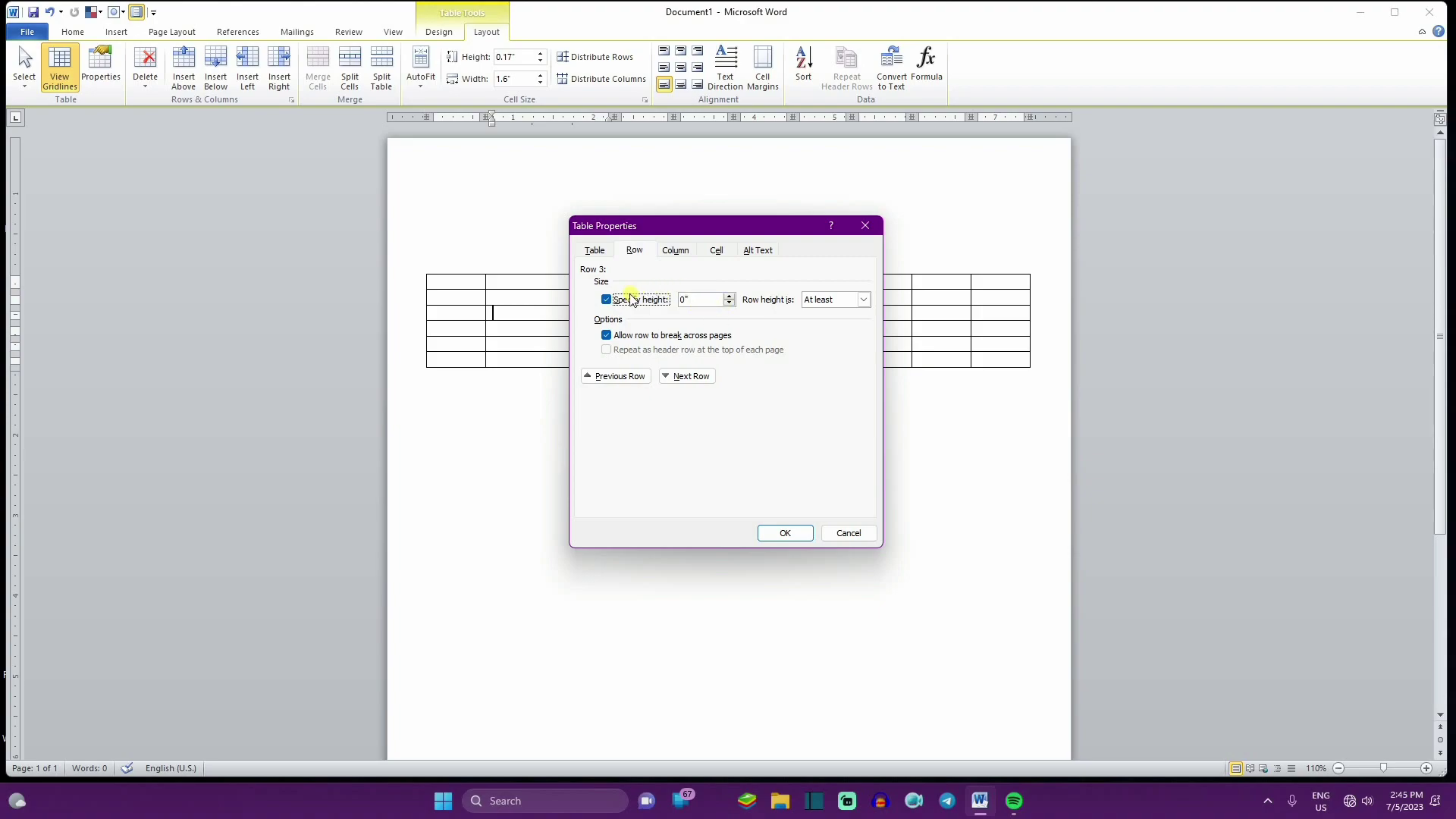
{"action": "left_click", "coordinate": [728, 298]}
{"action": "left_click", "coordinate": [728, 299]}
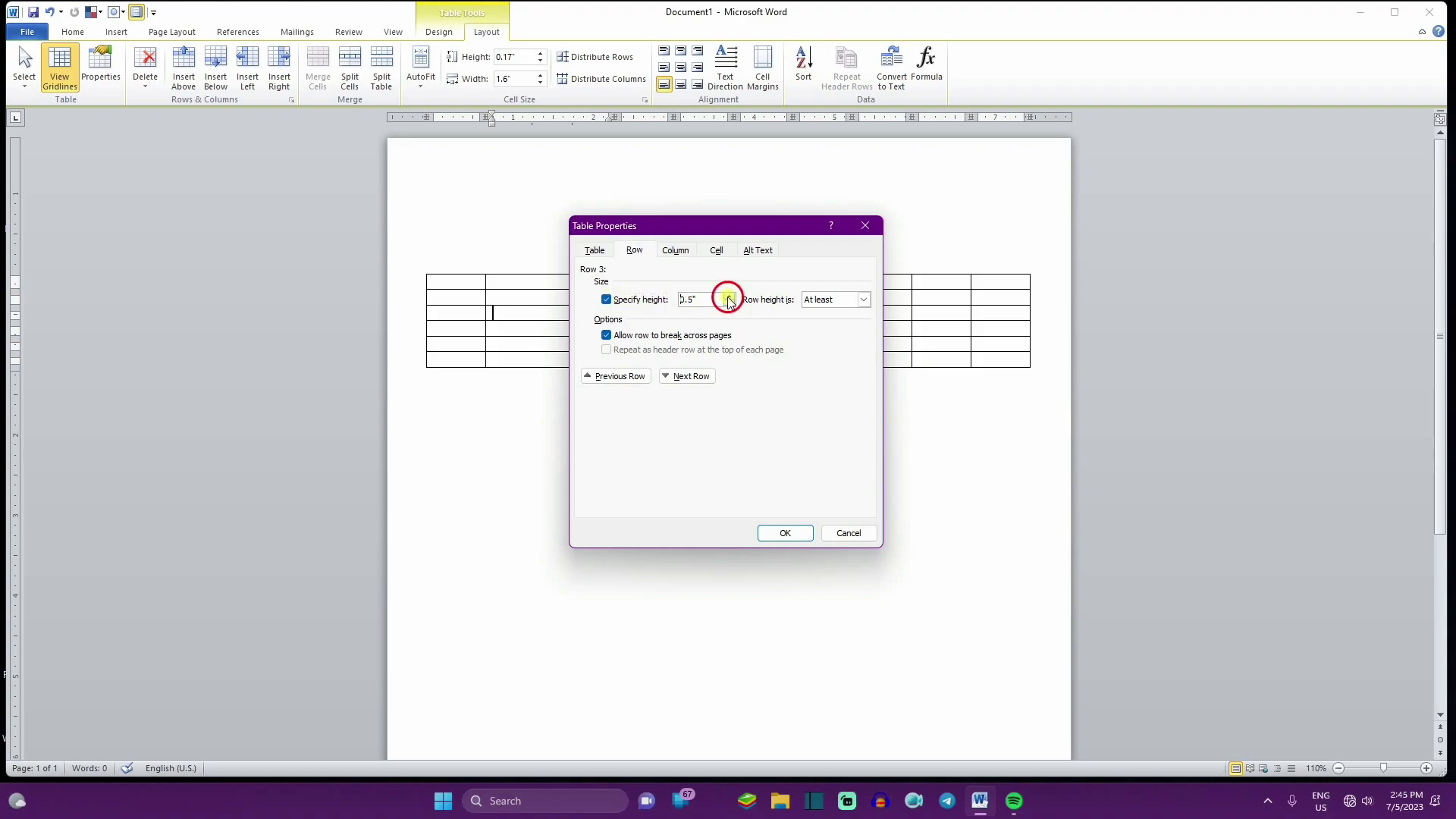
{"action": "left_click", "coordinate": [784, 532]}
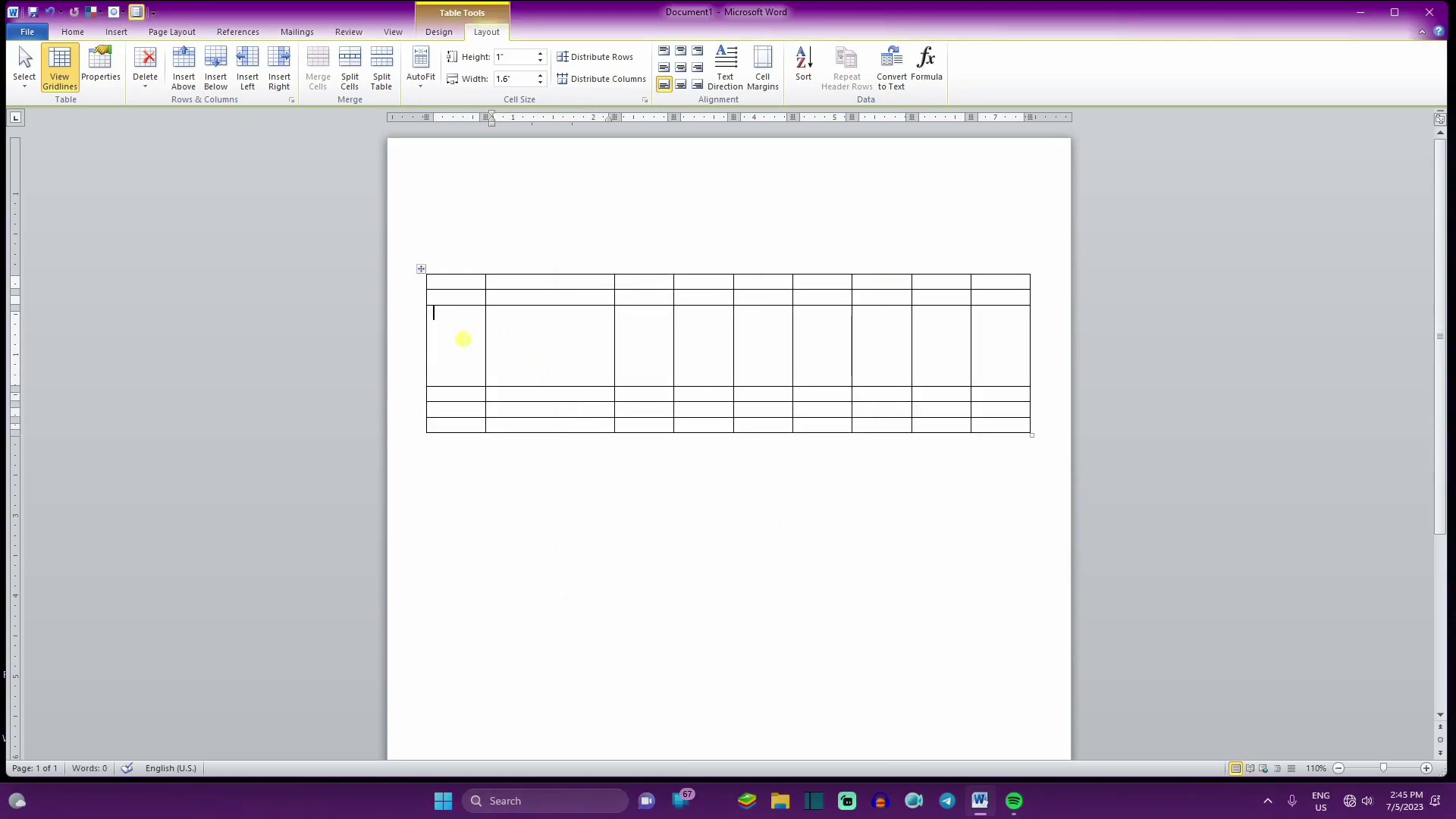
{"action": "left_click", "coordinate": [588, 357]}
{"action": "left_click", "coordinate": [99, 70]}
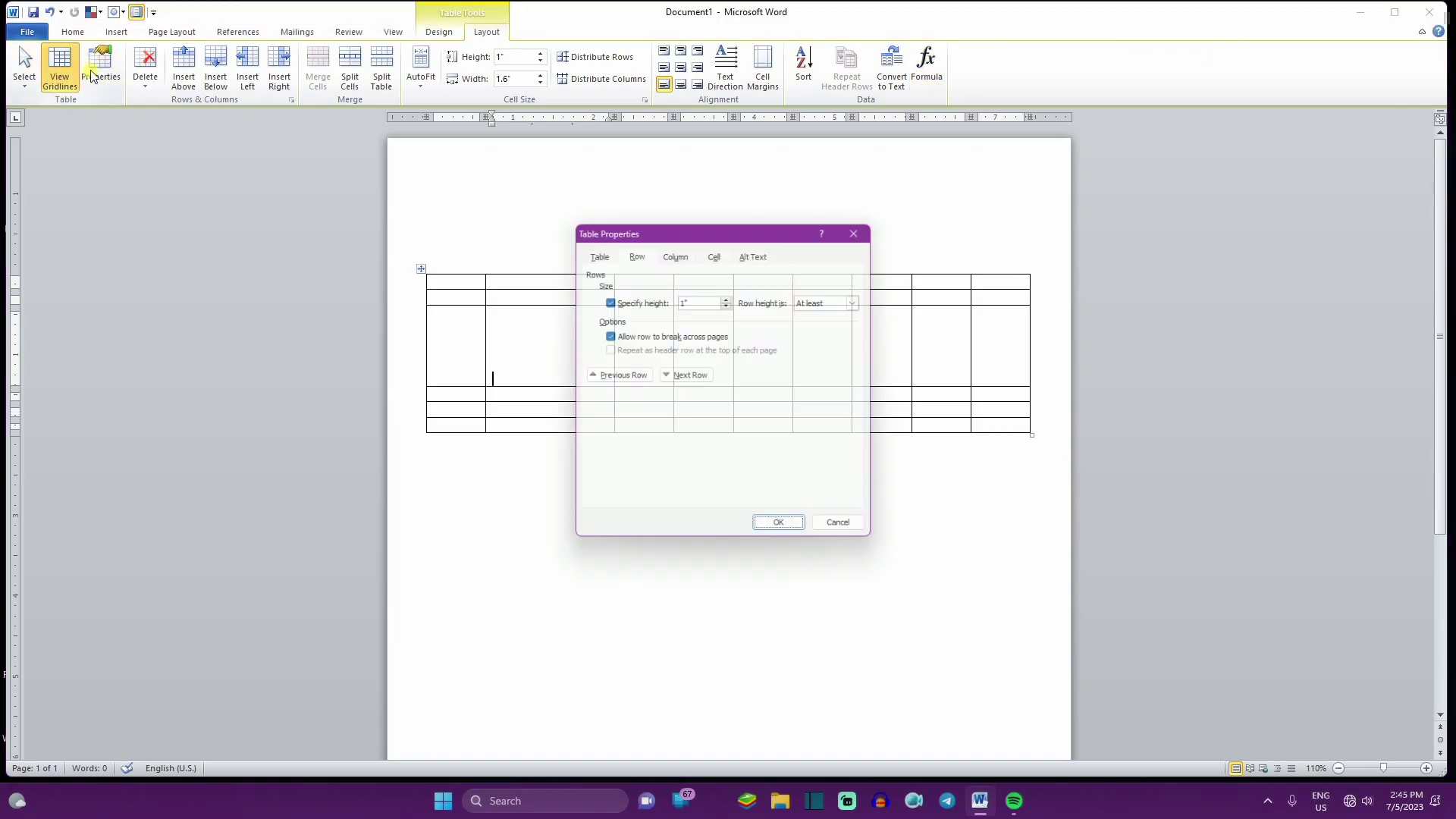
{"action": "left_click", "coordinate": [591, 253]}
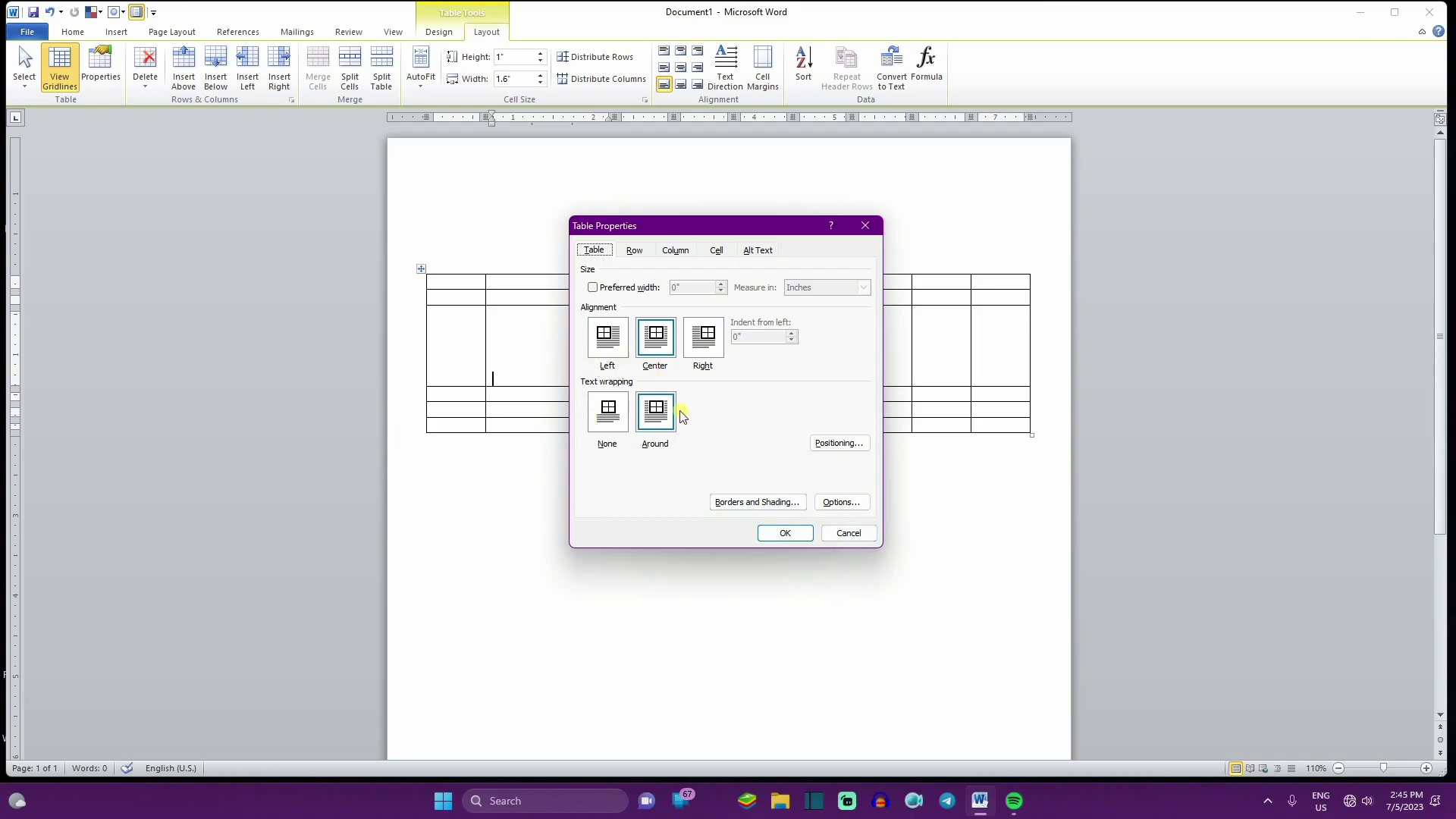
{"action": "left_click", "coordinate": [607, 339]}
{"action": "left_click", "coordinate": [786, 532]}
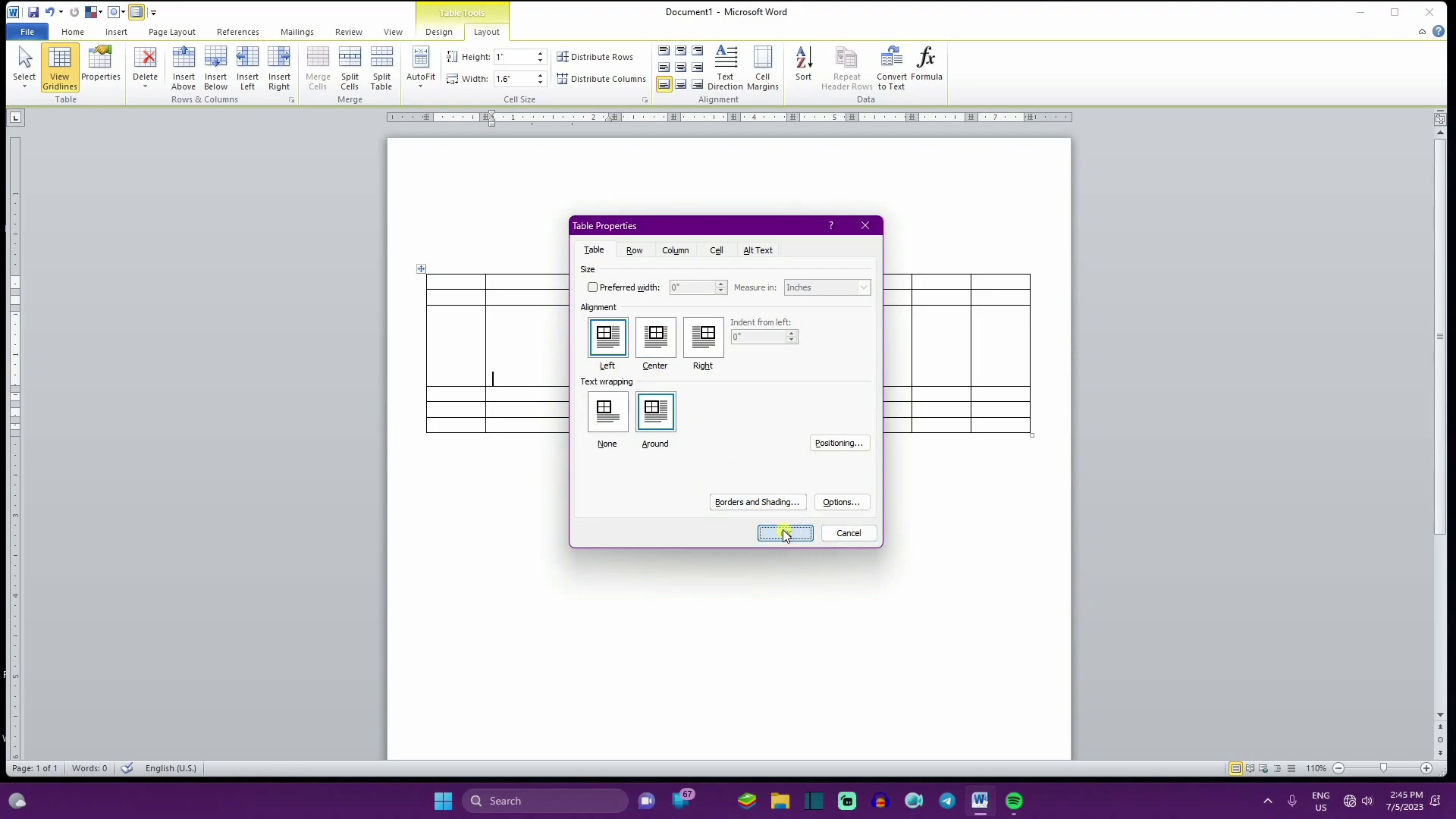
{"action": "left_click", "coordinate": [102, 76]}
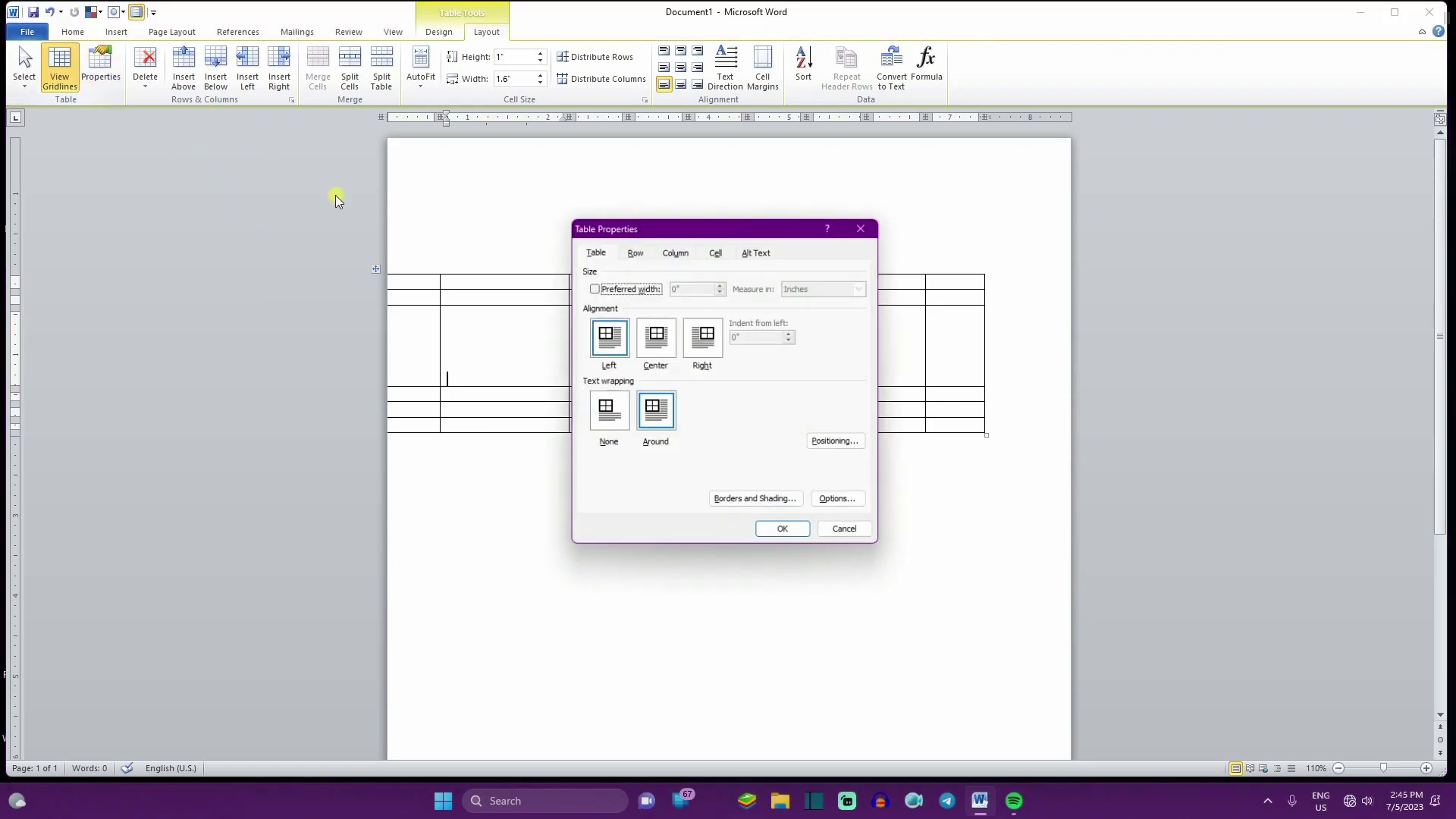
{"action": "left_click", "coordinate": [702, 336]}
{"action": "left_click", "coordinate": [785, 532]}
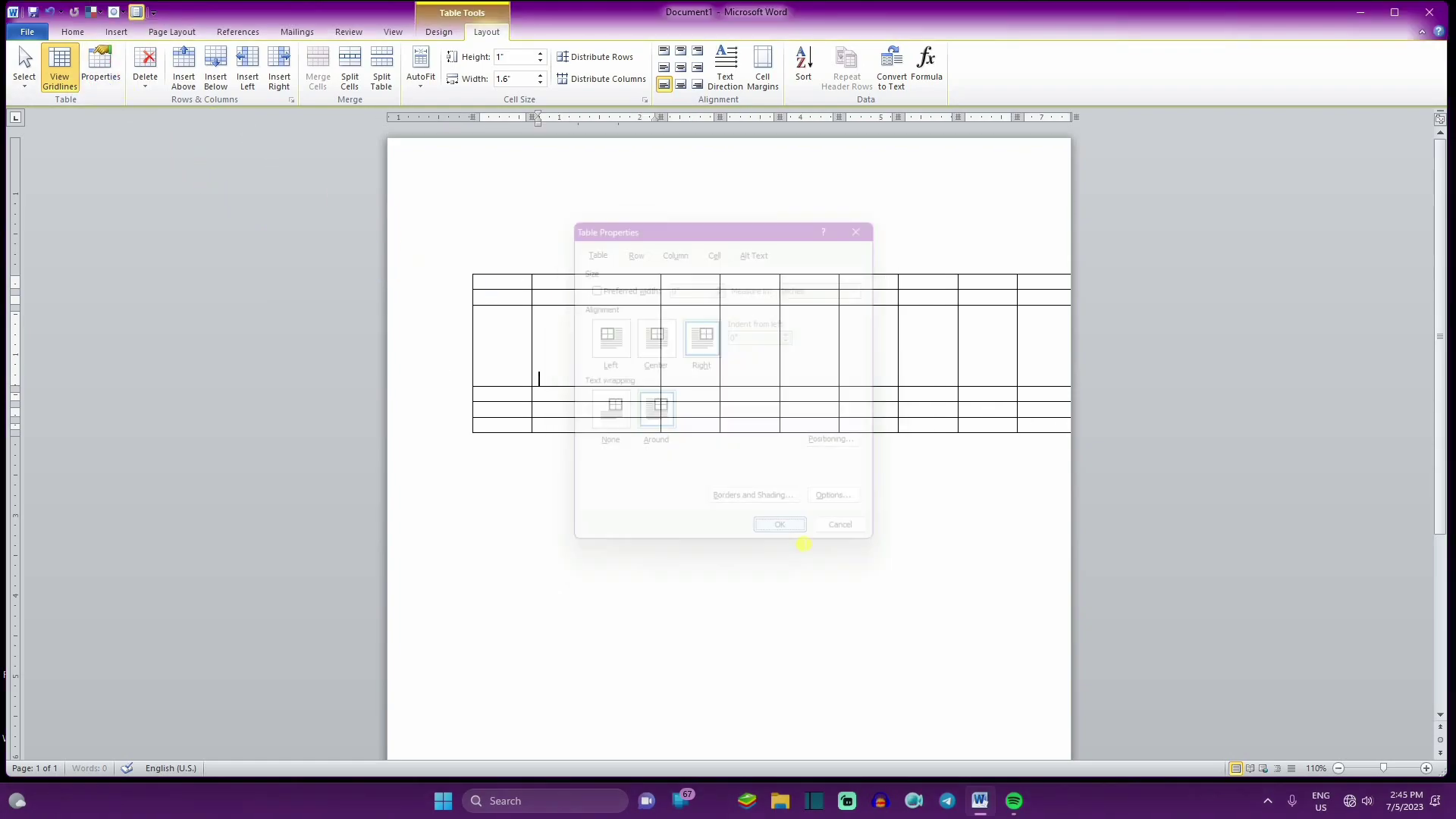
{"action": "left_click", "coordinate": [101, 76]}
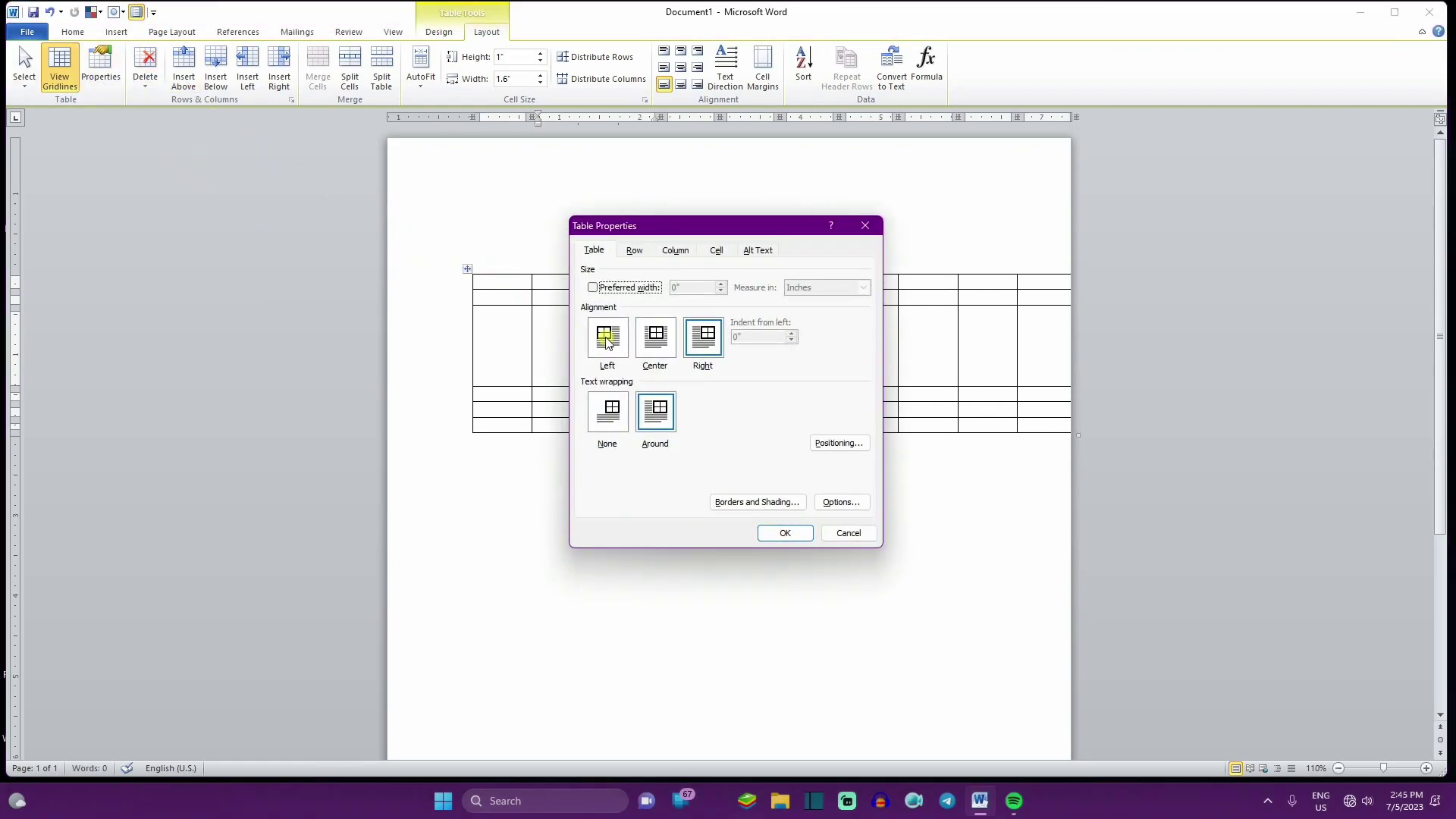
{"action": "left_click", "coordinate": [656, 336]}
{"action": "left_click", "coordinate": [771, 537]}
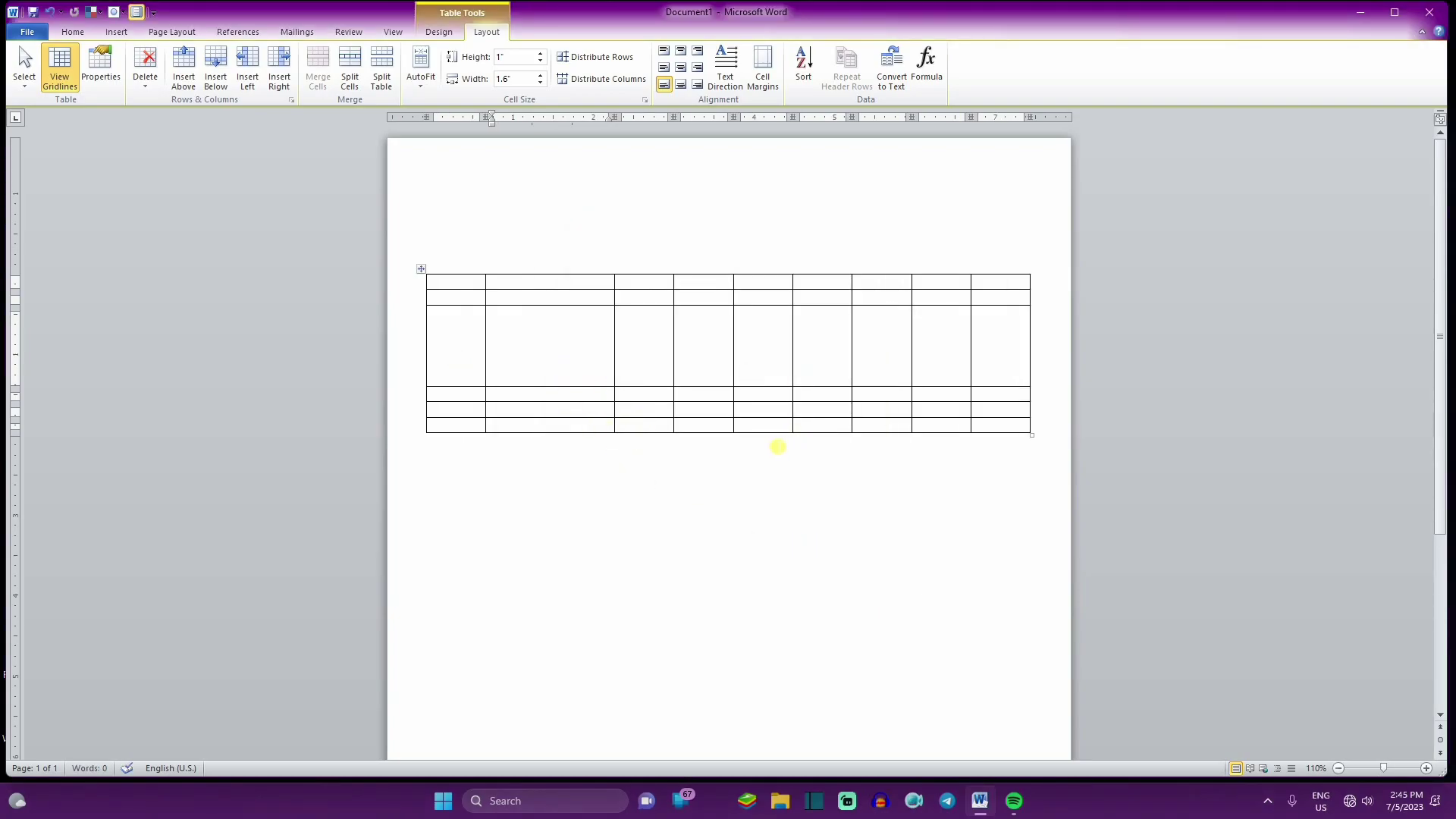
Step: Select and delete the 9-by-6 table, then insert a 9x4 table from the Table grid
{"action": "left_click_drag", "start_coordinate": [447, 282], "coordinate": [998, 452]}
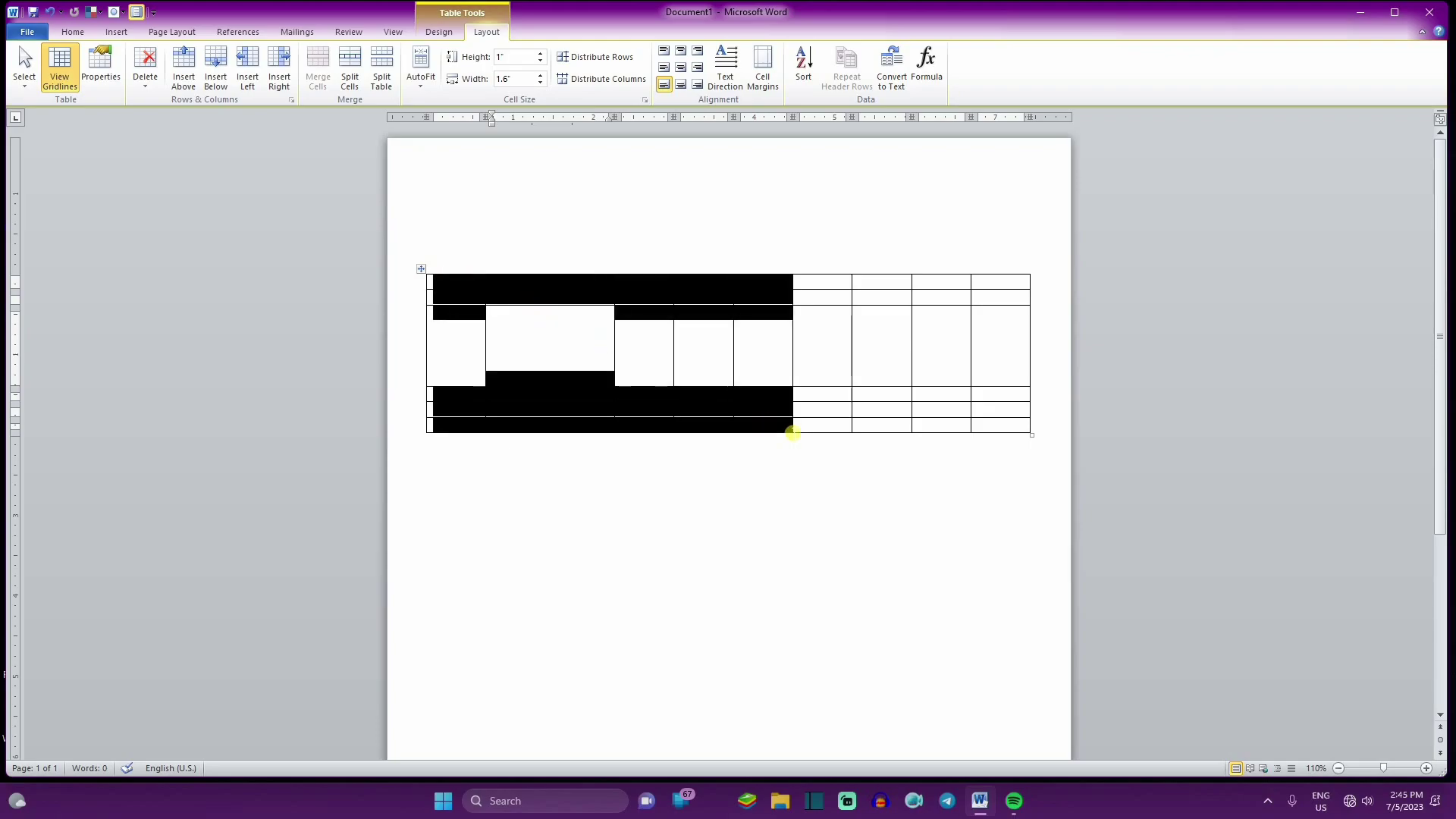
{"action": "key", "text": "Delete"}
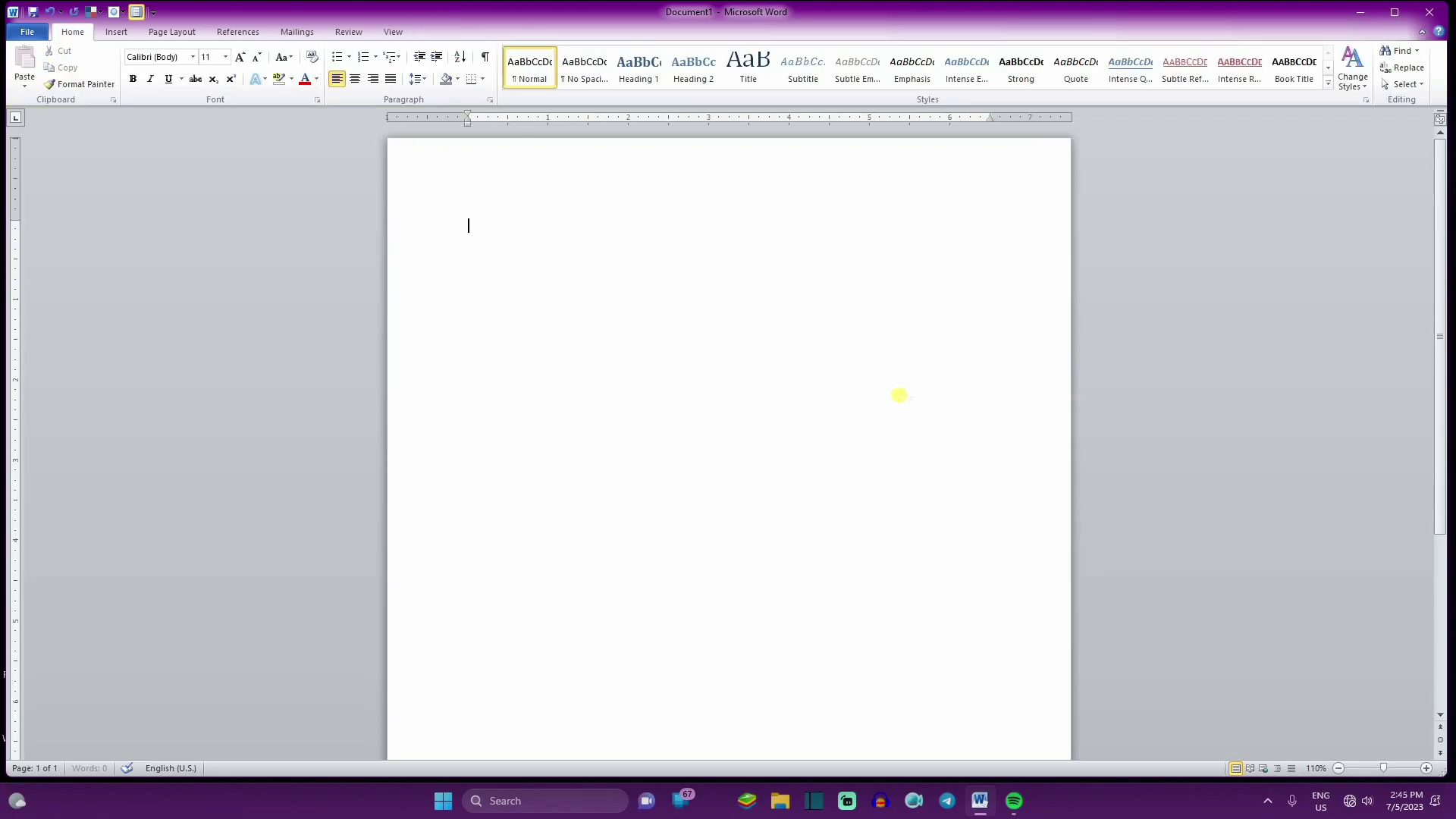
{"action": "left_click", "coordinate": [117, 32]}
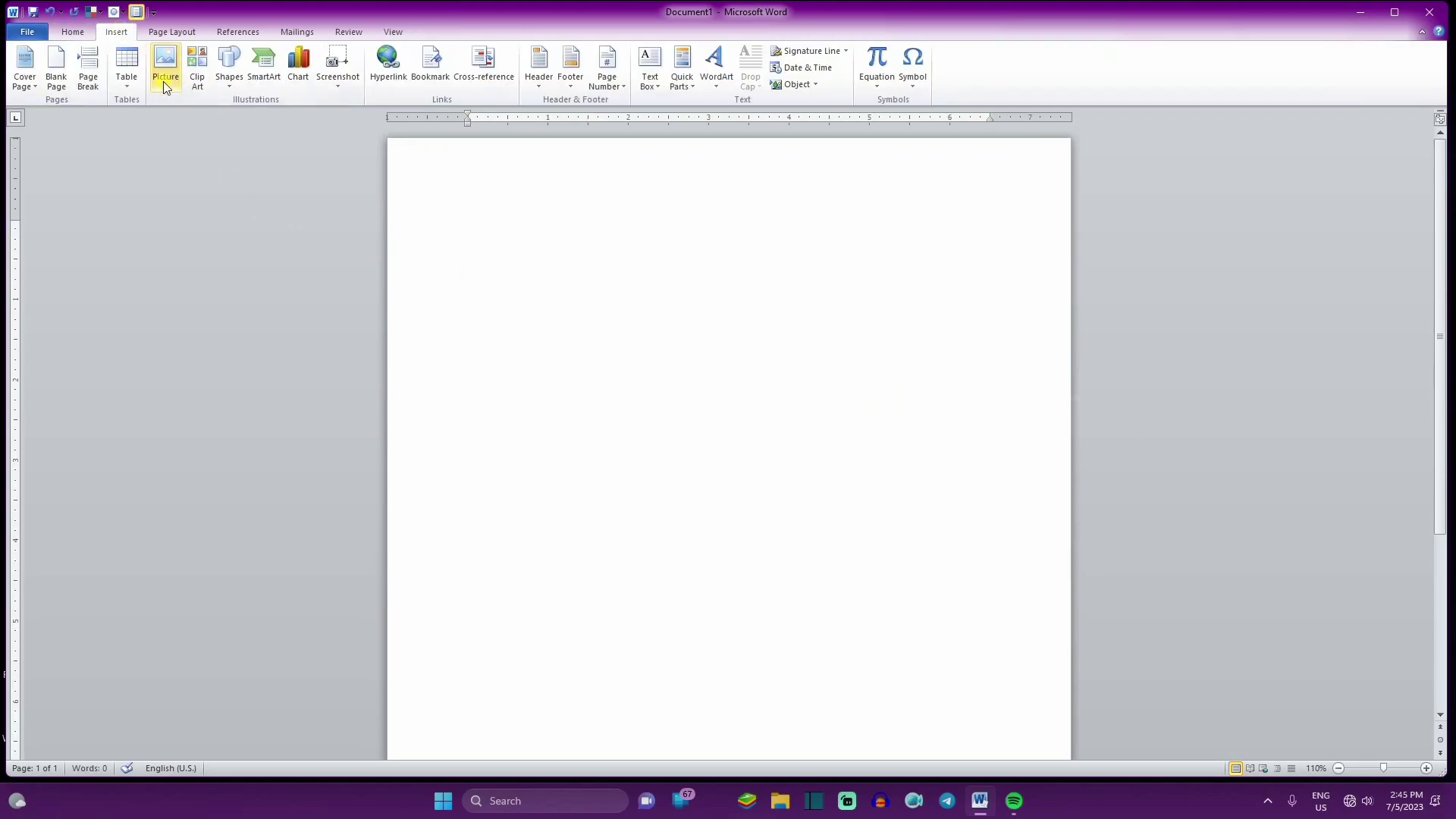
{"action": "left_click", "coordinate": [127, 72]}
{"action": "left_click", "coordinate": [237, 158]}
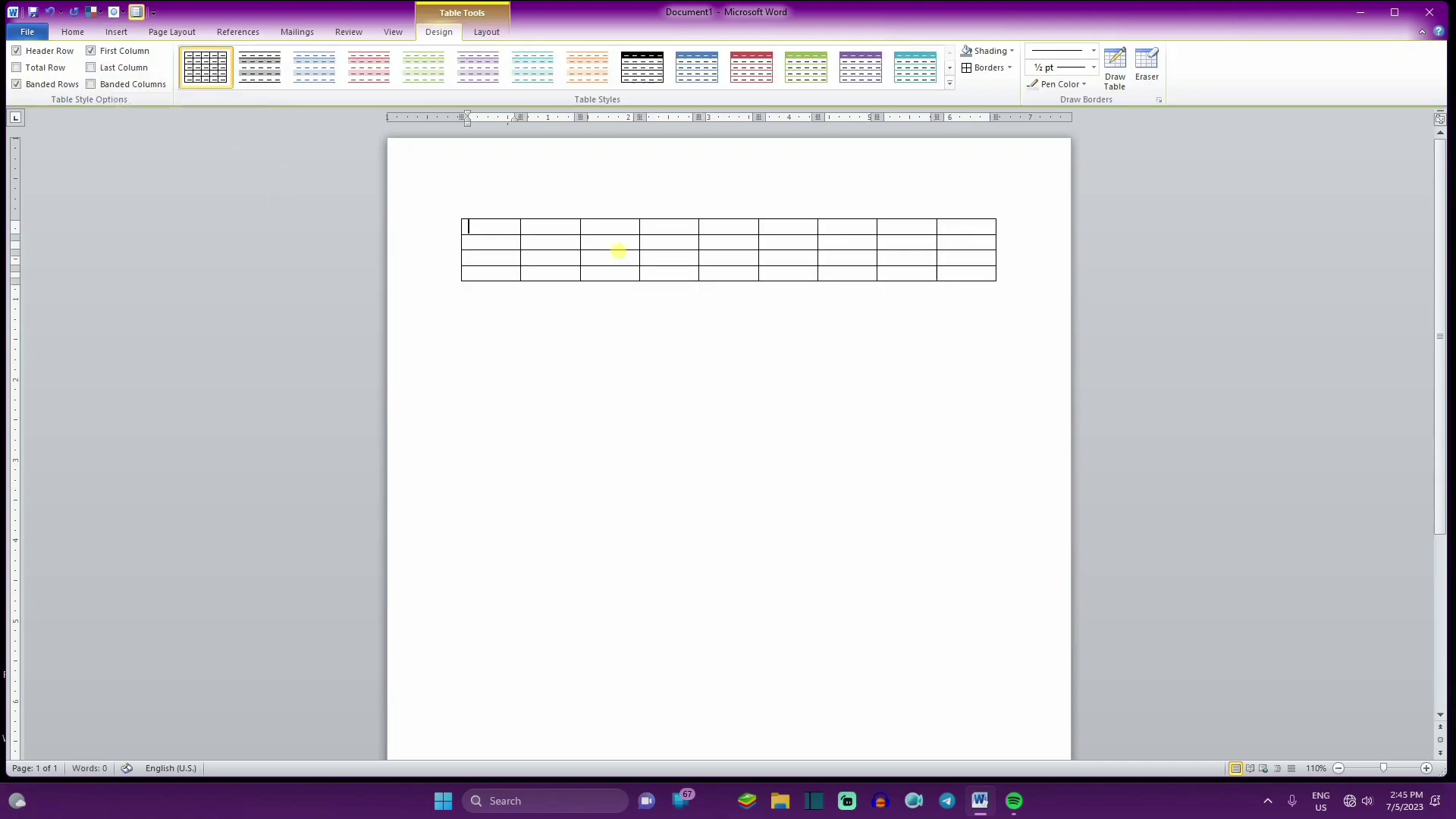
{"action": "left_click", "coordinate": [486, 32]}
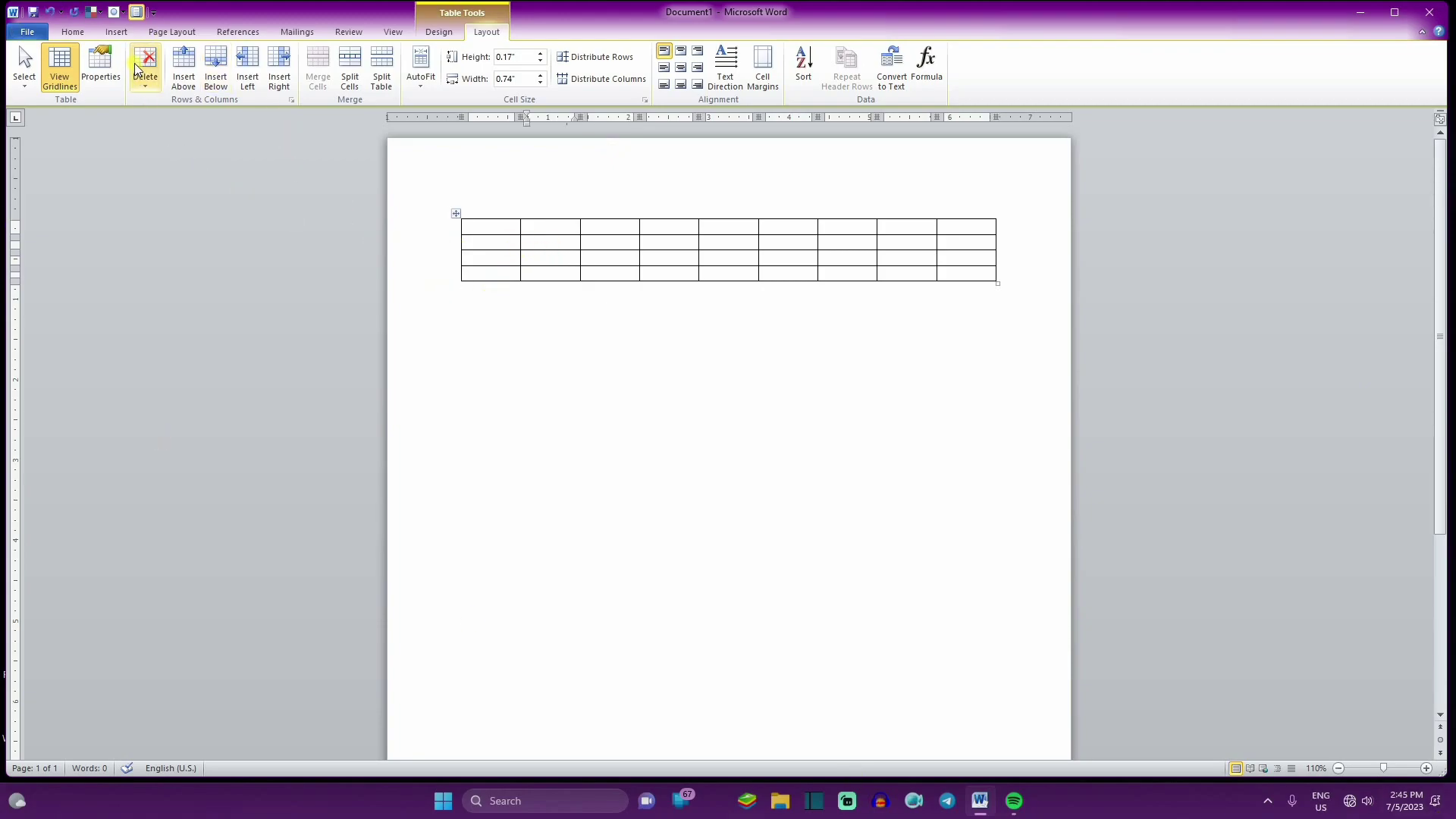
Step: Add seven rows with Insert Above and four more with Insert Below
{"action": "left_click", "coordinate": [183, 69]}
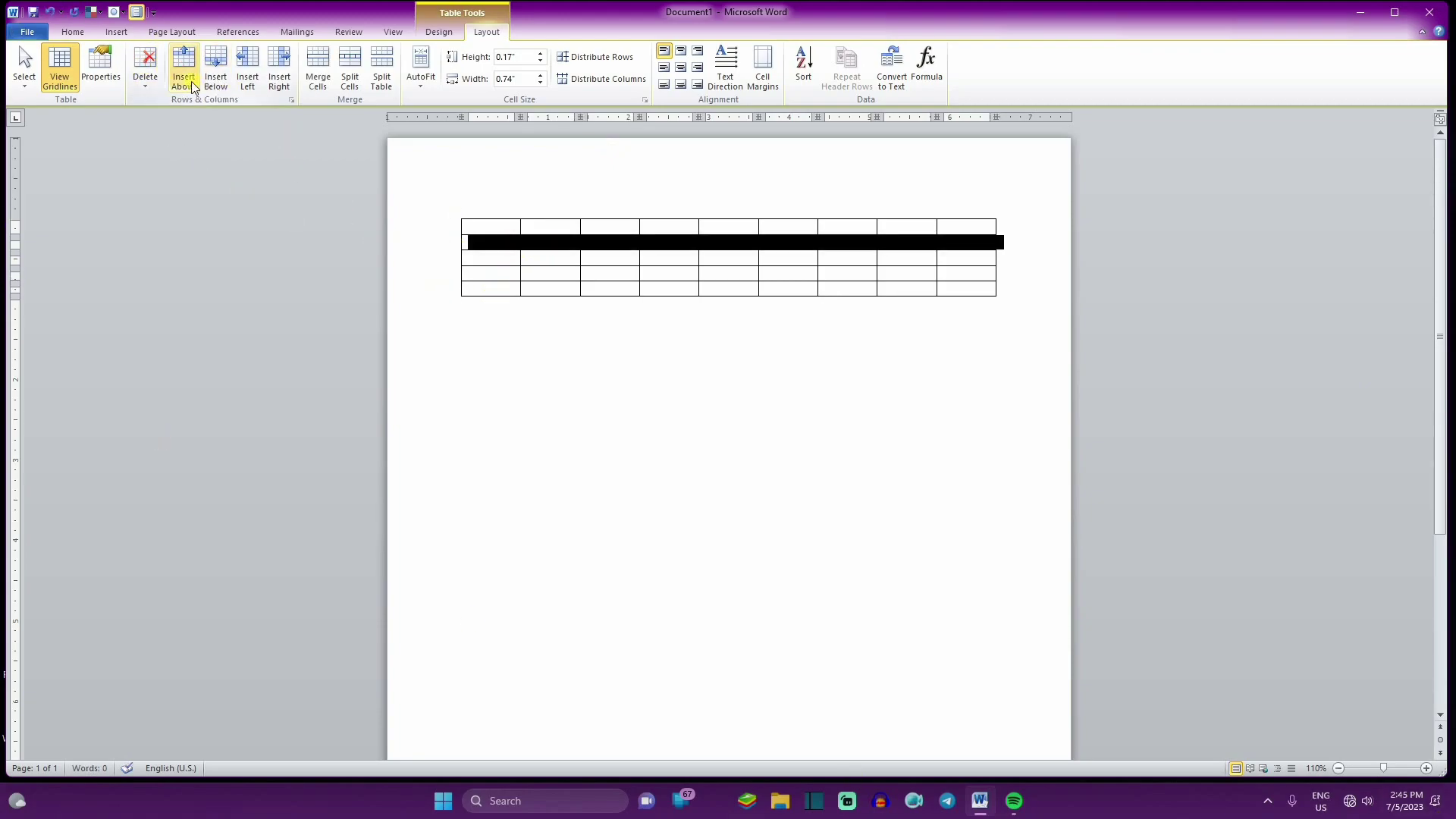
{"action": "left_click", "coordinate": [190, 81]}
{"action": "left_click", "coordinate": [190, 80]}
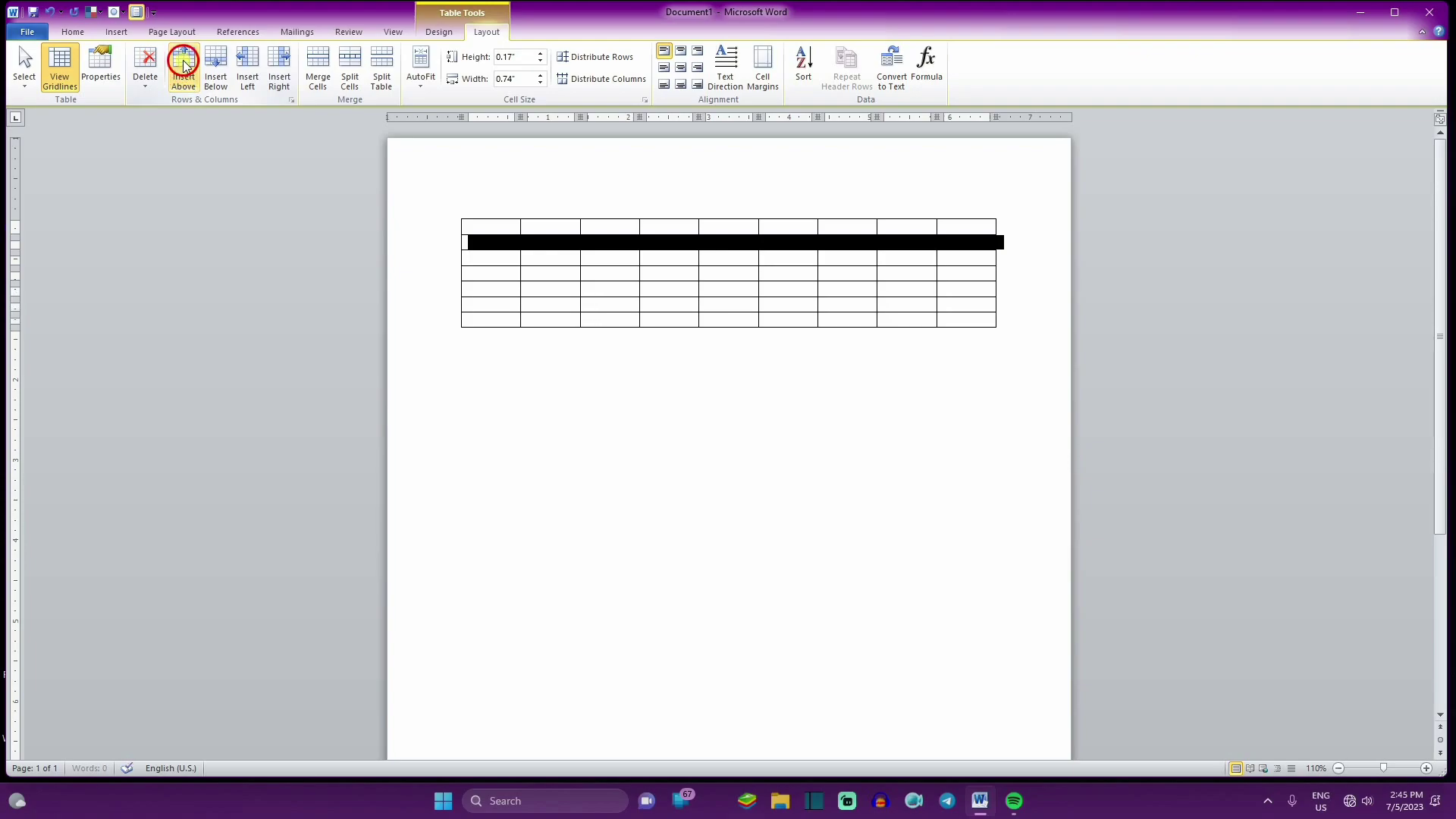
{"action": "left_click", "coordinate": [189, 81]}
{"action": "left_click", "coordinate": [190, 80]}
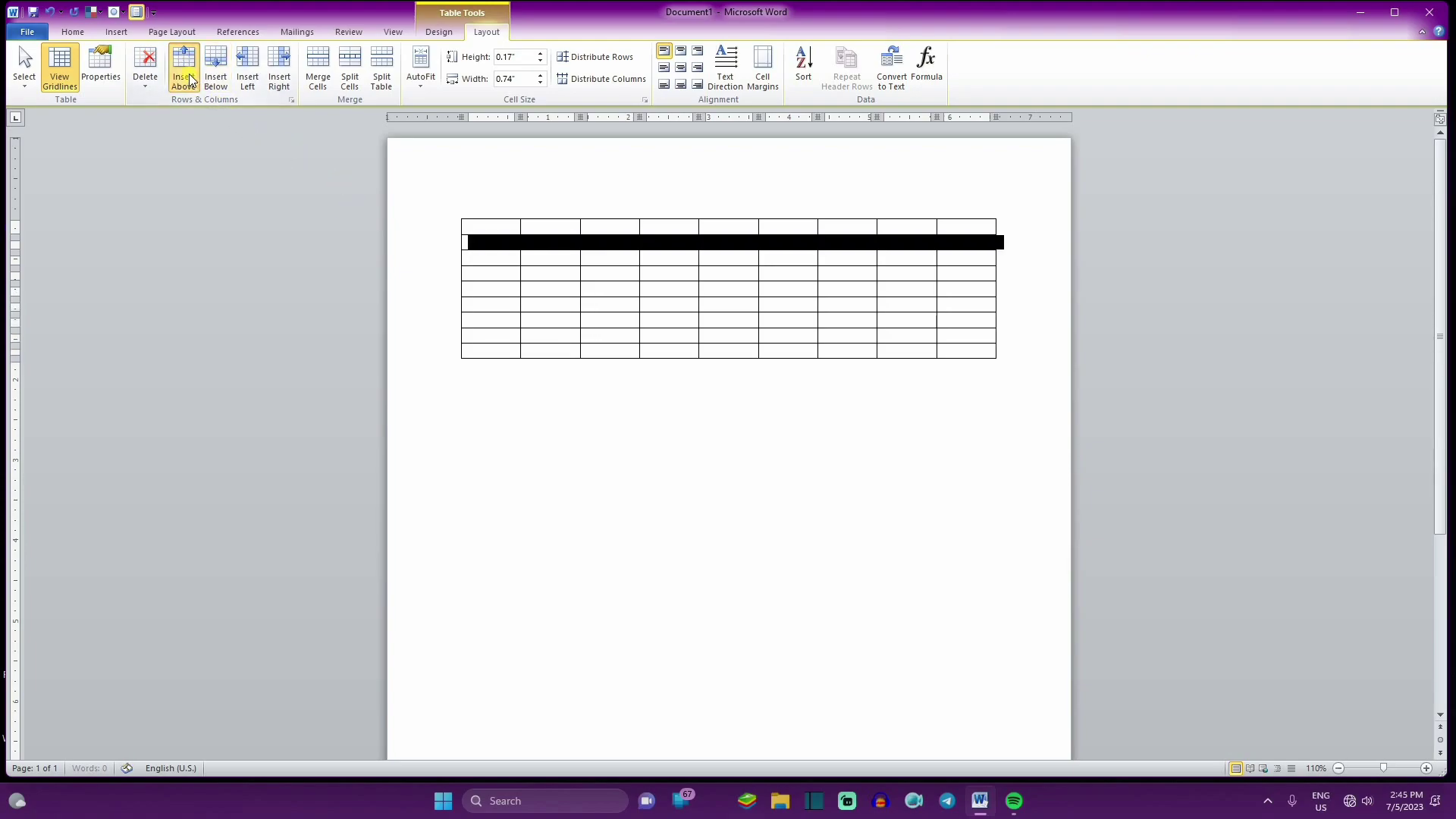
{"action": "left_click", "coordinate": [190, 80]}
{"action": "left_click", "coordinate": [190, 80]}
{"action": "left_click", "coordinate": [189, 80]}
{"action": "left_click", "coordinate": [218, 79]}
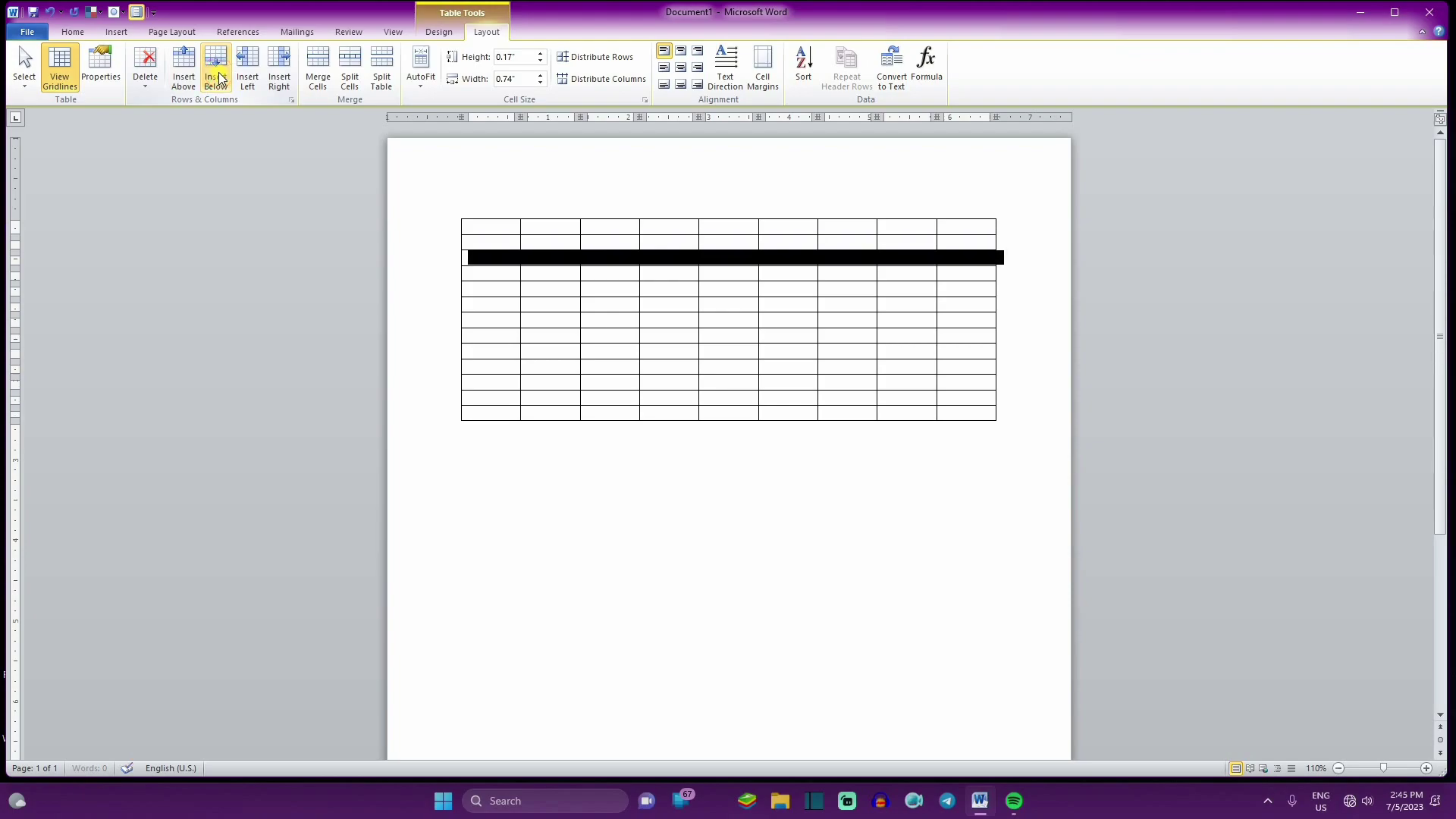
{"action": "left_click", "coordinate": [218, 78]}
{"action": "left_click", "coordinate": [218, 79]}
{"action": "left_click", "coordinate": [218, 79]}
{"action": "left_click", "coordinate": [217, 78]}
{"action": "left_click", "coordinate": [218, 78]}
Step: Add columns twice with Insert Left and twice with Insert Right
{"action": "left_click", "coordinate": [247, 79]}
{"action": "left_click", "coordinate": [247, 79]}
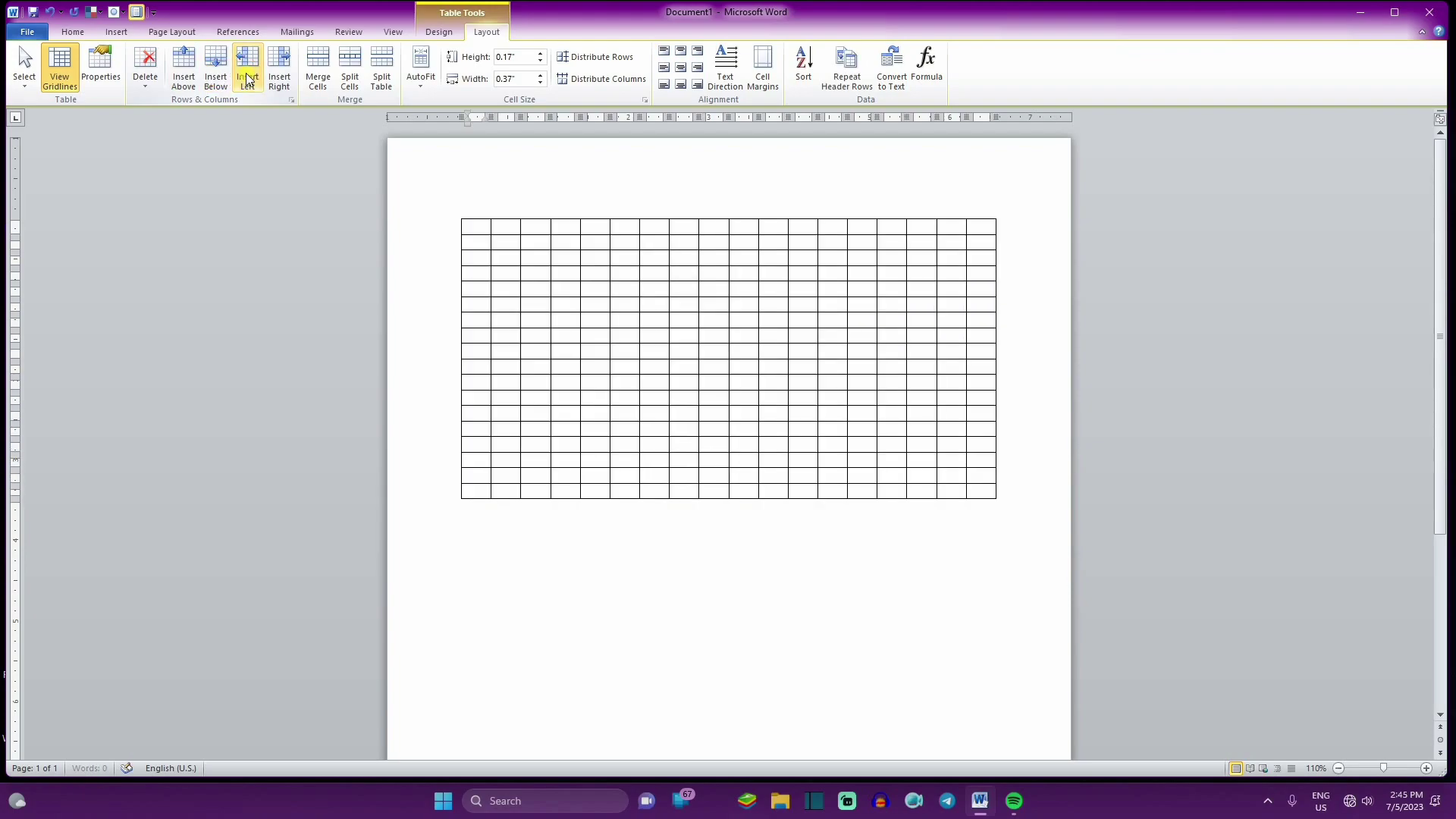
{"action": "left_click", "coordinate": [247, 79]}
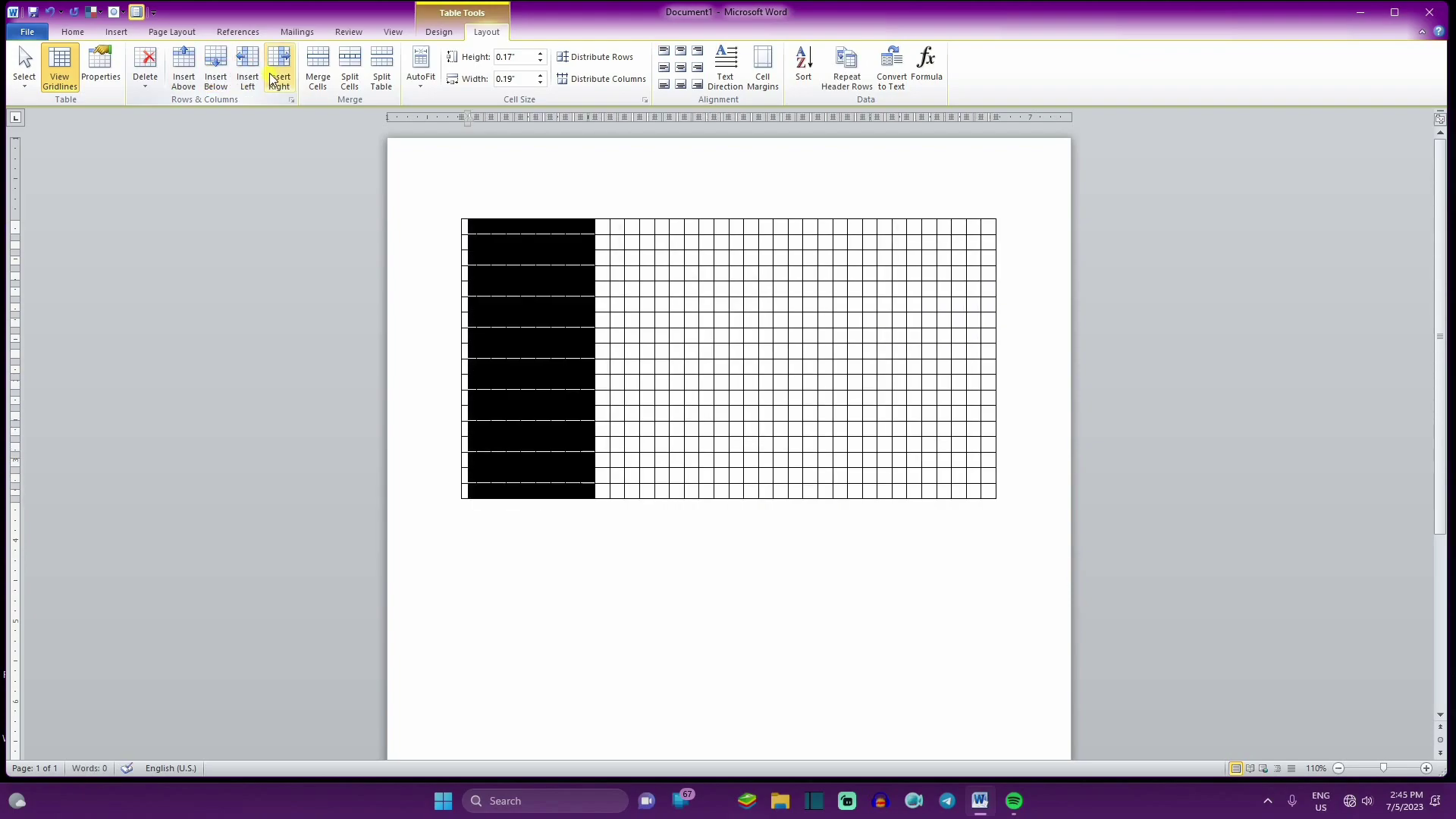
{"action": "left_click", "coordinate": [280, 73]}
{"action": "left_click", "coordinate": [280, 73]}
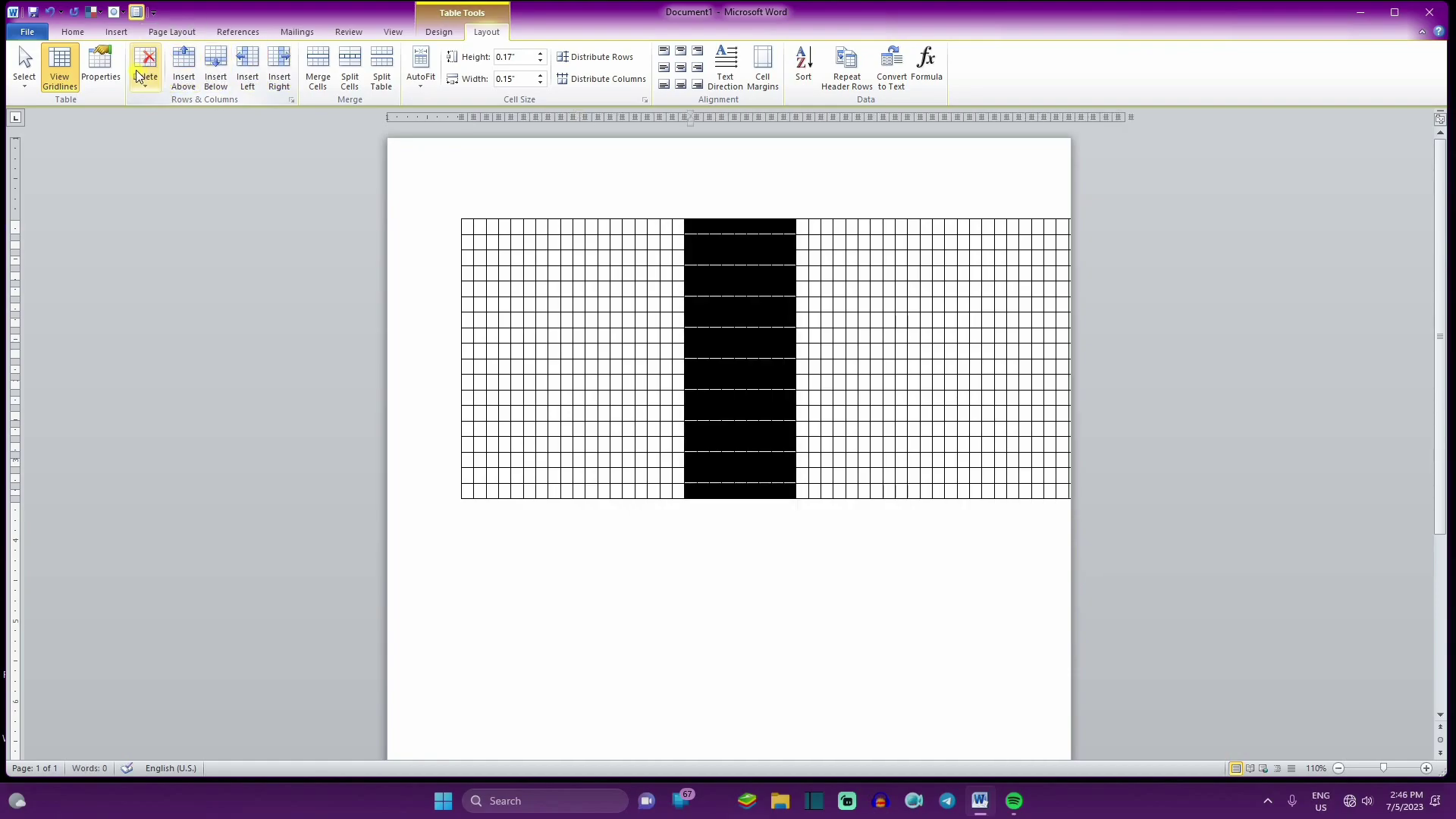
{"action": "left_click", "coordinate": [468, 506]}
{"action": "left_click", "coordinate": [628, 307]}
Step: Remove the current row with Delete Rows
{"action": "left_click", "coordinate": [469, 34]}
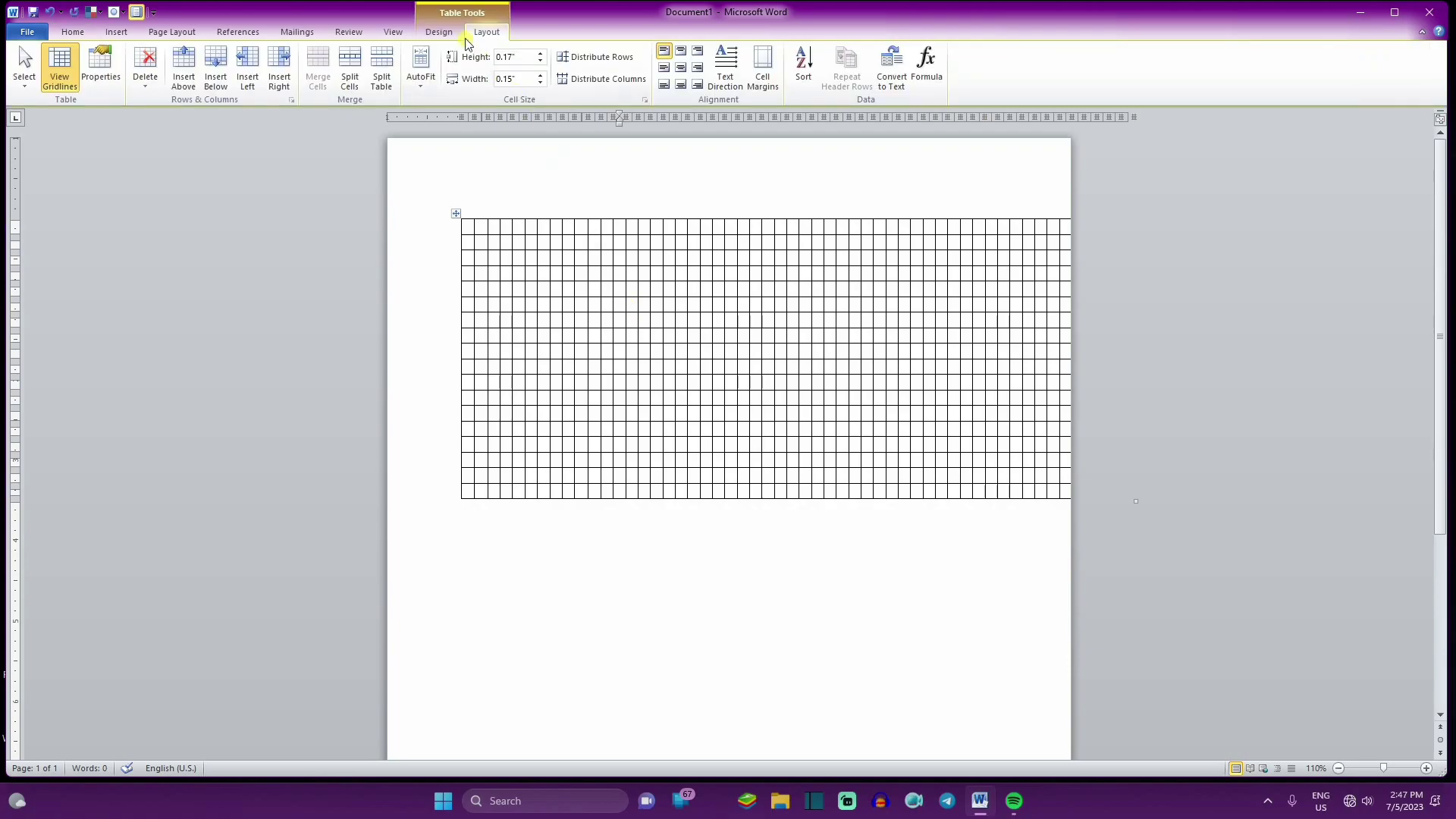
{"action": "left_click", "coordinate": [151, 85]}
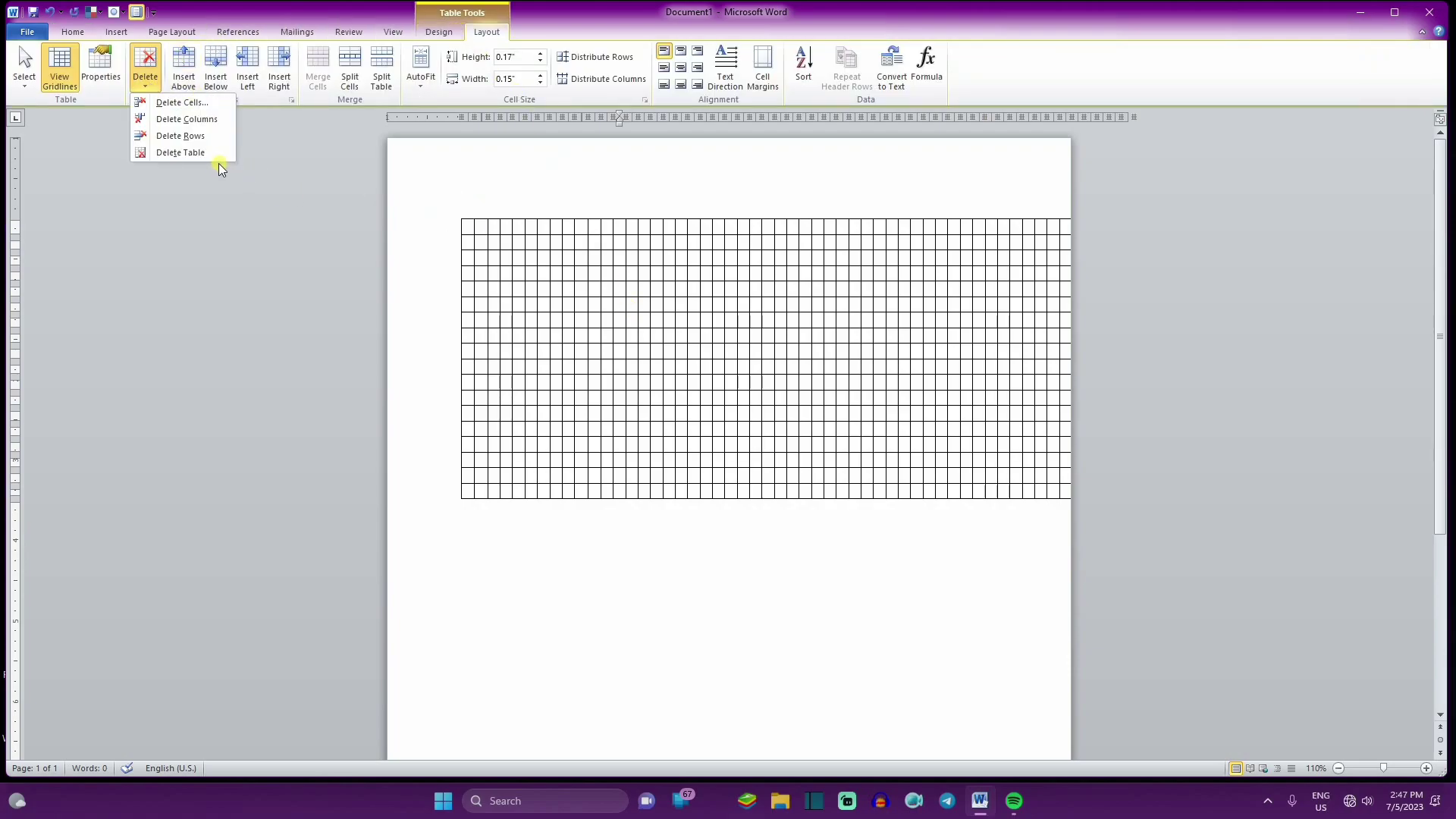
{"action": "left_click", "coordinate": [202, 136]}
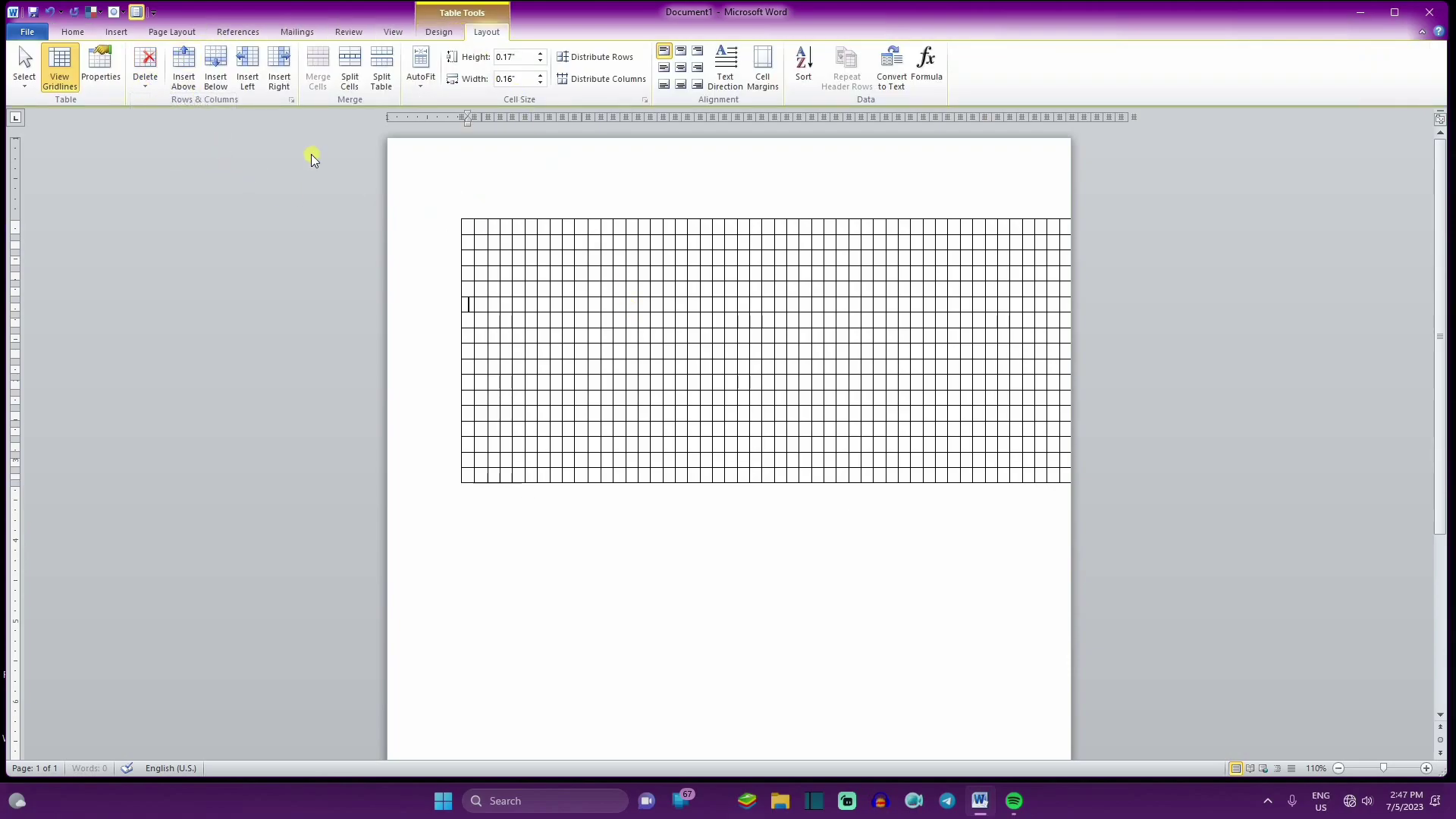
Step: Delete an entire column through the Delete Cells dialog
{"action": "left_click", "coordinate": [145, 76]}
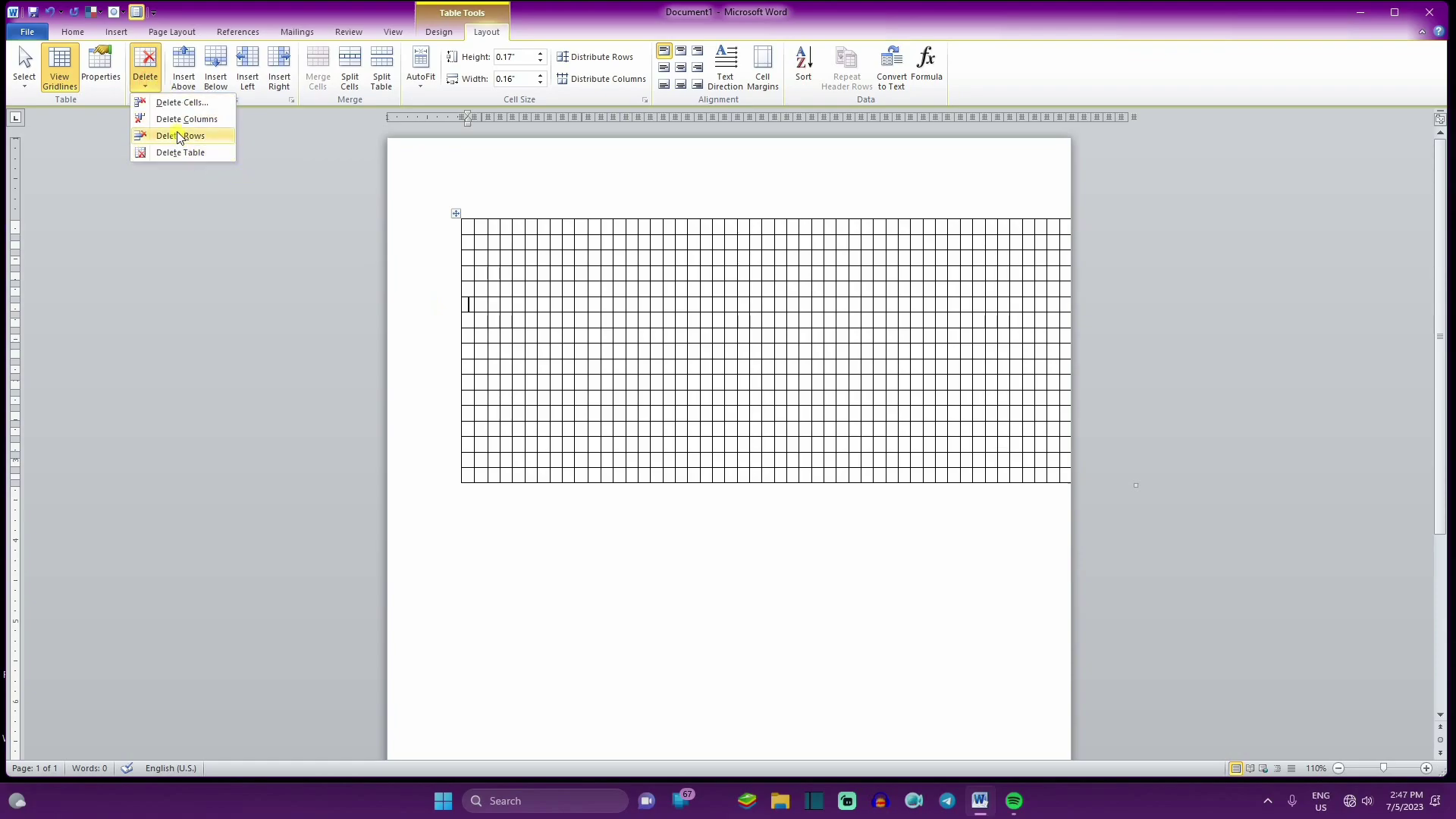
{"action": "left_click", "coordinate": [186, 102]}
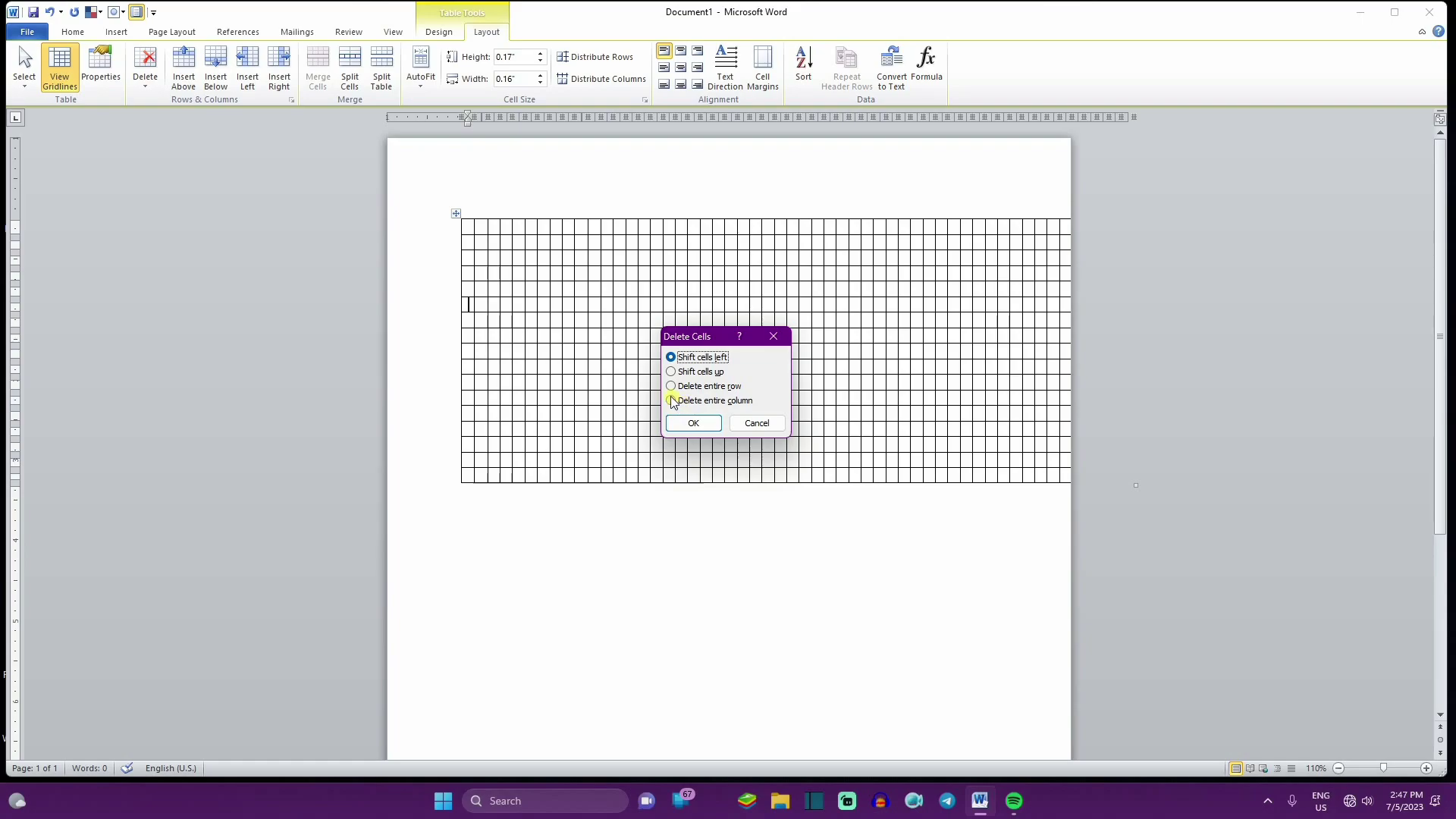
{"action": "left_click", "coordinate": [671, 401]}
{"action": "left_click", "coordinate": [691, 424]}
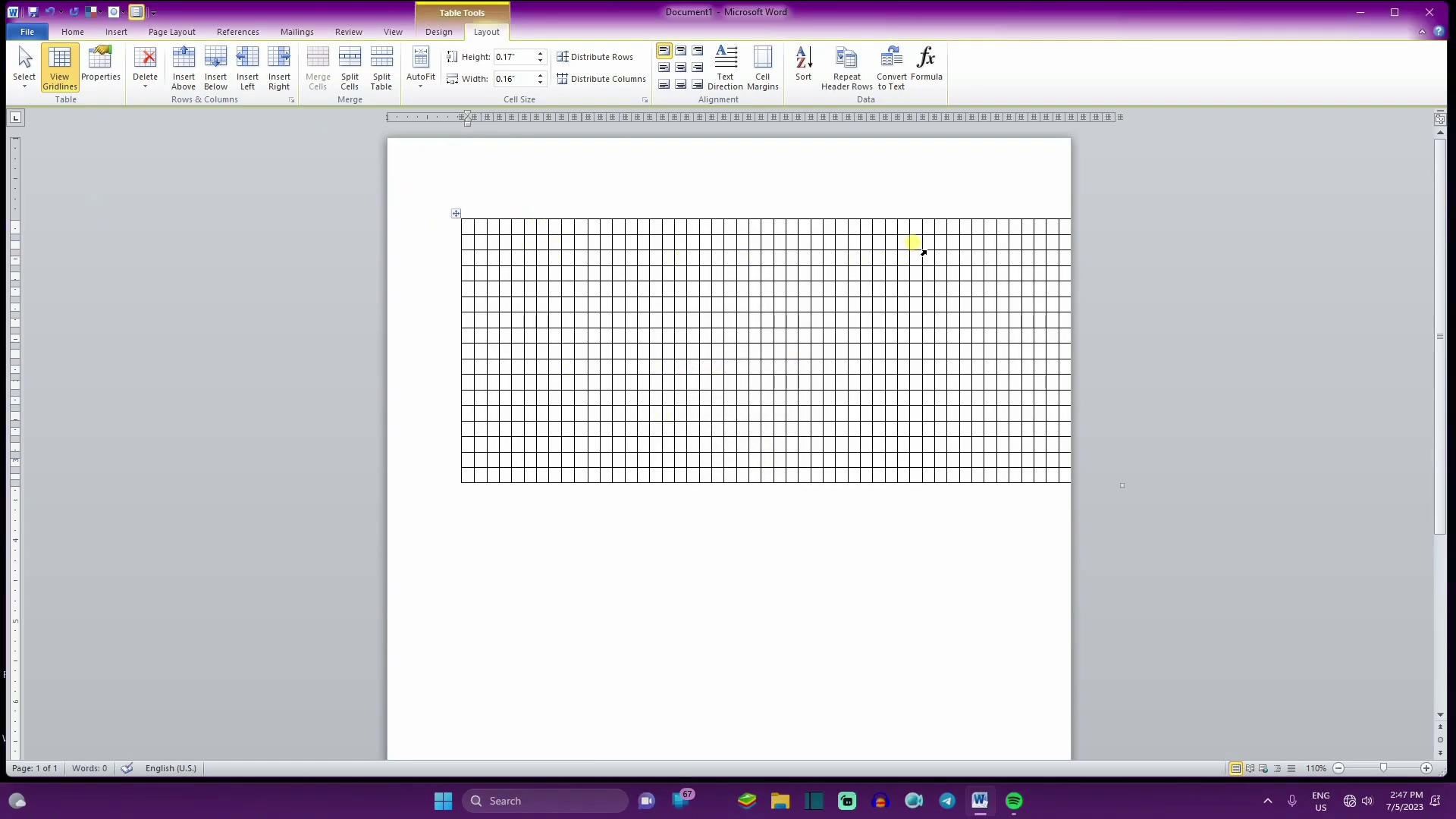
{"action": "mouse_move", "coordinate": [797, 239]}
{"action": "left_mouse_down"}
{"action": "mouse_move", "coordinate": [827, 246]}
{"action": "mouse_move", "coordinate": [1222, 560]}
{"action": "left_mouse_up"}
Step: Delete a block of columns spanning all rows of the grid table
{"action": "left_click", "coordinate": [1145, 523]}
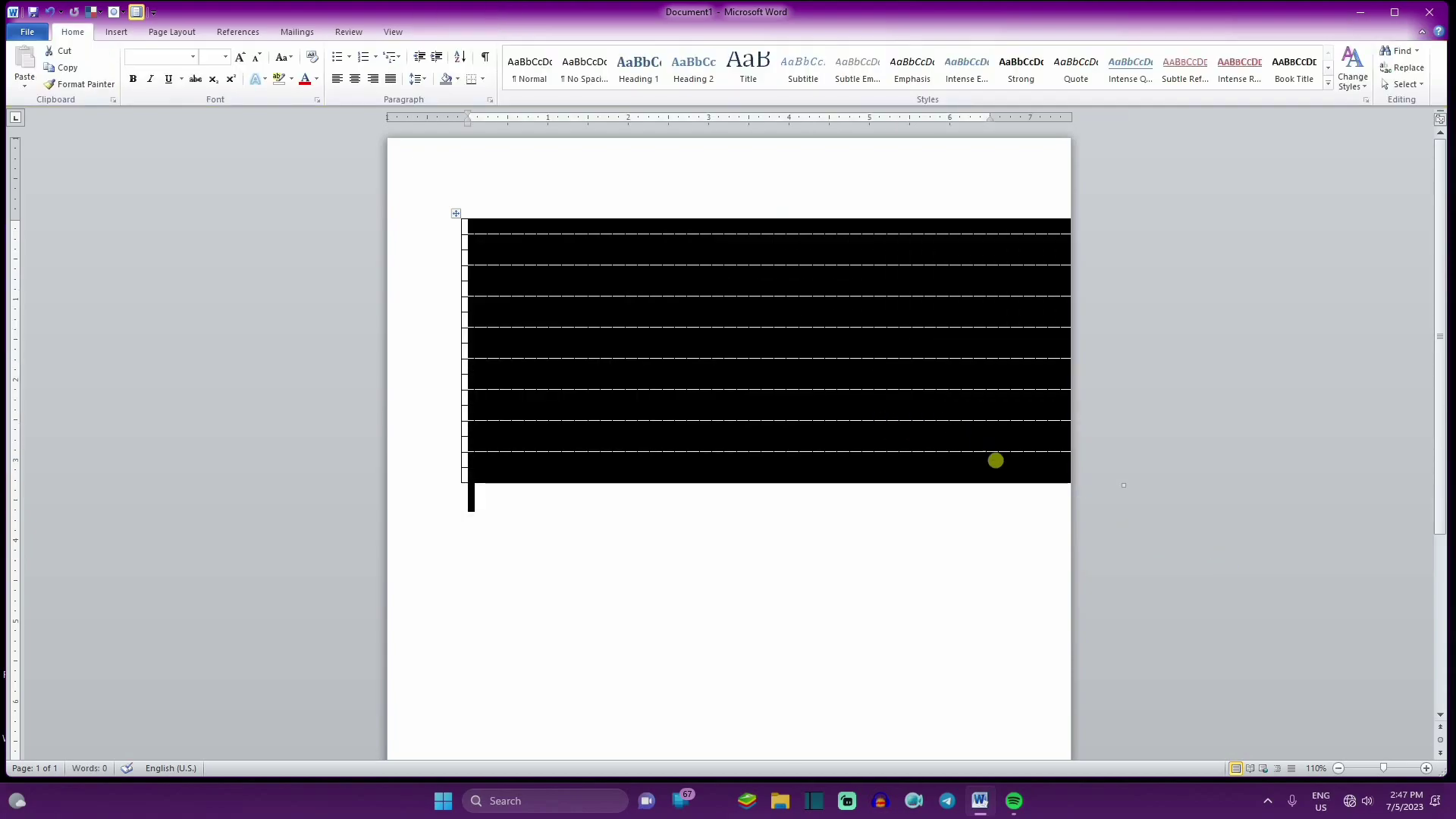
{"action": "left_click", "coordinate": [764, 456]}
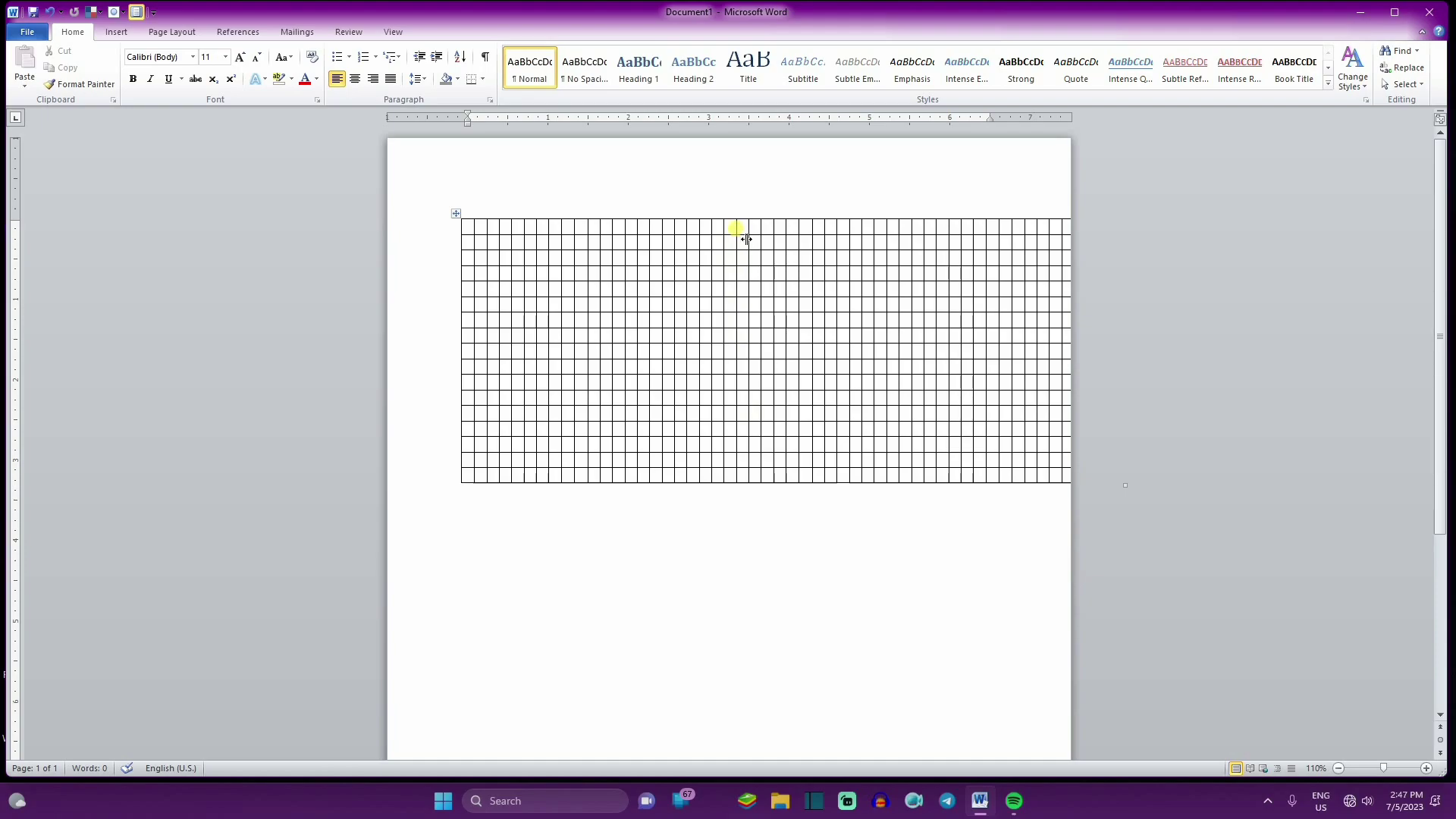
{"action": "left_click_drag", "start_coordinate": [736, 232], "coordinate": [840, 468]}
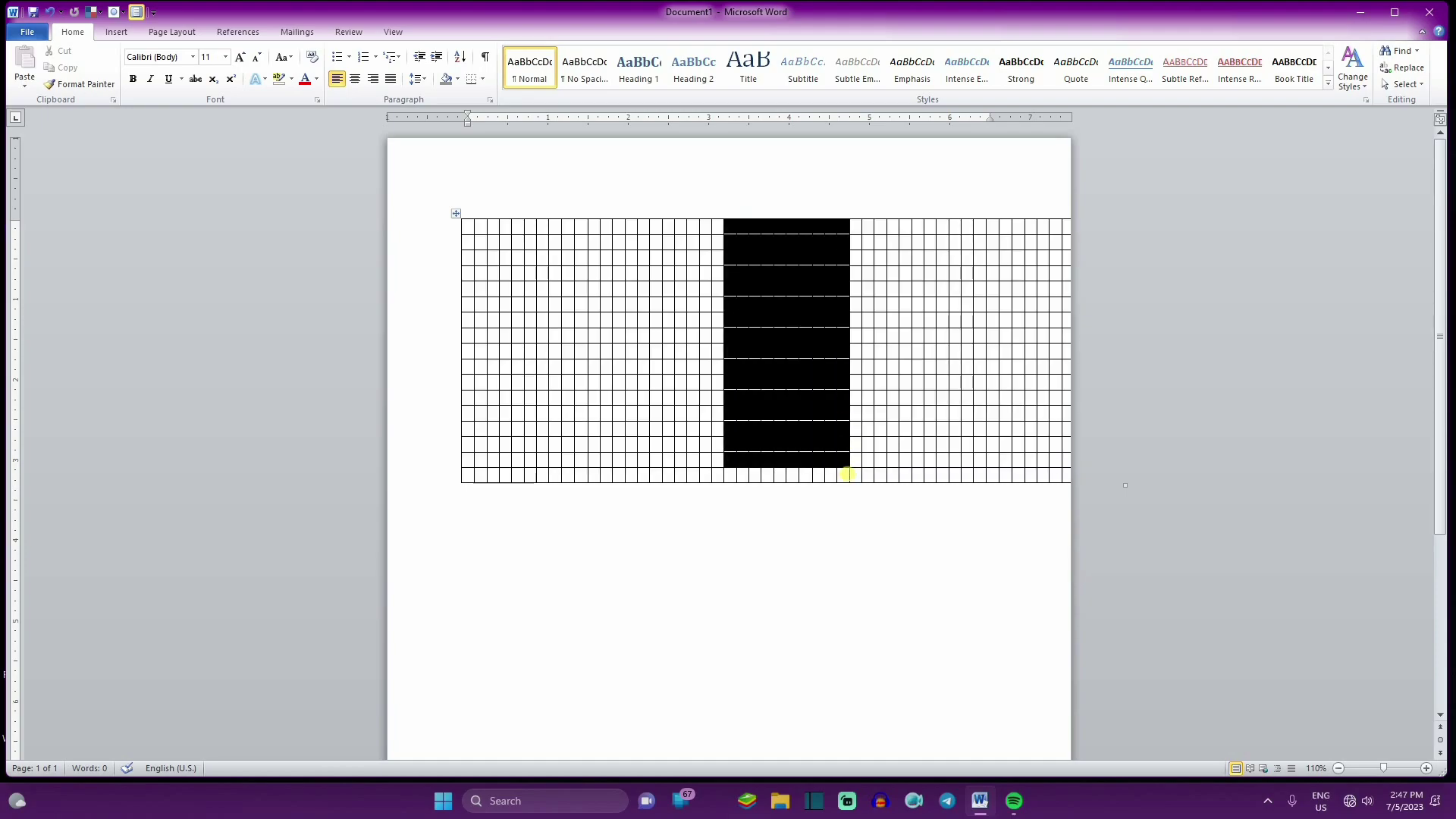
{"action": "key", "text": "BackSpace"}
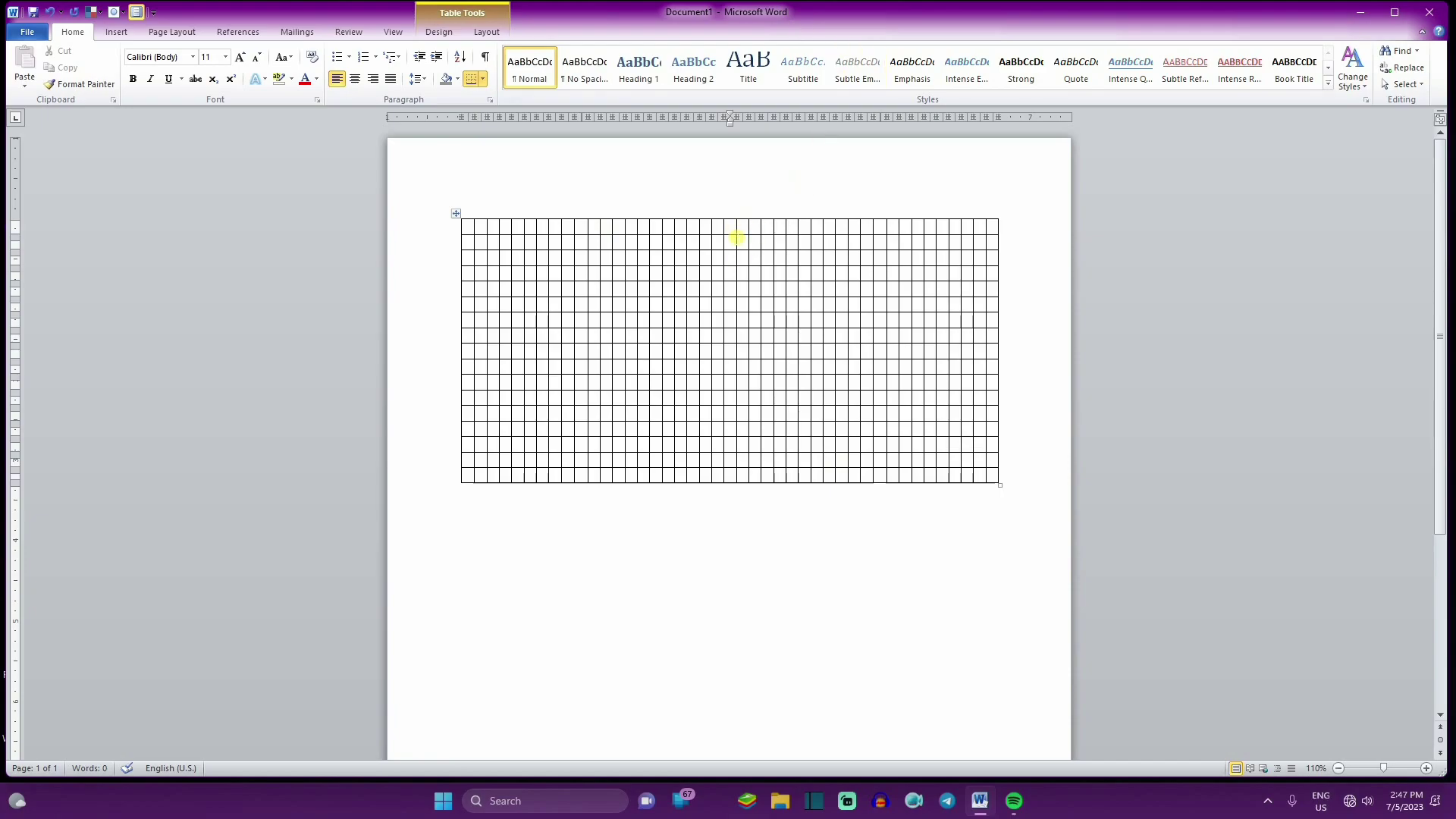
Step: Delete the entire table using Layout's Delete Table option
{"action": "left_click_drag", "start_coordinate": [742, 222], "coordinate": [853, 283]}
{"action": "left_click", "coordinate": [839, 381]}
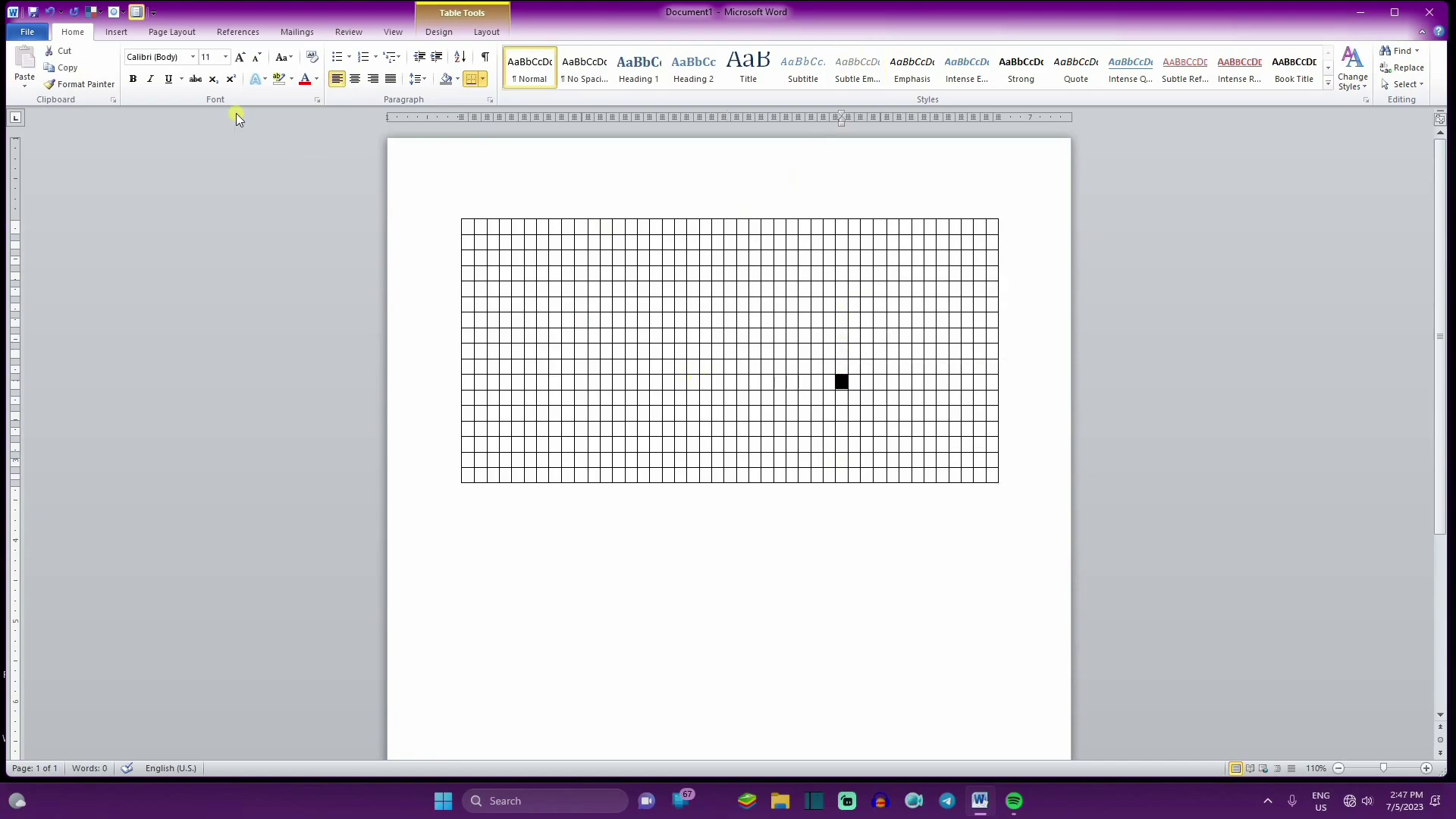
{"action": "left_click_drag", "start_coordinate": [535, 285], "coordinate": [537, 285]}
{"action": "left_click", "coordinate": [486, 32]}
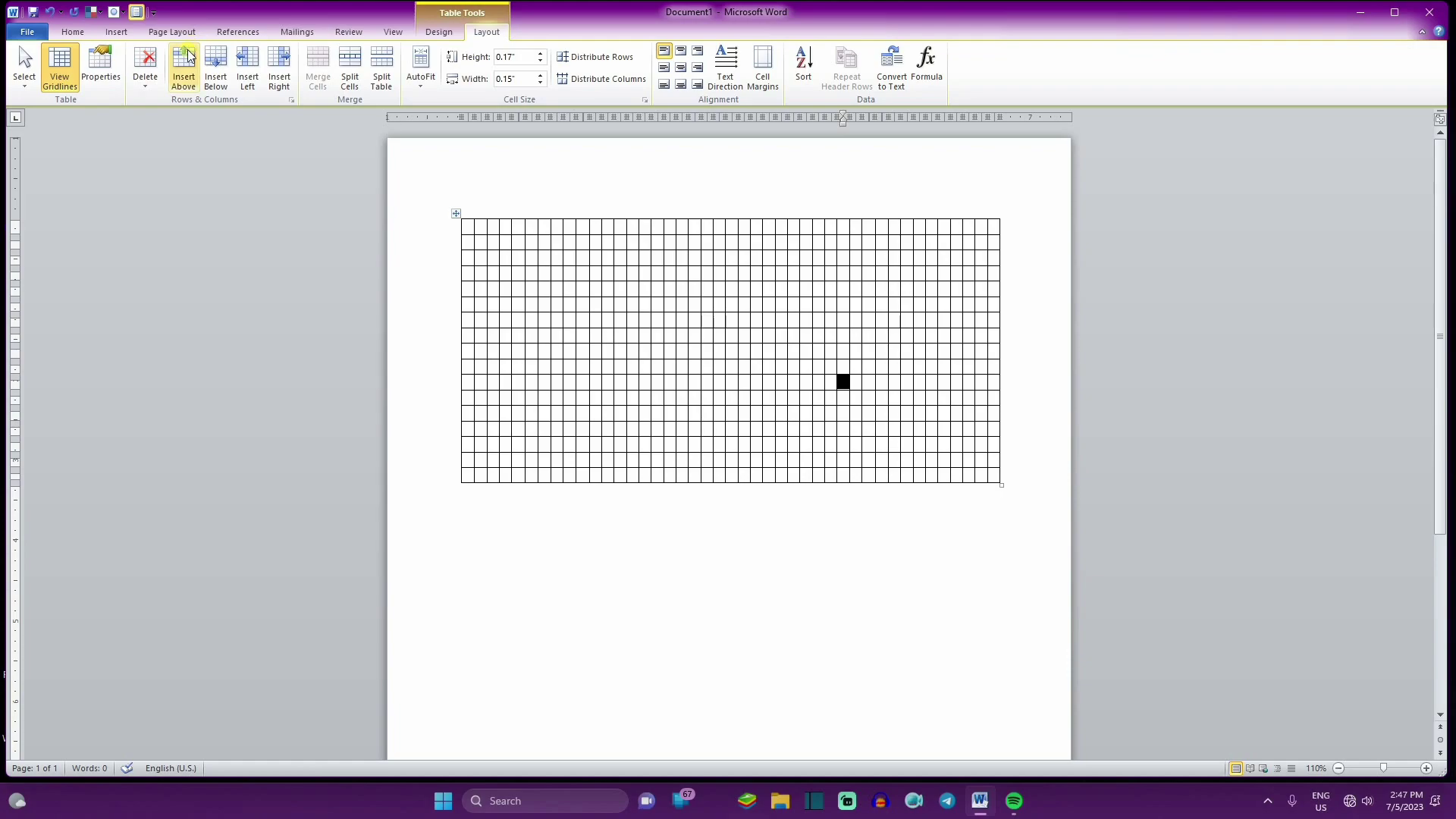
{"action": "left_click", "coordinate": [133, 82]}
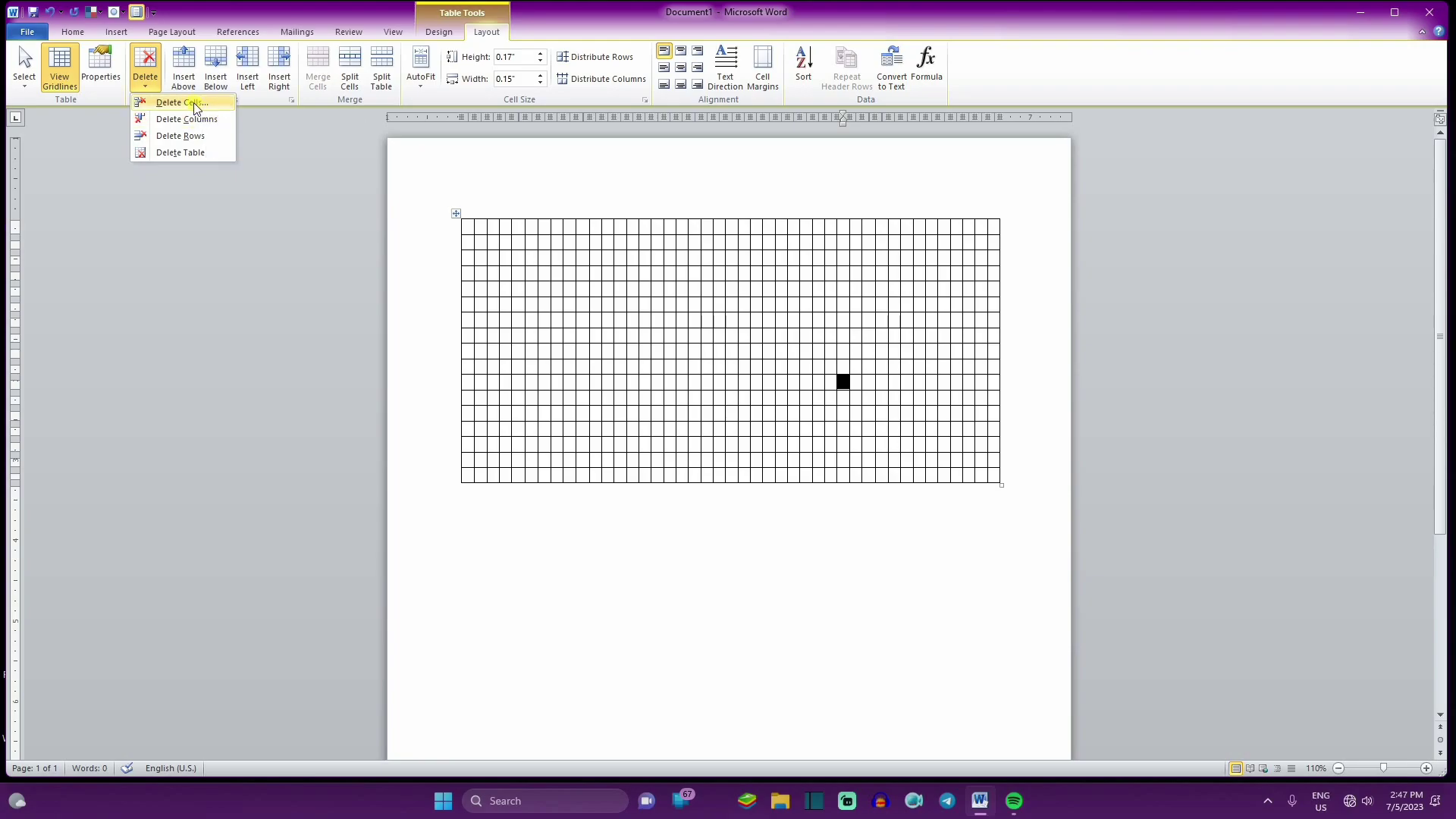
{"action": "left_click", "coordinate": [205, 154]}
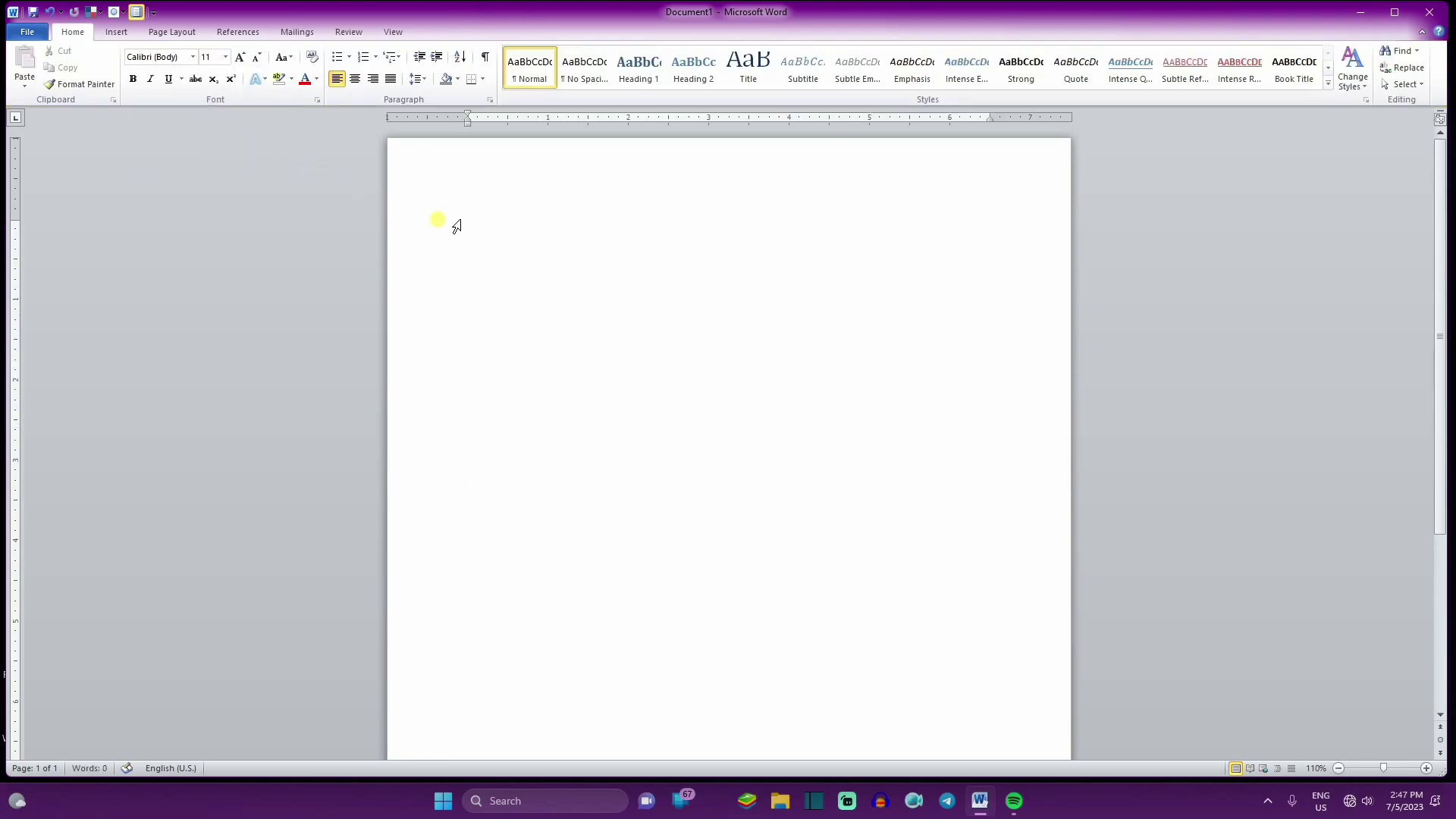
Step: Restore the deleted table with Undo and insert four more columns to the right
{"action": "left_click", "coordinate": [47, 11]}
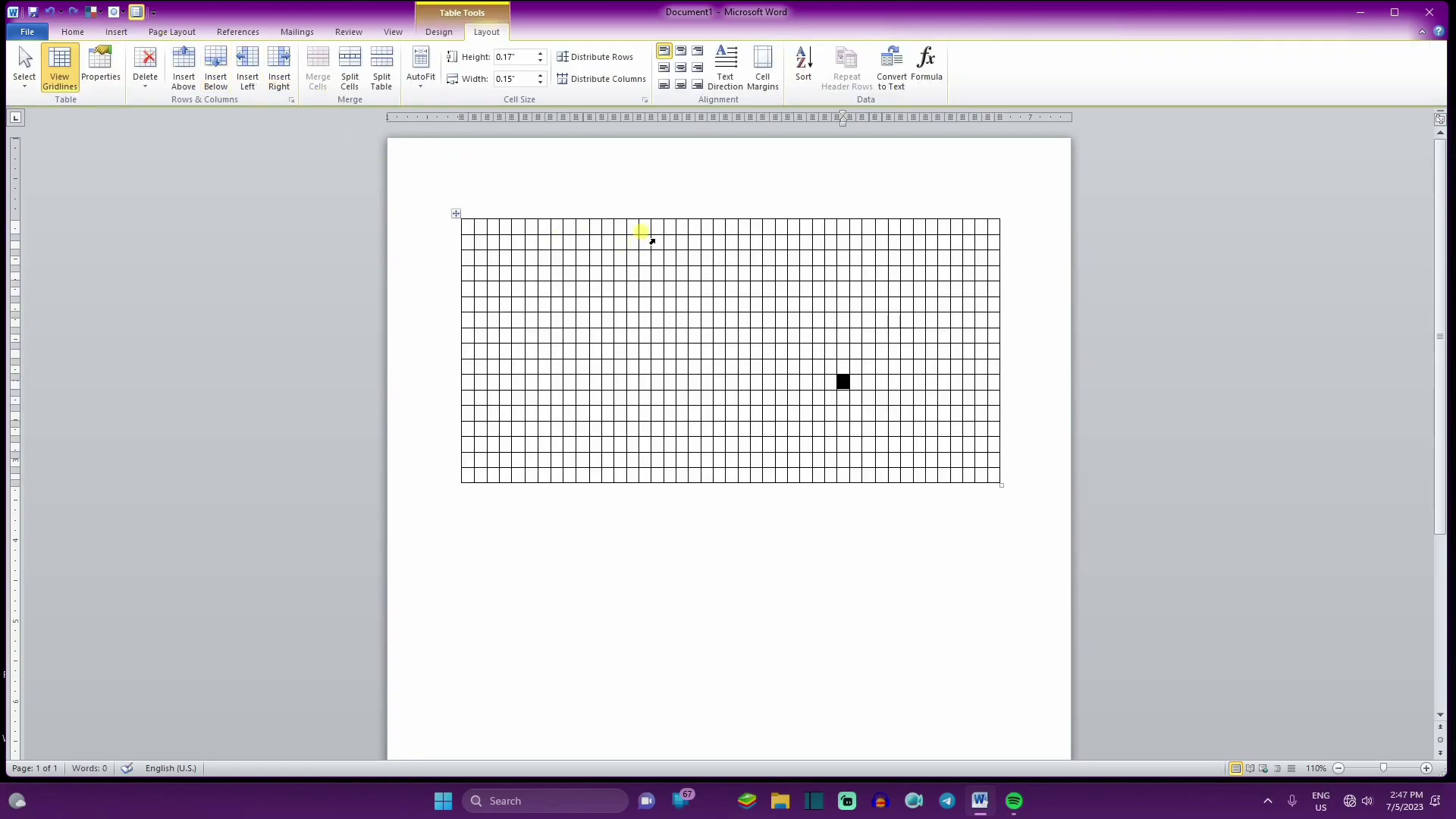
{"action": "left_click", "coordinate": [276, 76]}
{"action": "left_click", "coordinate": [276, 76]}
{"action": "left_click", "coordinate": [276, 76]}
{"action": "left_click", "coordinate": [276, 76]}
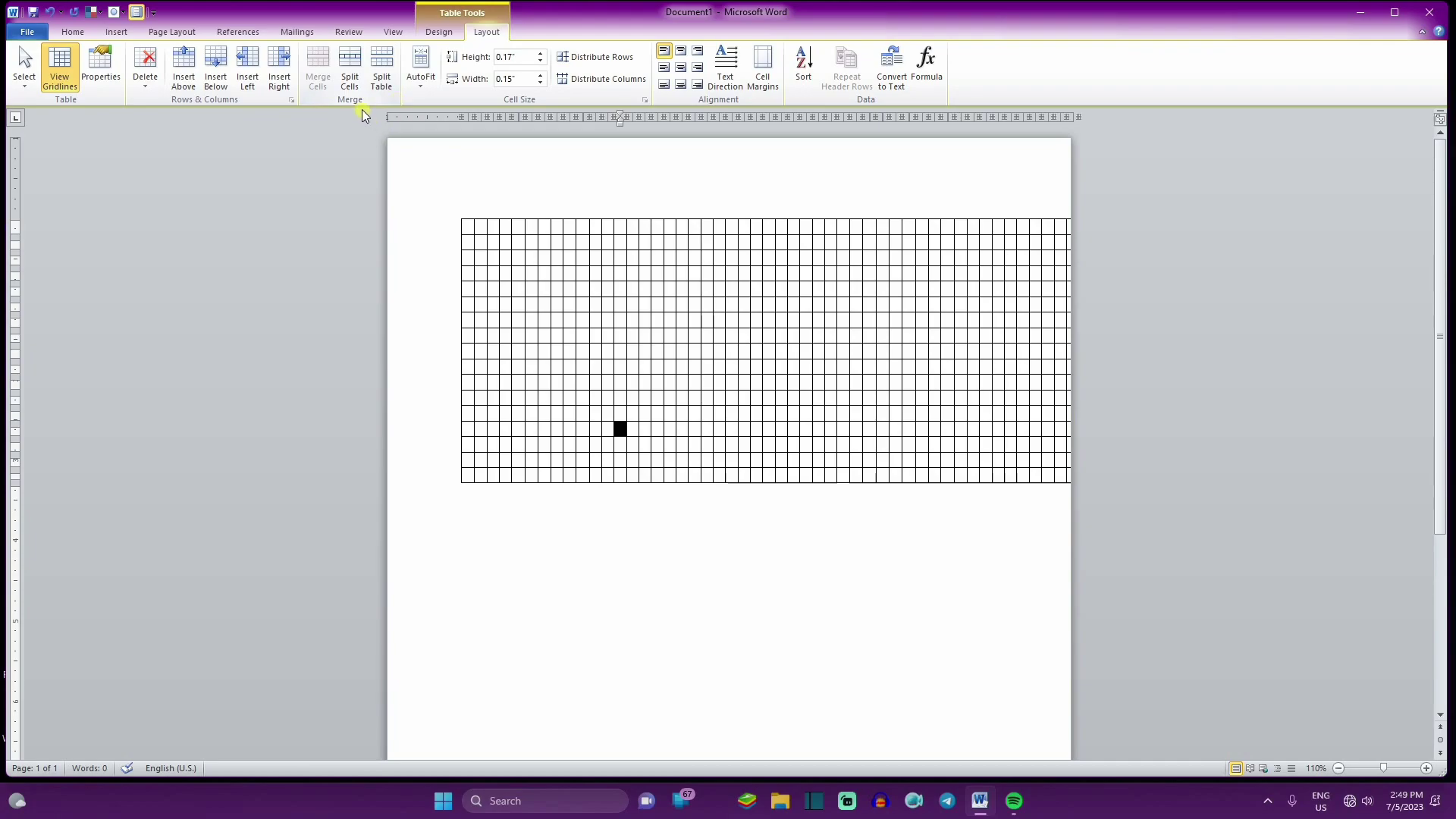
Step: Merge part of a middle row into one cell, type 'ggggggggyh', then select a large top-left block
{"action": "left_click", "coordinate": [535, 576]}
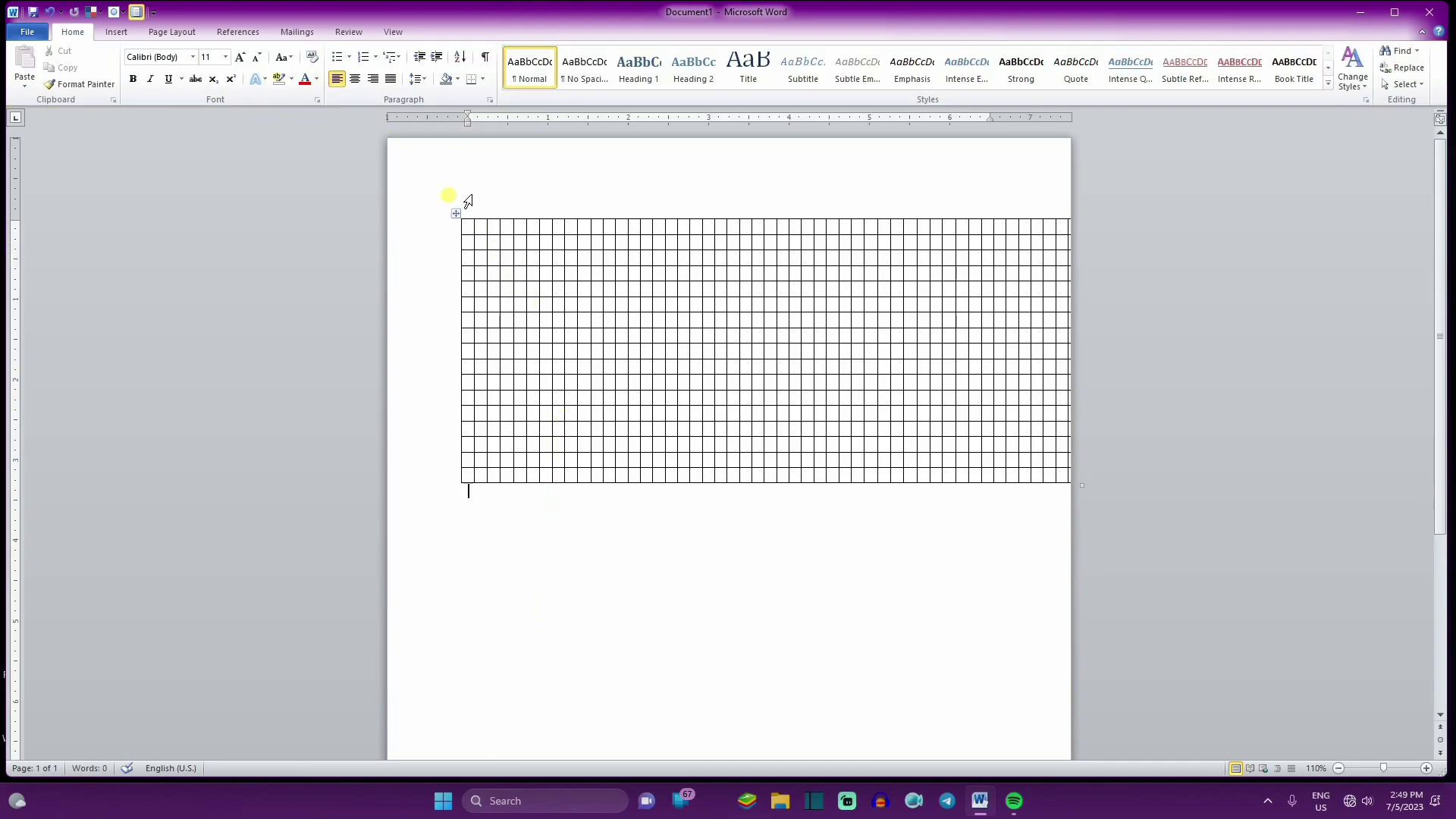
{"action": "left_click", "coordinate": [573, 322]}
{"action": "left_click", "coordinate": [574, 325]}
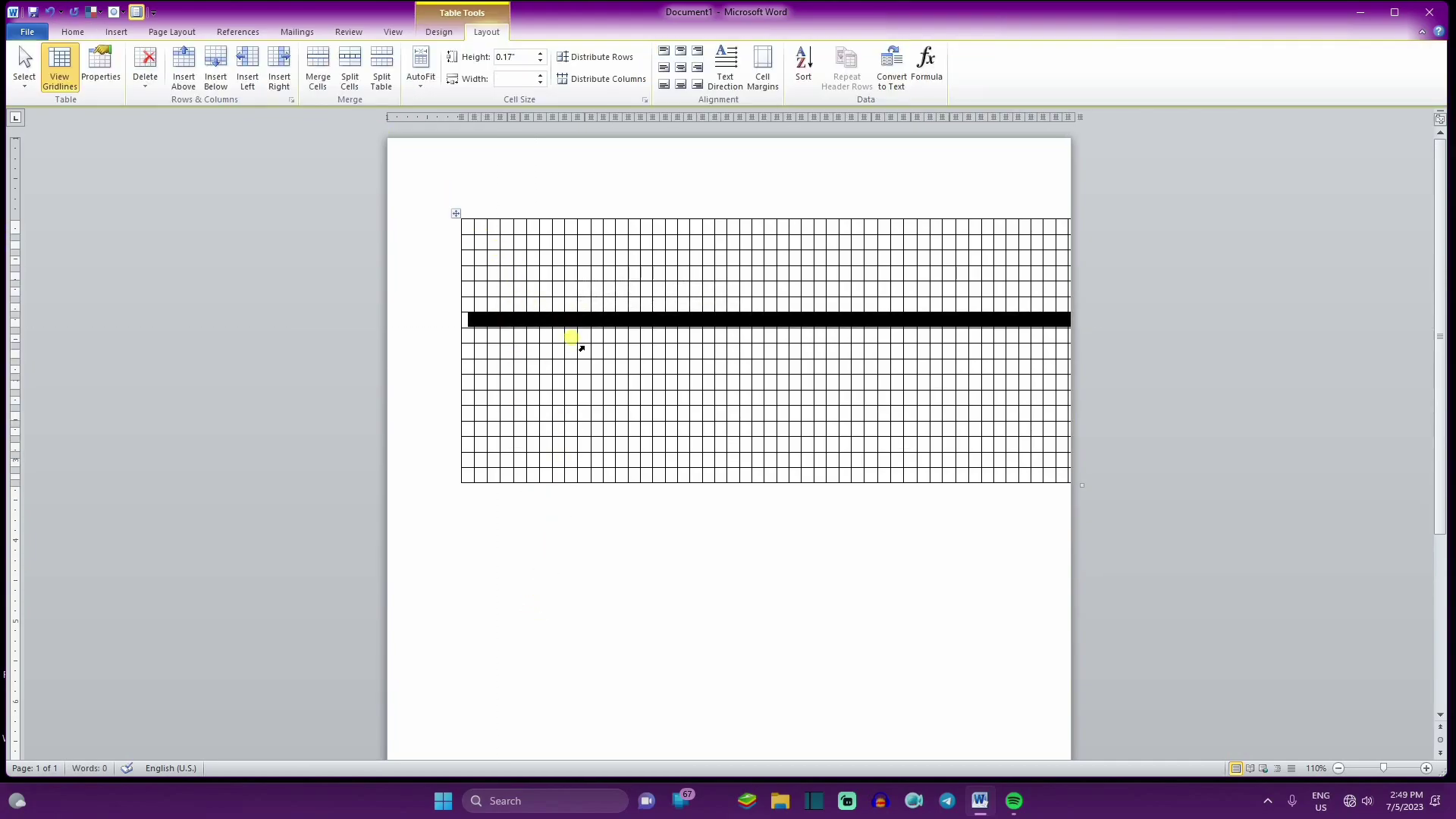
{"action": "left_click", "coordinate": [574, 339]}
{"action": "left_click", "coordinate": [559, 314]}
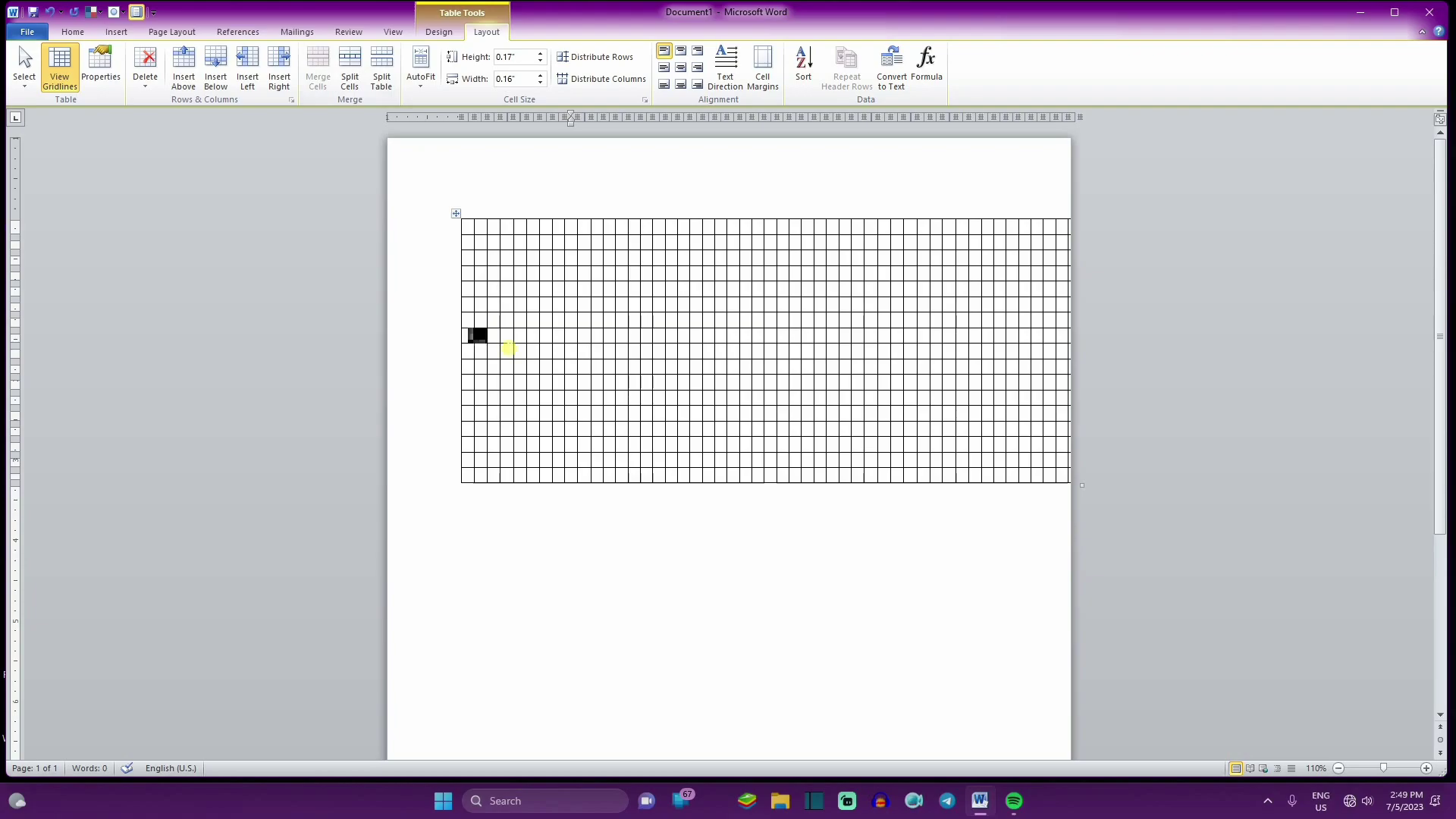
{"action": "left_click_drag", "start_coordinate": [474, 335], "coordinate": [599, 337]}
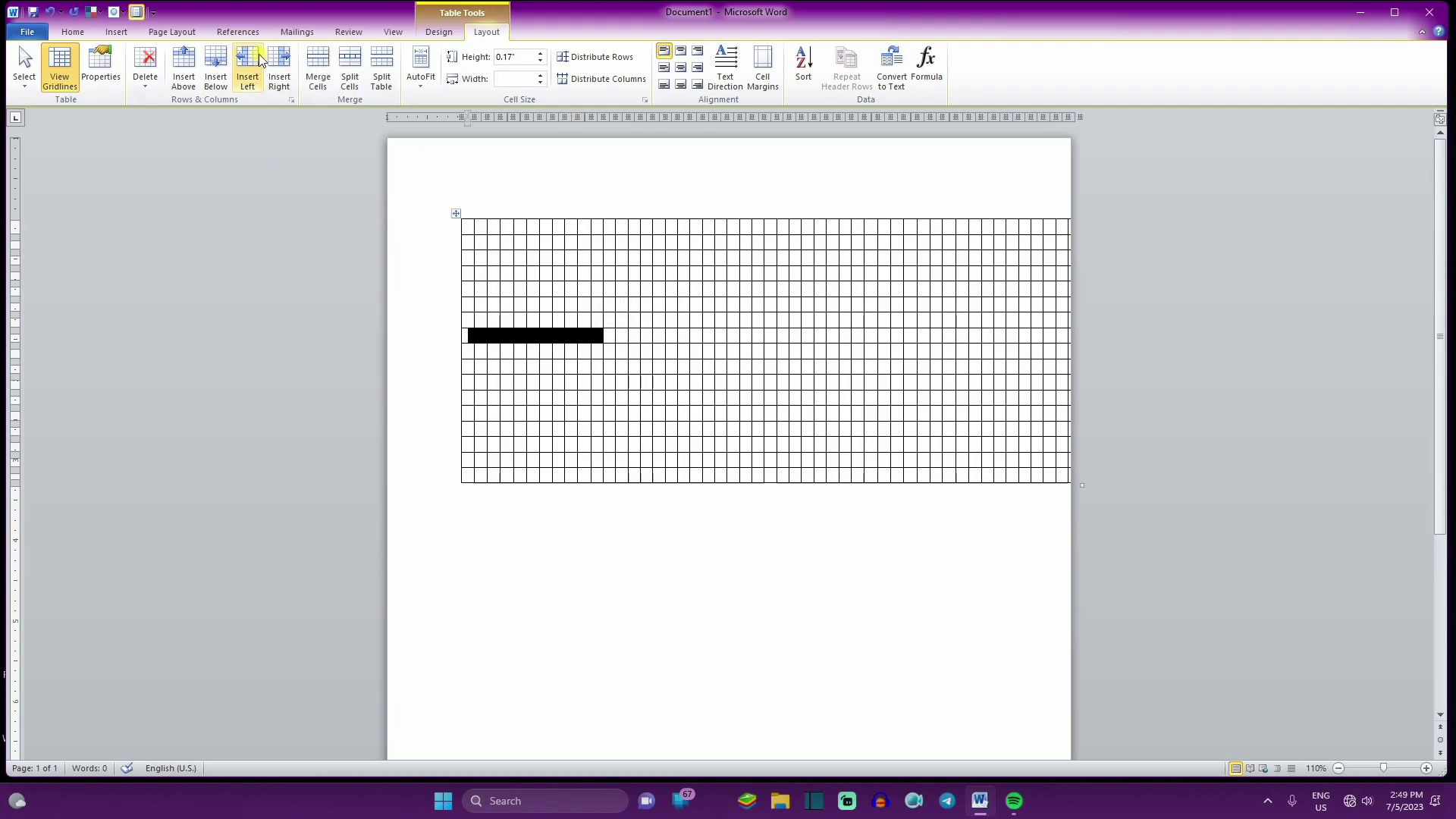
{"action": "left_click", "coordinate": [317, 72]}
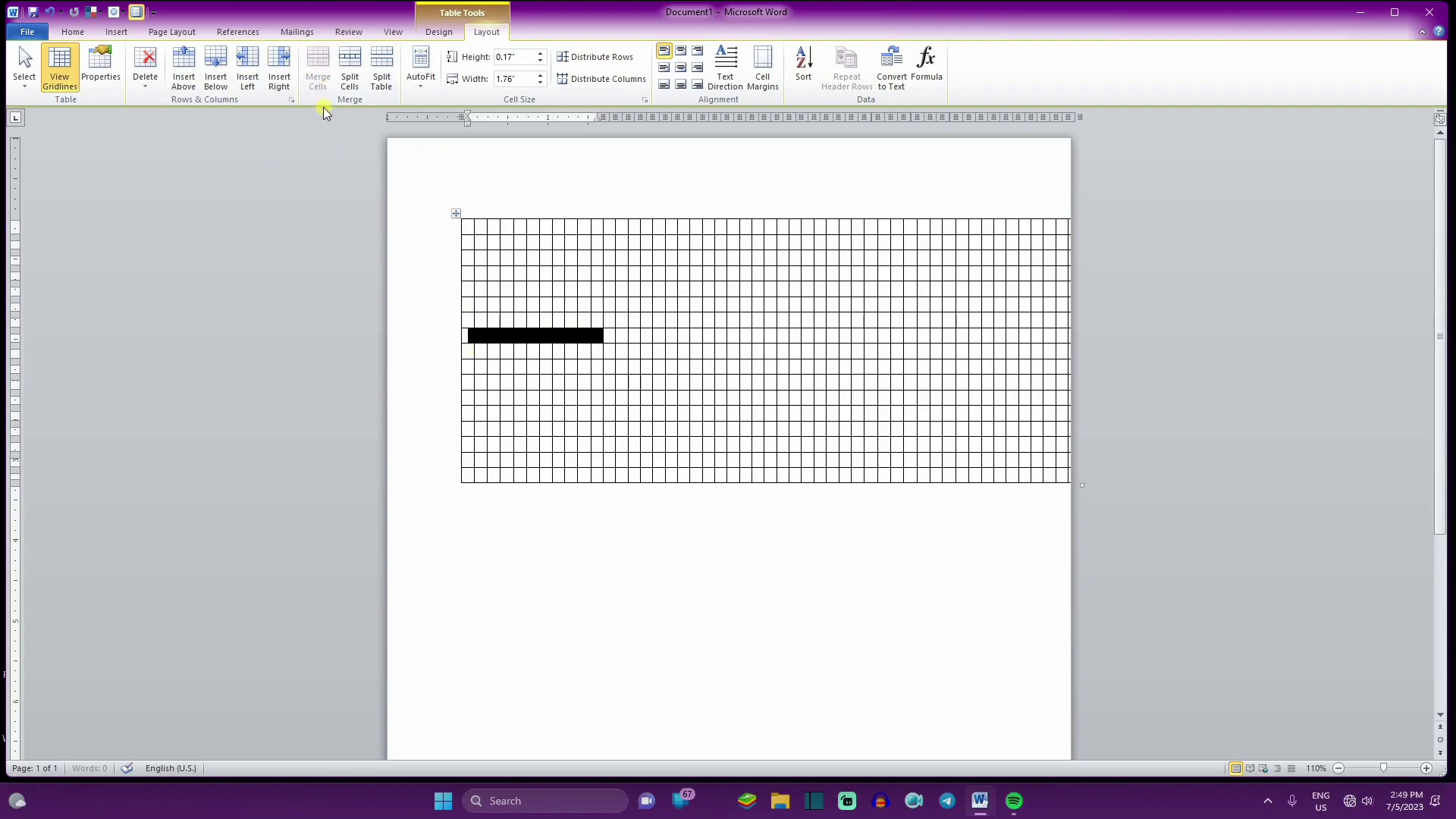
{"action": "left_click", "coordinate": [517, 418]}
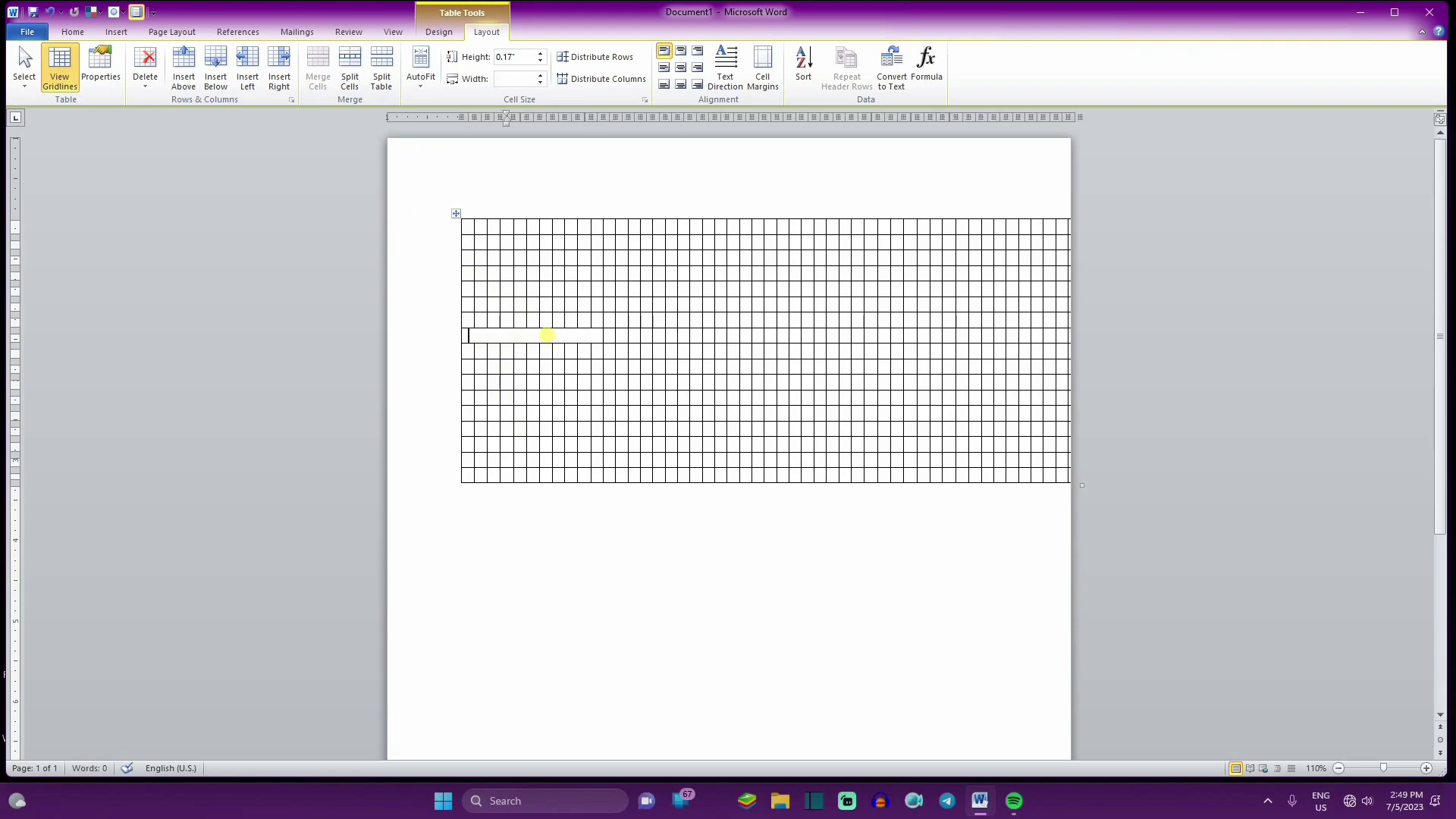
{"action": "type", "text": "g"}
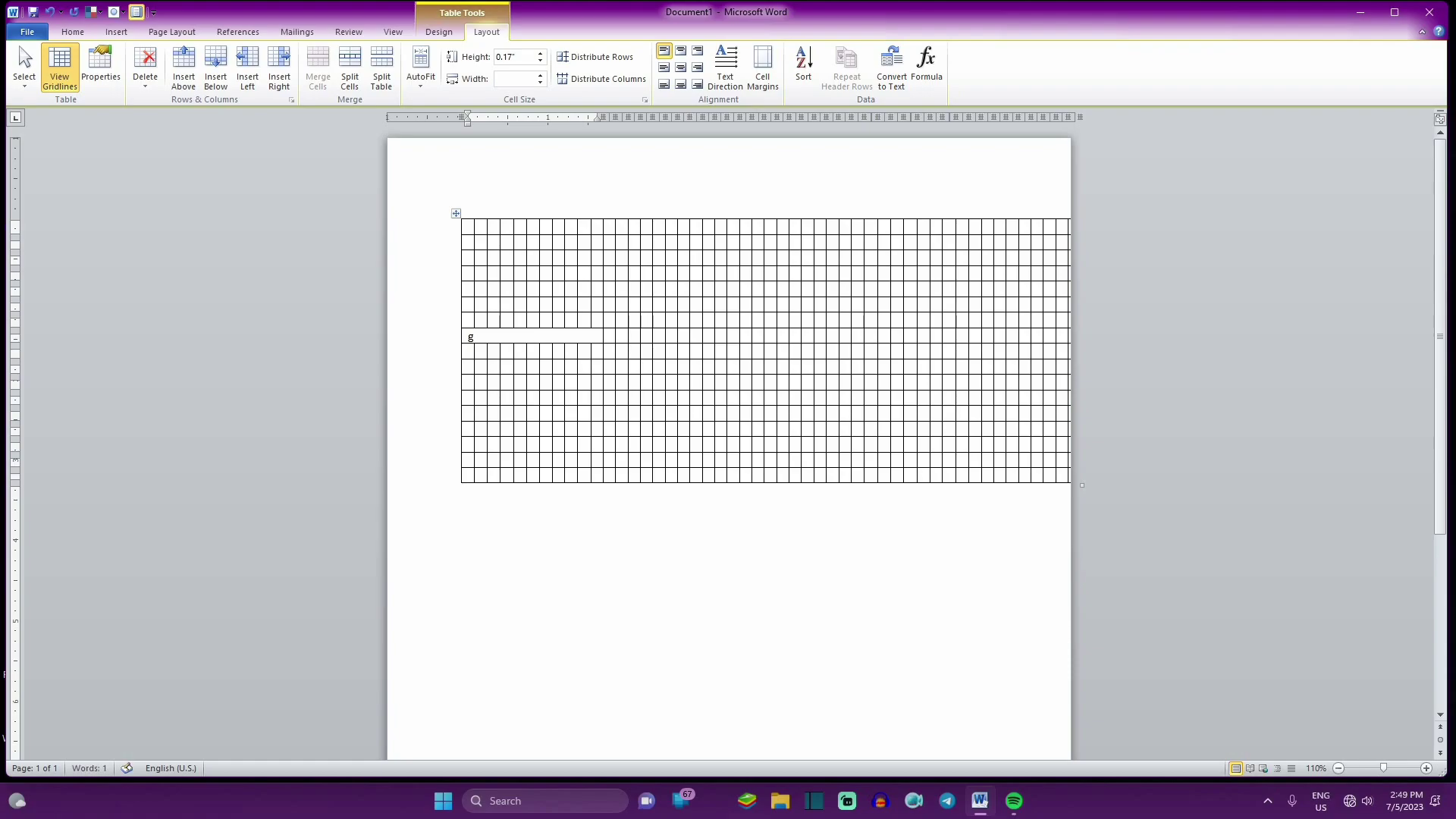
{"action": "type", "text": "gggggggyh"}
{"action": "left_click_drag", "start_coordinate": [546, 344], "coordinate": [493, 338]}
{"action": "left_click_drag", "start_coordinate": [475, 227], "coordinate": [747, 474]}
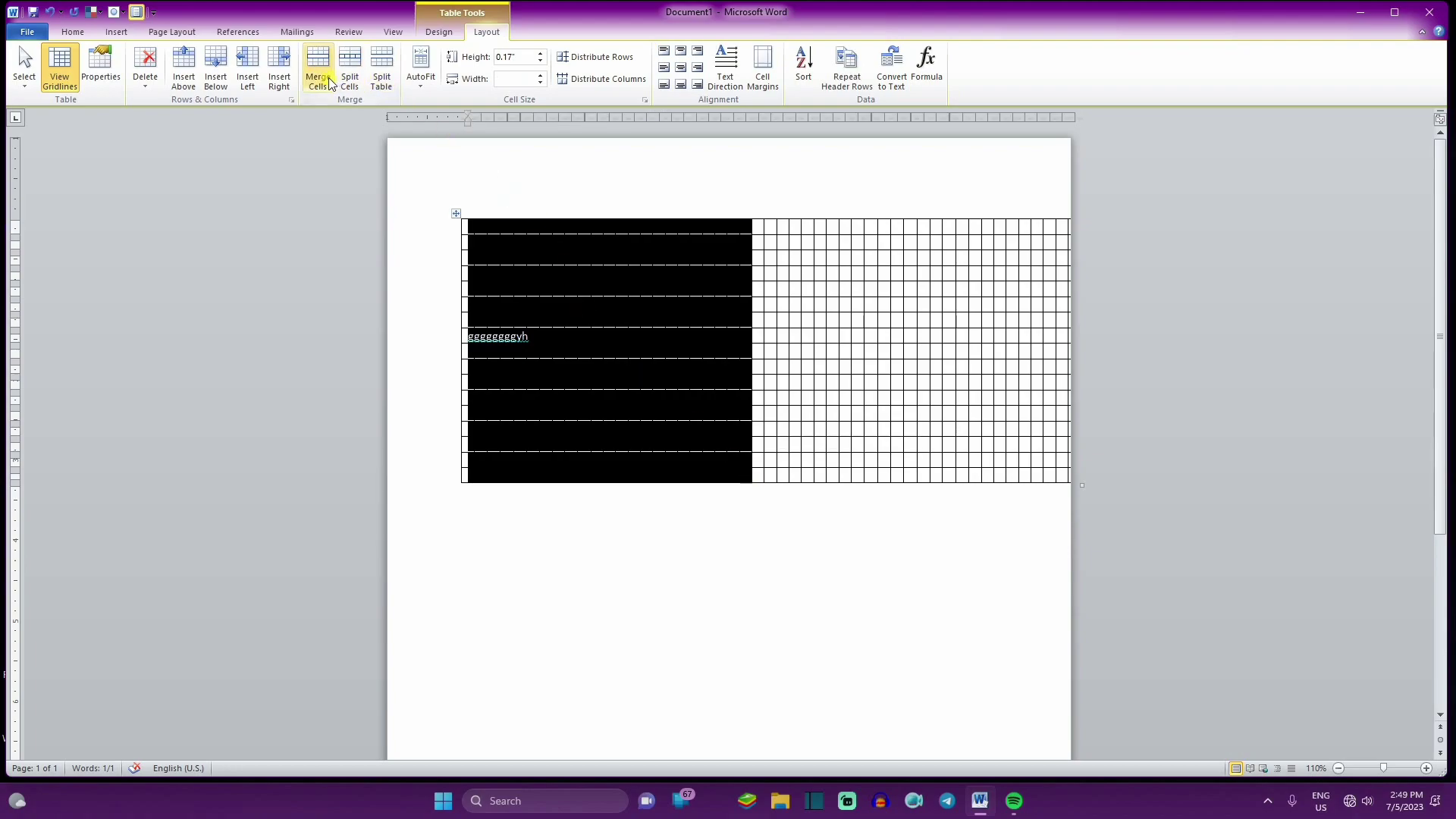
Step: Merge the selected block, clear its text, and split it into 2 columns by 17 rows
{"action": "left_click", "coordinate": [329, 84]}
{"action": "left_click_drag", "start_coordinate": [599, 277], "coordinate": [455, 218]}
{"action": "key", "text": "Delete"}
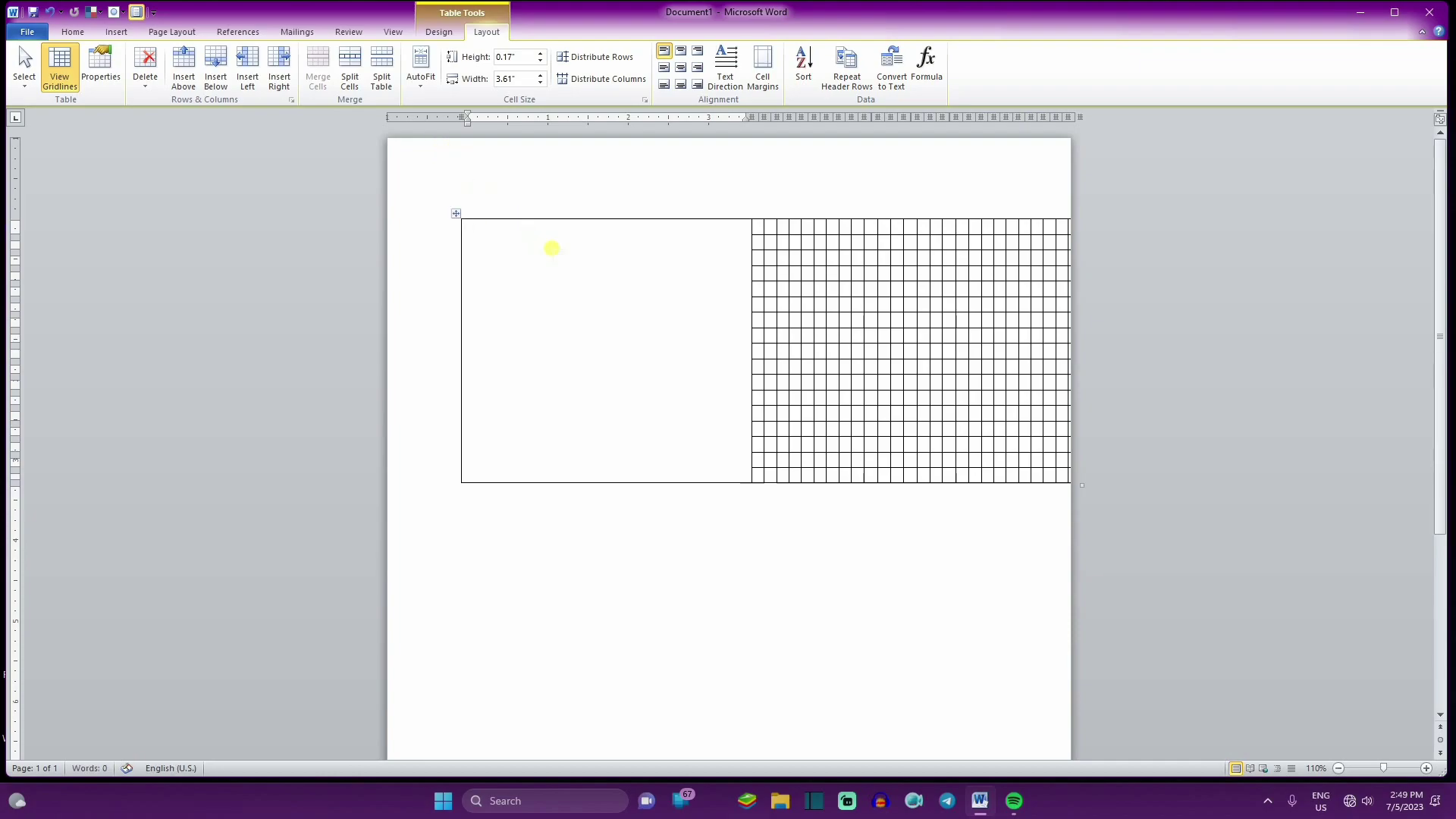
{"action": "left_click", "coordinate": [782, 289]}
{"action": "left_click", "coordinate": [676, 313]}
{"action": "left_click", "coordinate": [351, 70]}
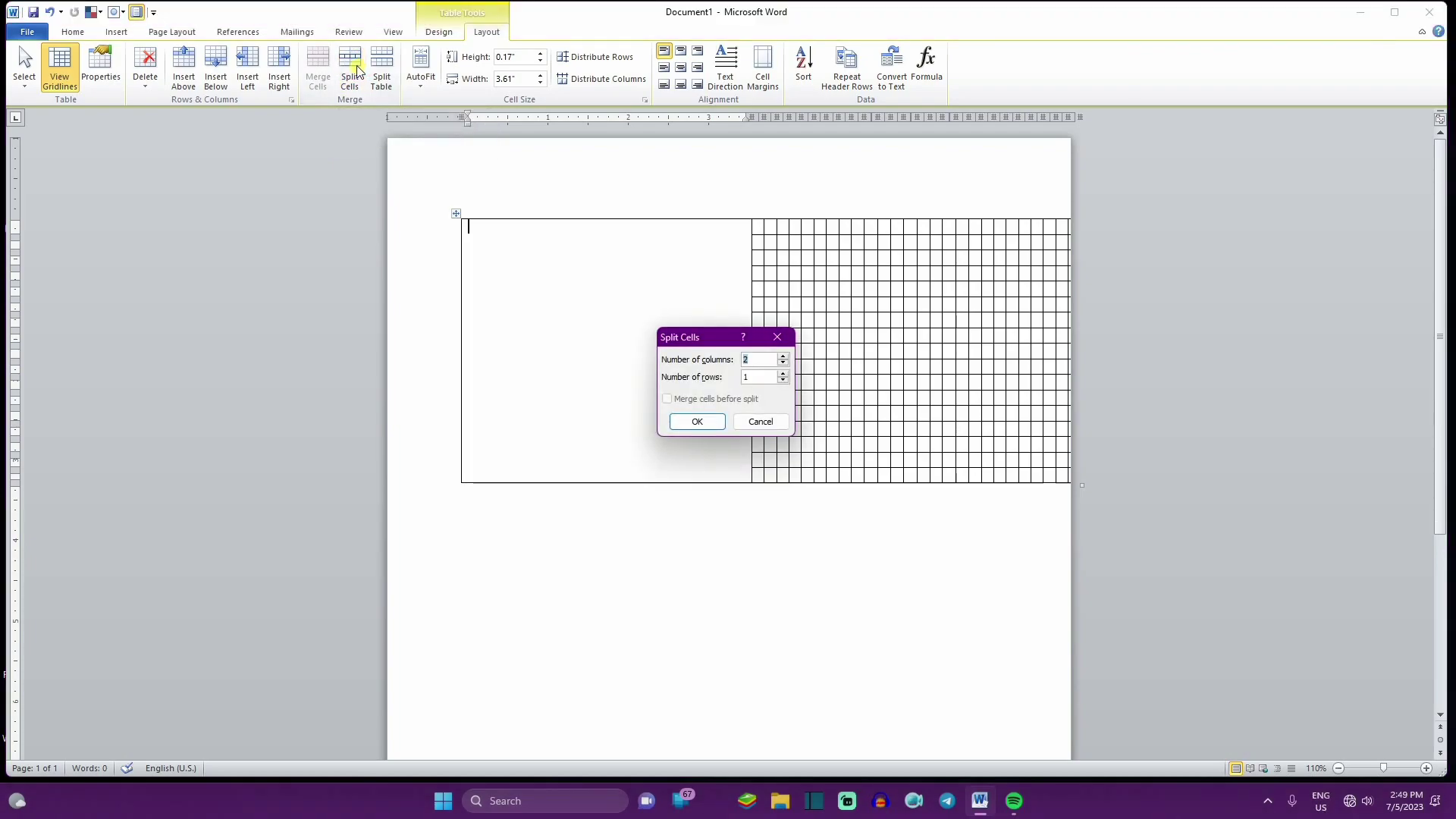
{"action": "left_click", "coordinate": [783, 381]}
{"action": "type", "text": "7"}
{"action": "left_click", "coordinate": [697, 422]}
Step: Split one second-column cell into 4 columns
{"action": "left_click", "coordinate": [680, 416]}
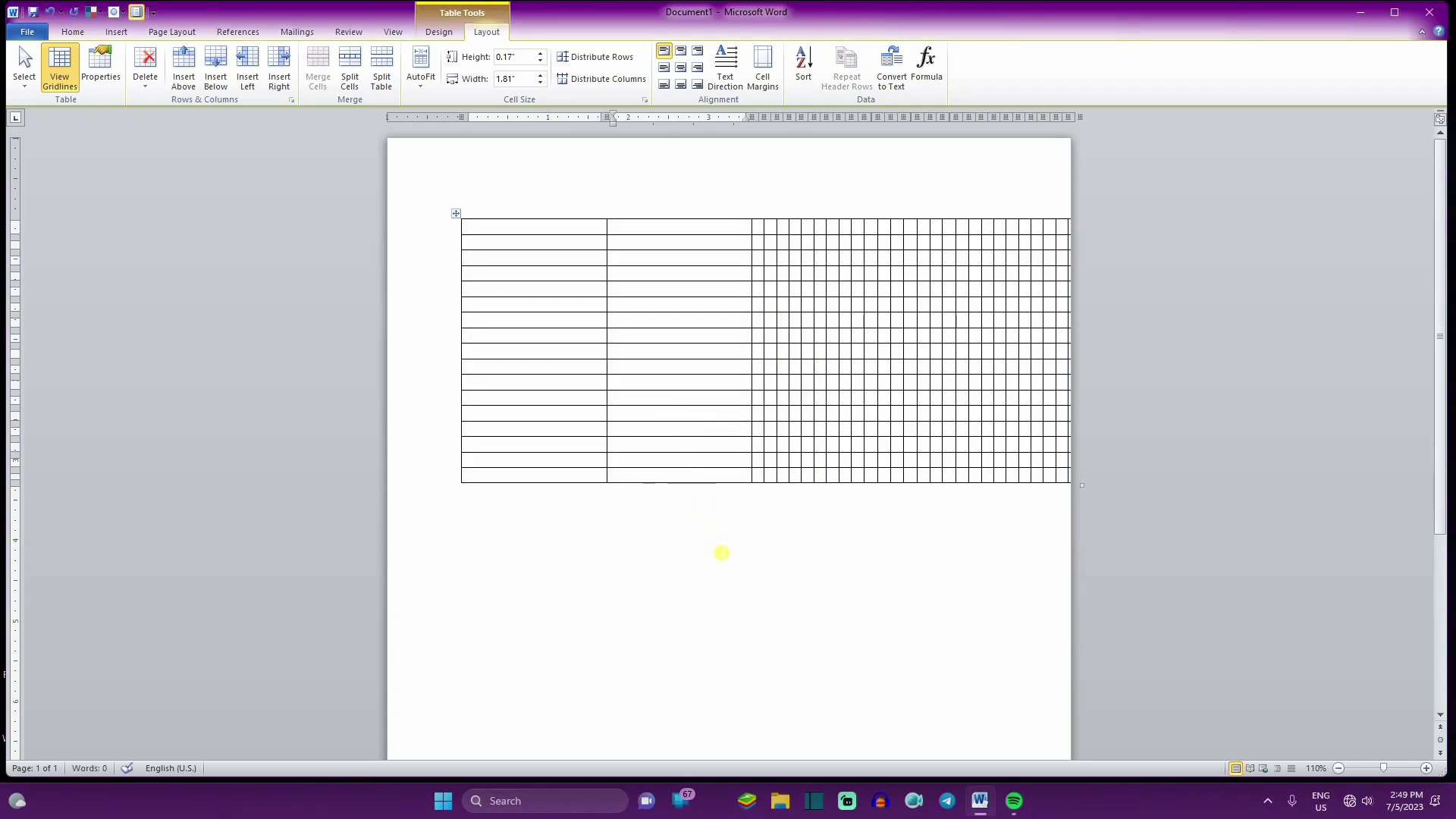
{"action": "left_click", "coordinate": [350, 80]}
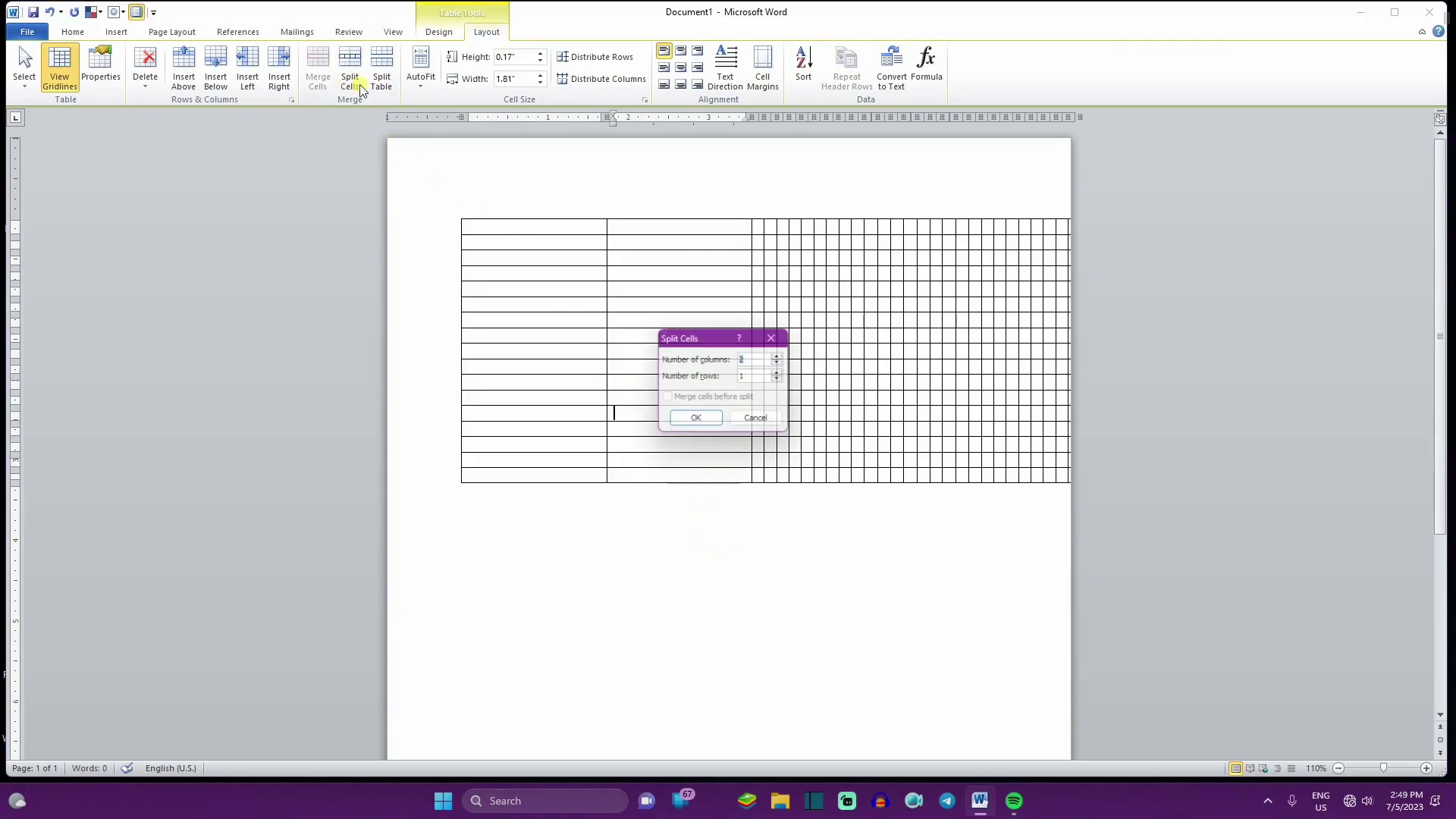
{"action": "left_click", "coordinate": [784, 356]}
{"action": "left_click", "coordinate": [783, 356]}
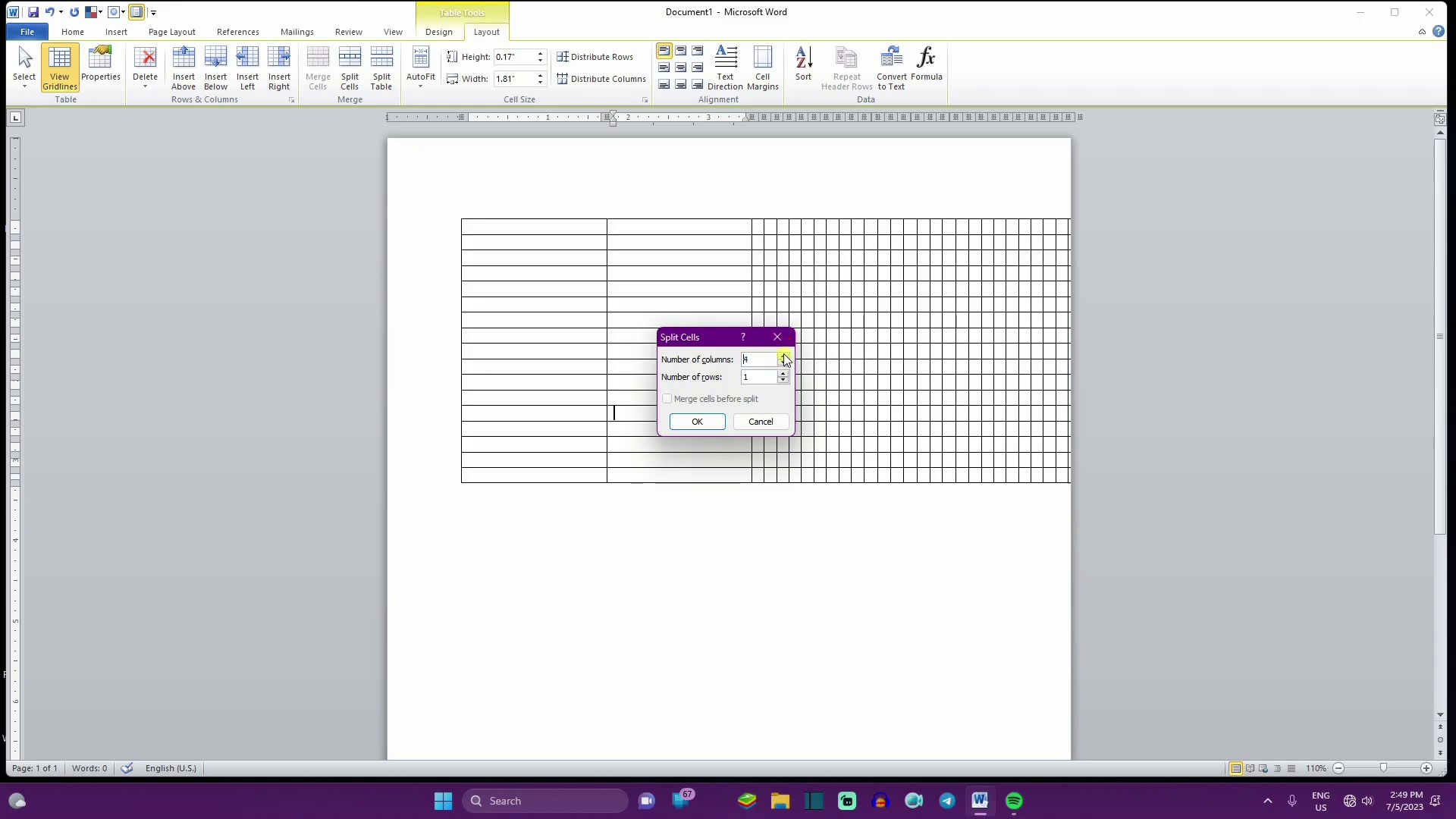
{"action": "left_click", "coordinate": [697, 421]}
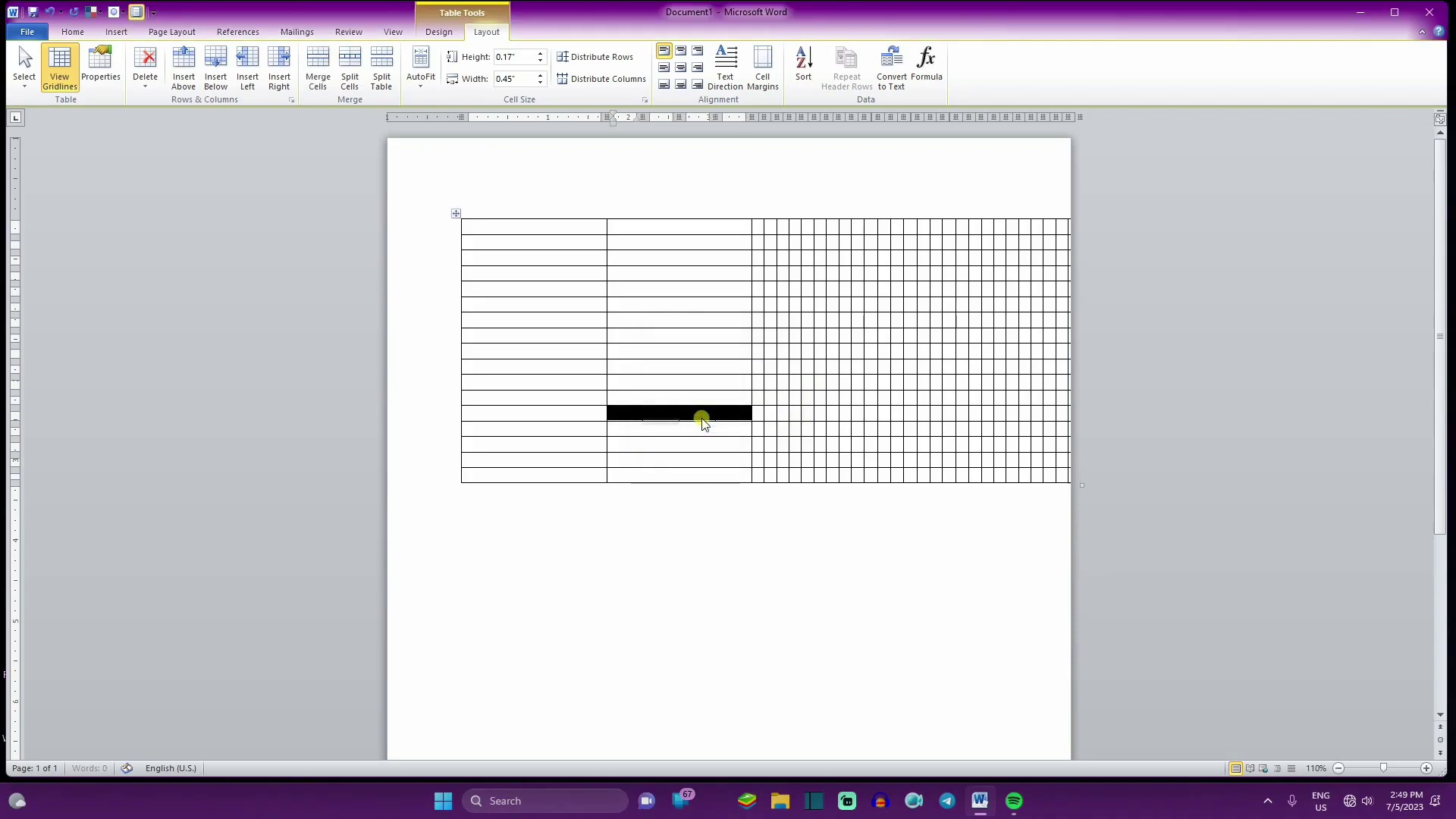
{"action": "left_click", "coordinate": [714, 515]}
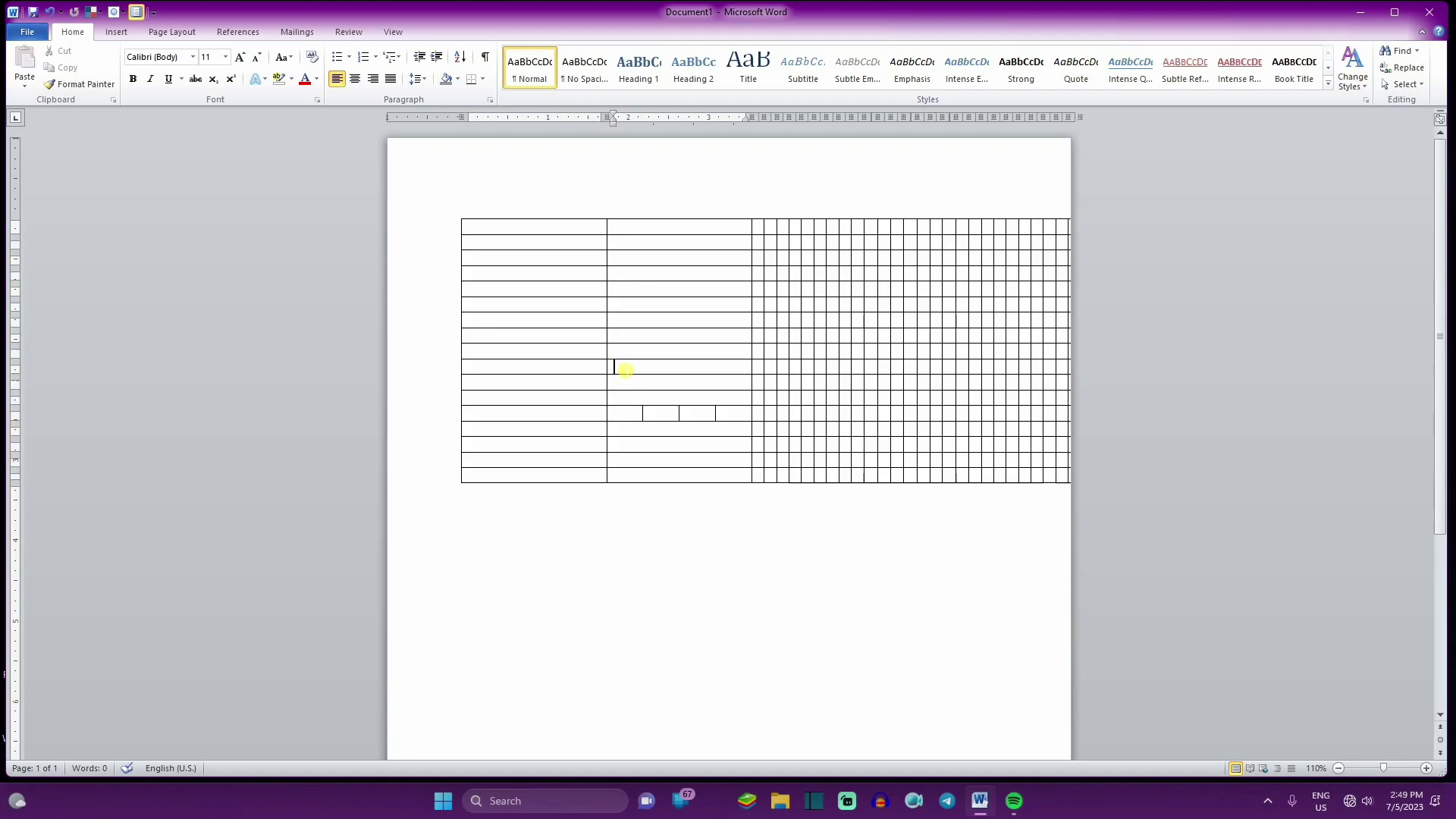
{"action": "left_click", "coordinate": [619, 366]}
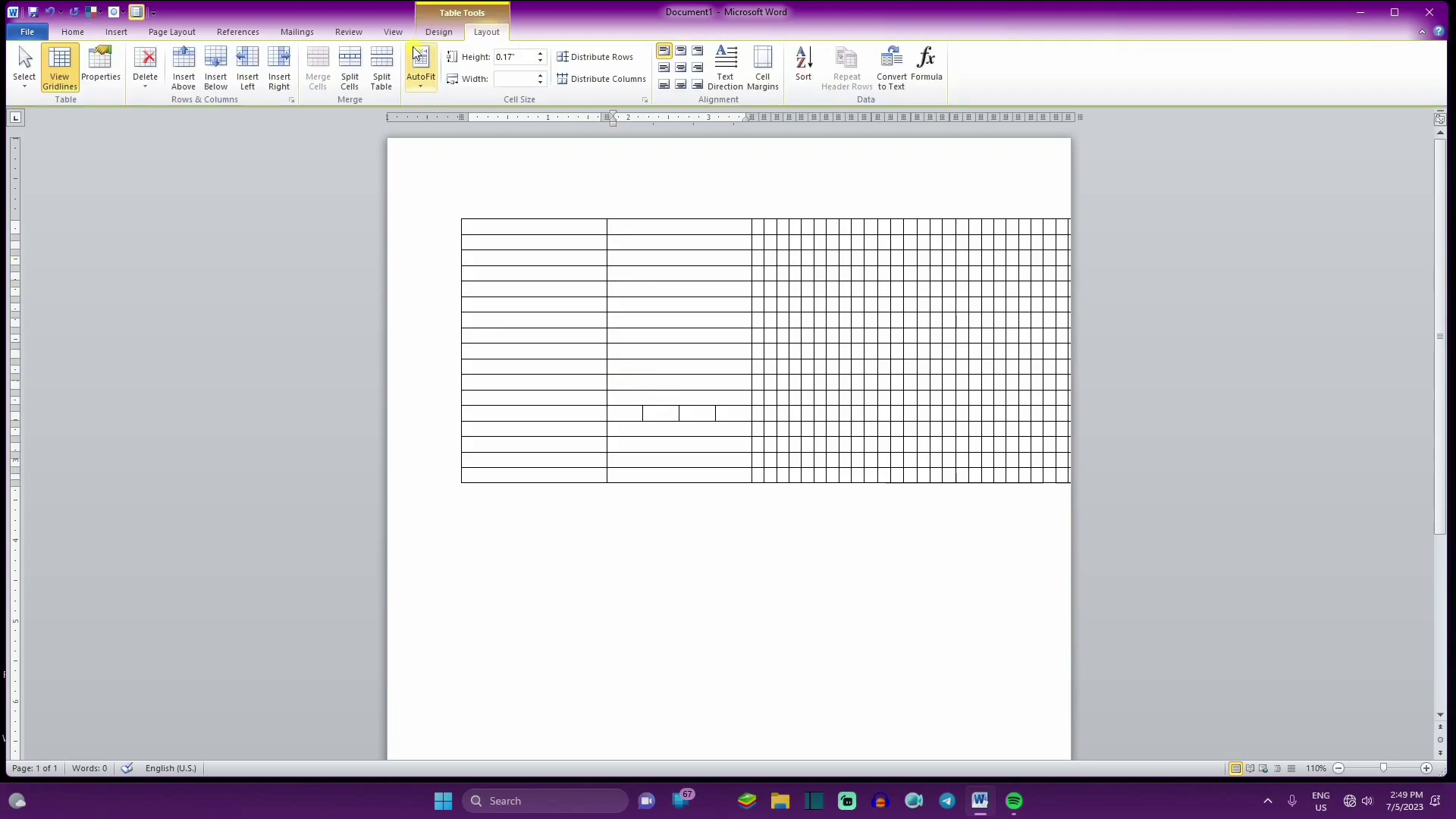
Step: Split the grid into three separate tables, the second split after the upper table's third row, then select all three
{"action": "left_click", "coordinate": [392, 89]}
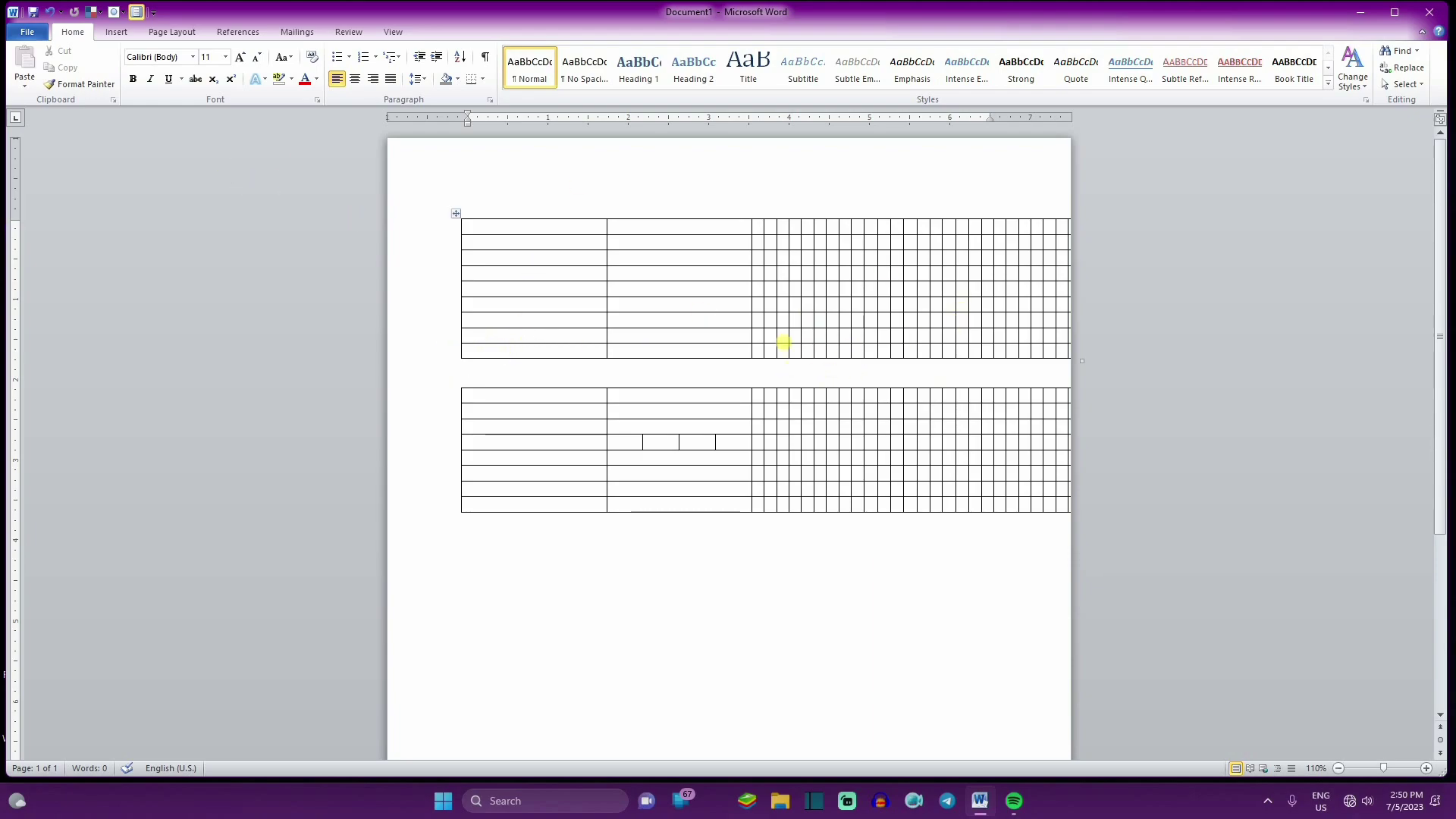
{"action": "left_click", "coordinate": [704, 300]}
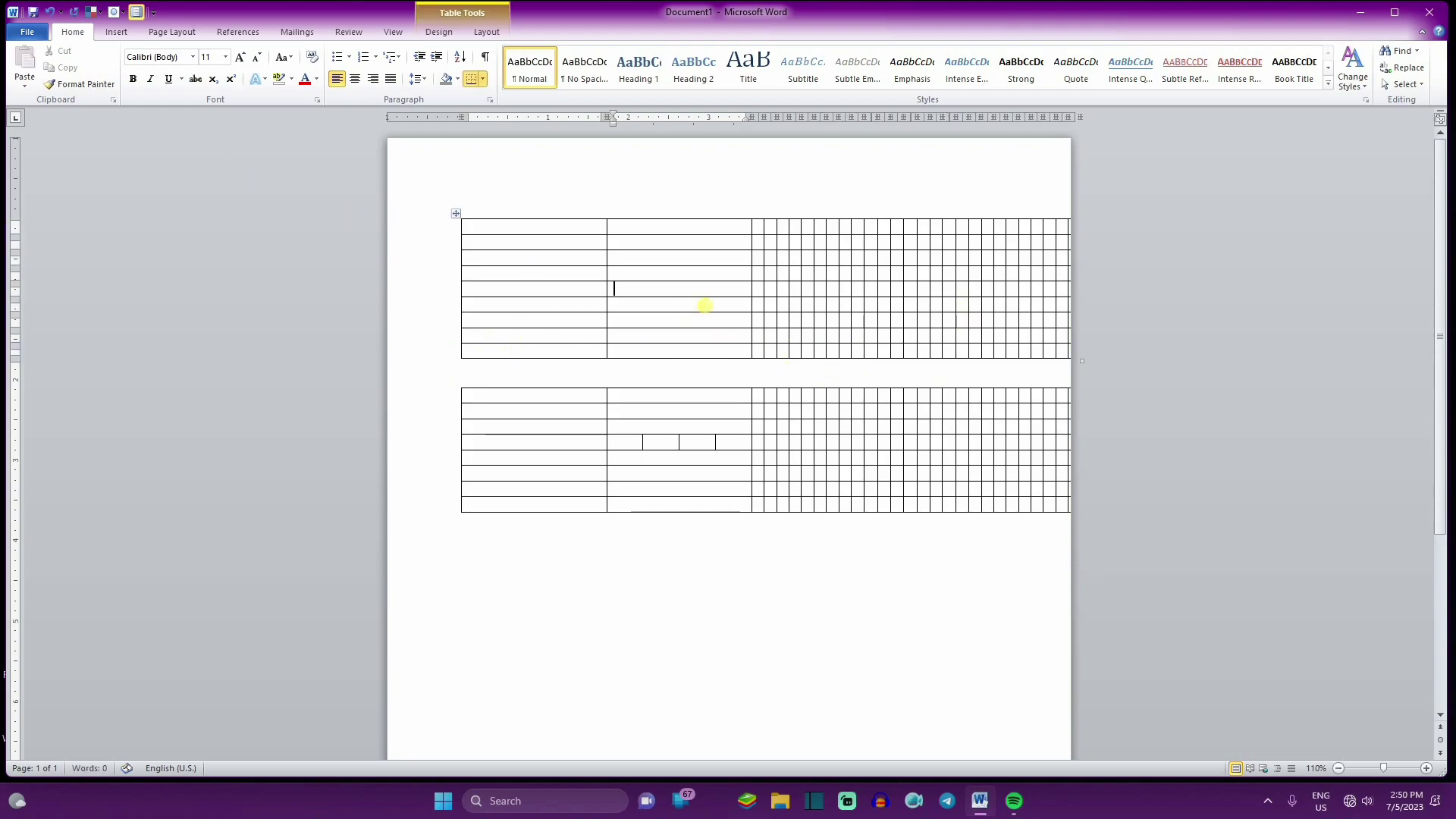
{"action": "left_click", "coordinate": [682, 273]}
{"action": "left_click", "coordinate": [486, 32]}
{"action": "left_click", "coordinate": [389, 67]}
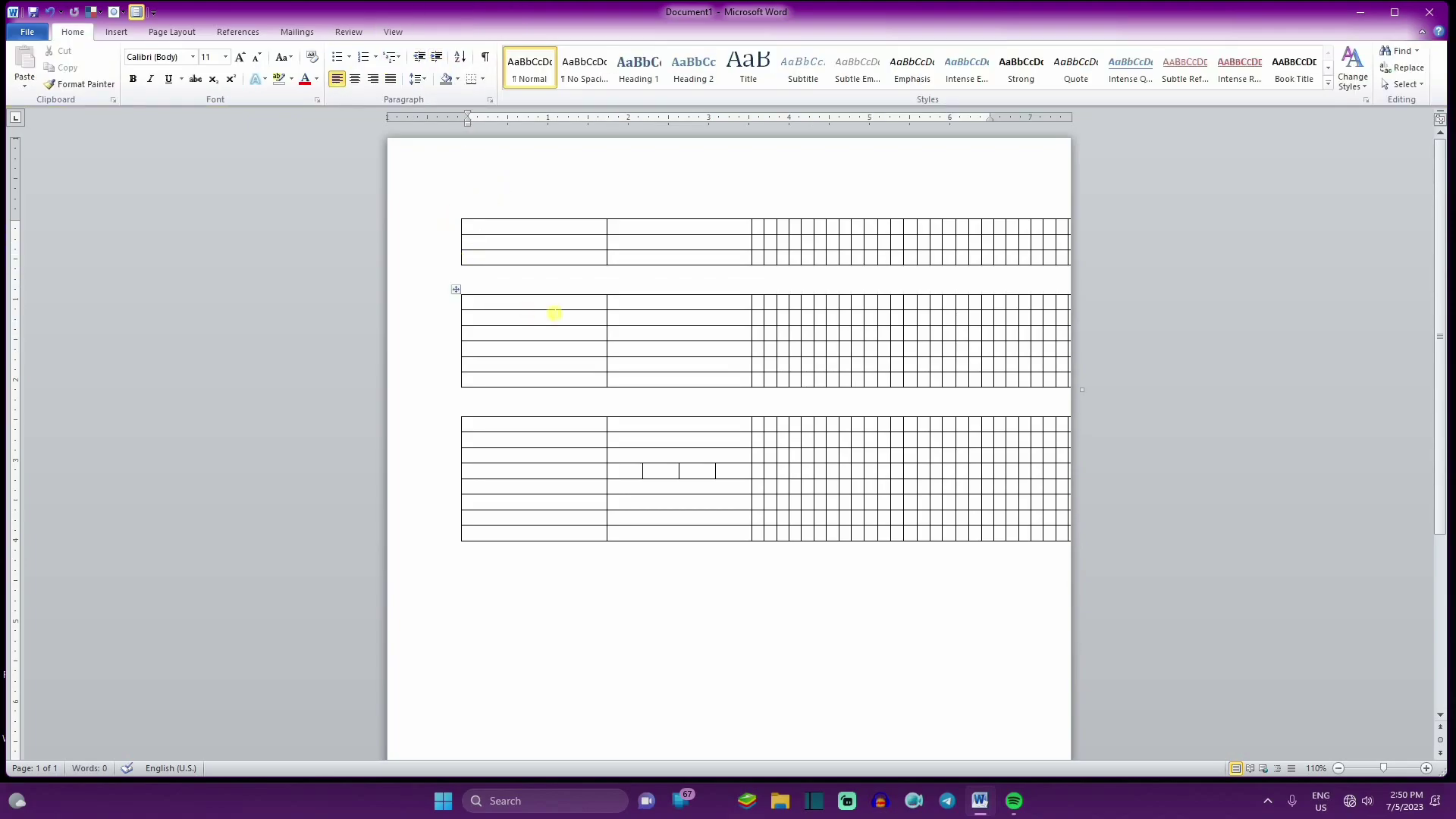
{"action": "left_click", "coordinate": [555, 311]}
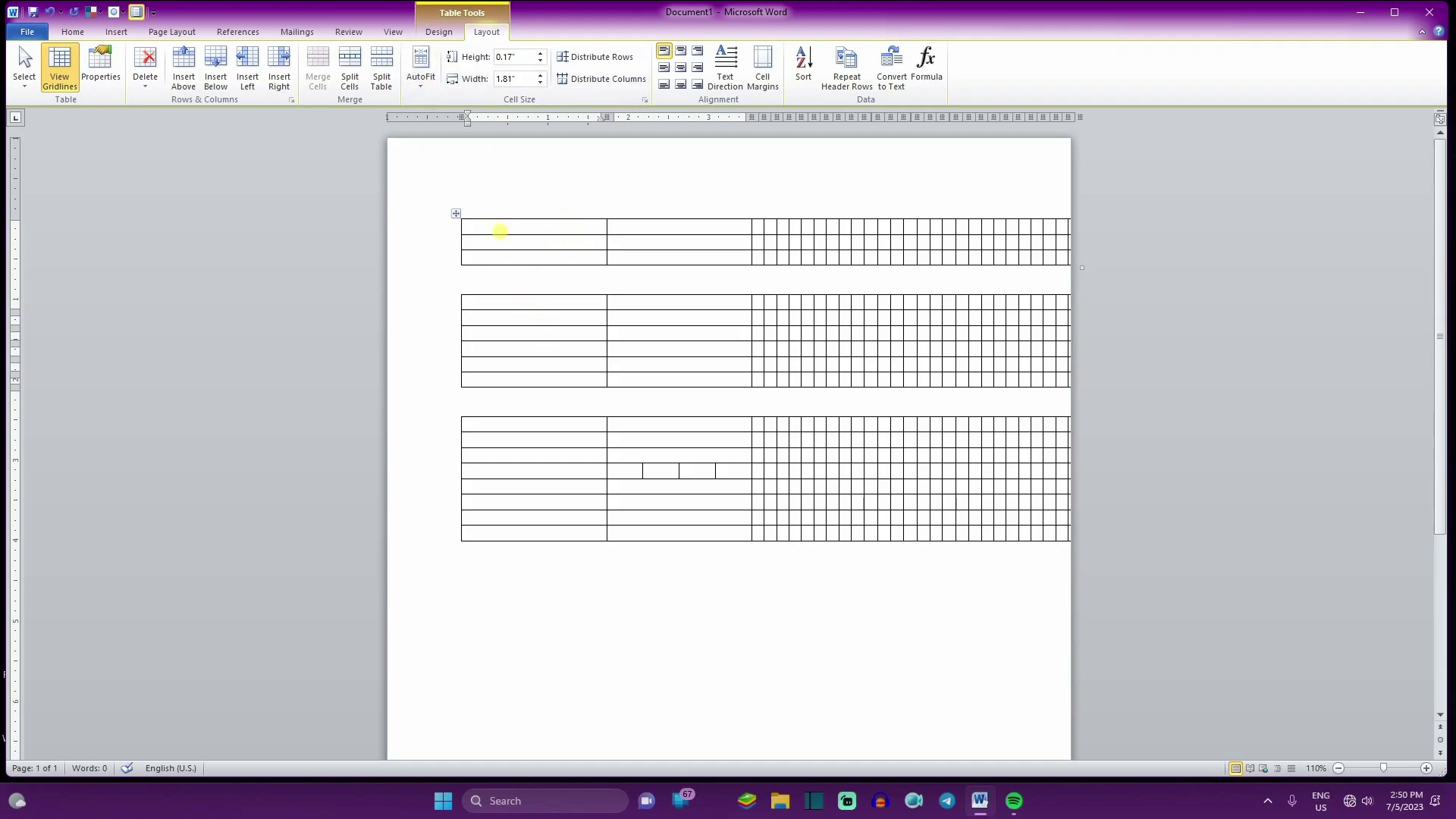
{"action": "left_click_drag", "start_coordinate": [499, 230], "coordinate": [1053, 598]}
Step: Delete the three tables, insert a new 9-by-7 table, and show its AutoFit options
{"action": "key", "text": "BackSpace"}
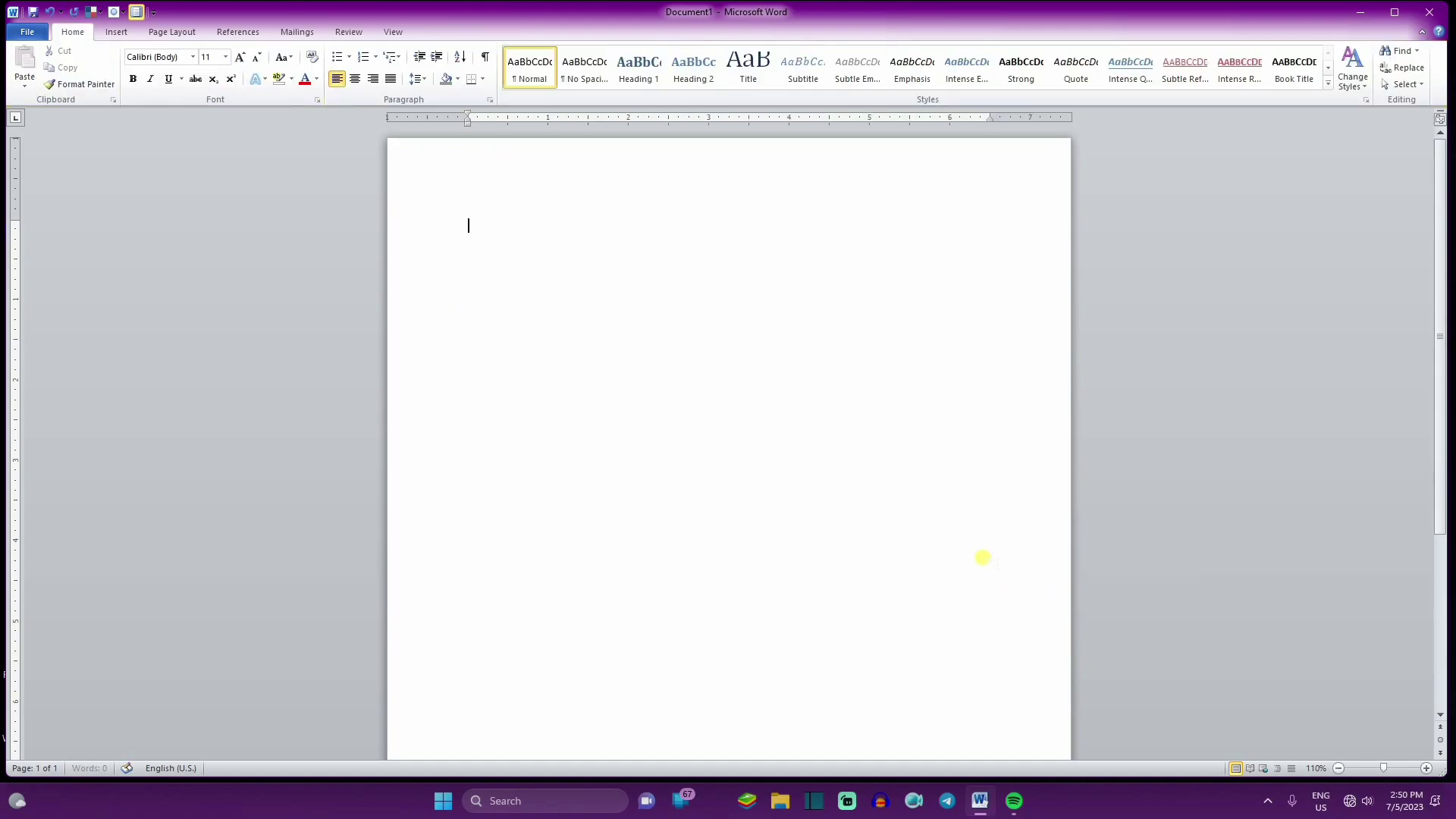
{"action": "left_click", "coordinate": [125, 31]}
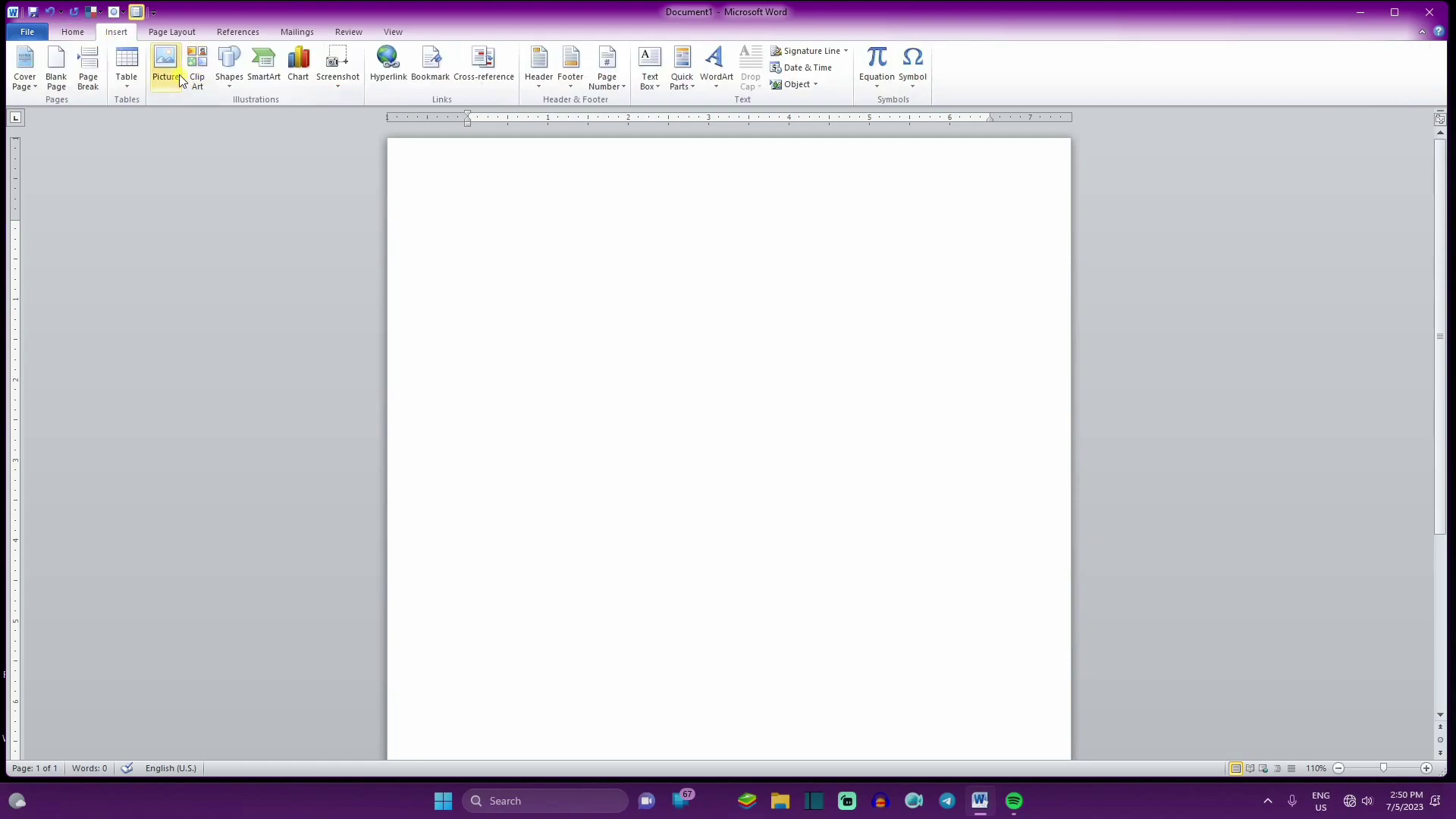
{"action": "left_click", "coordinate": [127, 73]}
{"action": "left_click", "coordinate": [237, 203]}
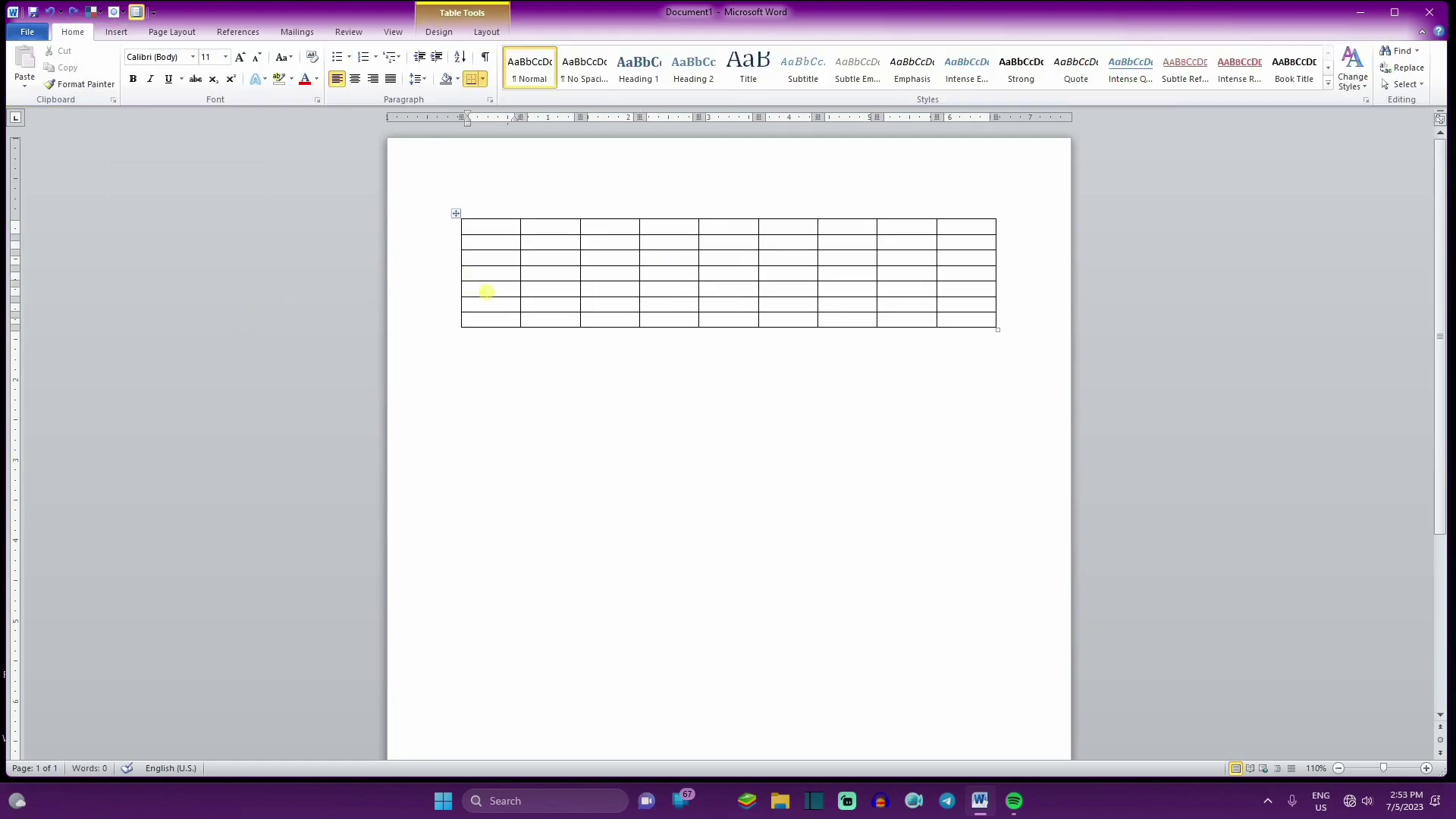
{"action": "left_click", "coordinate": [501, 32]}
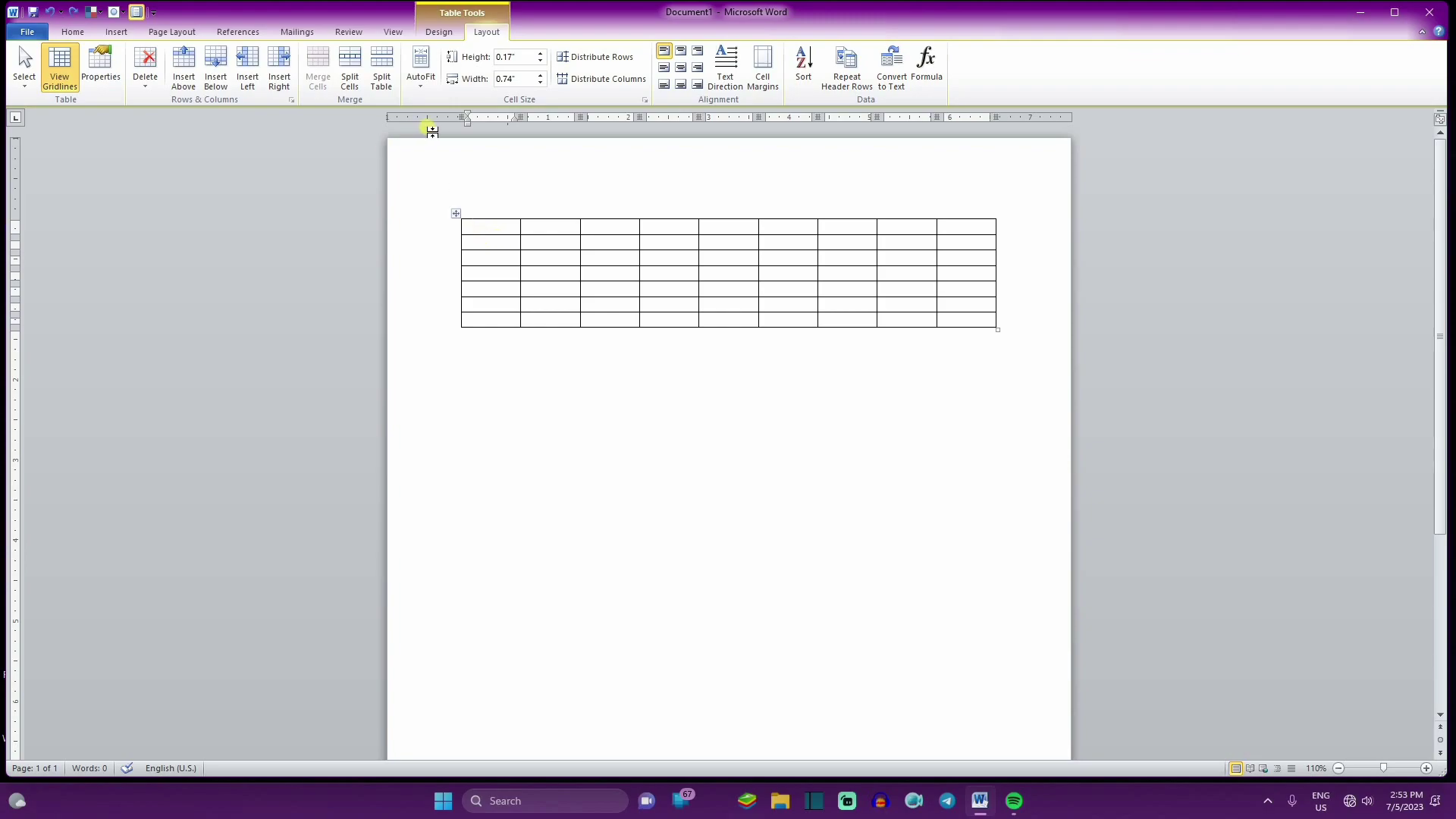
{"action": "left_click", "coordinate": [427, 82]}
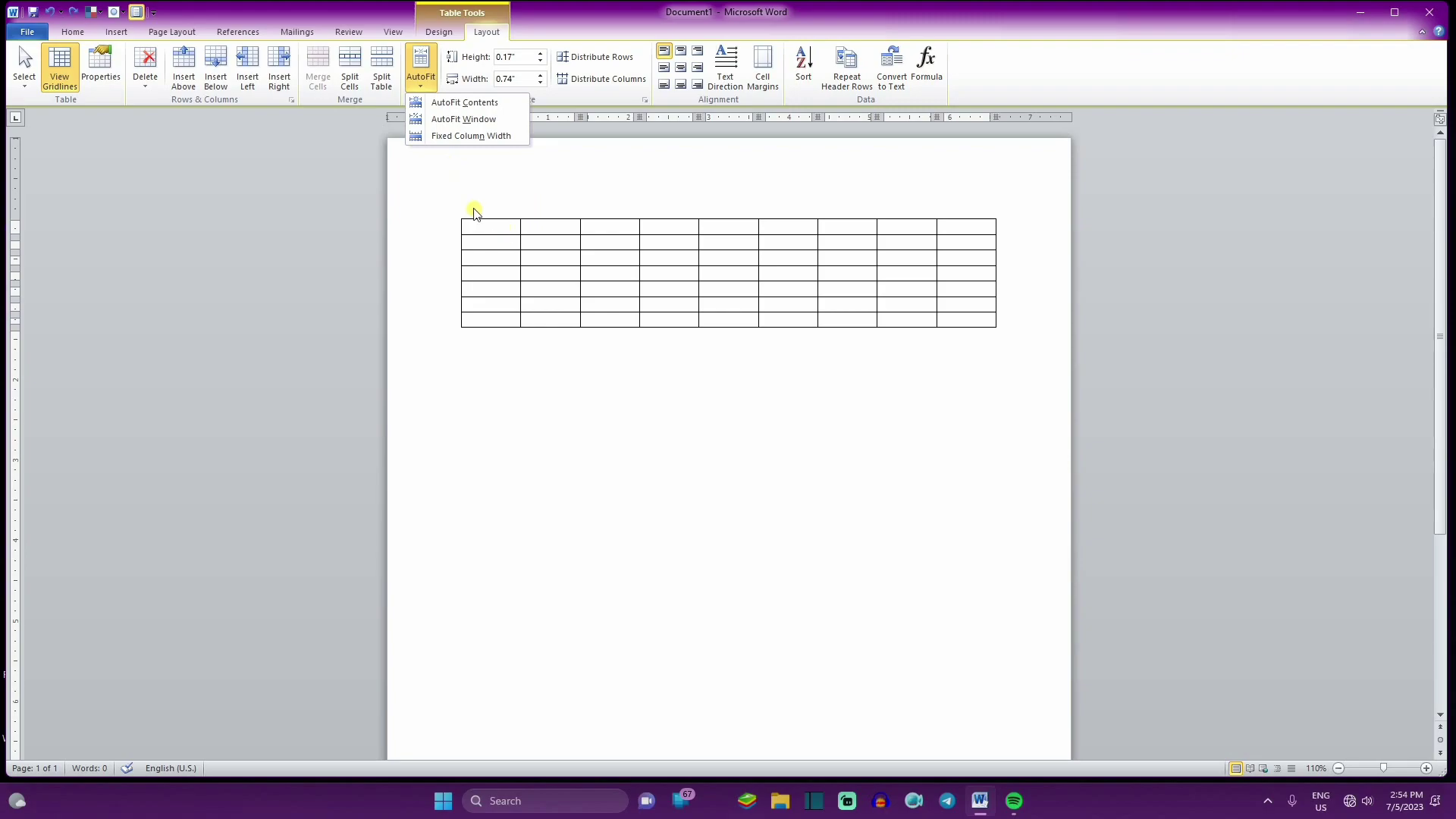
Step: Try AutoFit Contents, undo it, type 'ghgghn' in the first cell, and AutoFit Contents again
{"action": "left_click", "coordinate": [446, 103]}
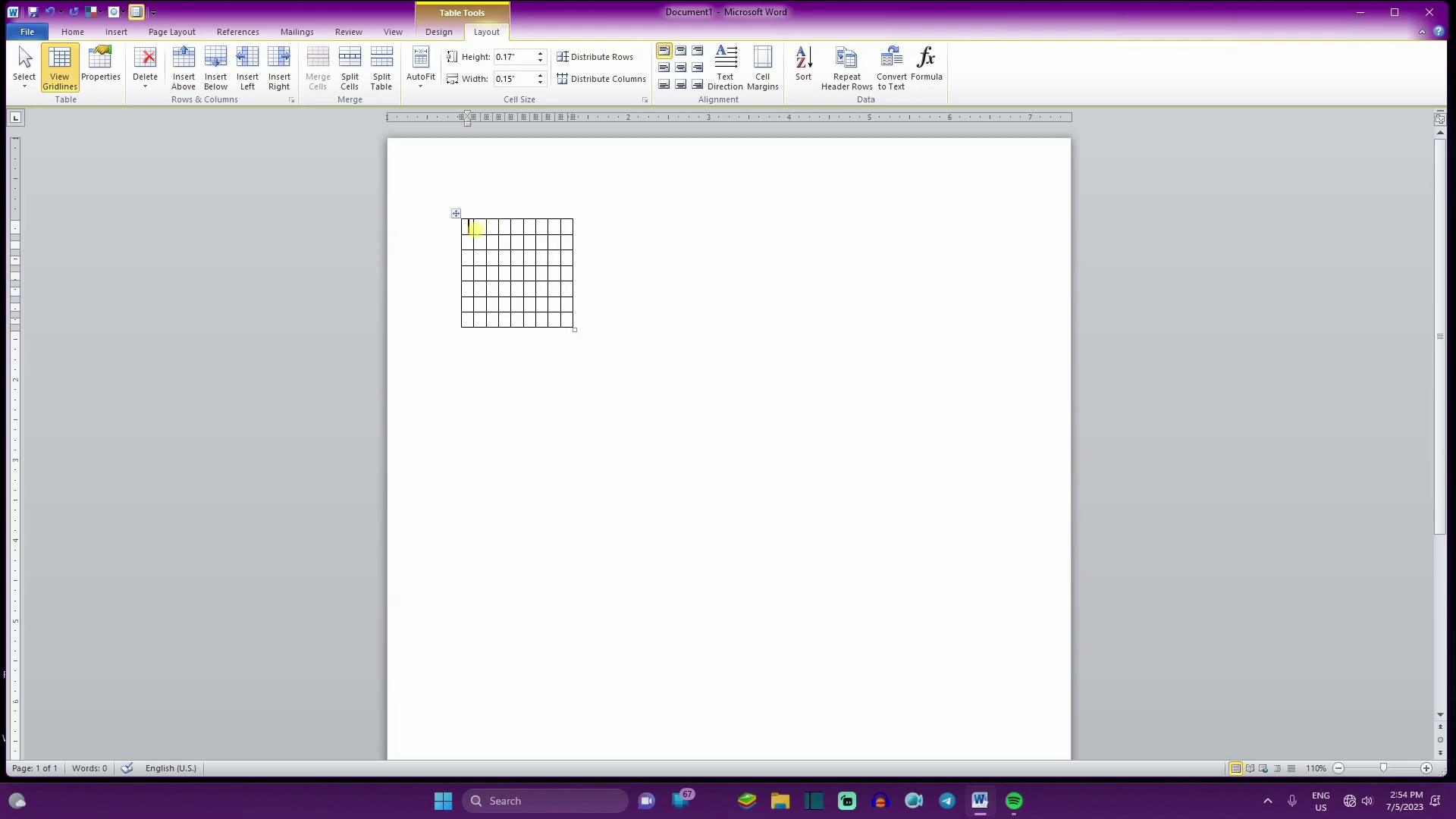
{"action": "left_click", "coordinate": [50, 12]}
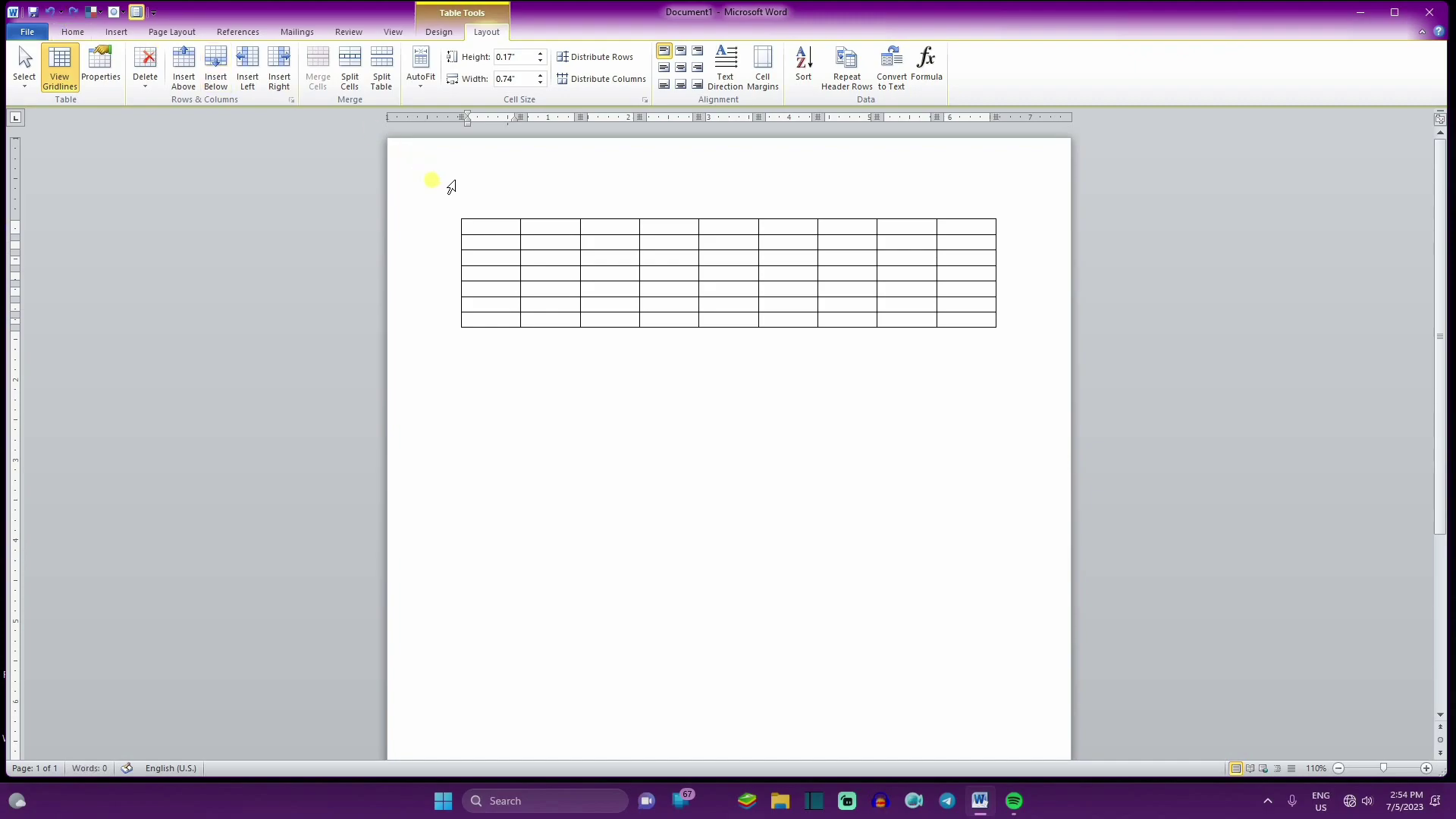
{"action": "mouse_move", "coordinate": [535, 273]}
{"action": "type", "text": "ghggh"}
{"action": "type", "text": "n"}
{"action": "left_click", "coordinate": [421, 76]}
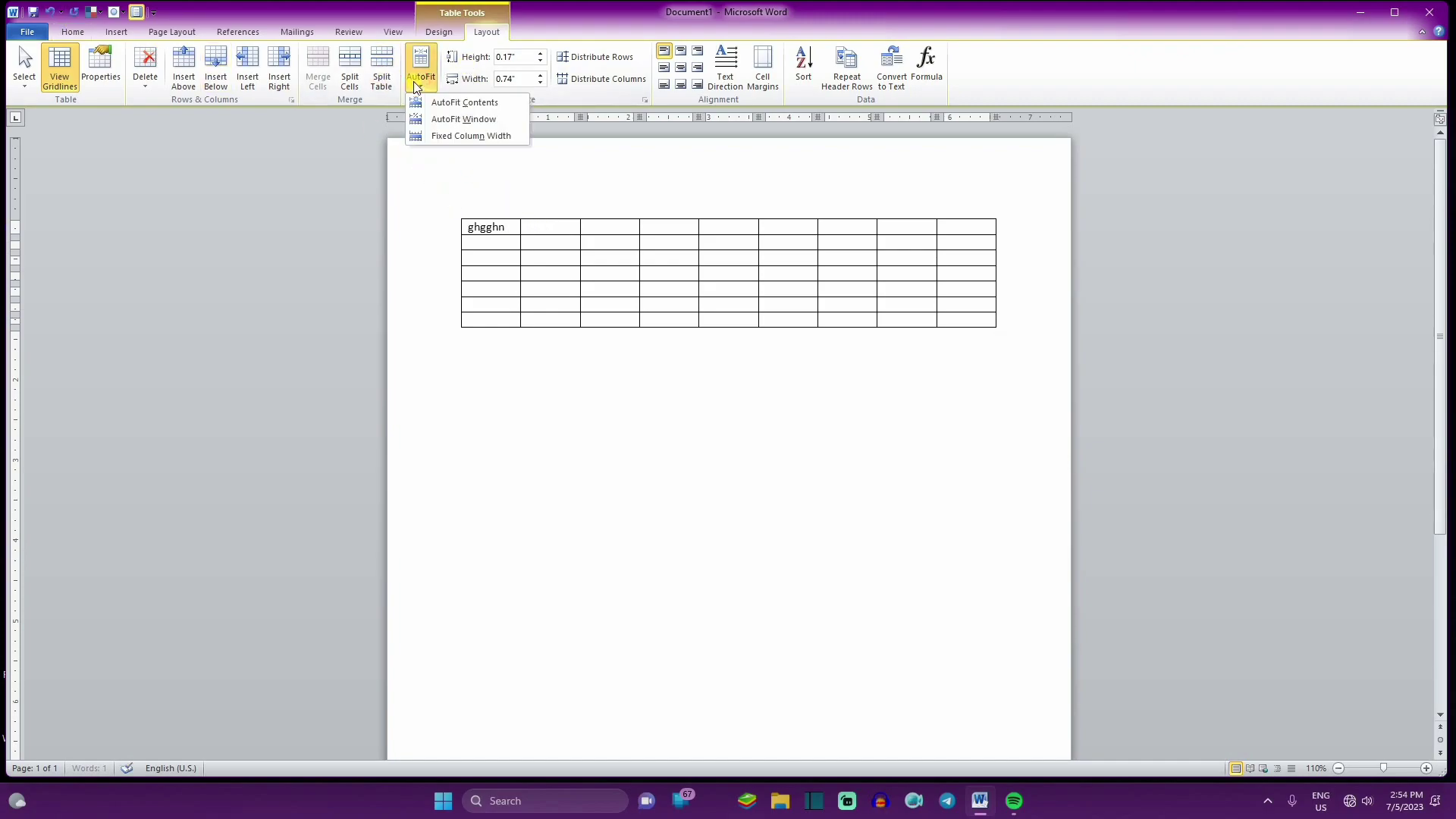
{"action": "left_click", "coordinate": [455, 104]}
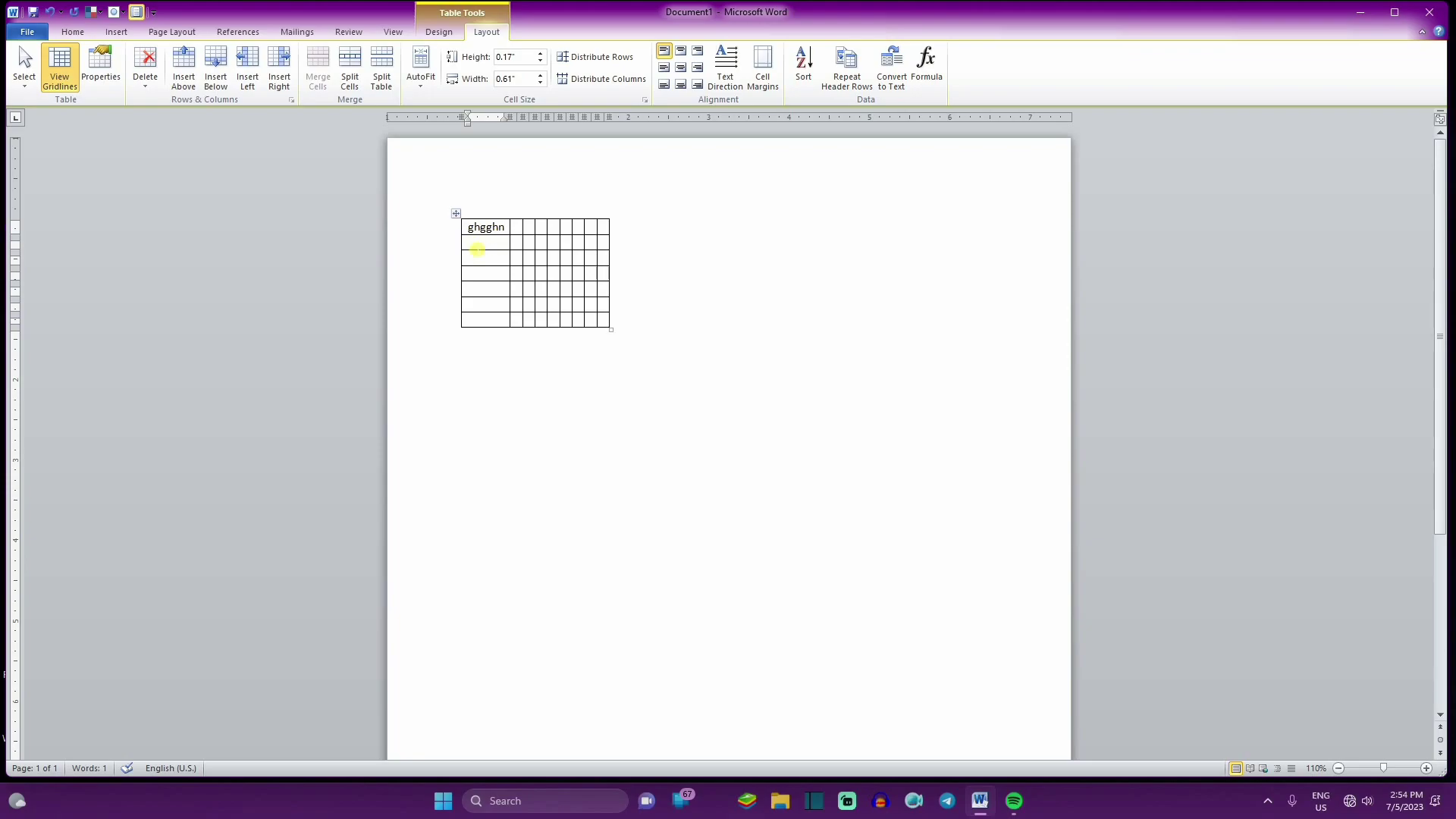
Step: Set the table to Fixed Column Width, then AutoFit it to the window width
{"action": "left_click", "coordinate": [425, 85]}
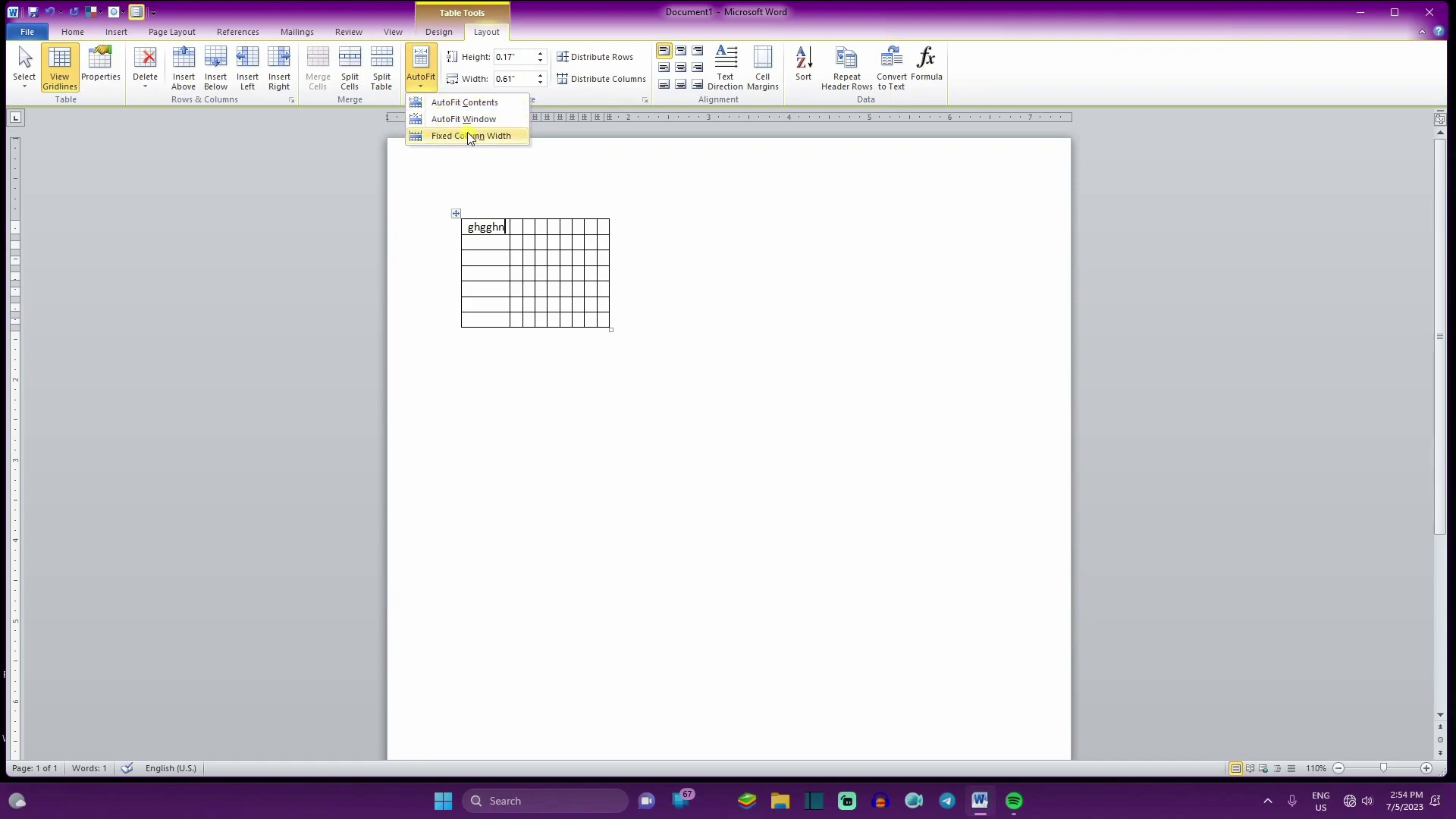
{"action": "left_click", "coordinate": [500, 137]}
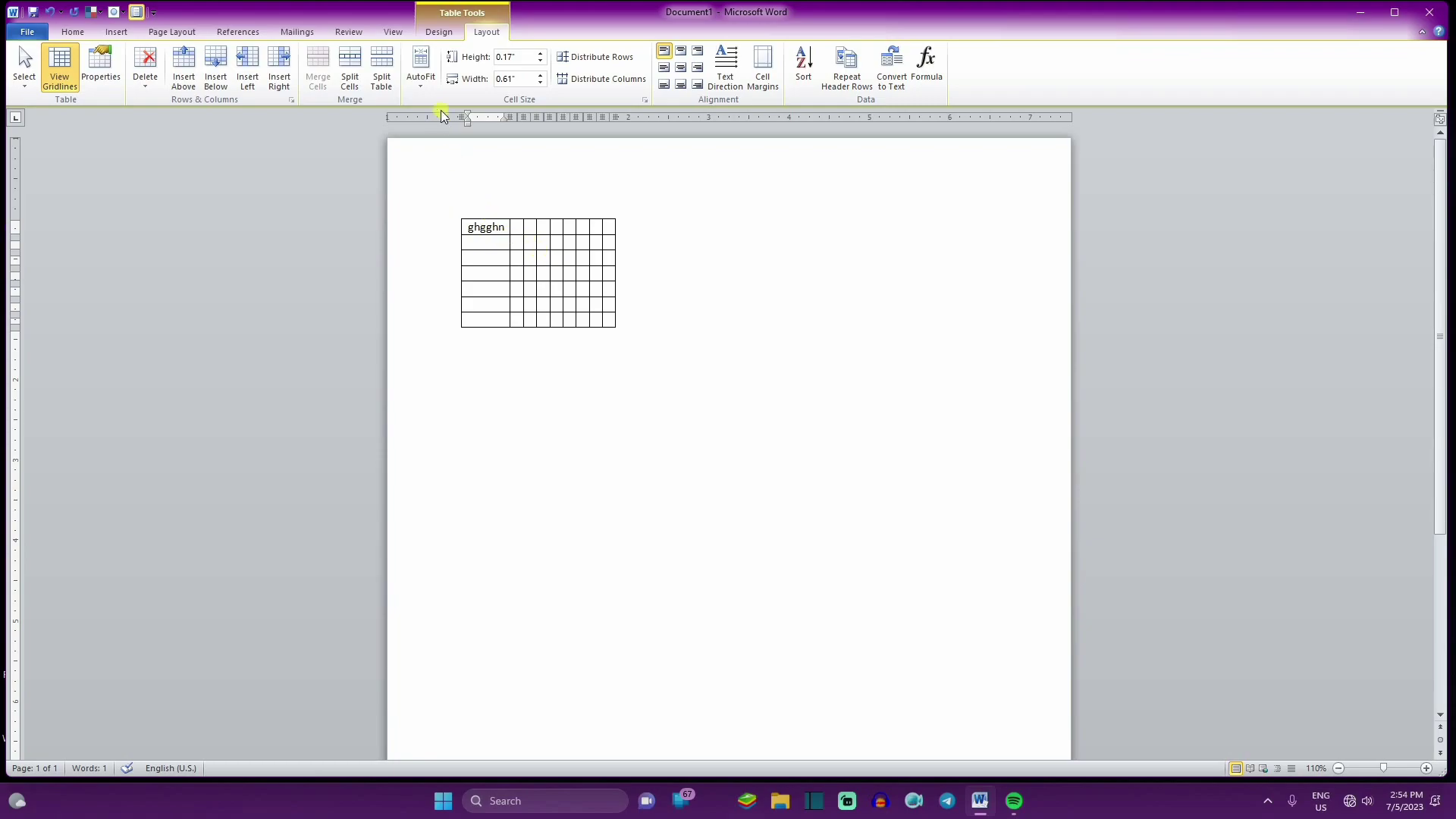
{"action": "left_click", "coordinate": [421, 80]}
{"action": "left_click", "coordinate": [452, 123]}
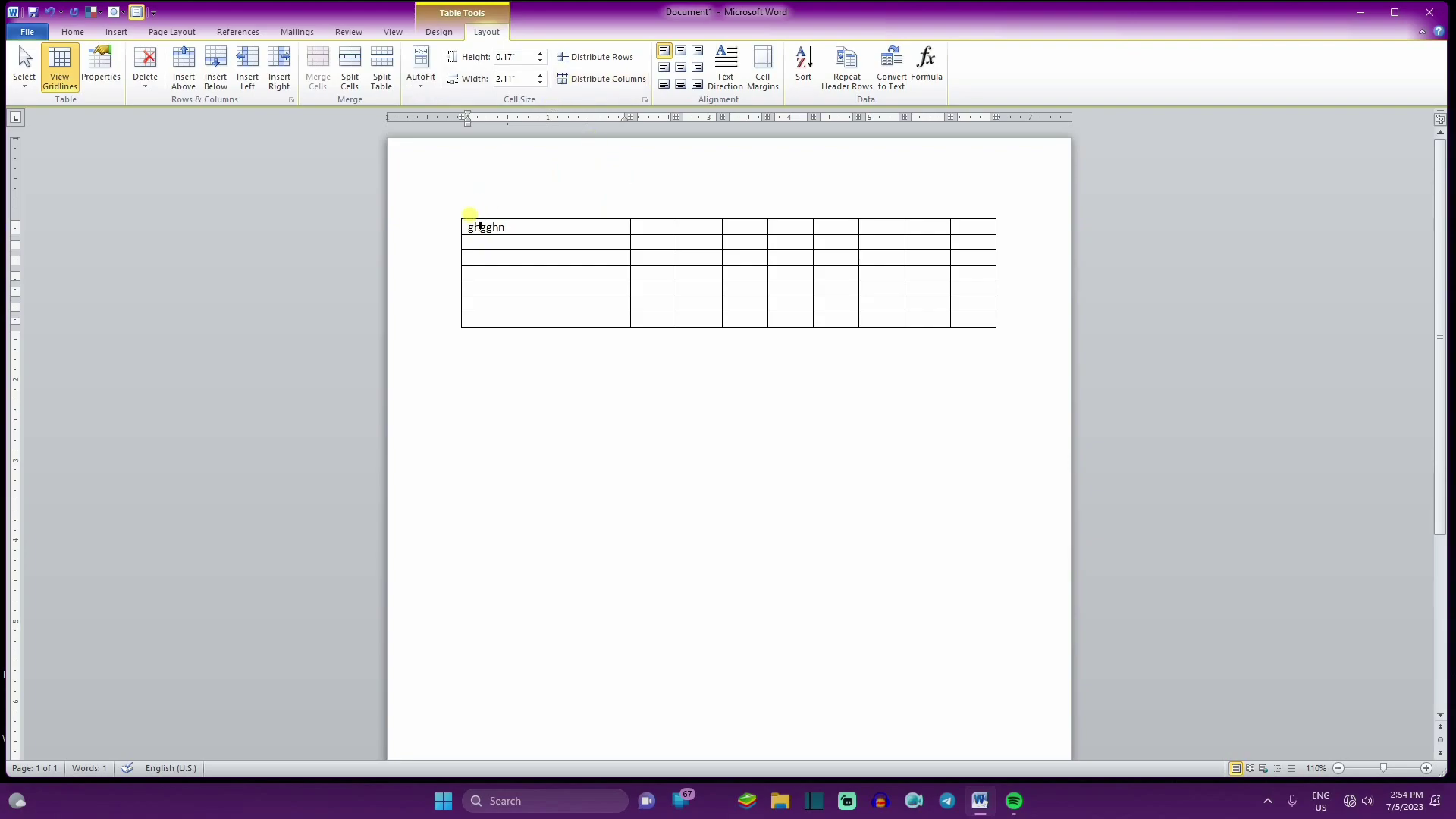
Step: Raise the second row's height to 0.9"
{"action": "mouse_move", "coordinate": [537, 273]}
{"action": "left_click", "coordinate": [647, 249]}
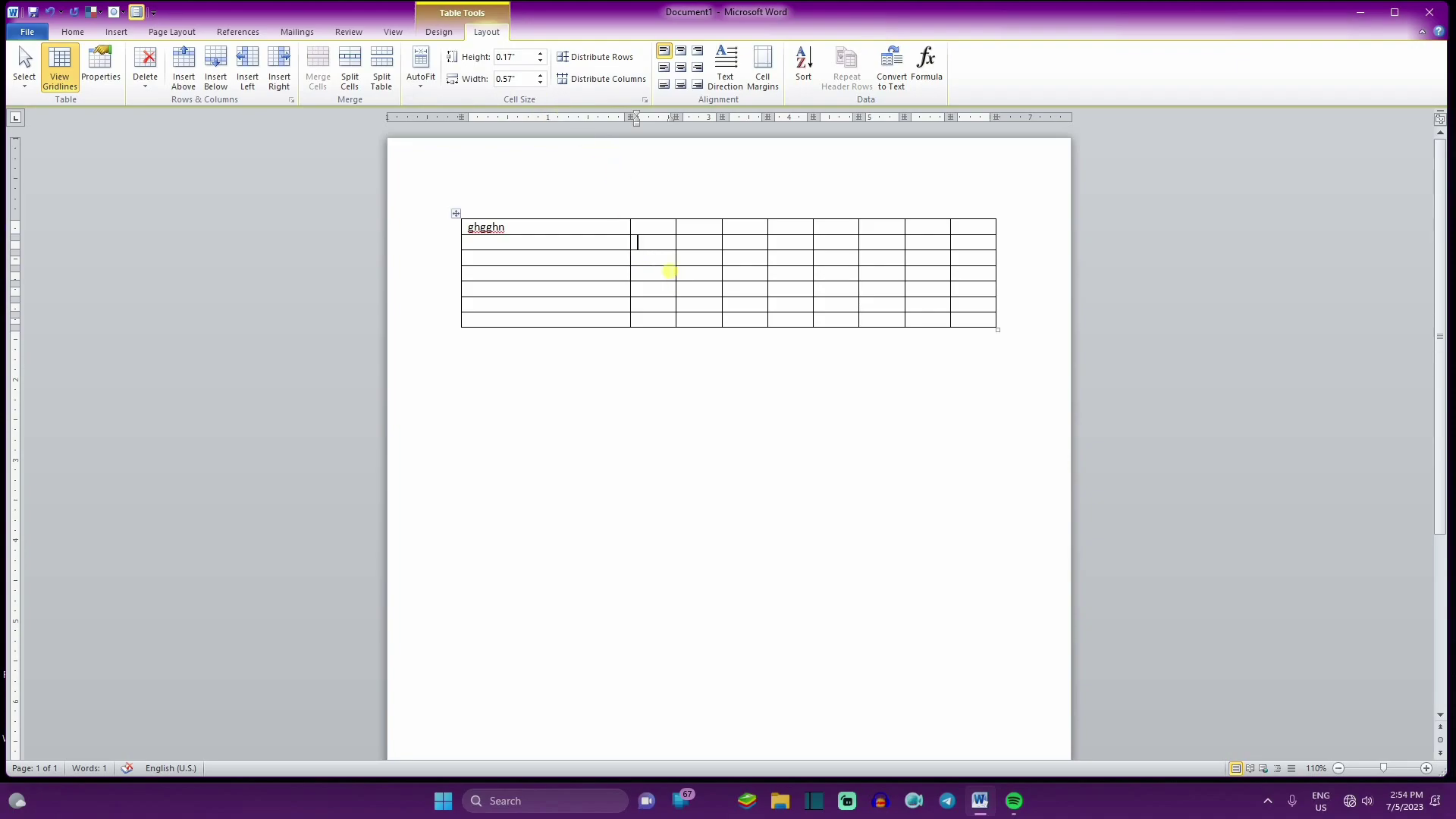
{"action": "left_click", "coordinate": [542, 54]}
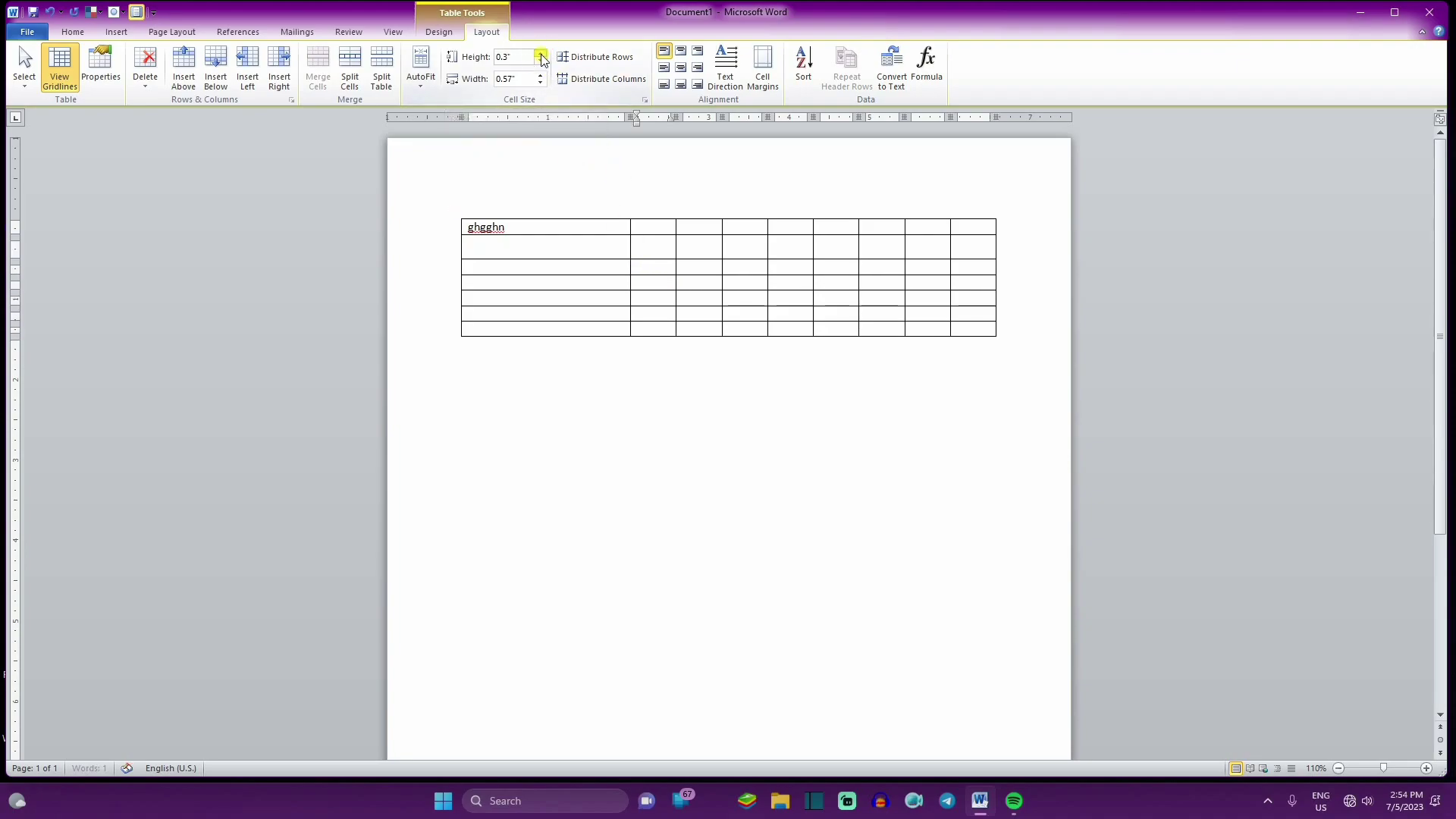
{"action": "left_click", "coordinate": [543, 54]}
{"action": "left_click", "coordinate": [542, 55]}
{"action": "left_click", "coordinate": [542, 55]}
{"action": "left_click", "coordinate": [542, 54]}
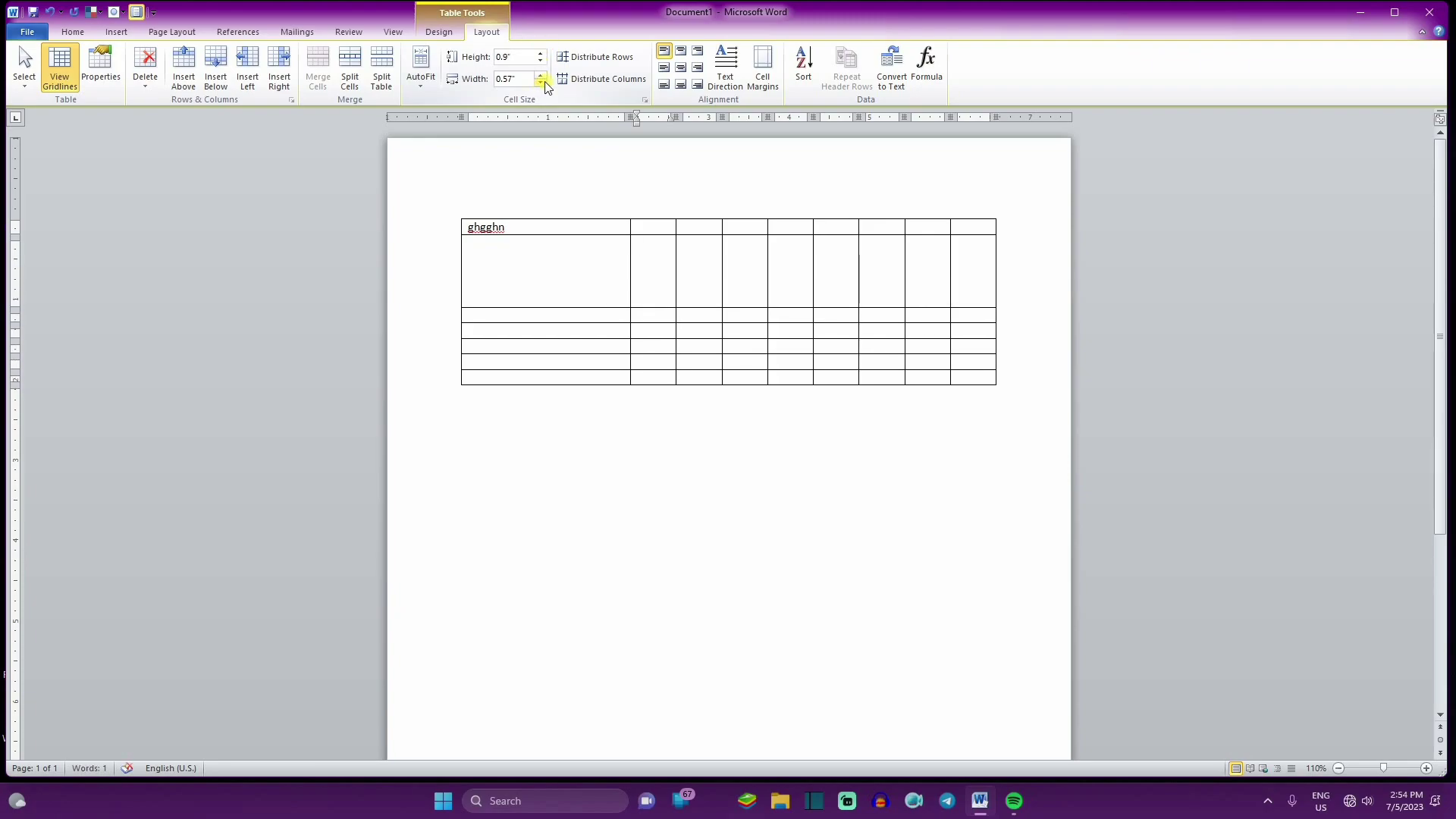
Step: Widen the second column to 1.8"
{"action": "left_click", "coordinate": [541, 74]}
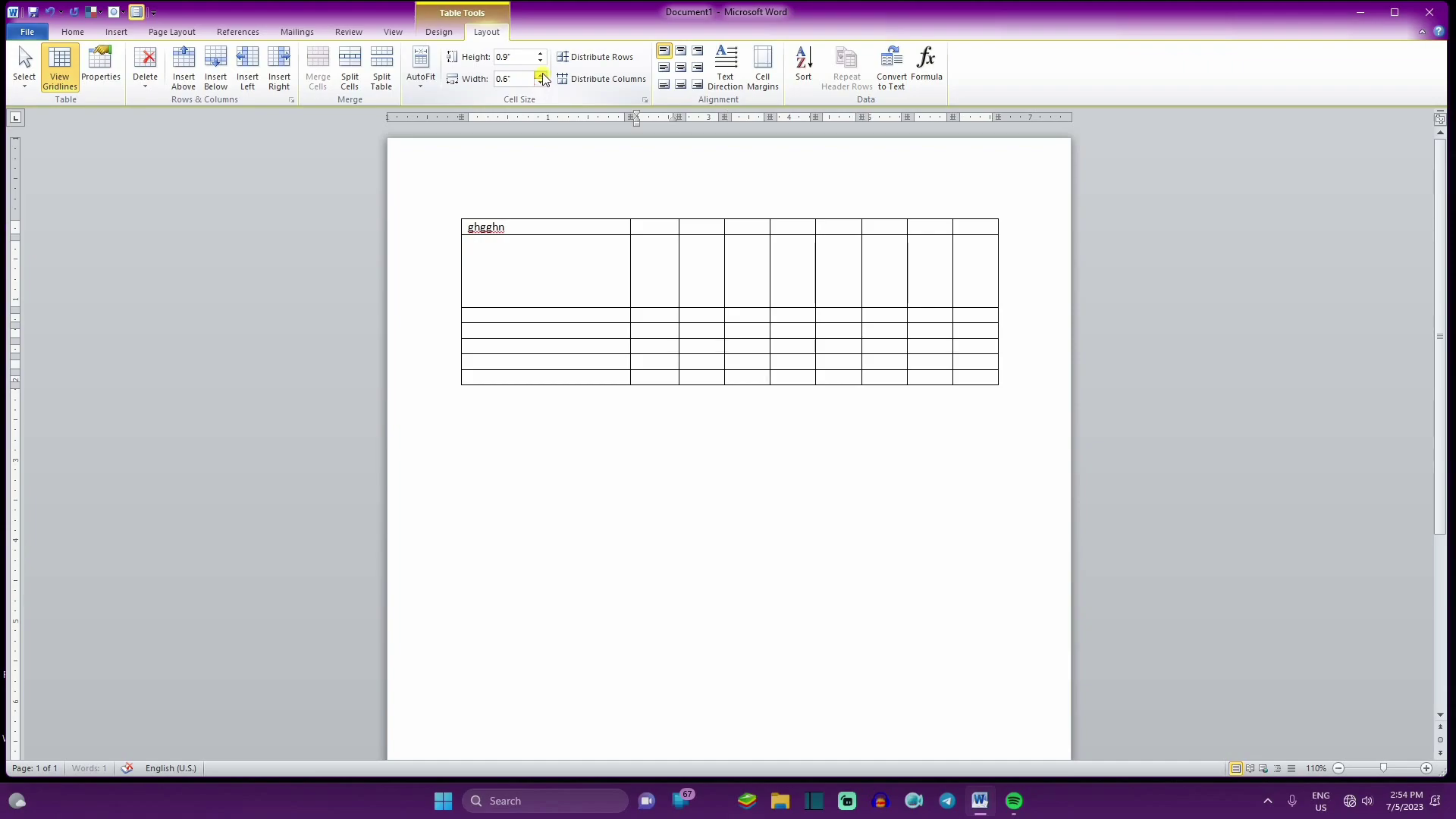
{"action": "left_click", "coordinate": [541, 74]}
{"action": "left_click", "coordinate": [541, 74]}
{"action": "left_click", "coordinate": [543, 75]}
{"action": "left_click", "coordinate": [543, 75]}
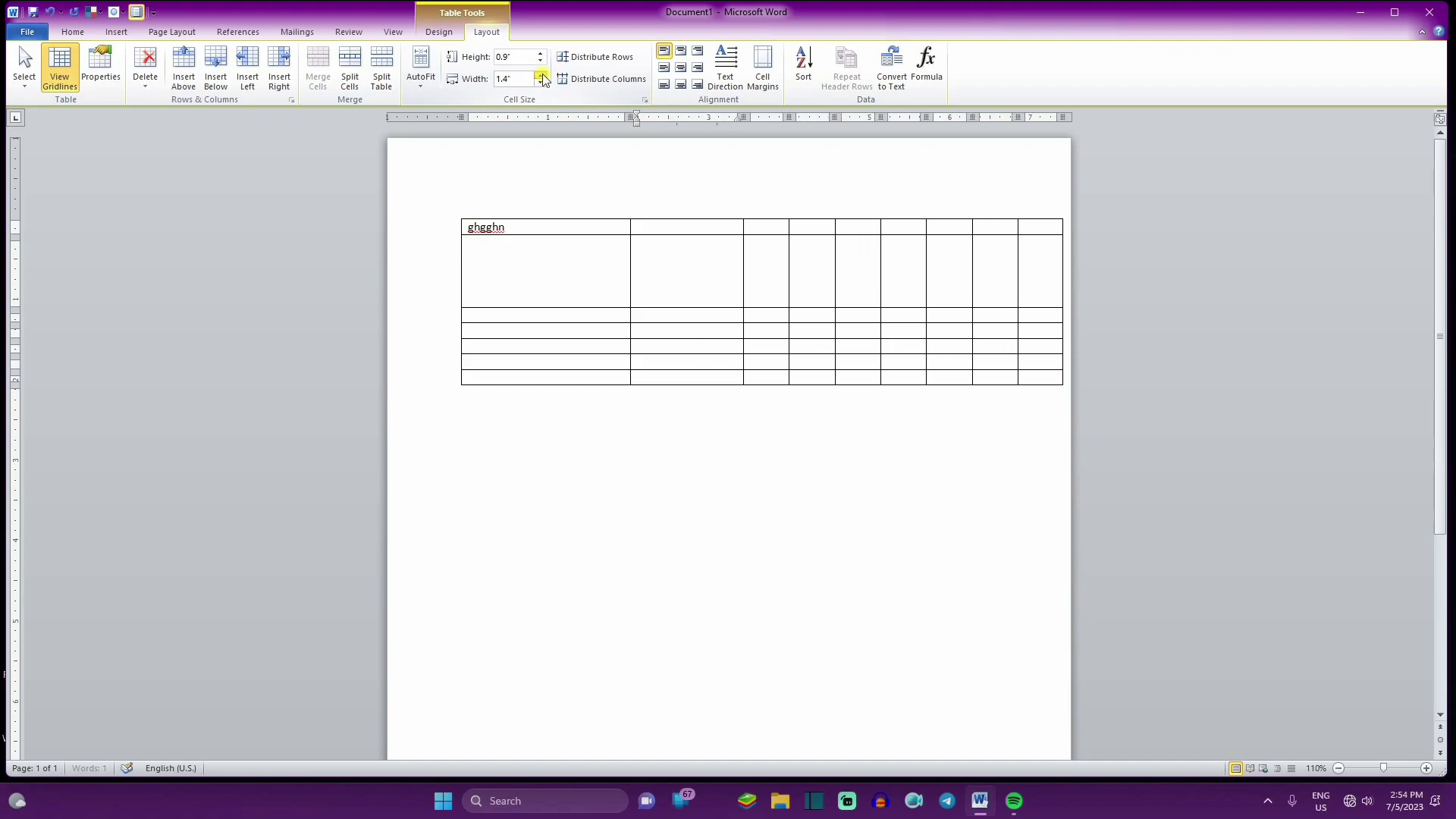
{"action": "left_click", "coordinate": [544, 78]}
{"action": "left_click", "coordinate": [543, 76]}
{"action": "left_click", "coordinate": [542, 76]}
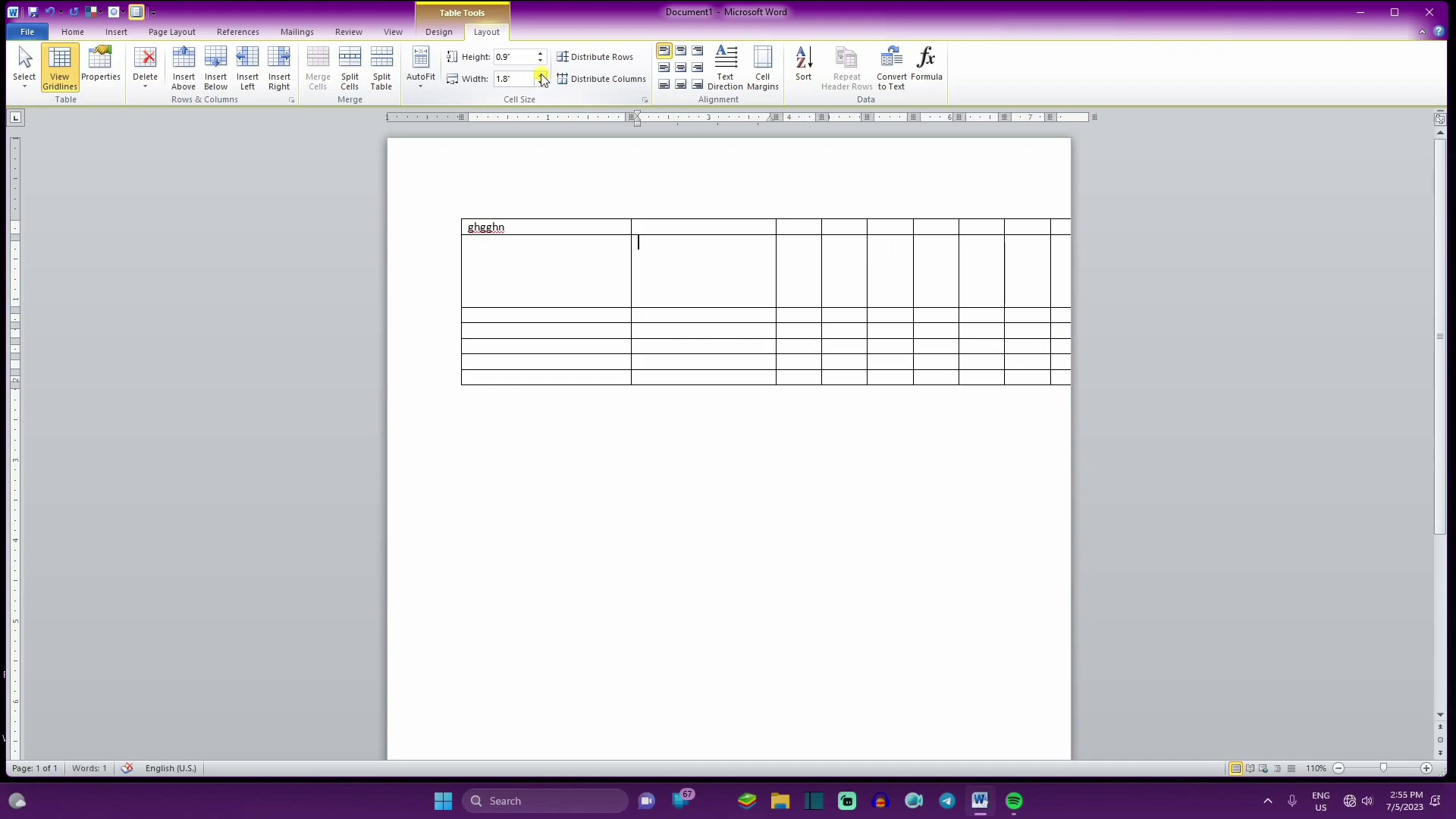
Step: Narrow the second column back down to 0.2"
{"action": "left_click", "coordinate": [541, 83]}
{"action": "left_click", "coordinate": [540, 84]}
{"action": "left_click", "coordinate": [541, 83]}
{"action": "left_click", "coordinate": [541, 83]}
{"action": "left_click", "coordinate": [541, 84]}
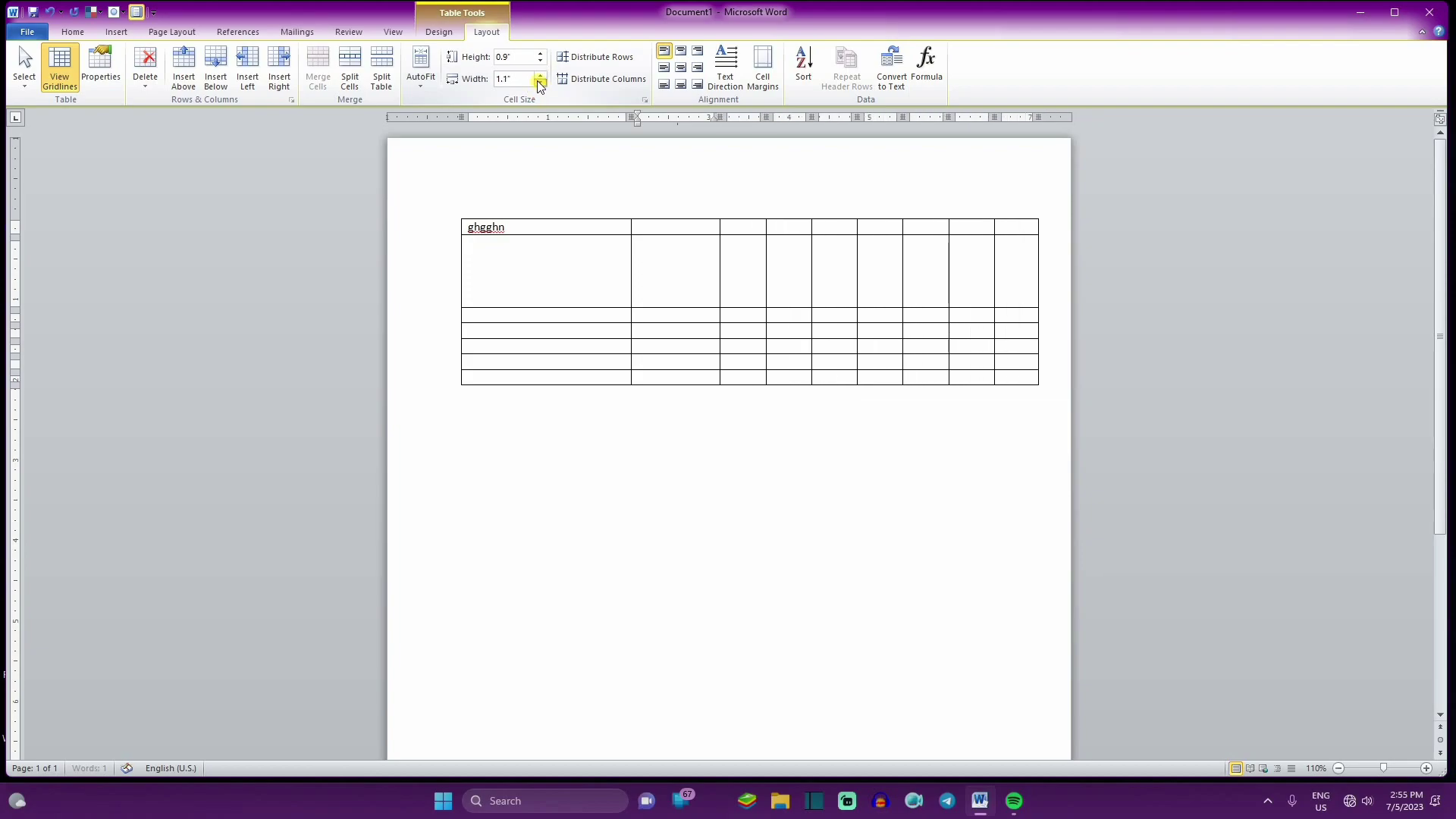
{"action": "left_click", "coordinate": [541, 84]}
{"action": "left_click", "coordinate": [540, 83]}
{"action": "left_click", "coordinate": [540, 83]}
{"action": "left_click", "coordinate": [540, 83]}
{"action": "left_click", "coordinate": [540, 84]}
{"action": "left_click", "coordinate": [540, 83]}
{"action": "left_click", "coordinate": [540, 83]}
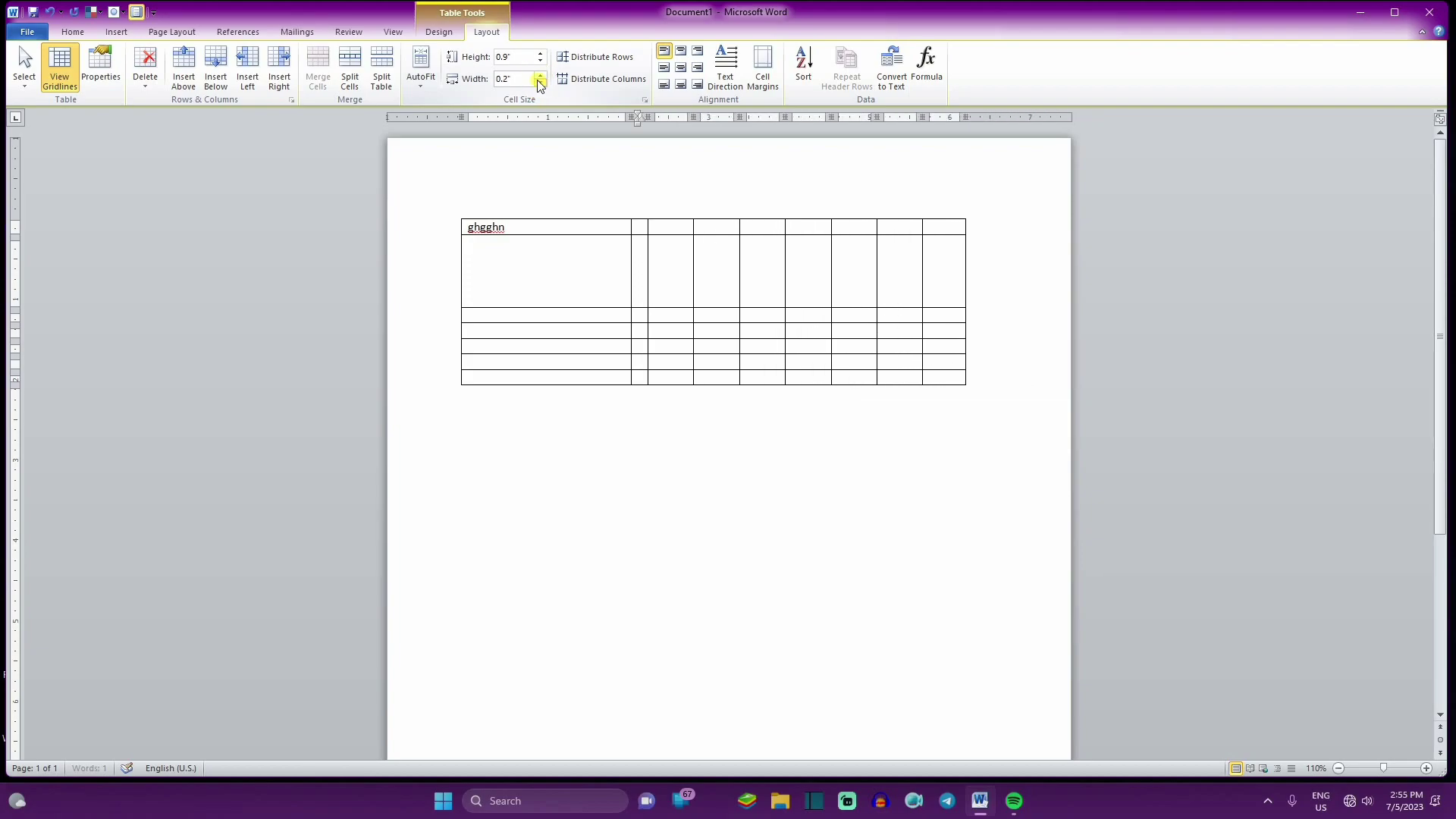
Step: Distribute all rows evenly to 0.29" tall and all columns evenly to 0.7" wide
{"action": "left_click", "coordinate": [465, 228]}
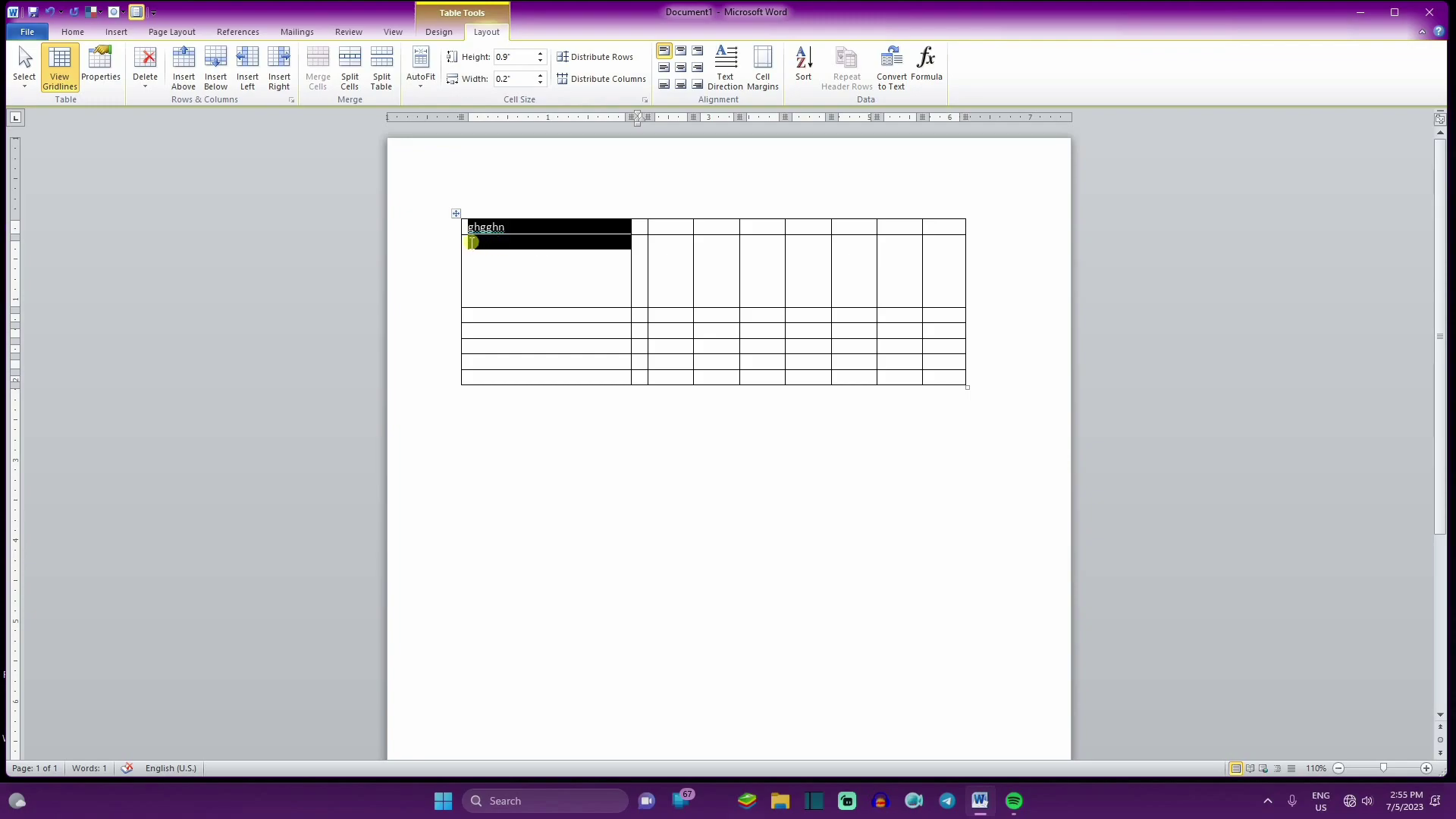
{"action": "left_click", "coordinate": [599, 273]}
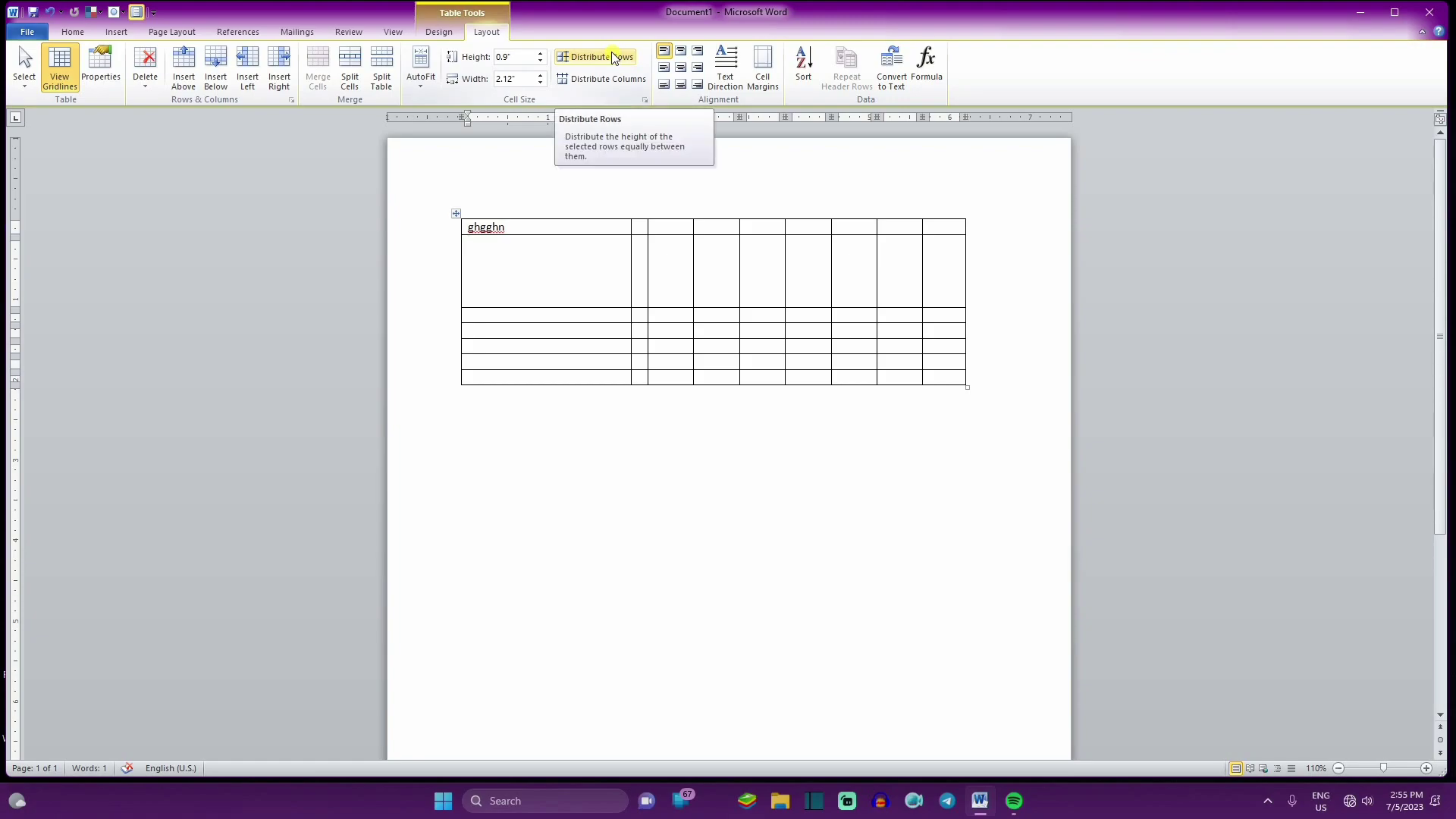
{"action": "left_click", "coordinate": [615, 58]}
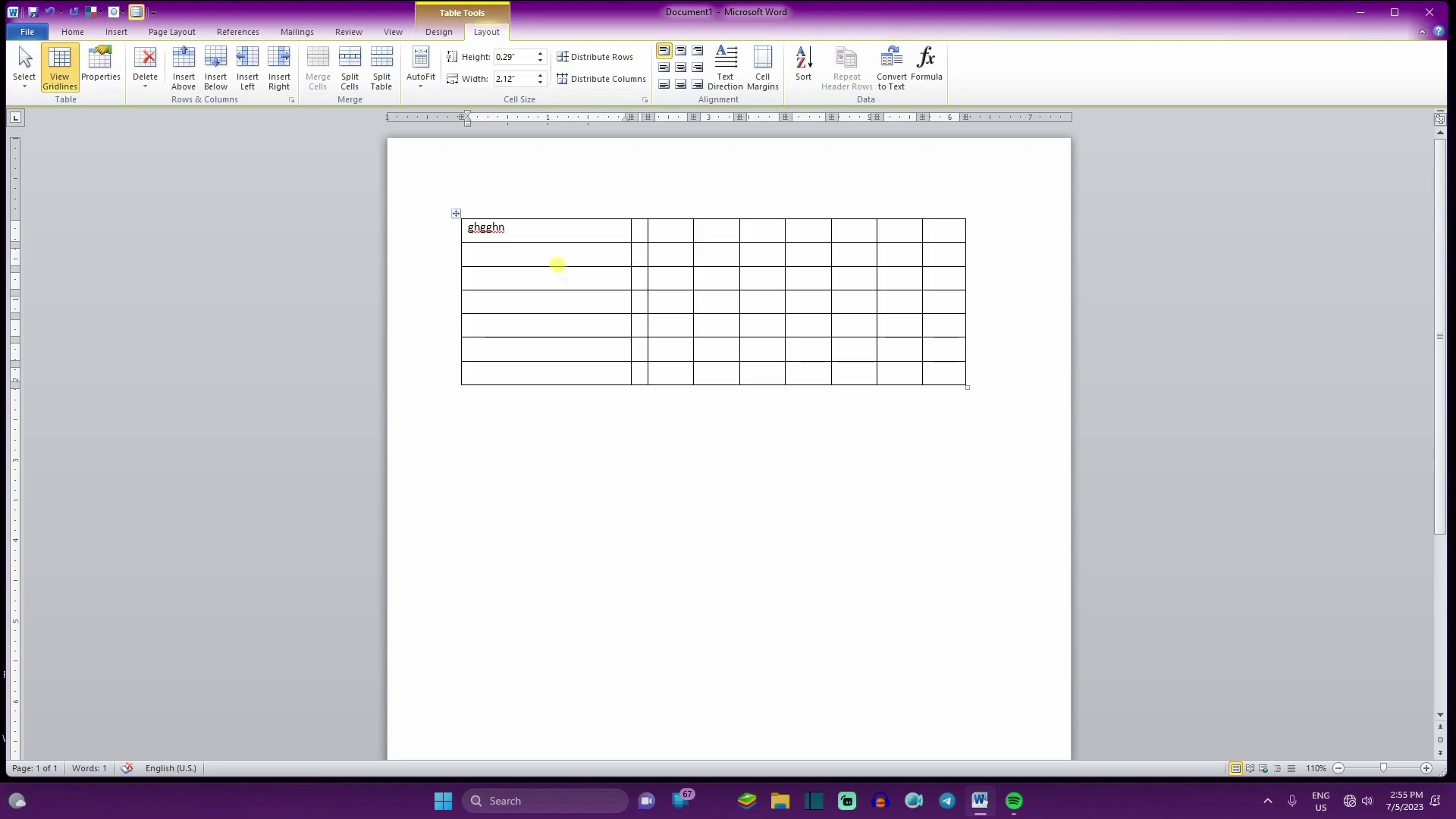
{"action": "left_click", "coordinate": [679, 255]}
{"action": "left_click", "coordinate": [598, 80]}
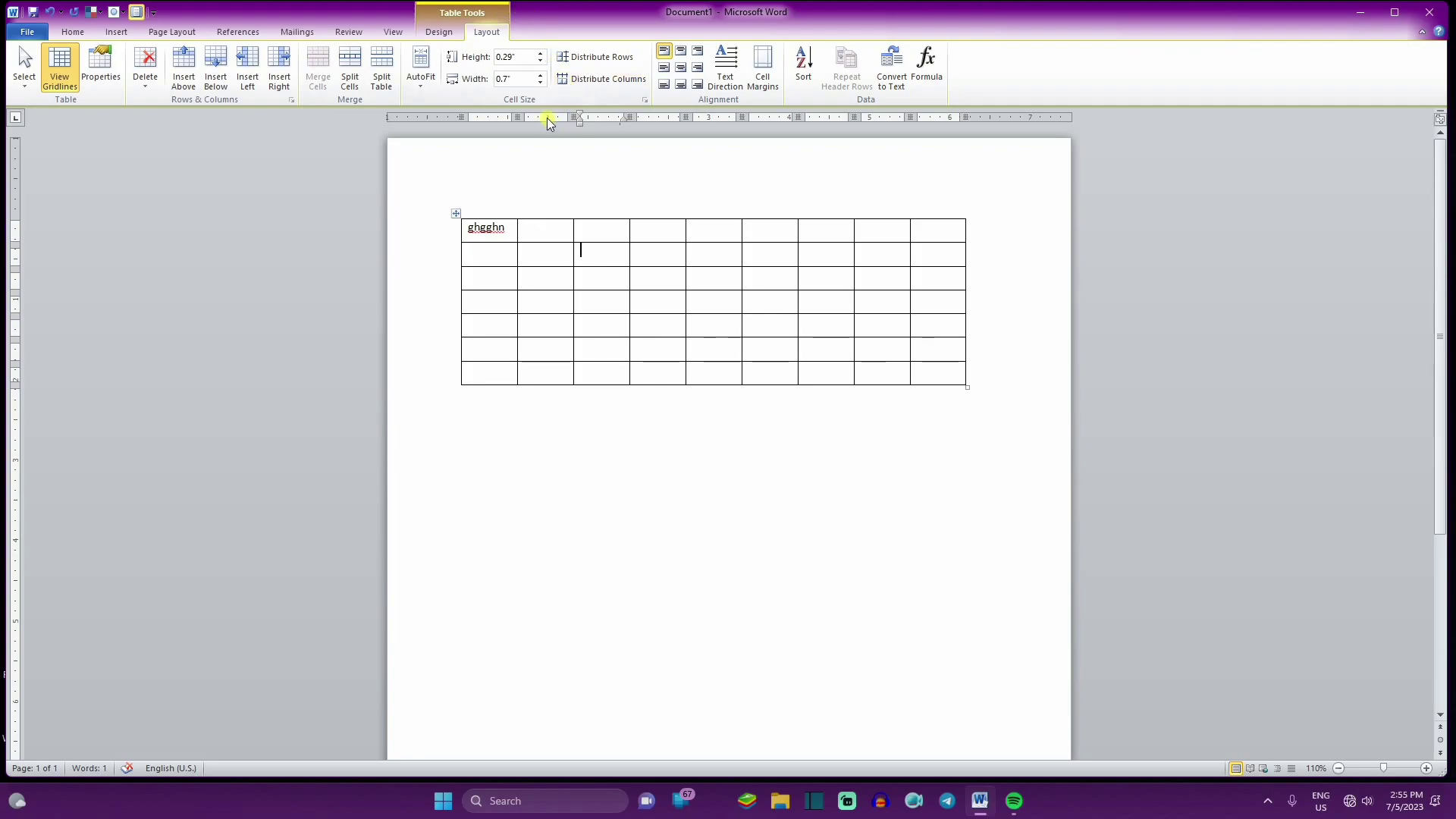
Step: Select 'ghgghn' in the first cell and try alignments, settling on Align Top Center
{"action": "left_click", "coordinate": [600, 249]}
{"action": "left_click", "coordinate": [503, 231]}
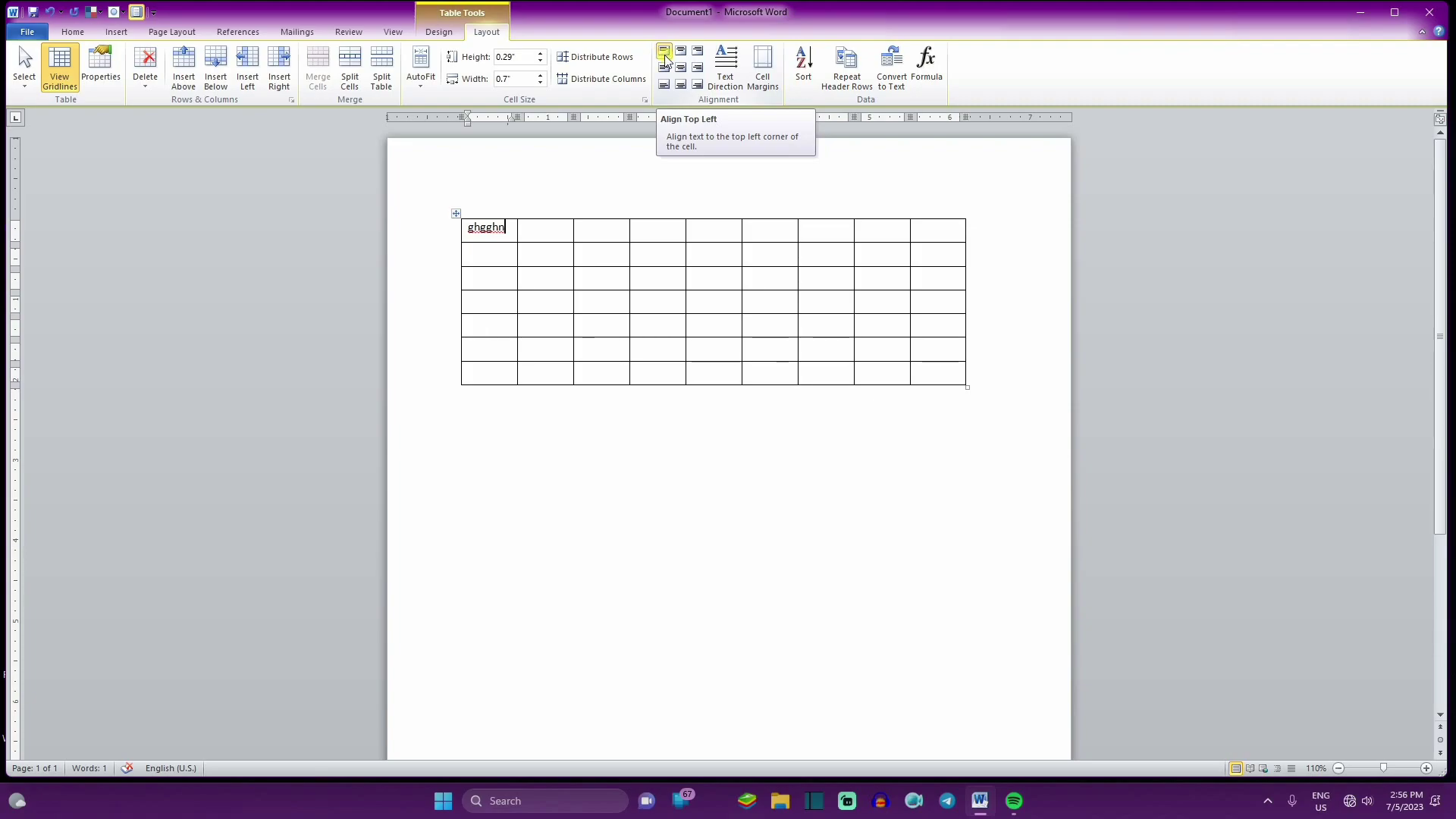
{"action": "key", "text": "shift+Home"}
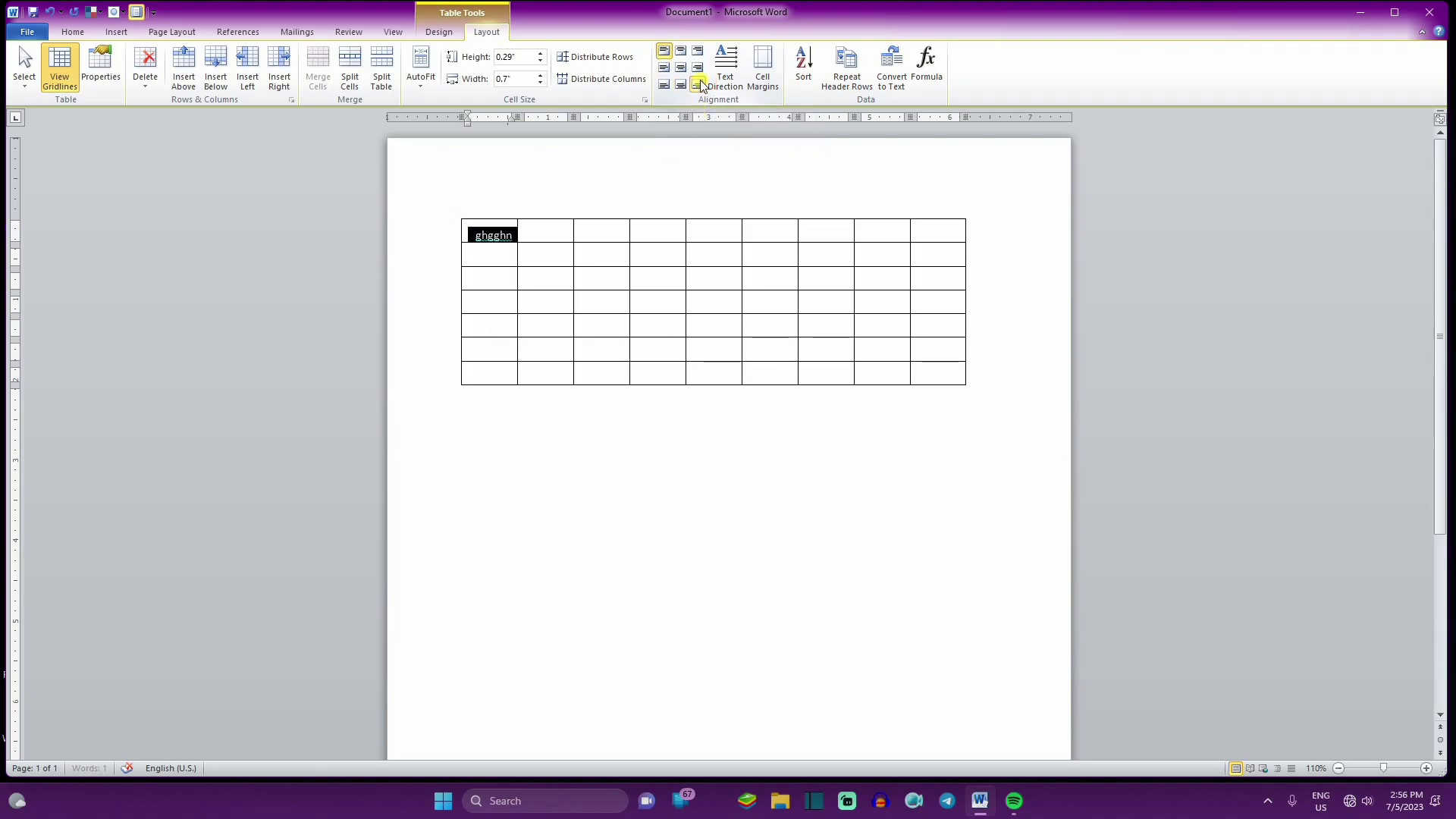
{"action": "left_click", "coordinate": [698, 84]}
{"action": "left_click", "coordinate": [679, 68]}
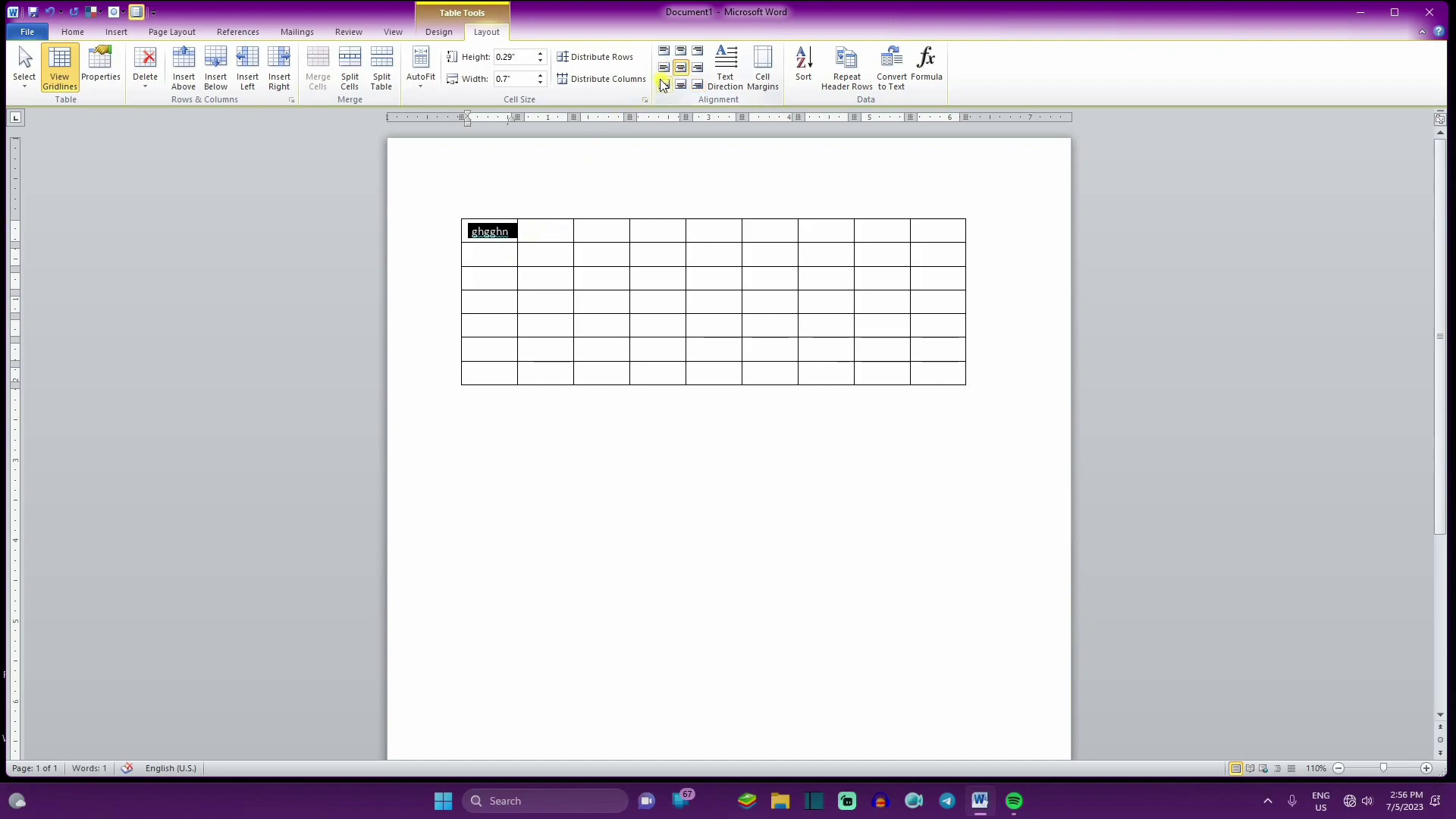
{"action": "left_click", "coordinate": [662, 87]}
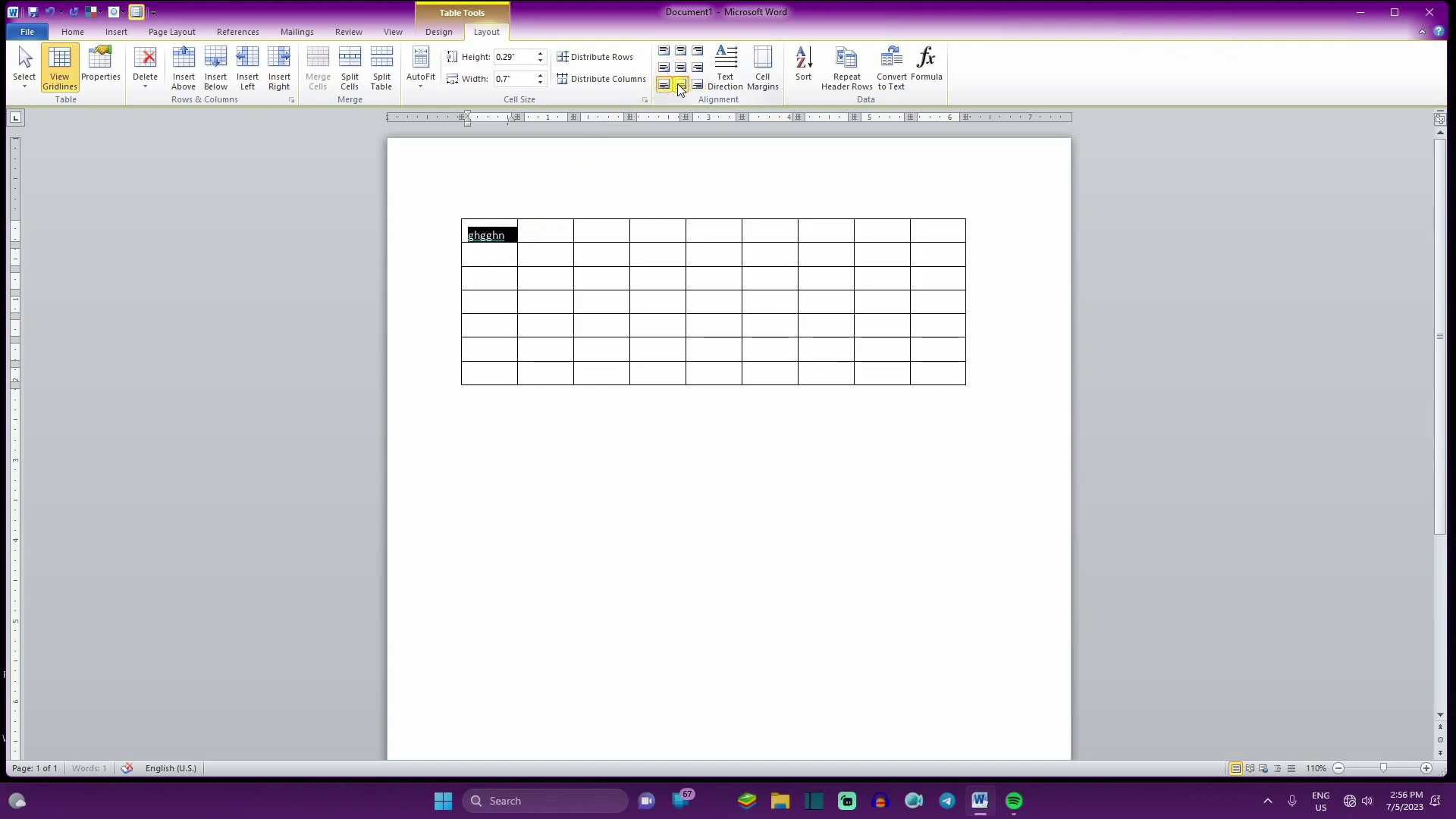
{"action": "left_click", "coordinate": [681, 84]}
{"action": "left_click", "coordinate": [696, 67]}
{"action": "left_click", "coordinate": [680, 50]}
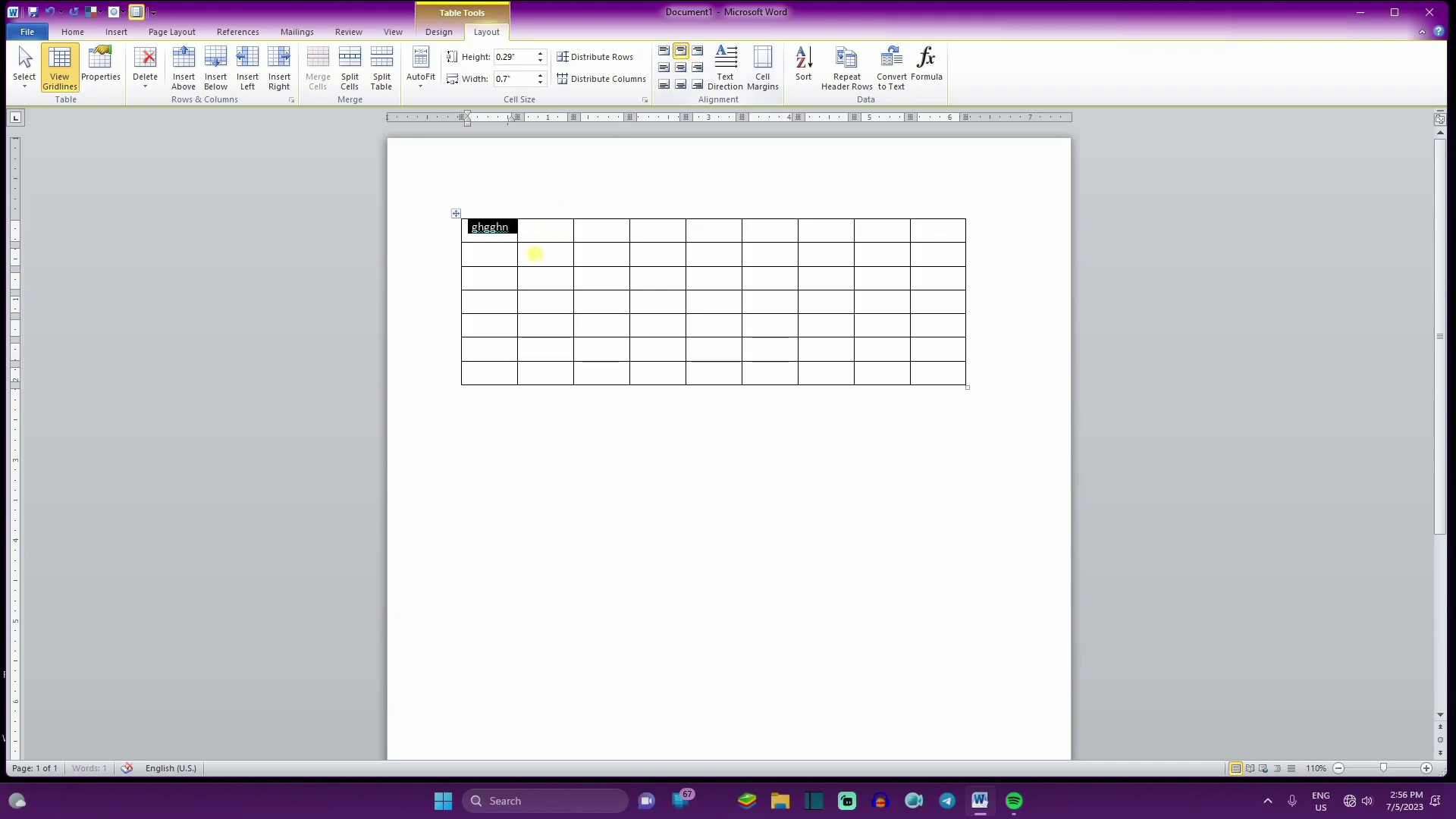
Step: Make the first row 1.31" tall, widen the top-left cell to 1.2", and trim its text to 'ghg'
{"action": "left_click_drag", "start_coordinate": [528, 255], "coordinate": [561, 323]}
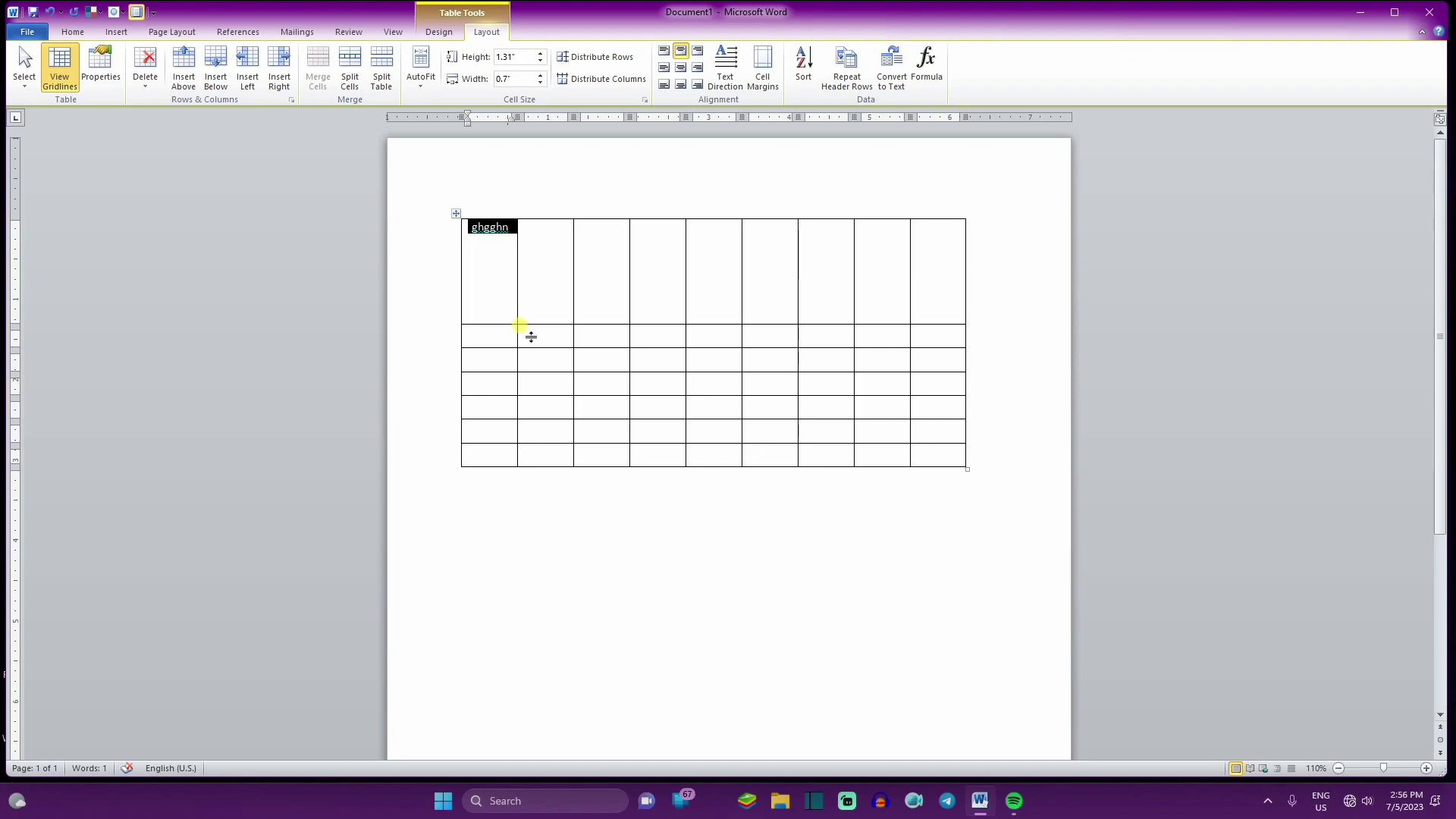
{"action": "left_click_drag", "start_coordinate": [527, 308], "coordinate": [559, 306]}
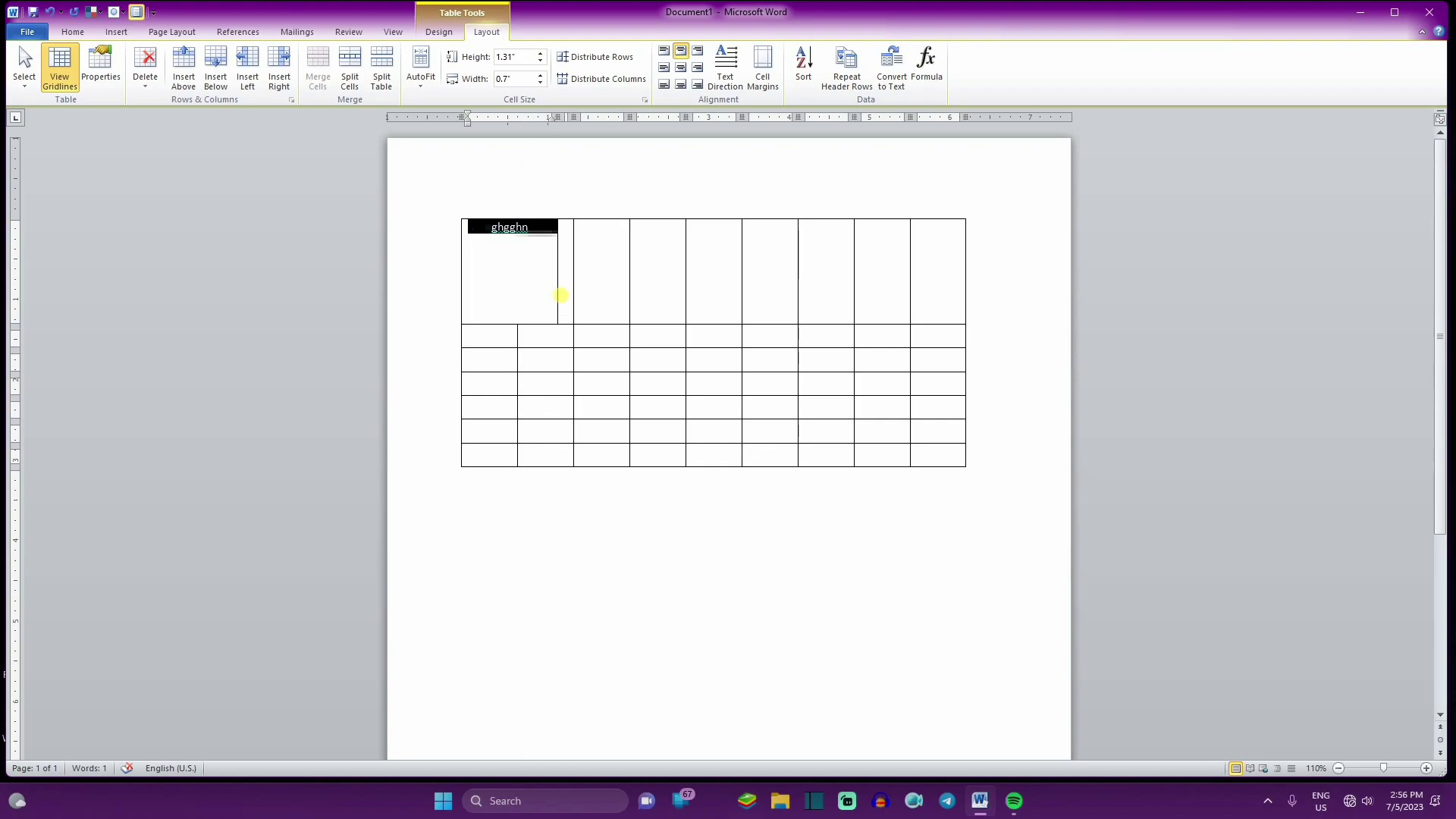
{"action": "left_click", "coordinate": [536, 251]}
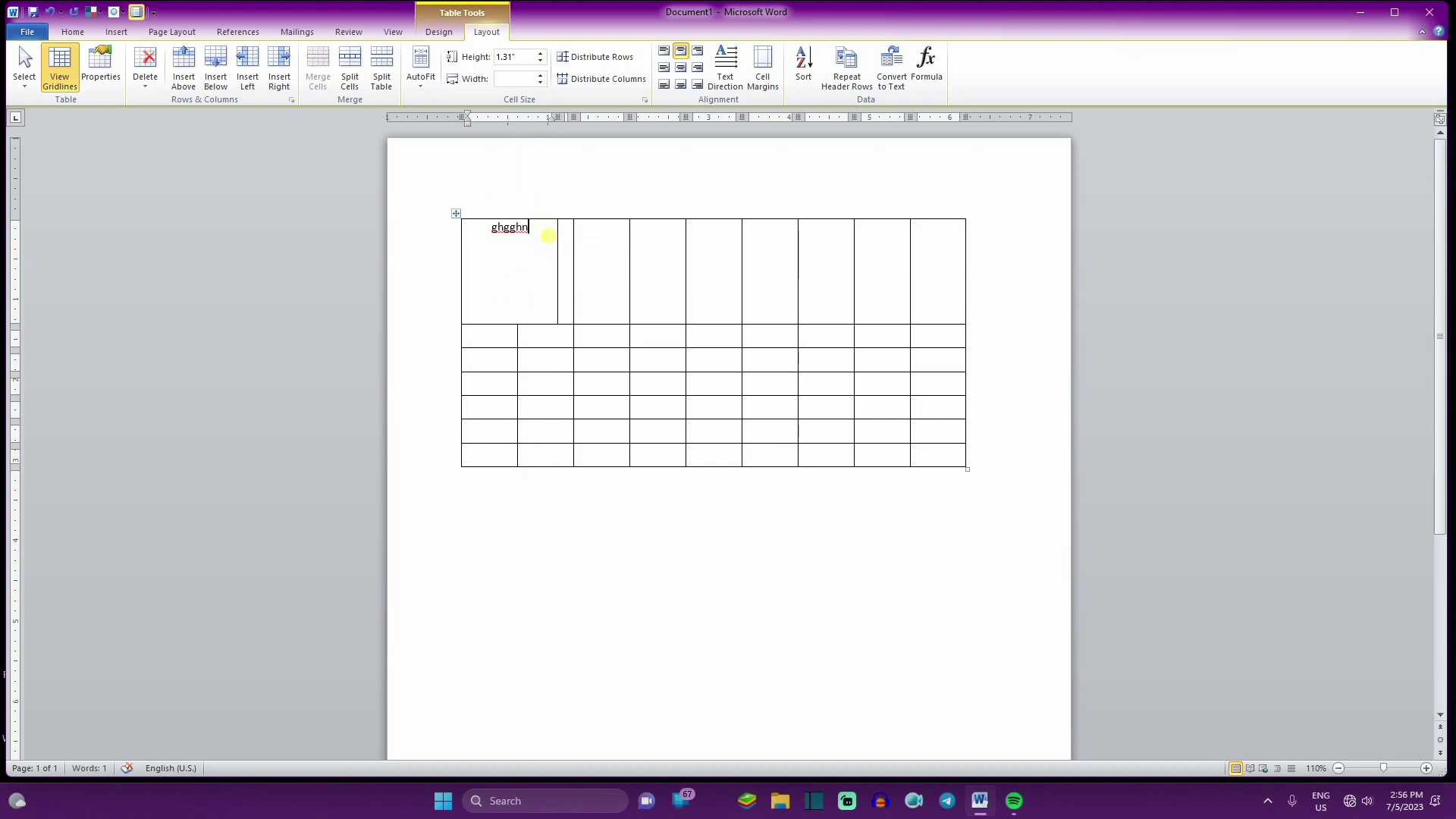
{"action": "key", "text": "BackSpace"}
{"action": "key", "text": "BackSpace"}
Step: Try right, bottom and left alignments on 'ghg', finishing with top centre
{"action": "left_click", "coordinate": [698, 67]}
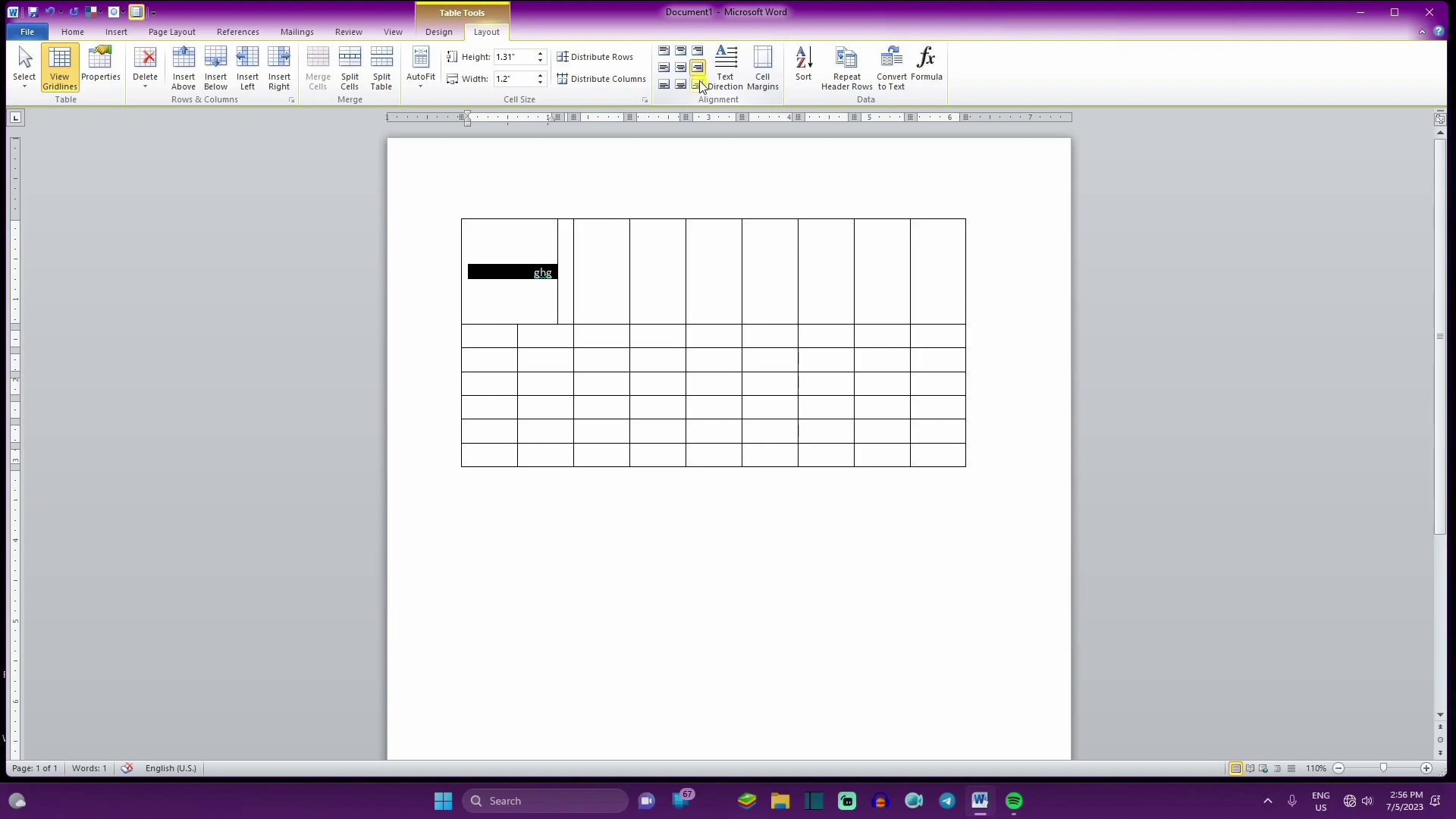
{"action": "left_click", "coordinate": [698, 84]}
{"action": "left_click", "coordinate": [681, 84]}
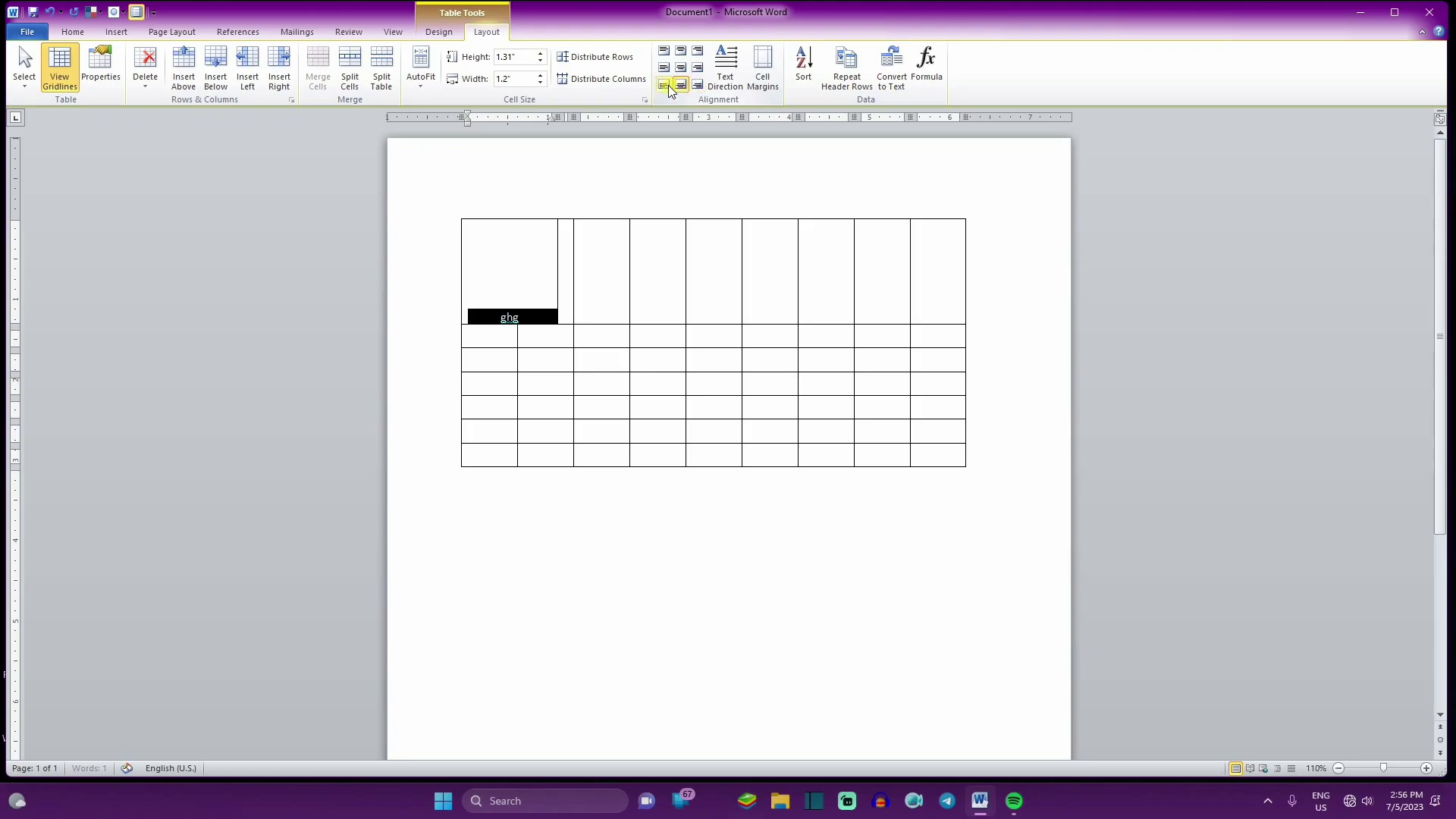
{"action": "left_click", "coordinate": [663, 84]}
{"action": "left_click", "coordinate": [663, 67]}
{"action": "left_click", "coordinate": [681, 50]}
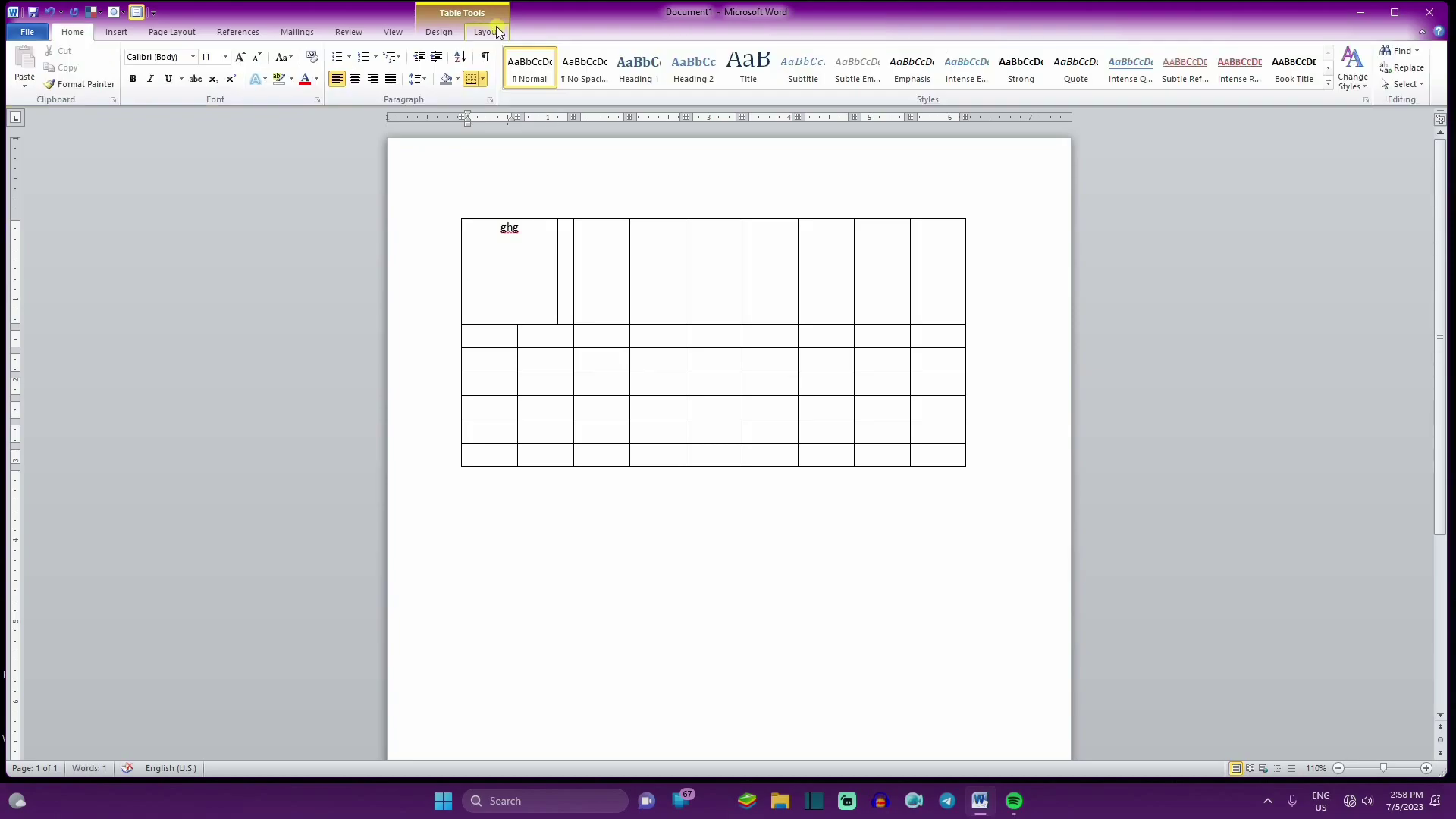
{"action": "left_click", "coordinate": [487, 31]}
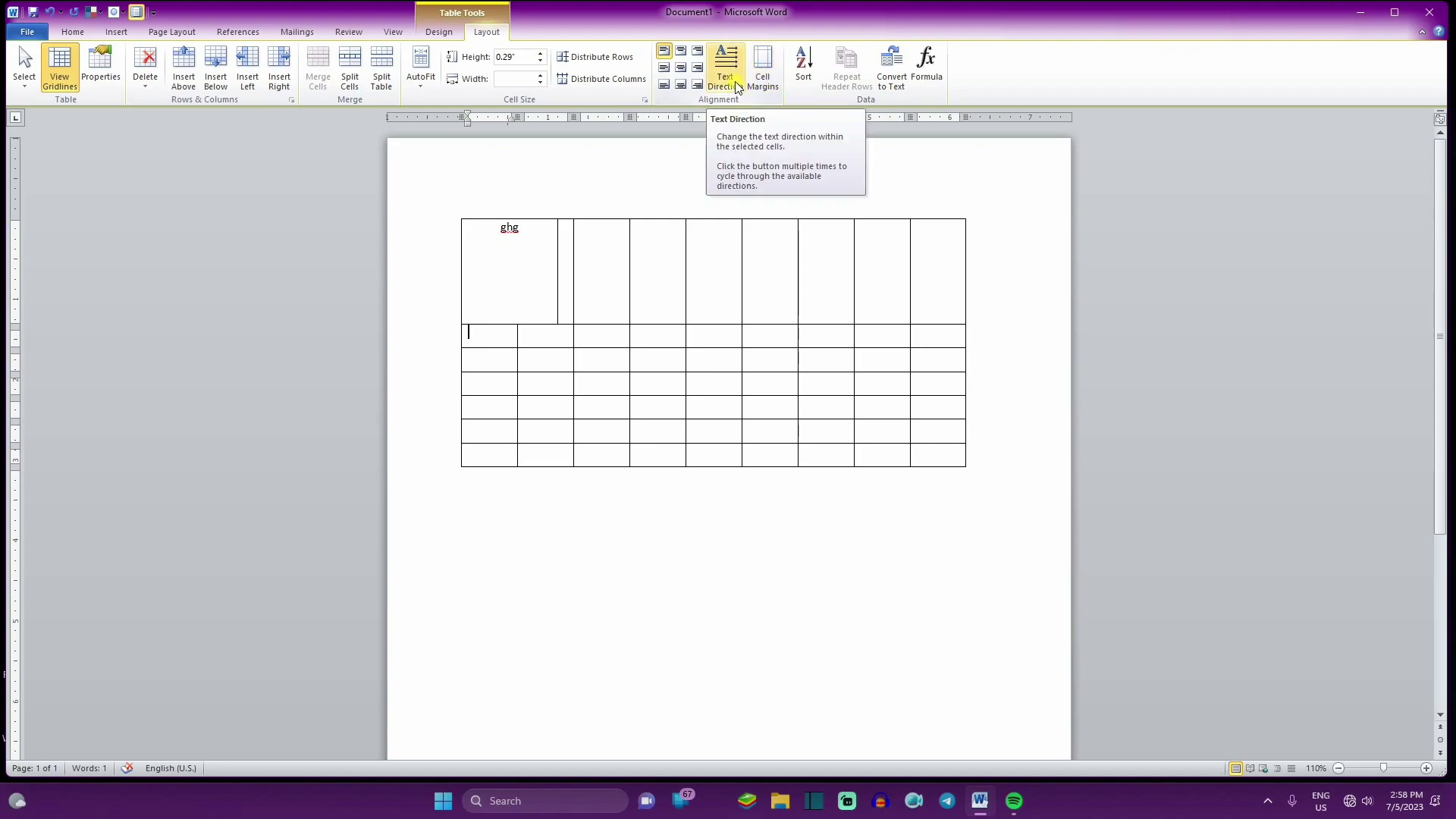
Step: Cycle the top-left cell's 'ghg' repeatedly through its vertical text directions, ending horizontal
{"action": "left_click", "coordinate": [487, 254]}
{"action": "left_click", "coordinate": [495, 266]}
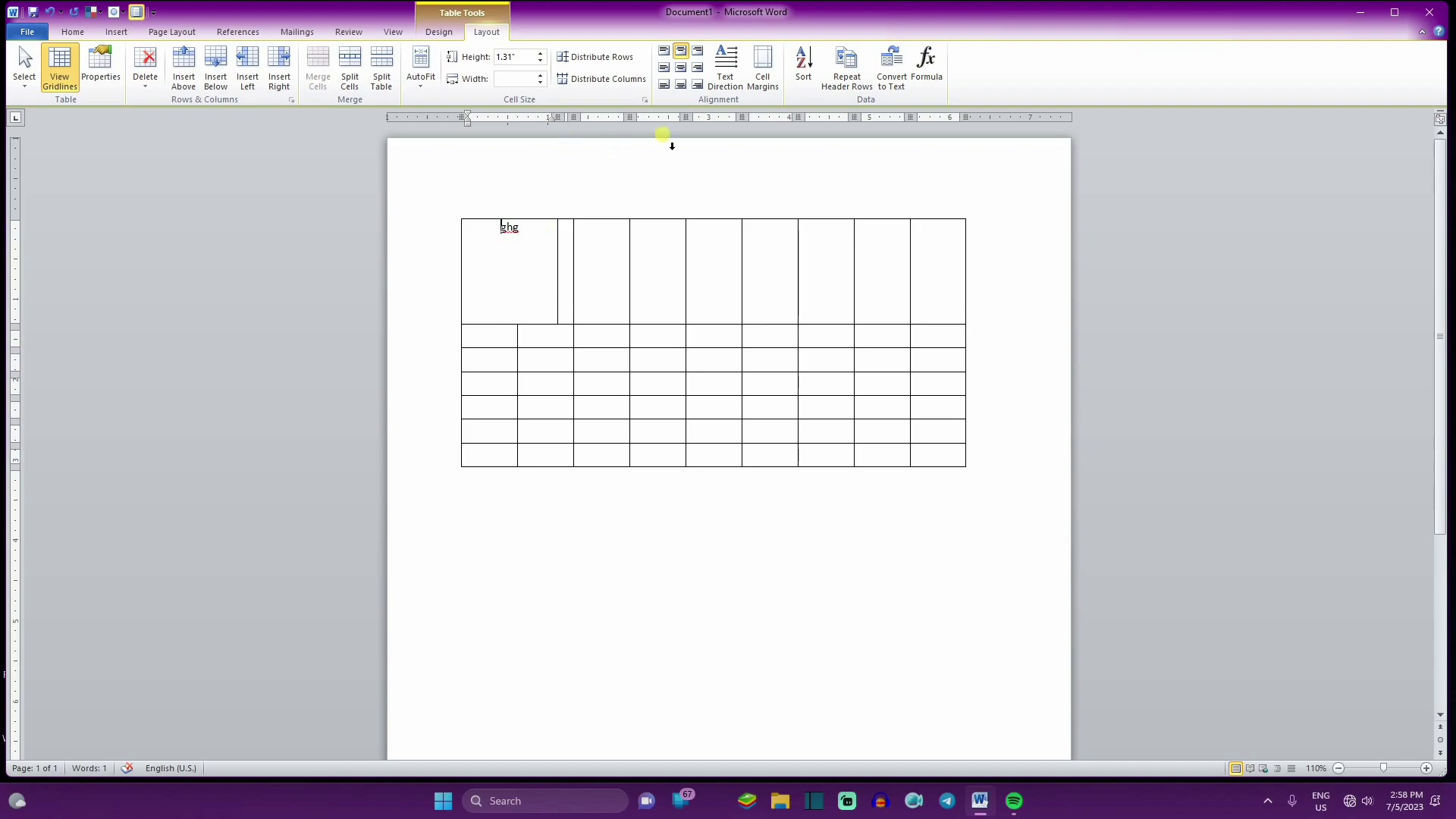
{"action": "left_click", "coordinate": [720, 78]}
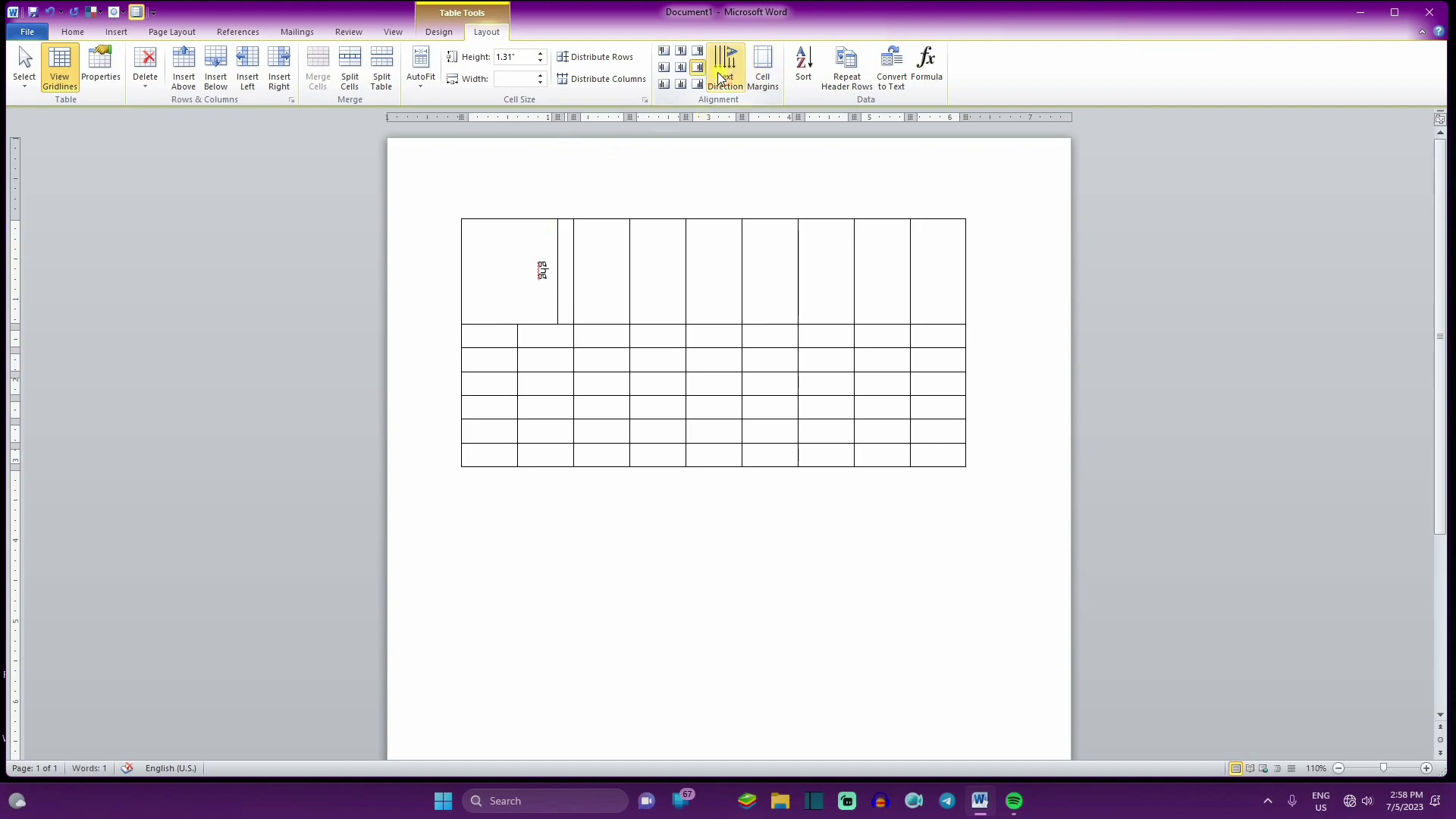
{"action": "left_click", "coordinate": [721, 76]}
{"action": "left_click", "coordinate": [720, 76]}
{"action": "left_click", "coordinate": [720, 76]}
{"action": "left_click", "coordinate": [721, 73]}
{"action": "left_click", "coordinate": [721, 73]}
{"action": "left_click", "coordinate": [721, 73]}
{"action": "left_click", "coordinate": [720, 73]}
{"action": "left_click", "coordinate": [720, 73]}
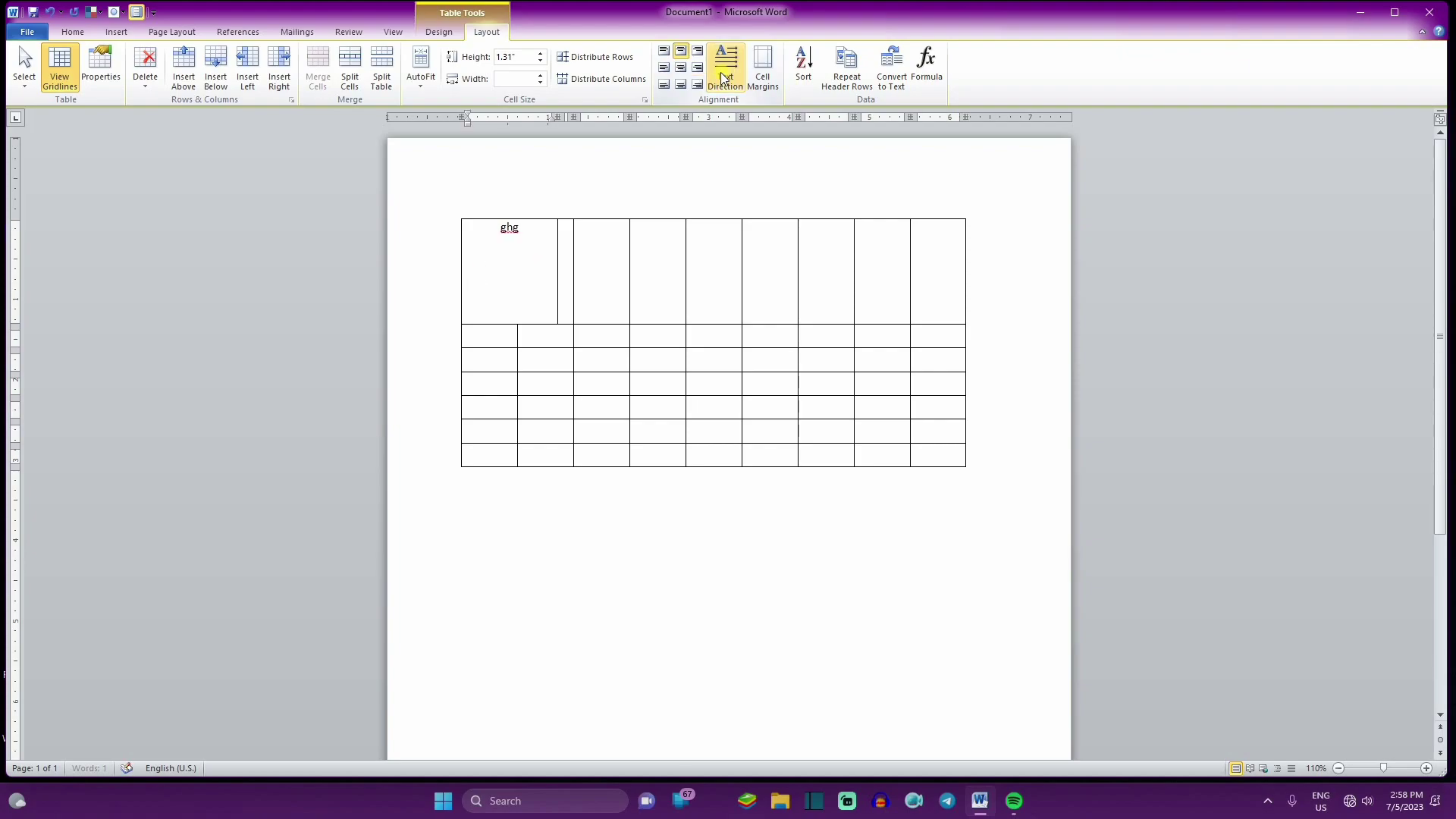
{"action": "left_click", "coordinate": [720, 73]}
{"action": "left_click", "coordinate": [721, 73]}
{"action": "left_click", "coordinate": [721, 73]}
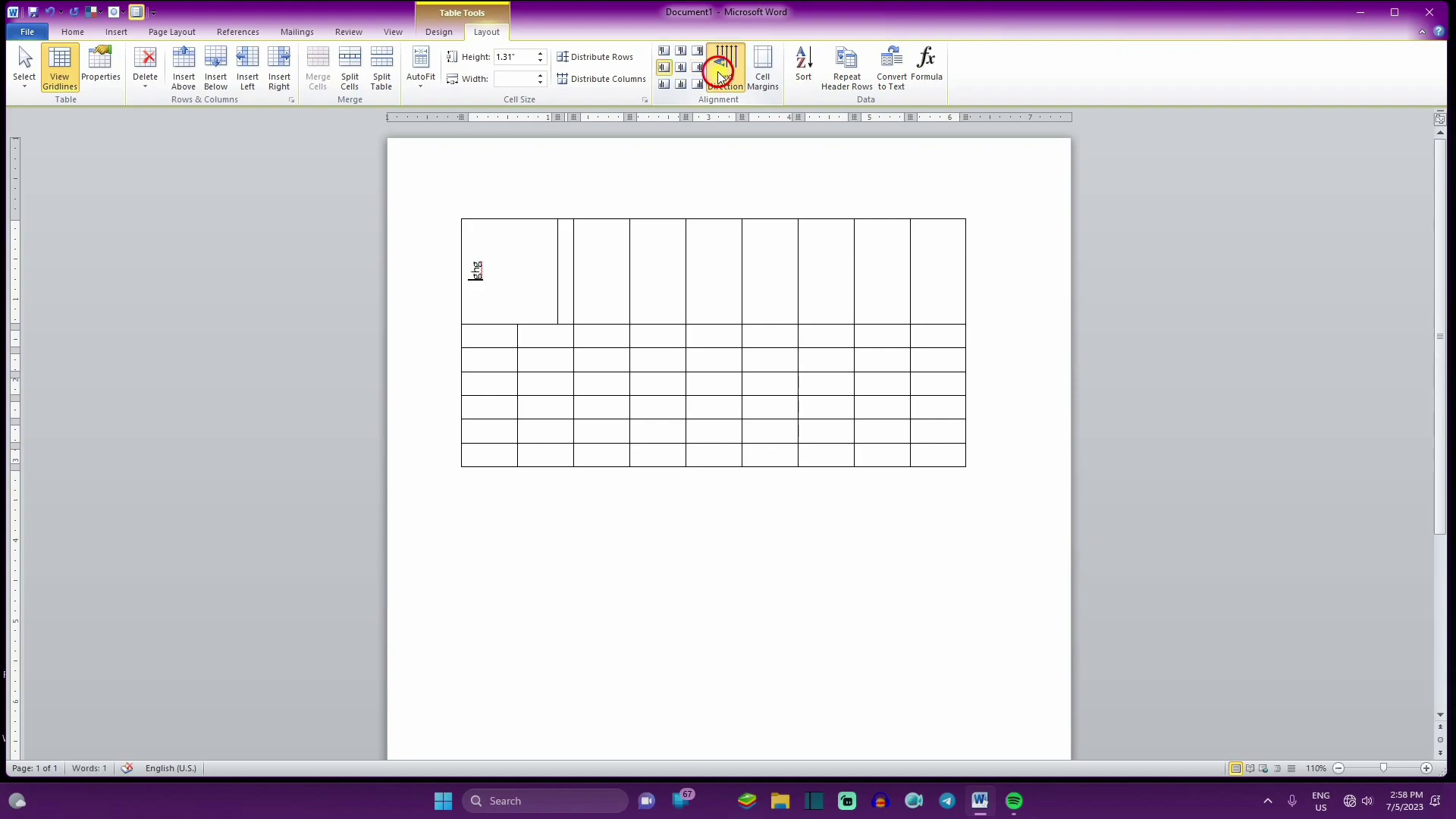
{"action": "left_click", "coordinate": [720, 73]}
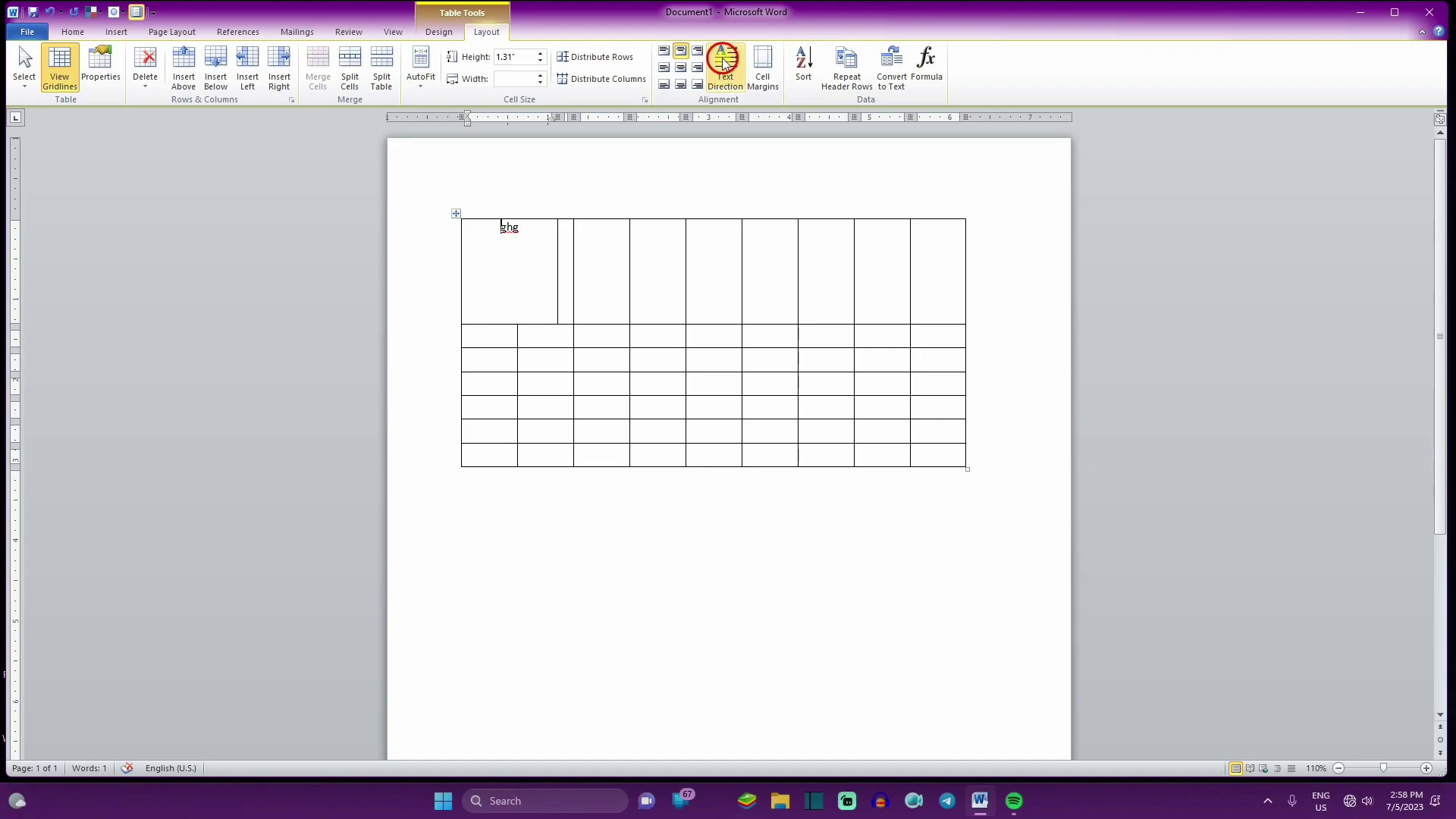
{"action": "left_click", "coordinate": [723, 67]}
{"action": "left_click", "coordinate": [721, 71]}
{"action": "left_click", "coordinate": [720, 74]}
{"action": "left_click", "coordinate": [718, 76]}
{"action": "left_click", "coordinate": [721, 75]}
{"action": "left_click", "coordinate": [726, 75]}
{"action": "left_click", "coordinate": [725, 74]}
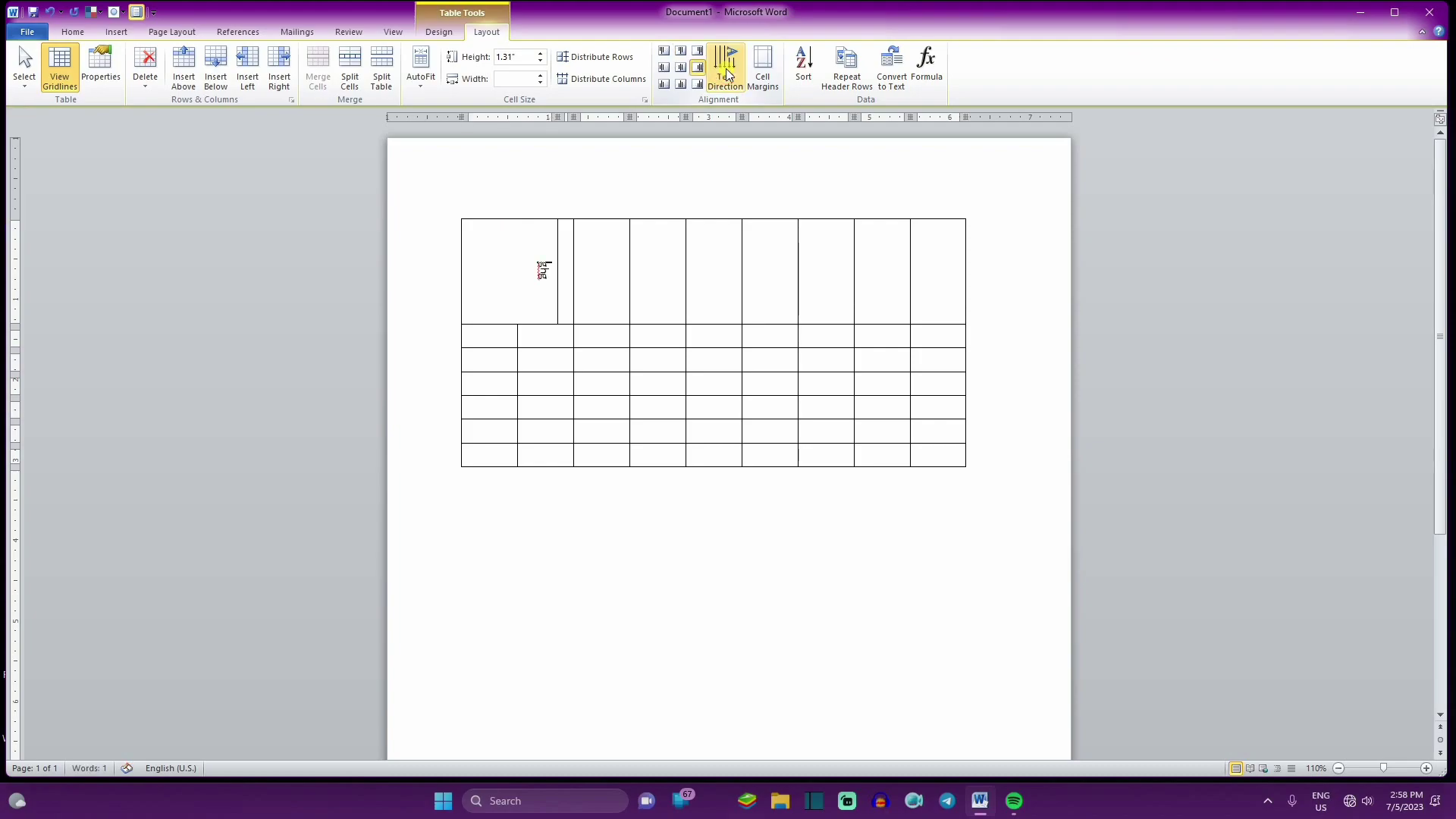
{"action": "left_click", "coordinate": [726, 74]}
{"action": "left_click", "coordinate": [726, 74]}
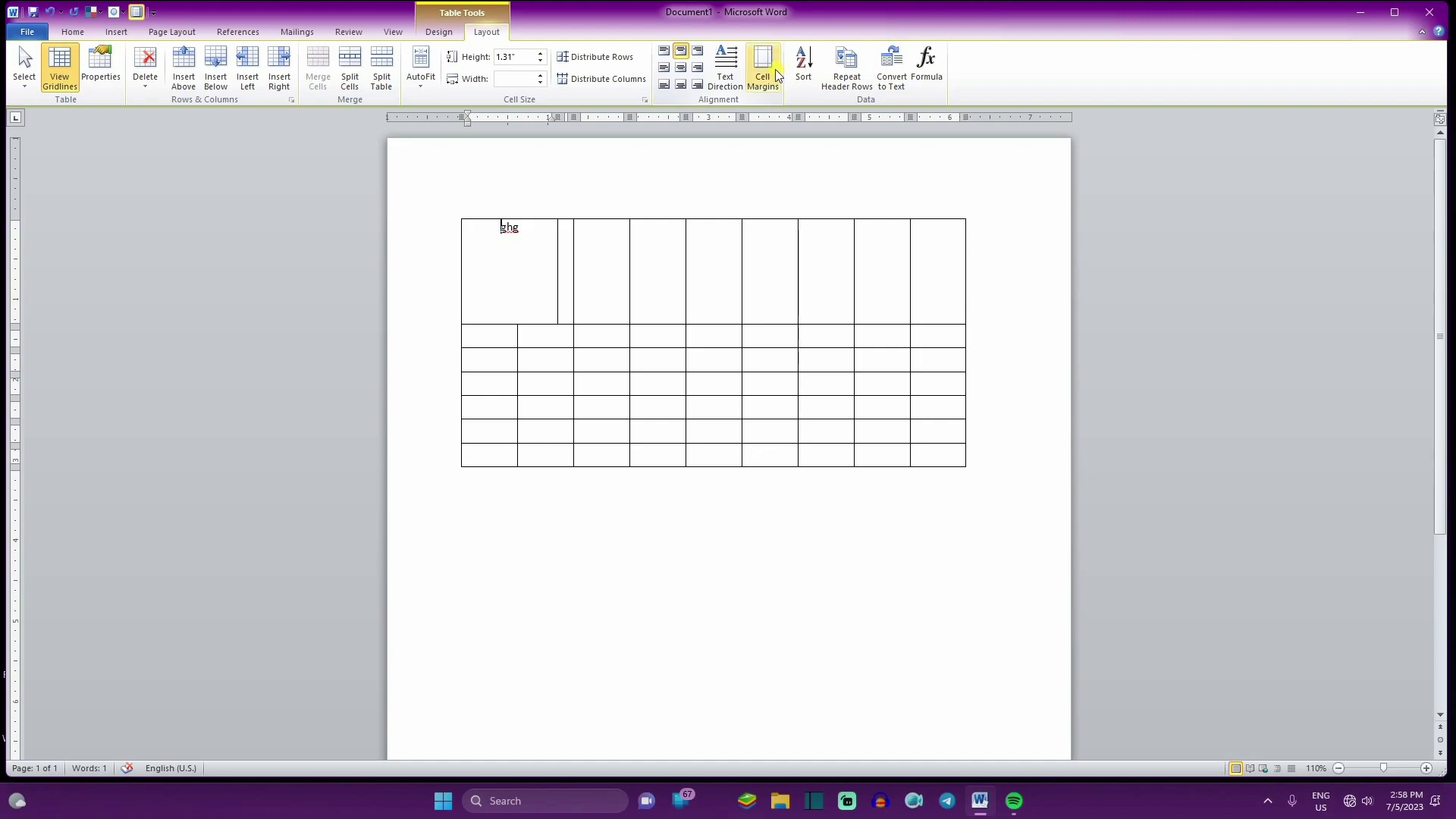
Step: Increase the table's default left and right cell margins and apply them
{"action": "left_click", "coordinate": [763, 72]}
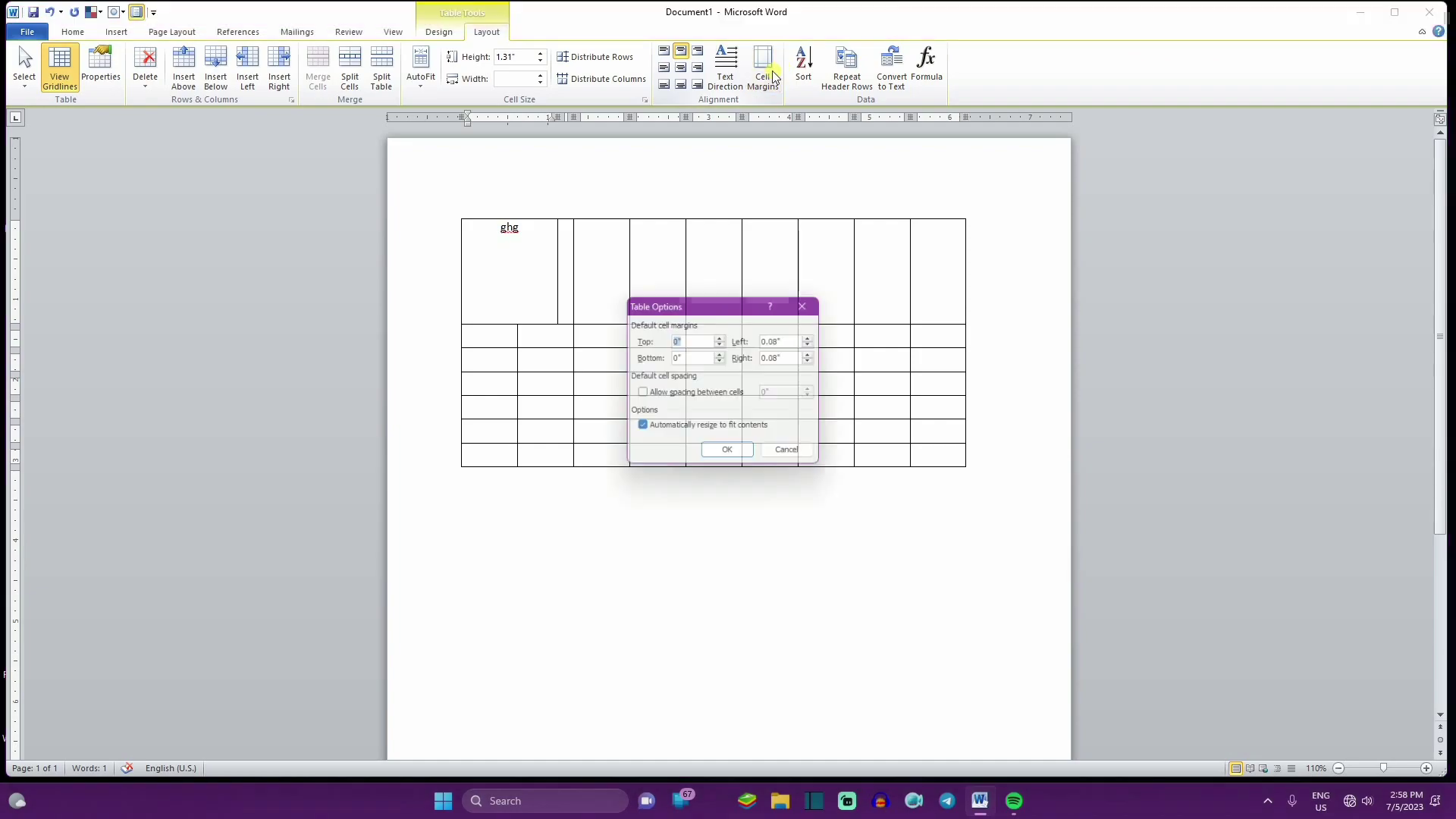
{"action": "left_click", "coordinate": [816, 338]}
{"action": "left_click", "coordinate": [816, 338]}
{"action": "left_click", "coordinate": [816, 338]}
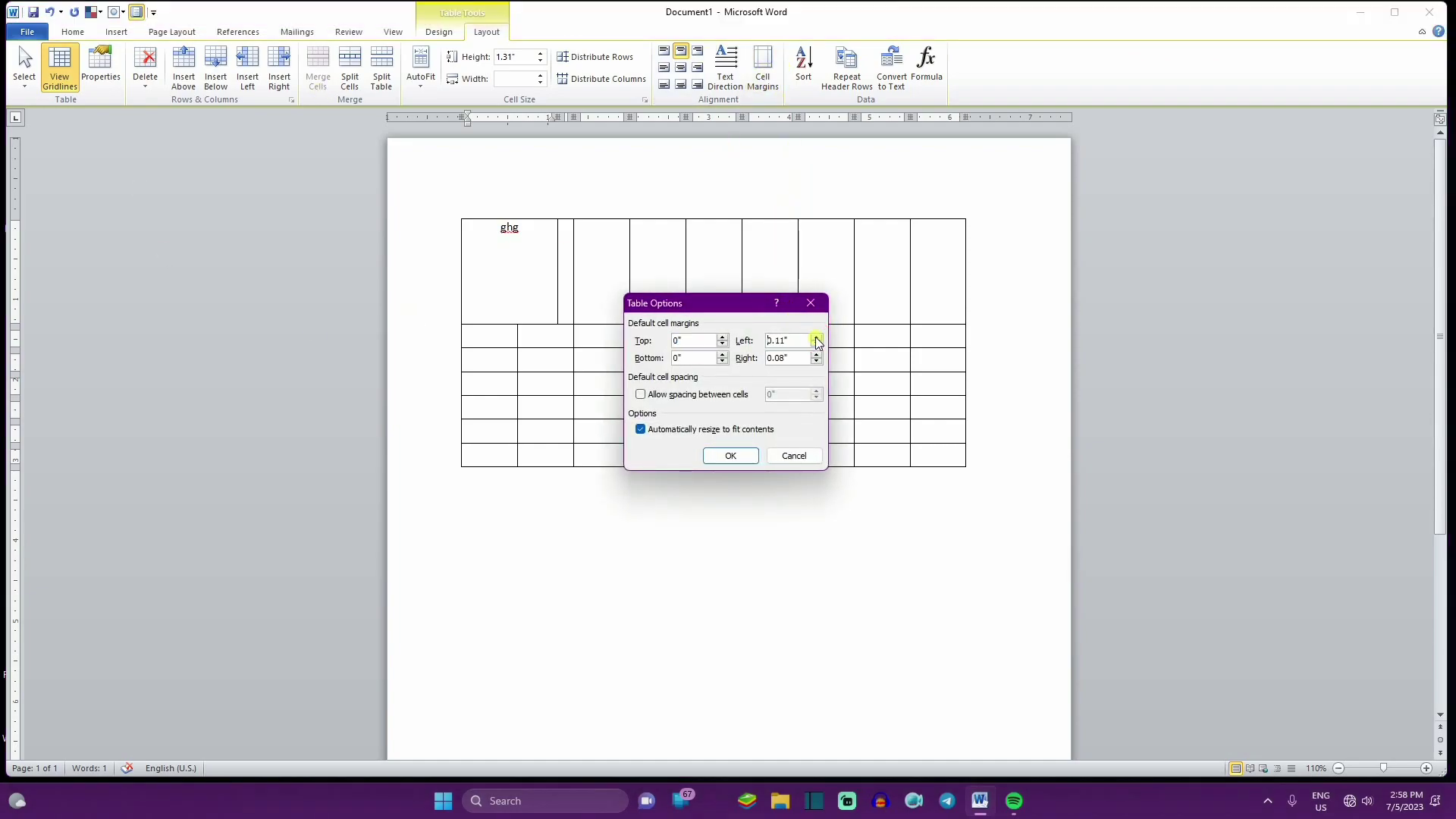
{"action": "left_click", "coordinate": [816, 338]}
{"action": "left_click", "coordinate": [817, 338]}
{"action": "left_click", "coordinate": [817, 355]}
{"action": "left_click", "coordinate": [817, 355]}
{"action": "left_click", "coordinate": [816, 355]}
{"action": "left_click", "coordinate": [740, 456]}
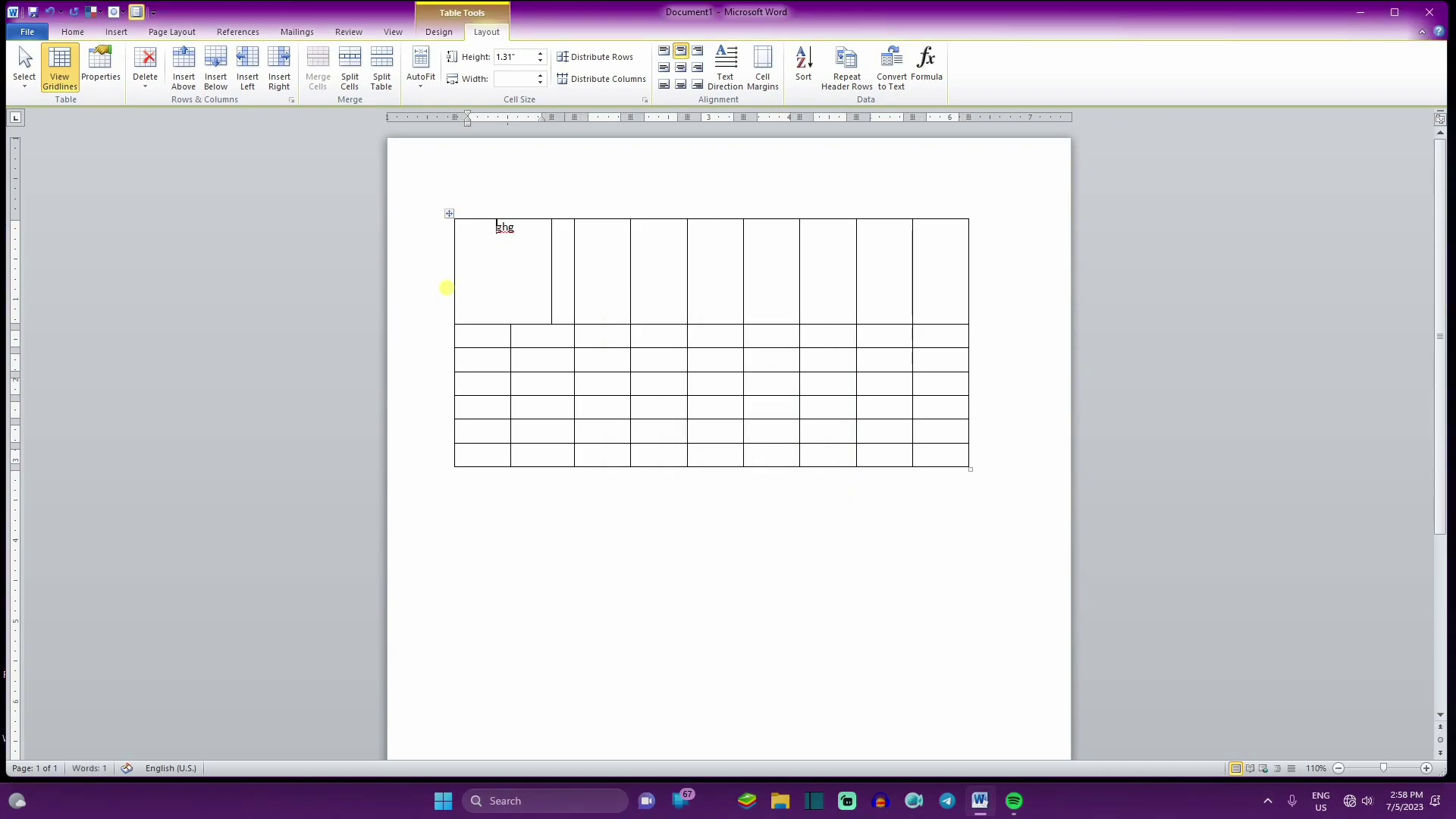
Step: Raise the right margin further, leaving 0.1" left, 0.26" right, 0" top and bottom
{"action": "left_click", "coordinate": [600, 385]}
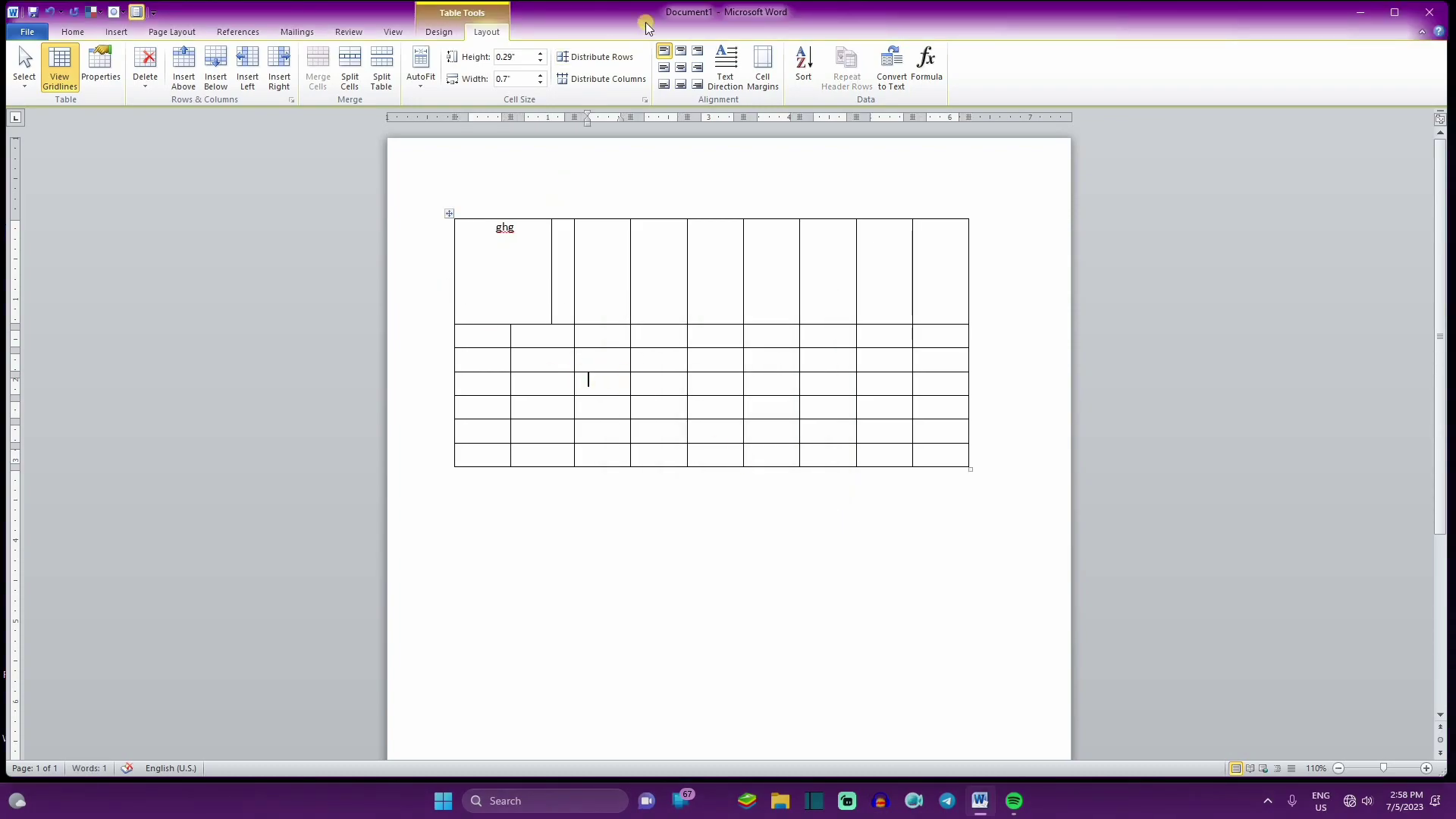
{"action": "left_click", "coordinate": [762, 68]}
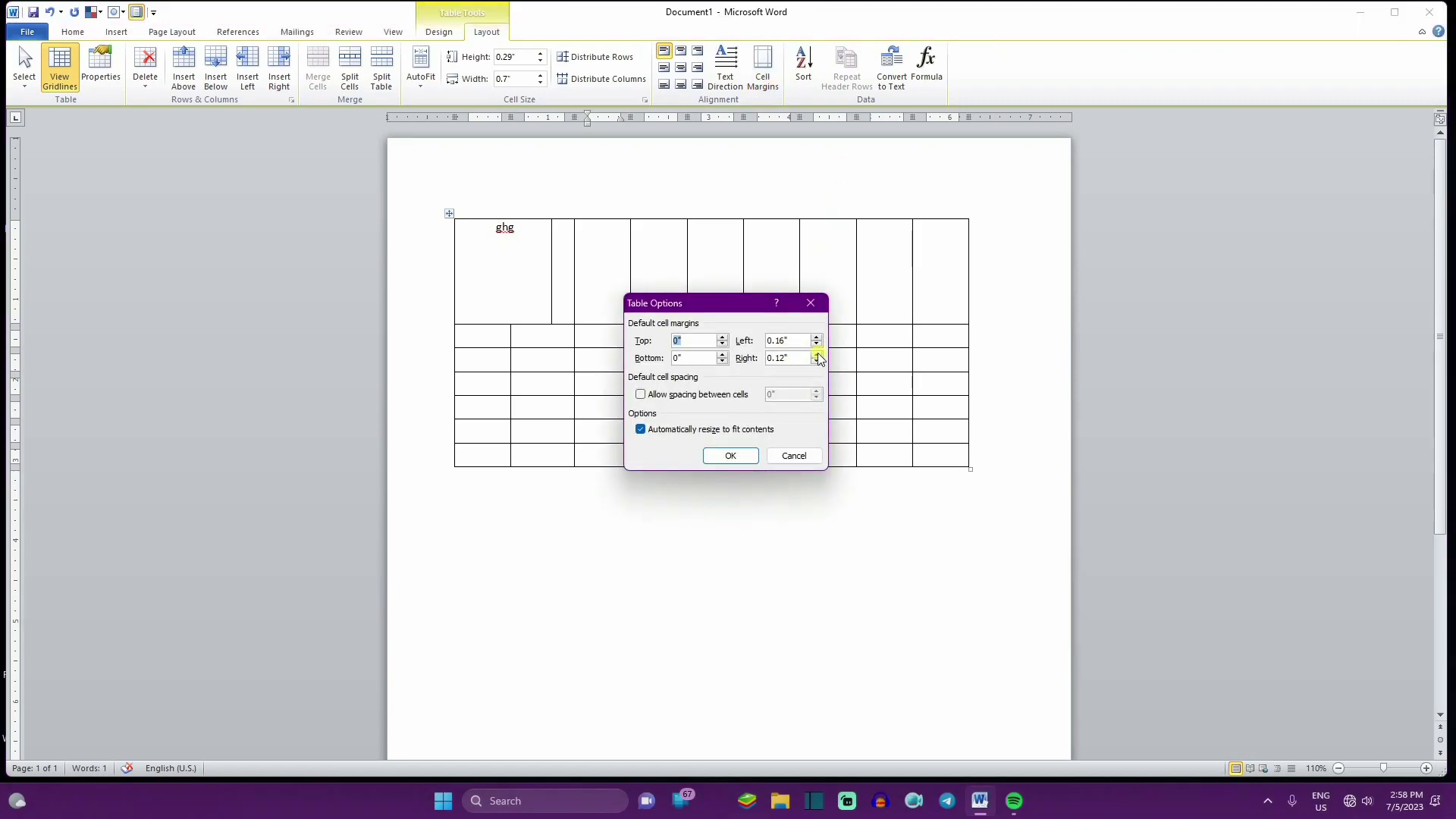
{"action": "left_click", "coordinate": [817, 354]}
{"action": "left_click", "coordinate": [816, 353]}
{"action": "left_click", "coordinate": [730, 455]}
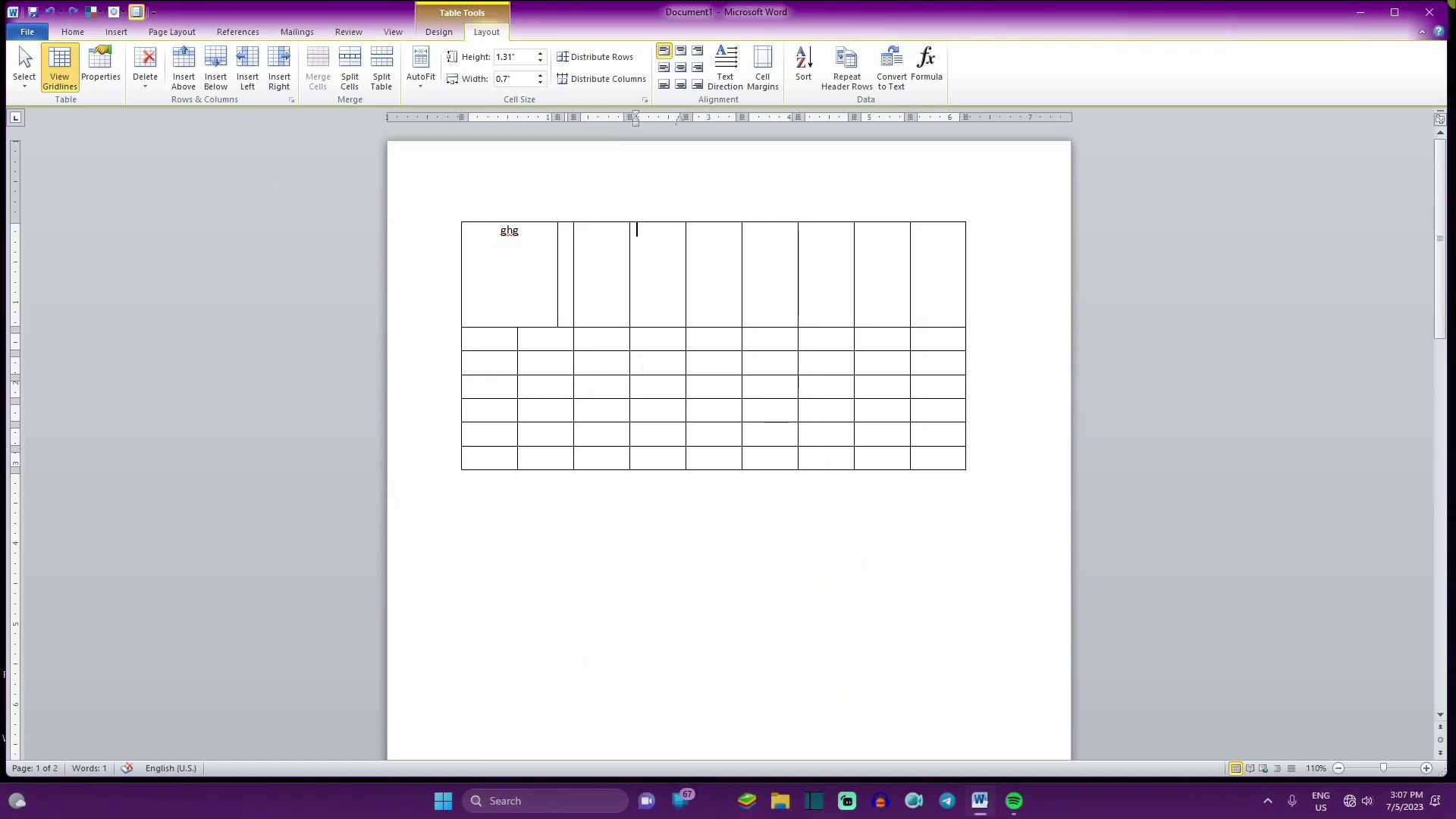
{"action": "left_click", "coordinate": [439, 31]}
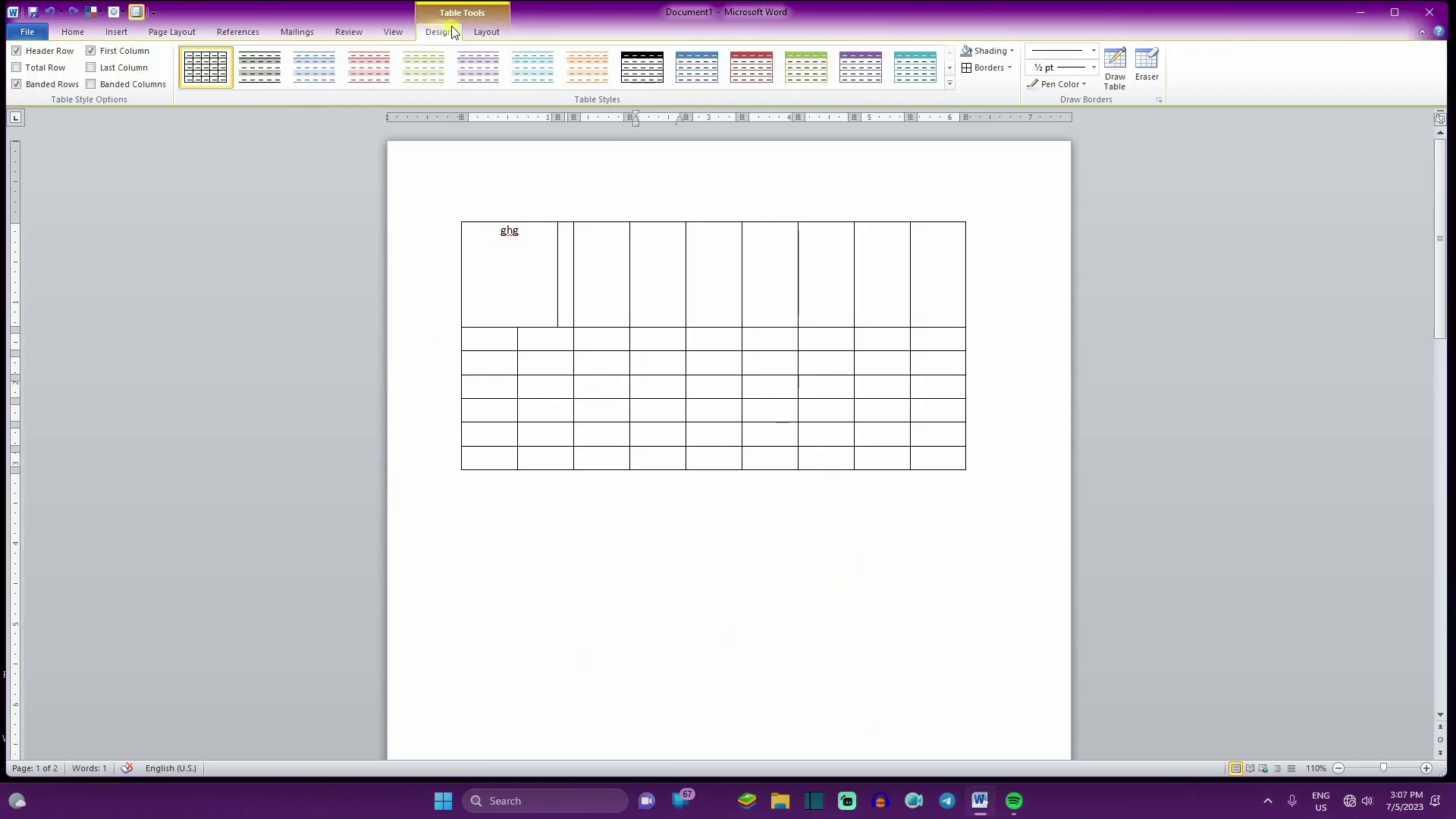
{"action": "left_click", "coordinate": [478, 33]}
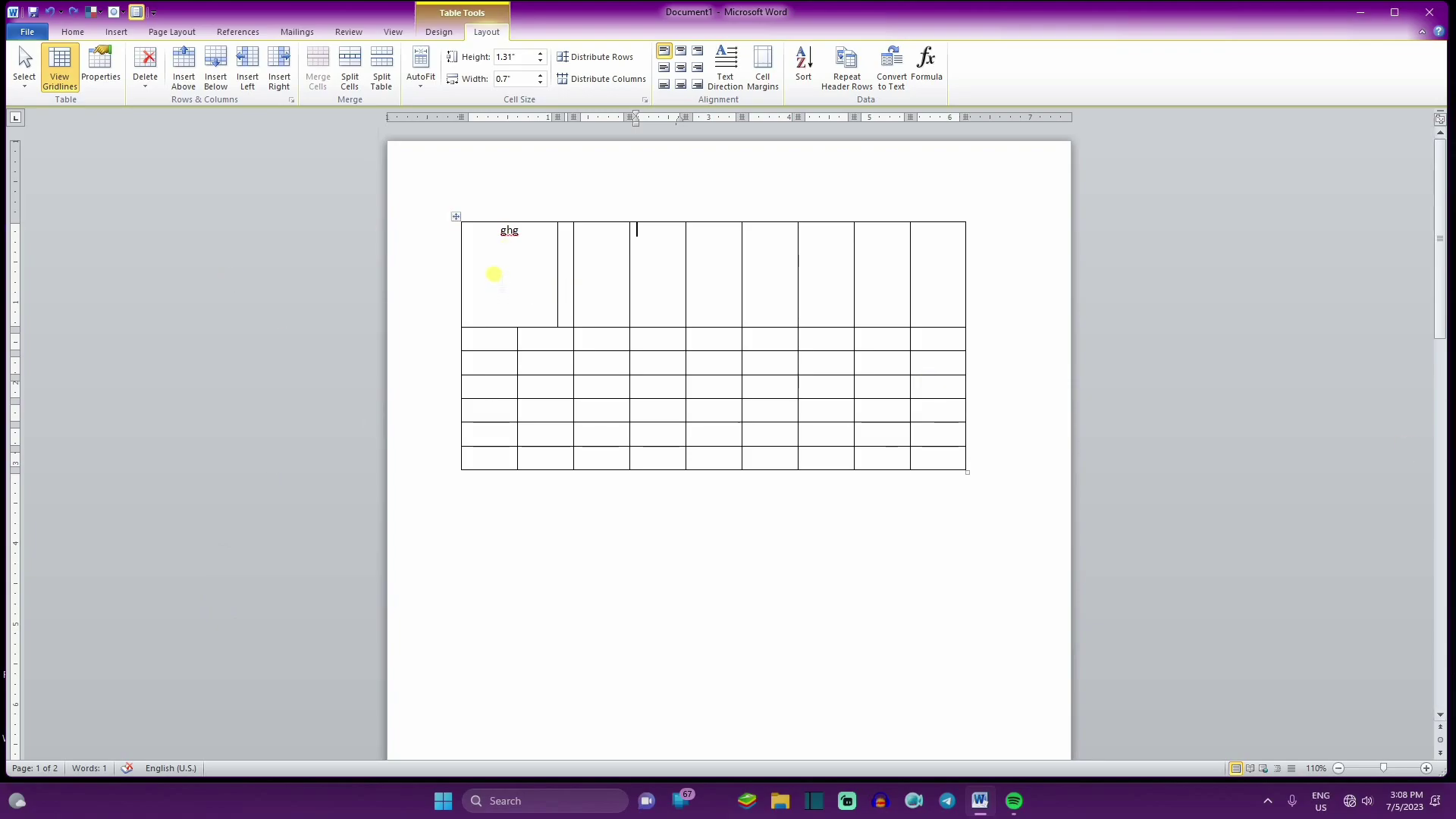
{"action": "left_click", "coordinate": [429, 34]}
{"action": "left_click", "coordinate": [391, 34]}
{"action": "left_click", "coordinate": [349, 33]}
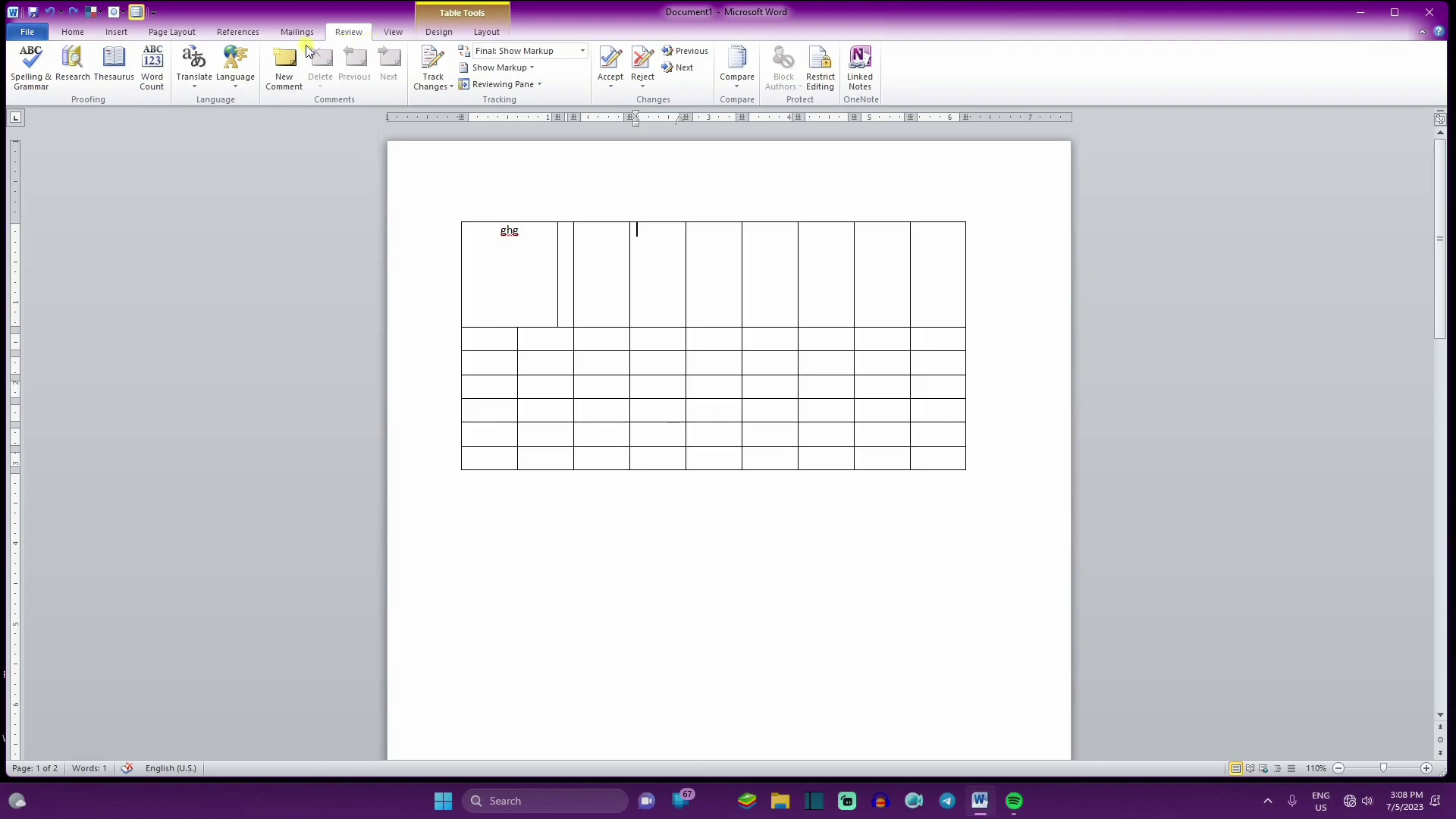
{"action": "left_click", "coordinate": [289, 35]}
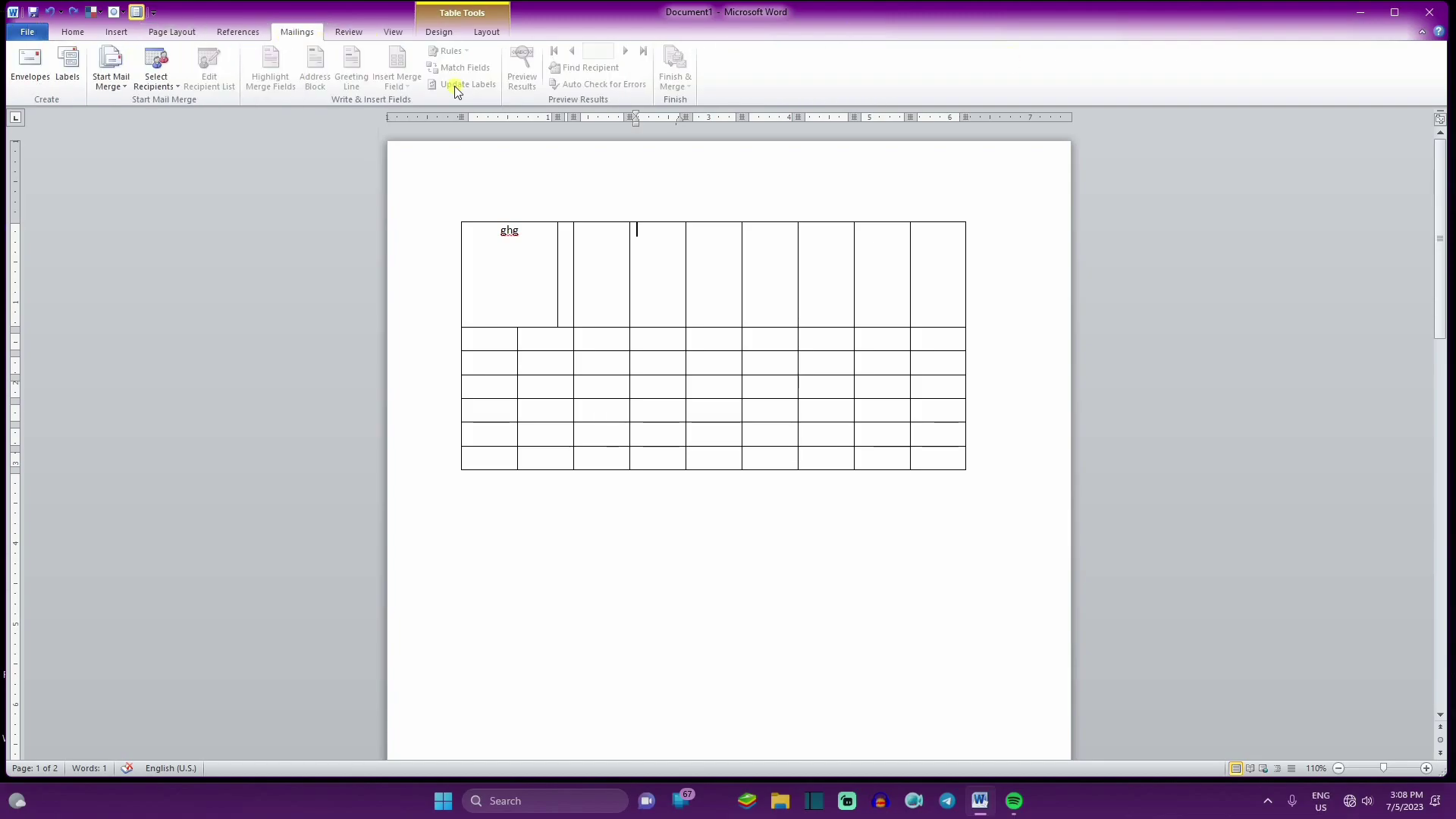
{"action": "left_click", "coordinate": [165, 33]}
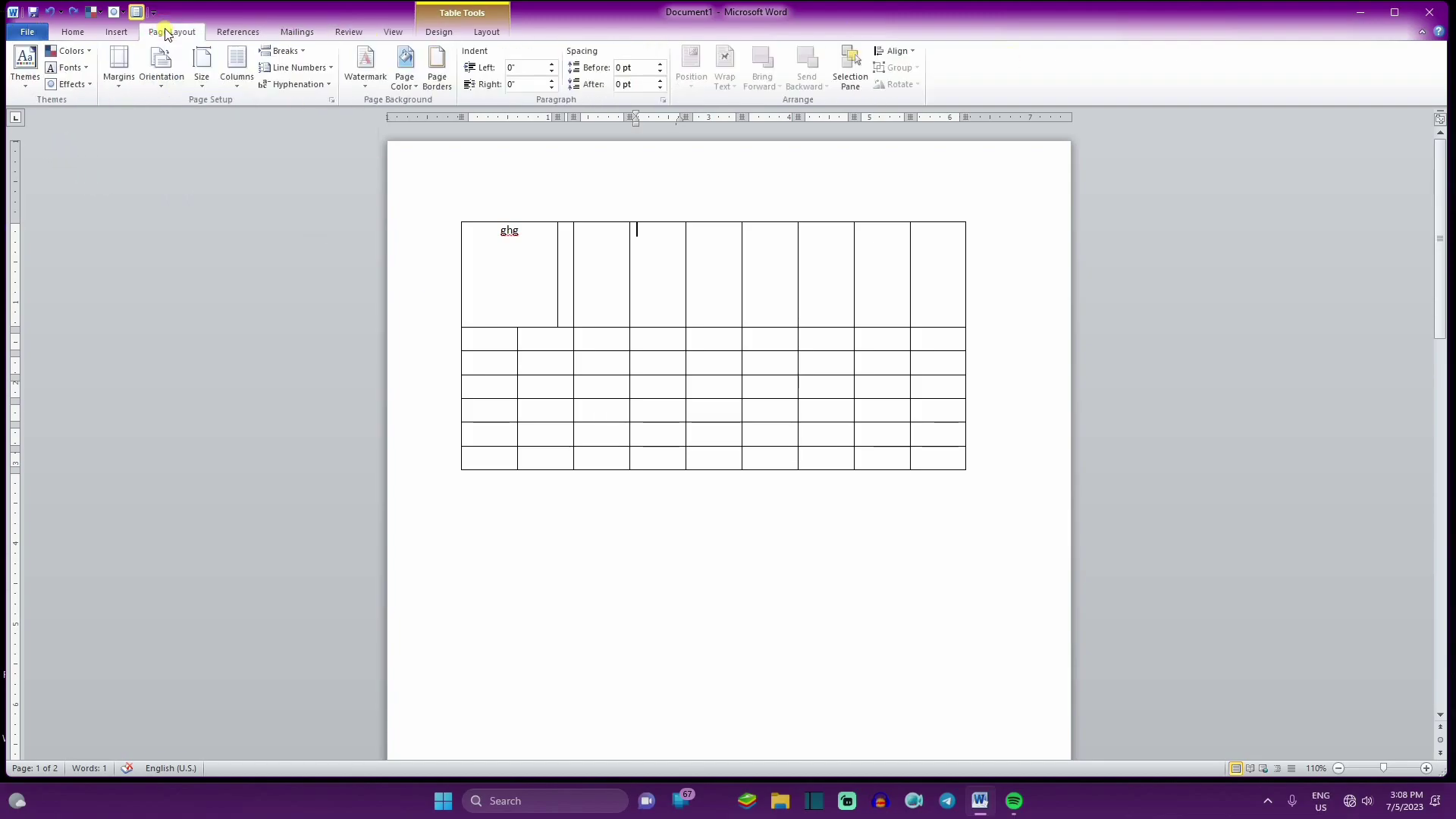
{"action": "left_click", "coordinate": [73, 32]}
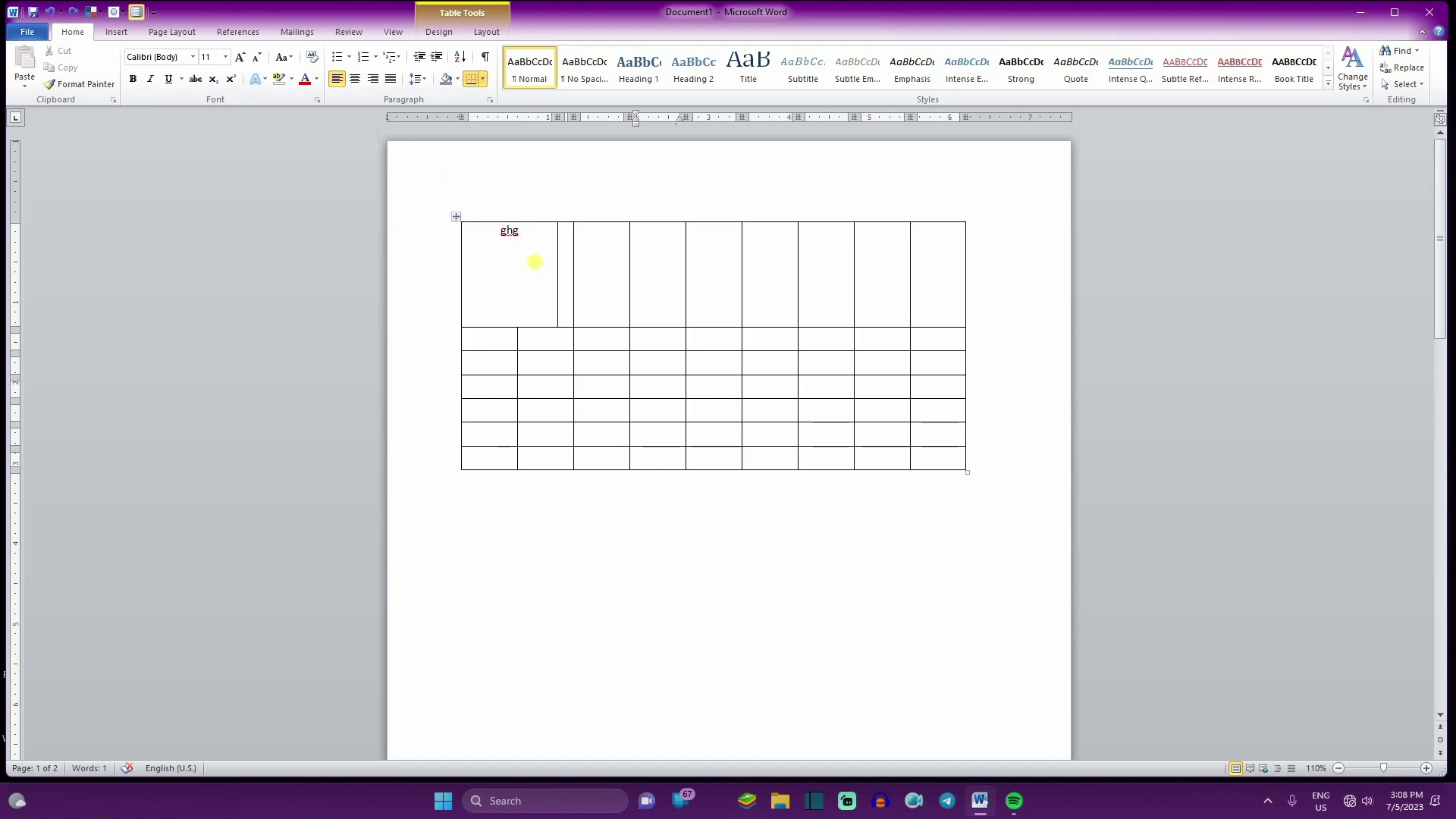